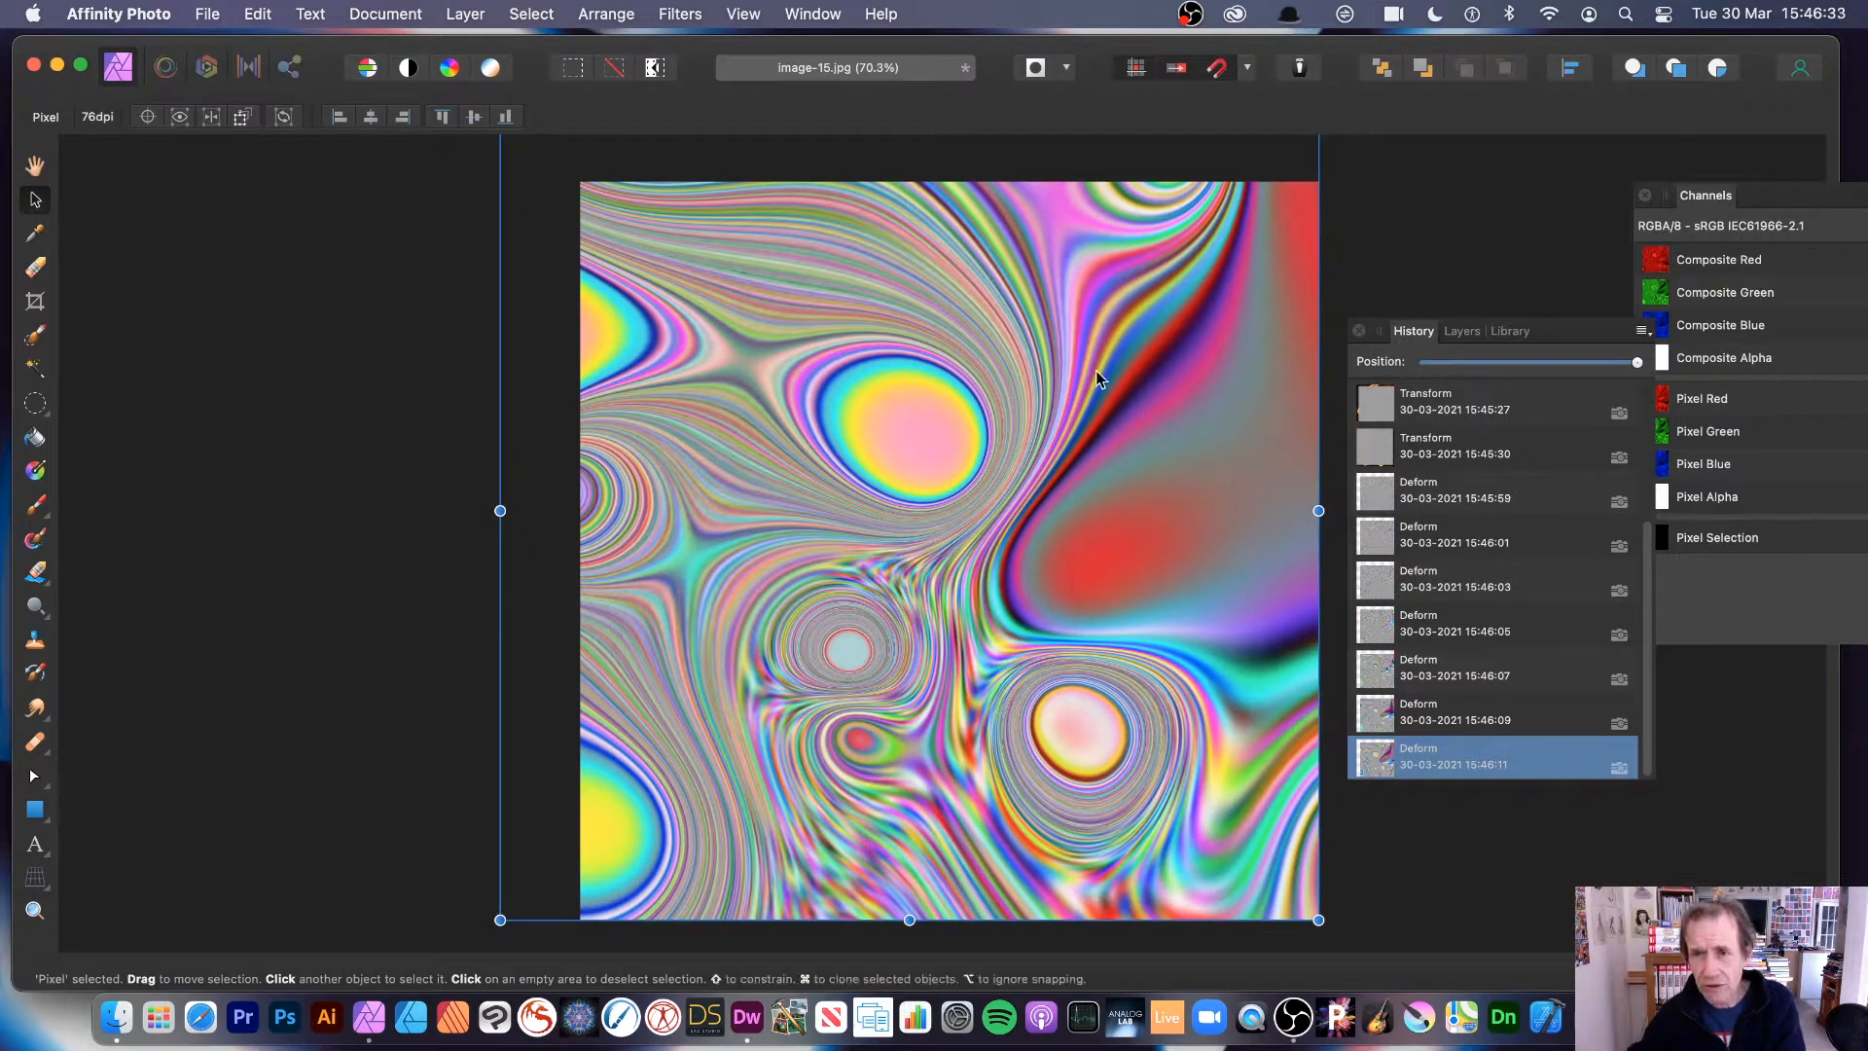
Step: Delete the existing distorted pixel layer and draw a white rectangle covering the whole 1800 × 1800 px canvas
key(Delete)
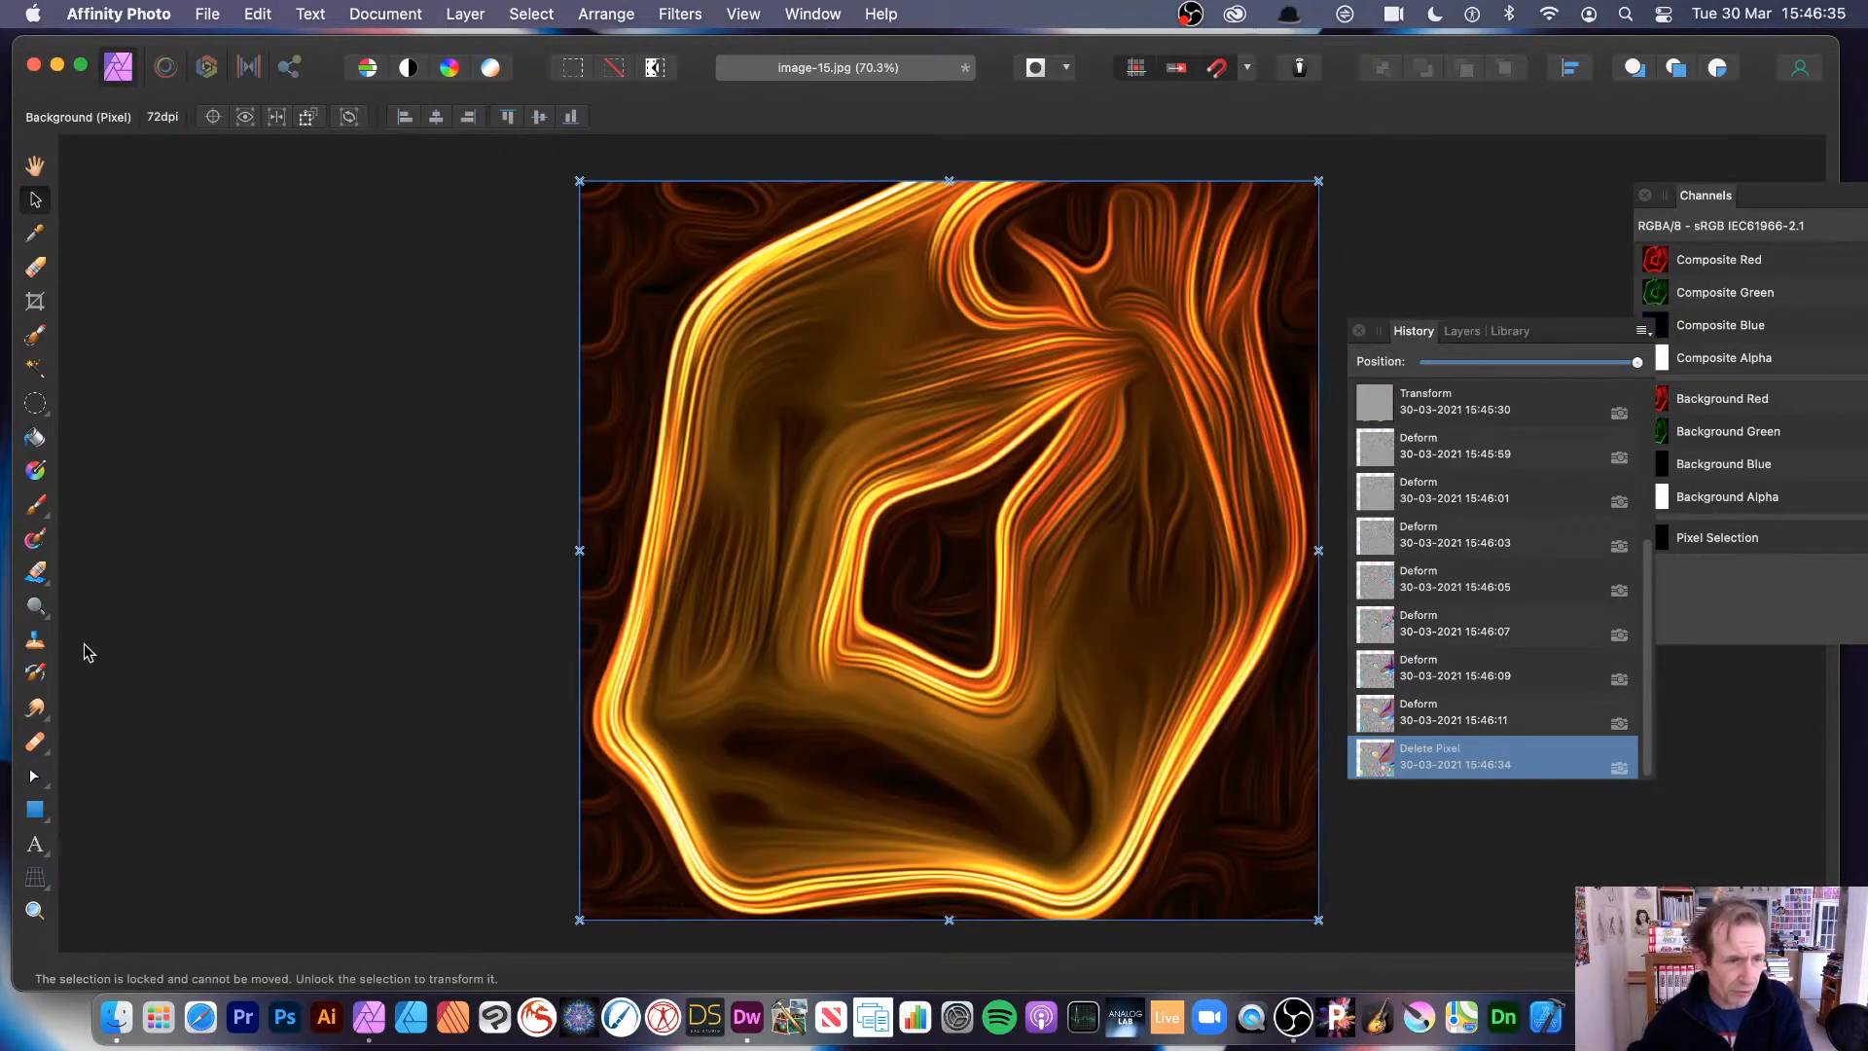
click(35, 809)
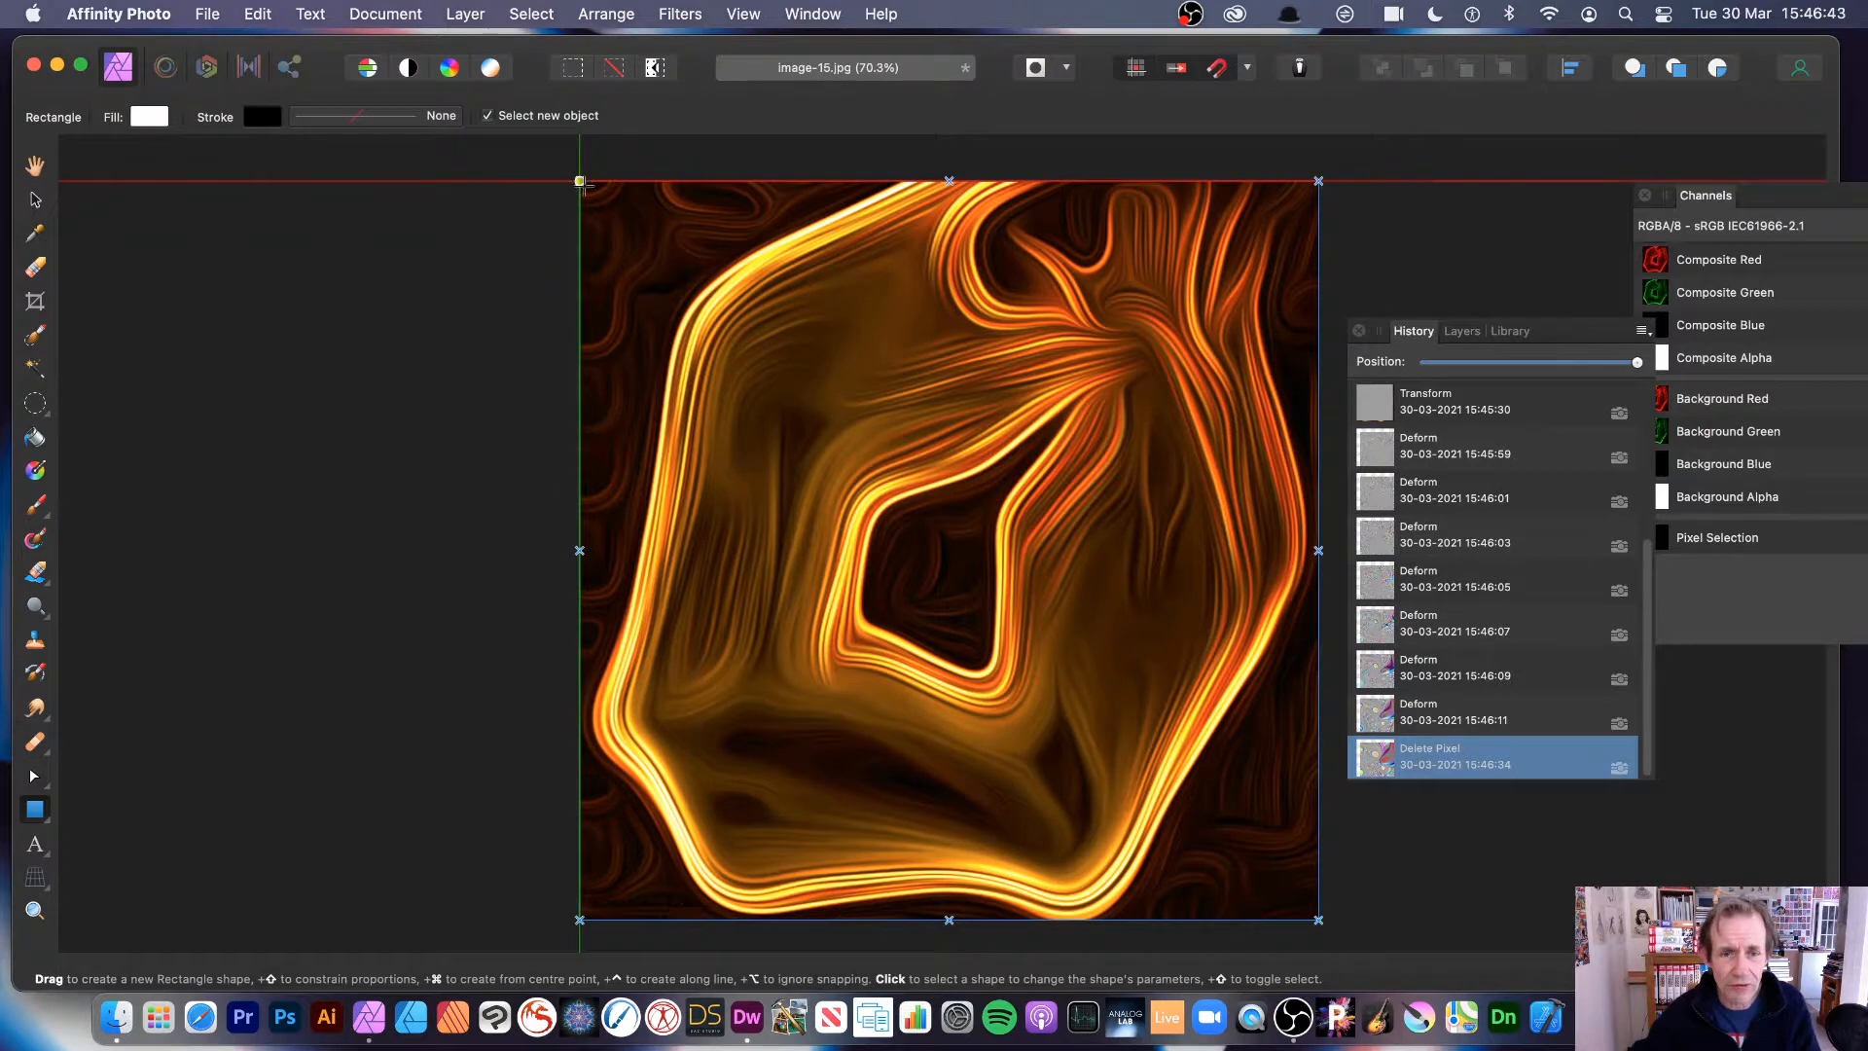
drag(580, 181, 1319, 848)
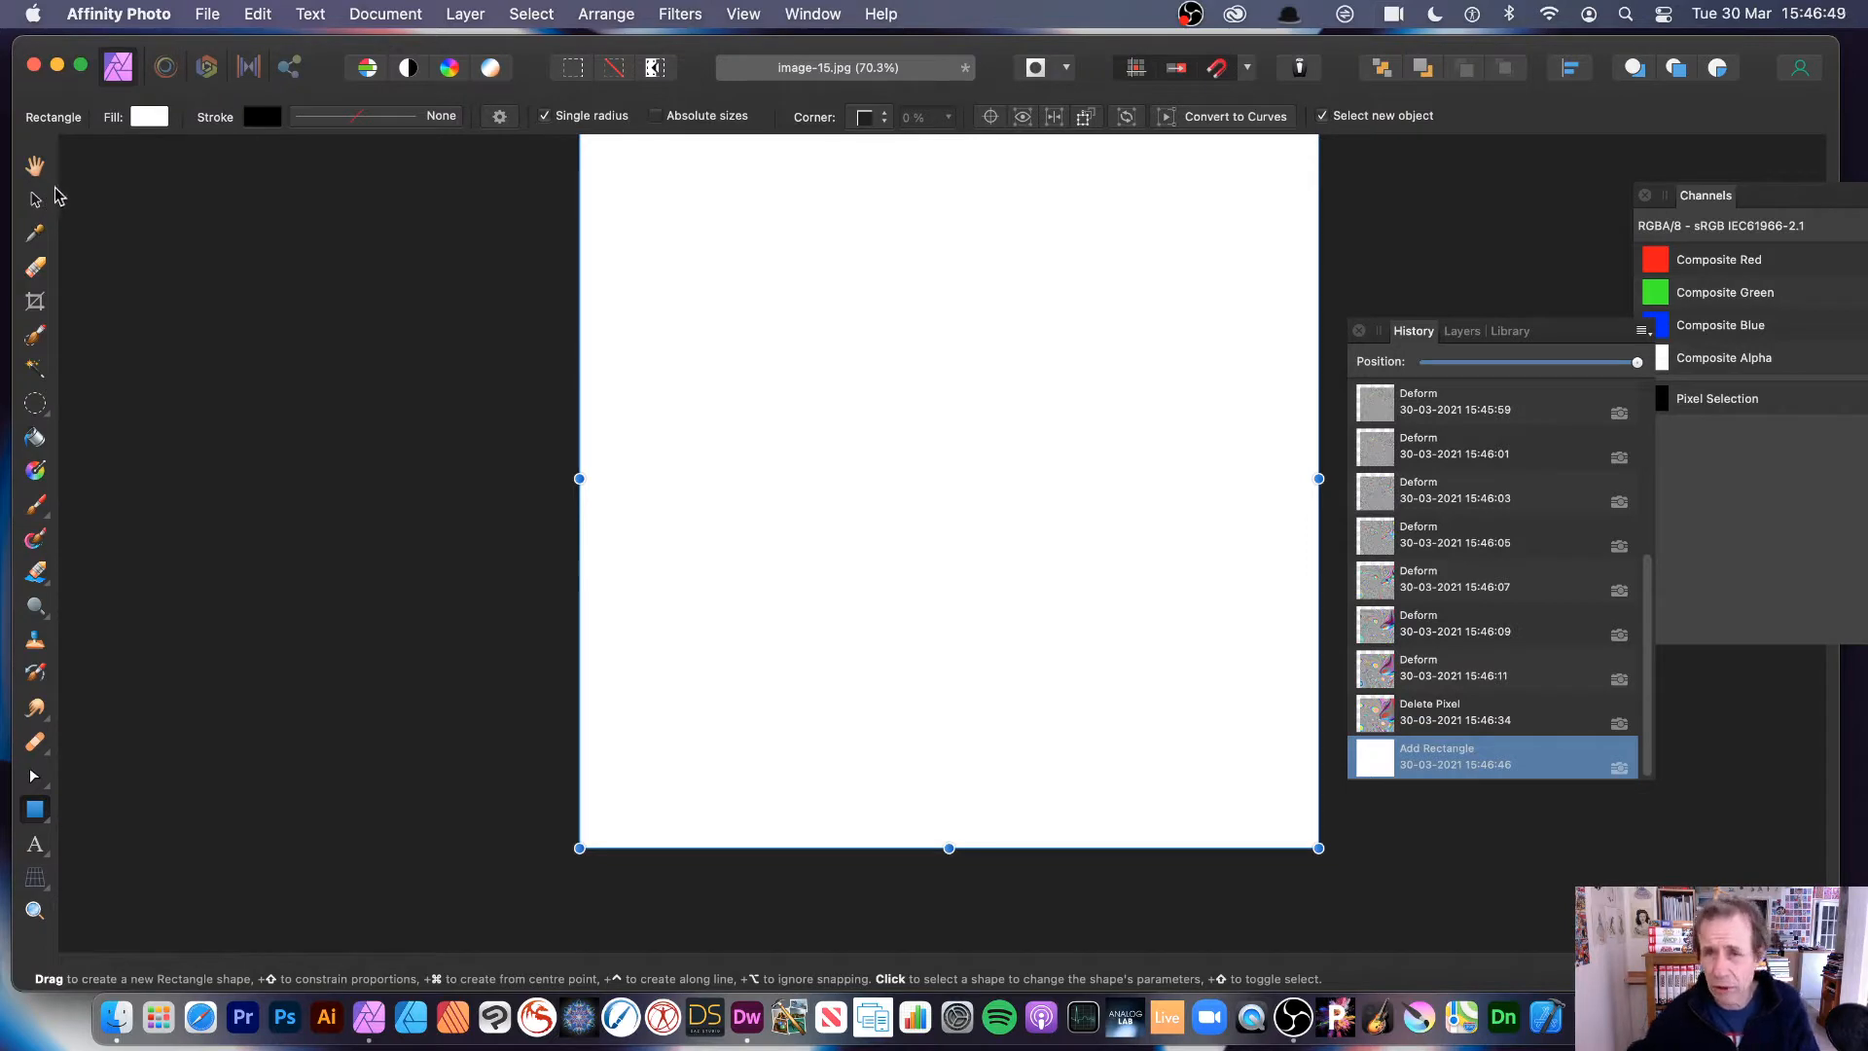
click(34, 167)
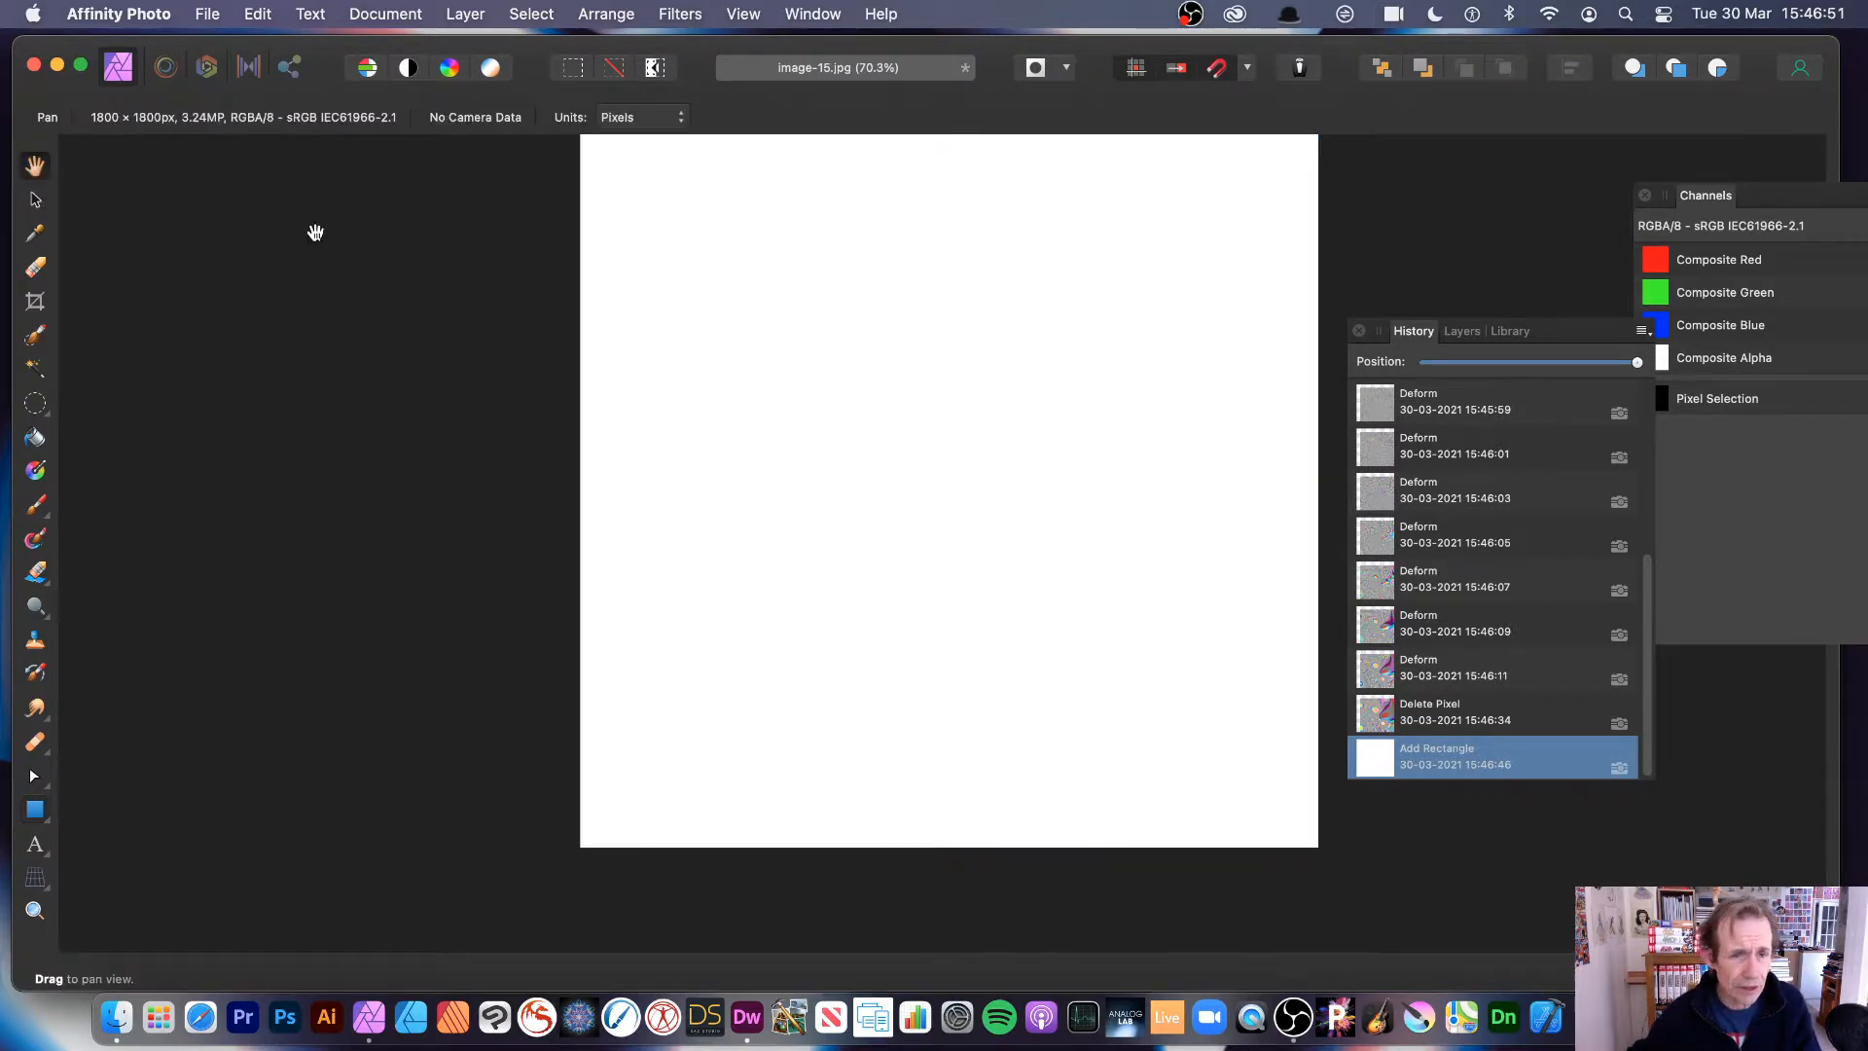
drag(752, 341, 668, 396)
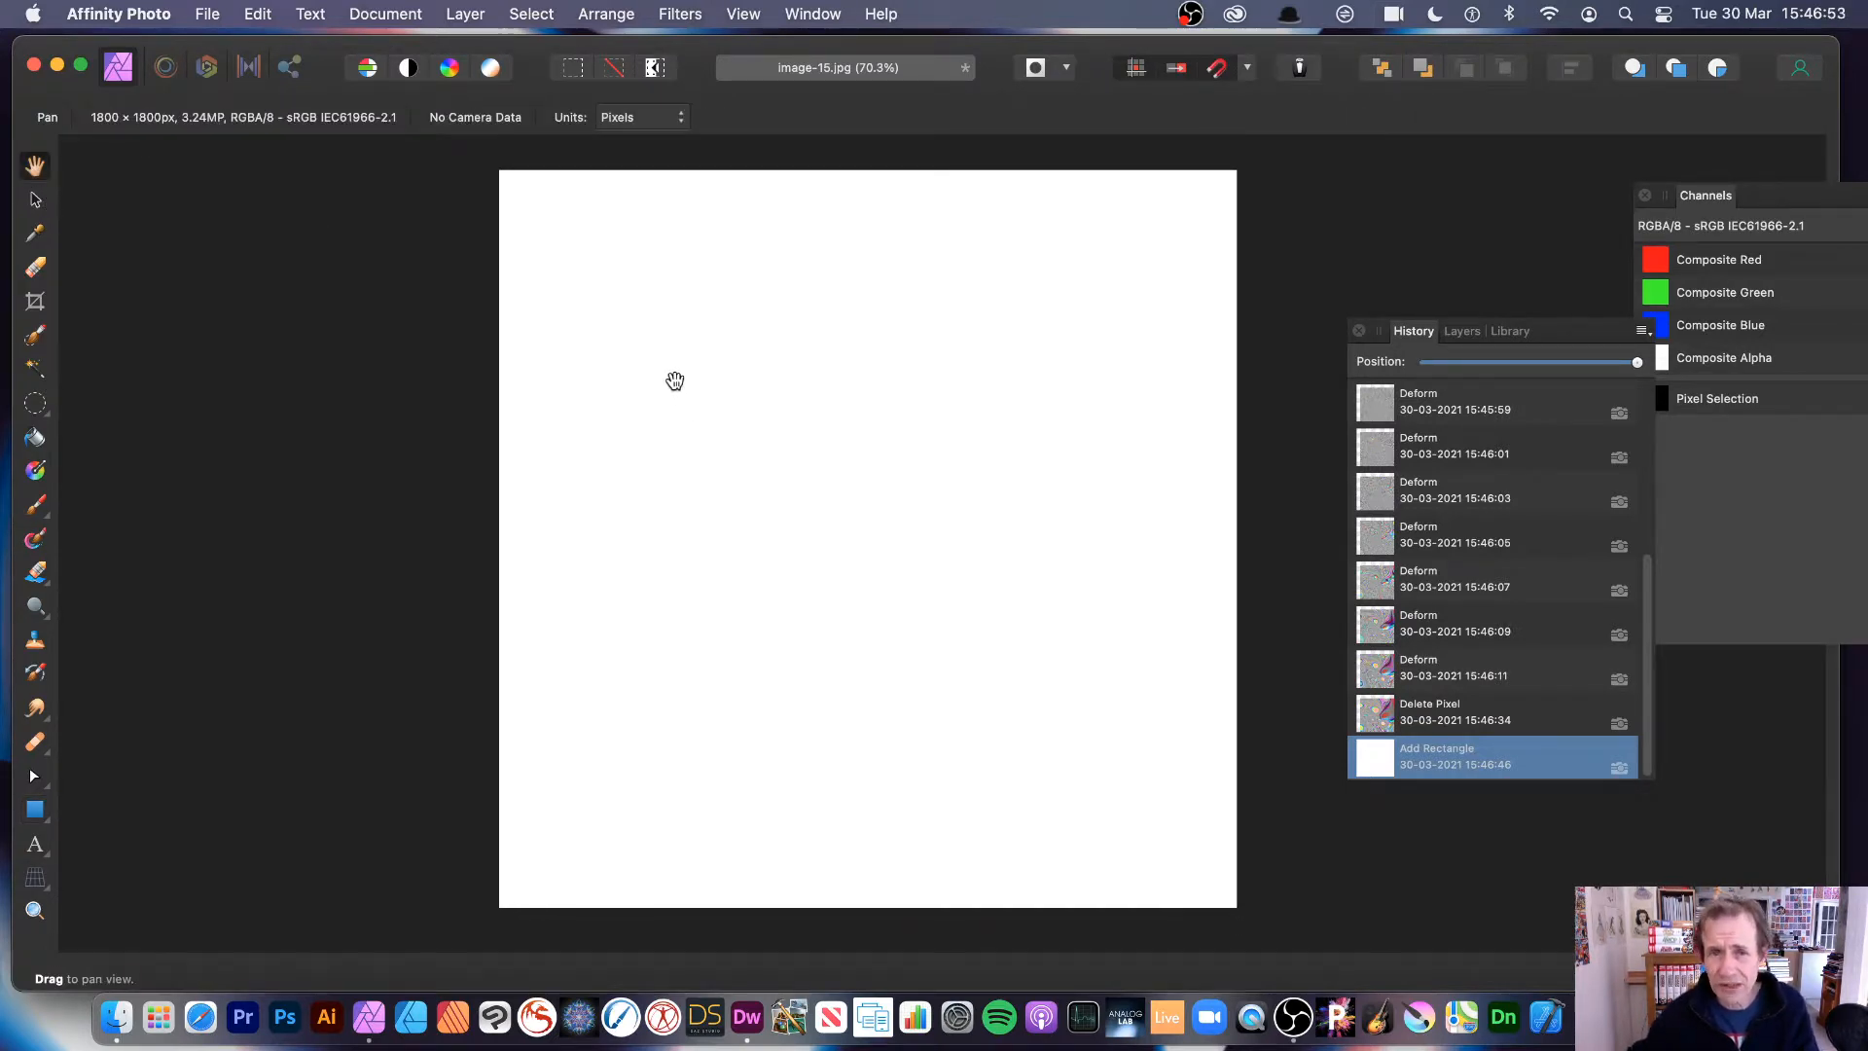
Step: Apply the Add Noise filter to the white rectangle at 100% intensity, Gaussian, with Monochromatic off
click(683, 14)
mouse_move(709, 164)
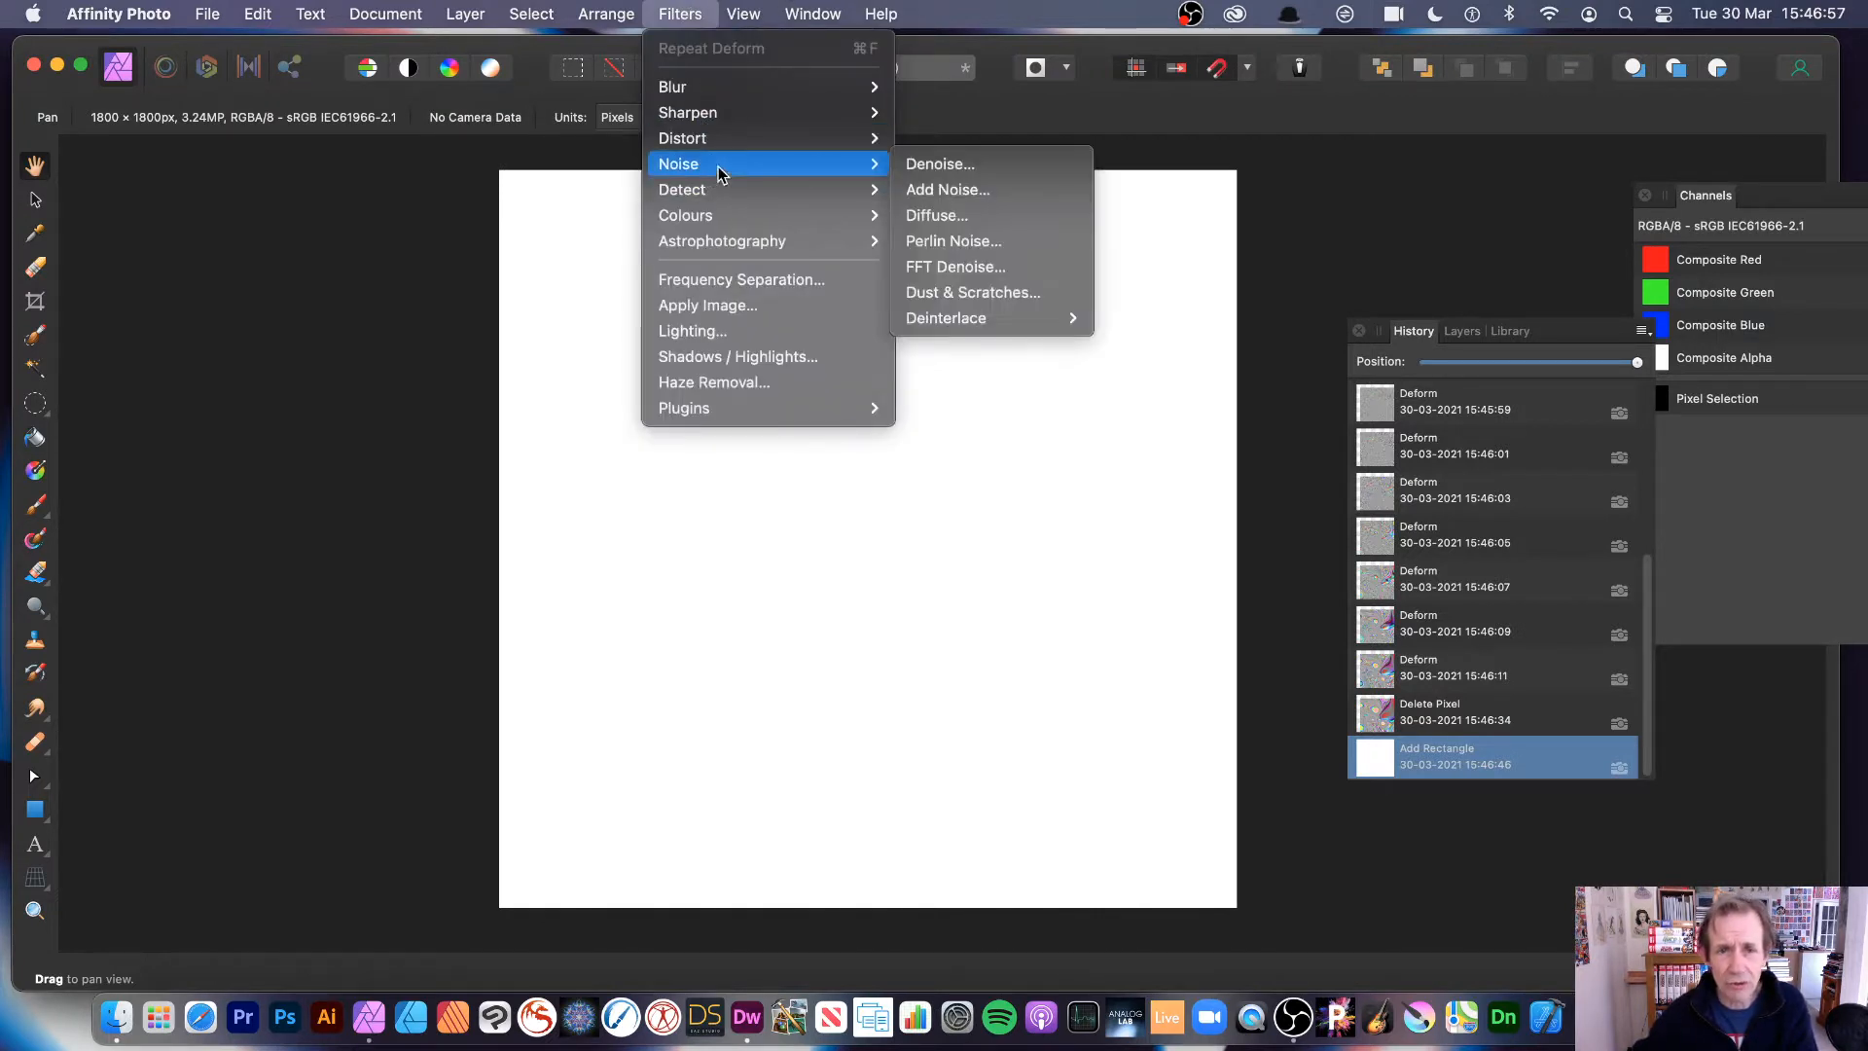
click(941, 199)
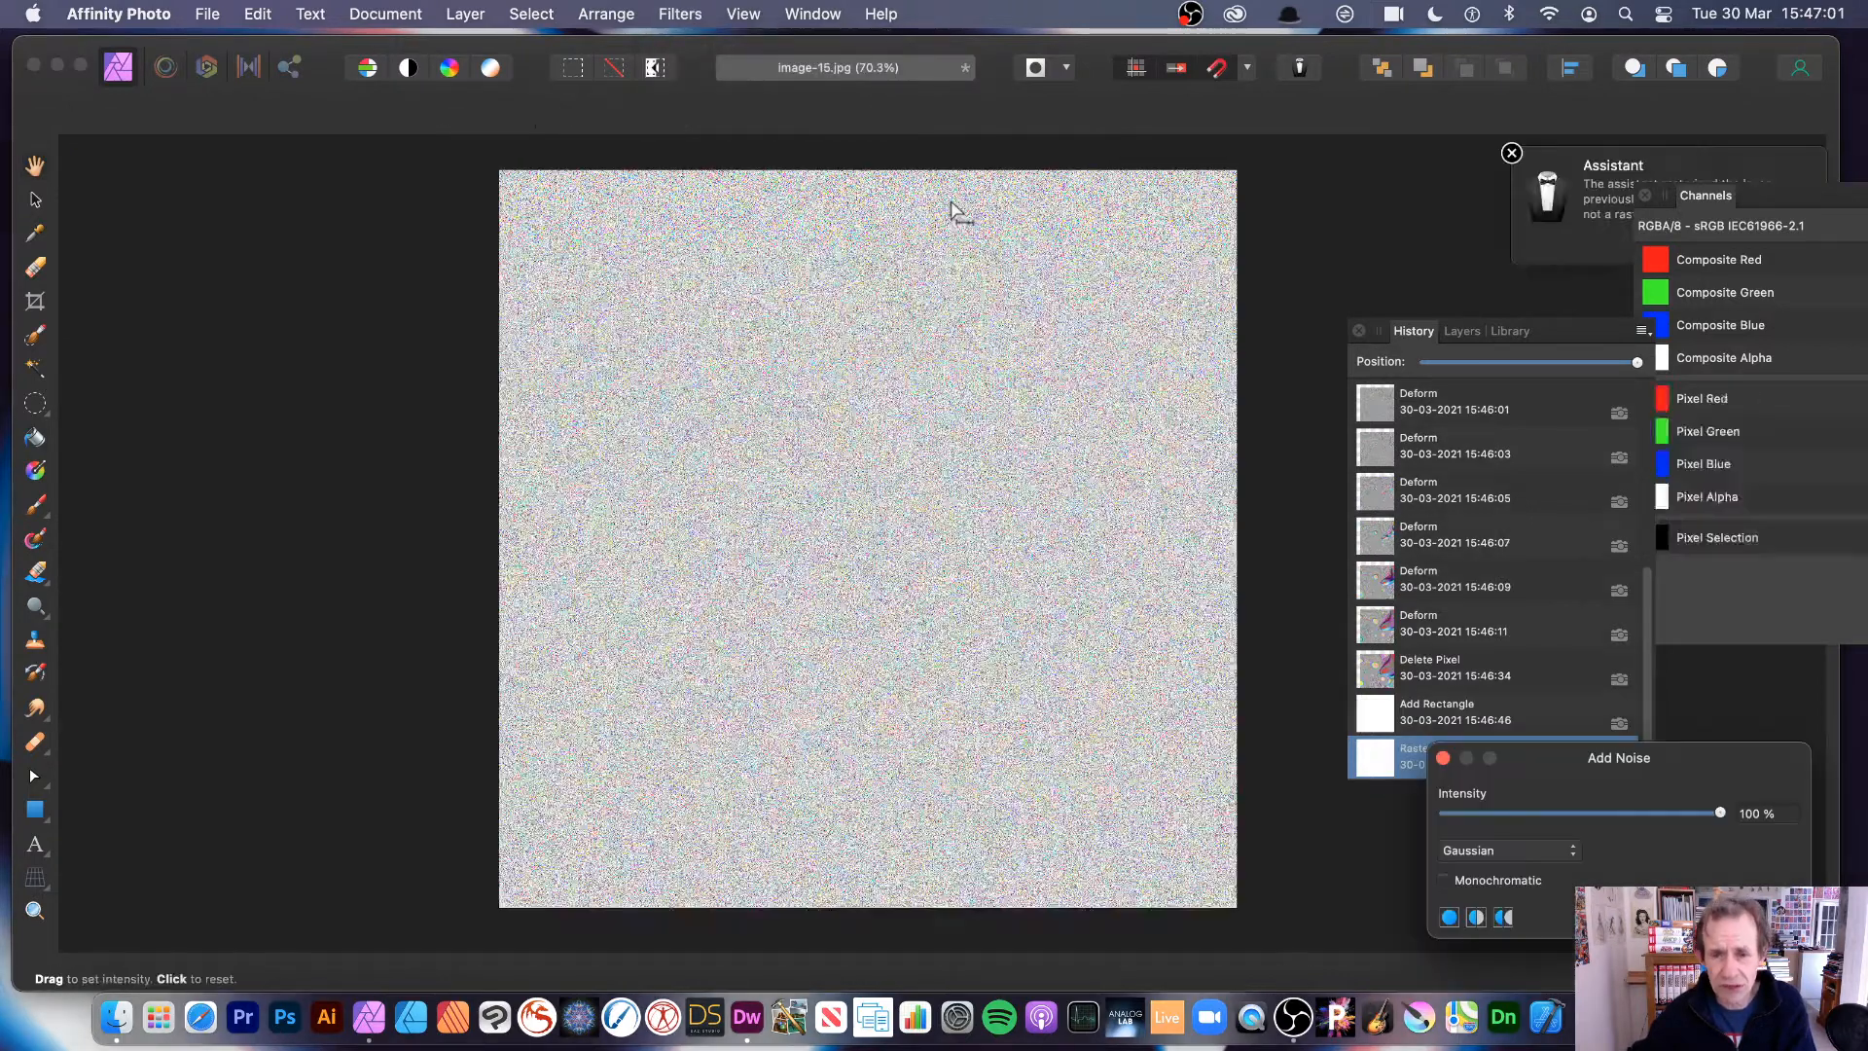
drag(1621, 761, 937, 423)
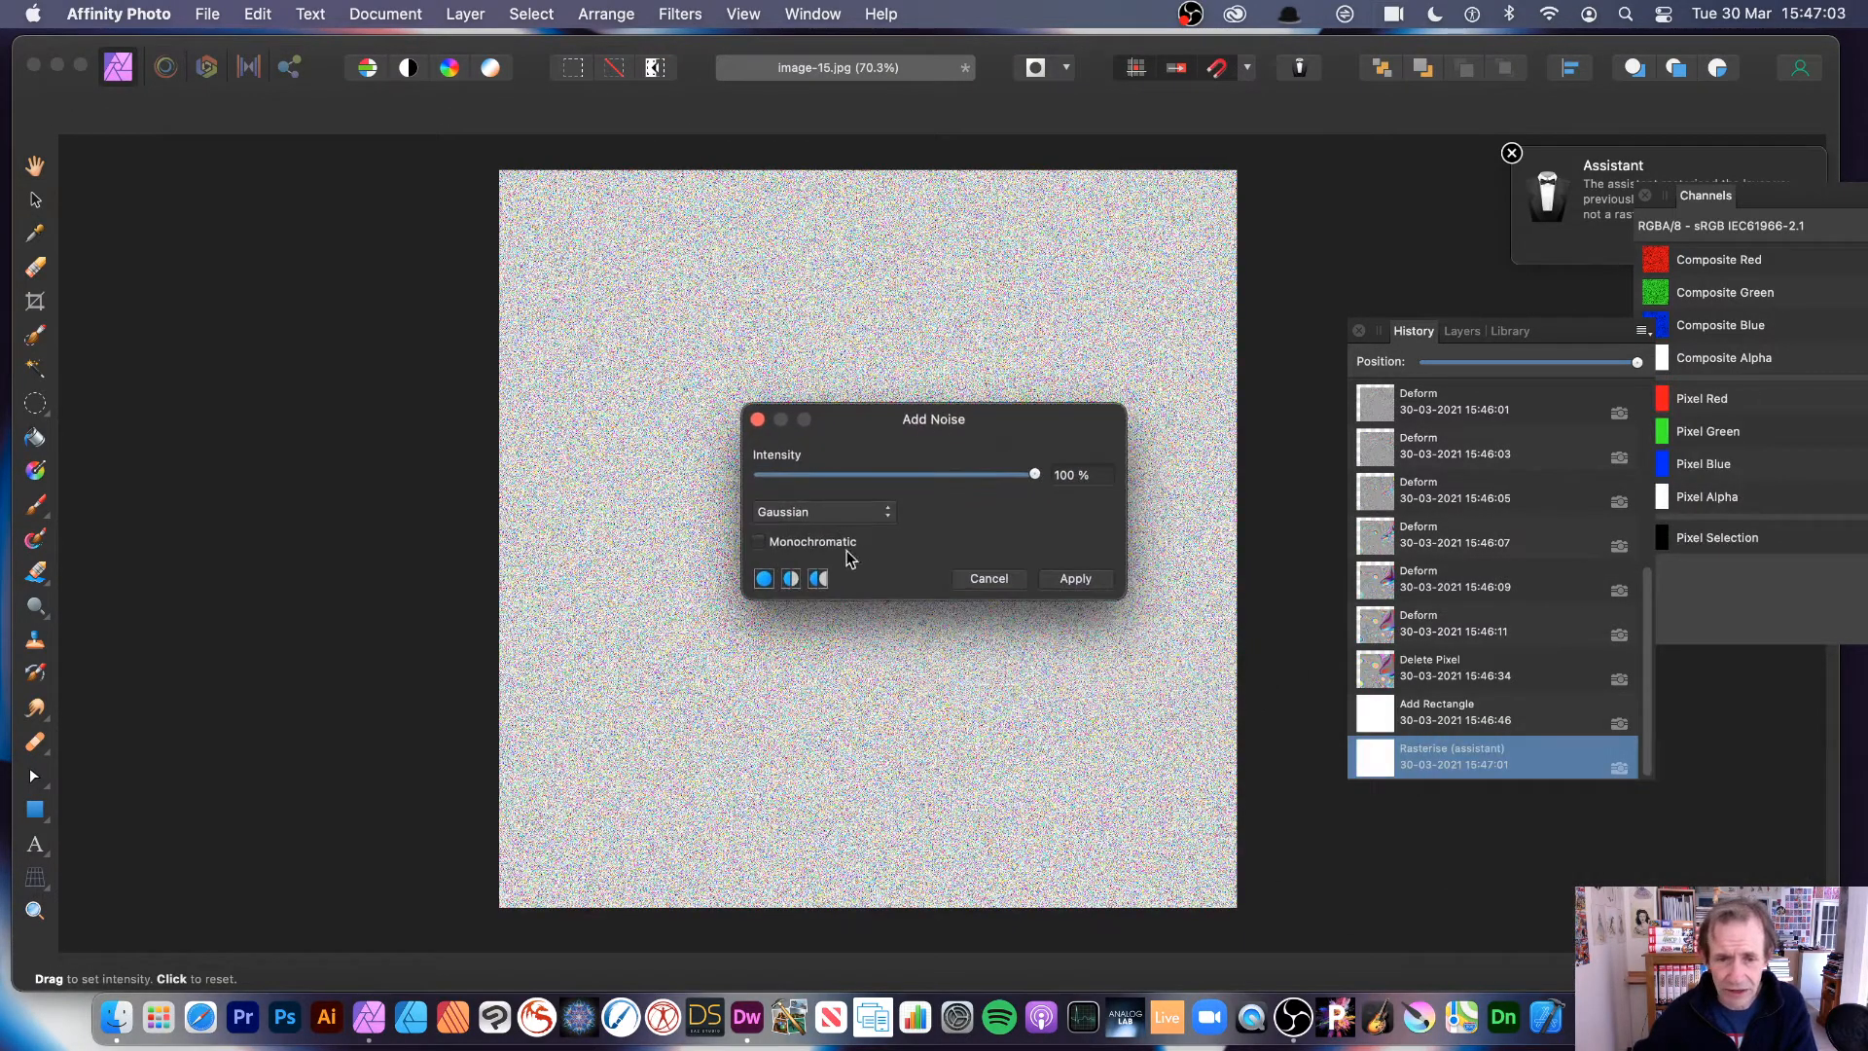
drag(1036, 474, 1610, 372)
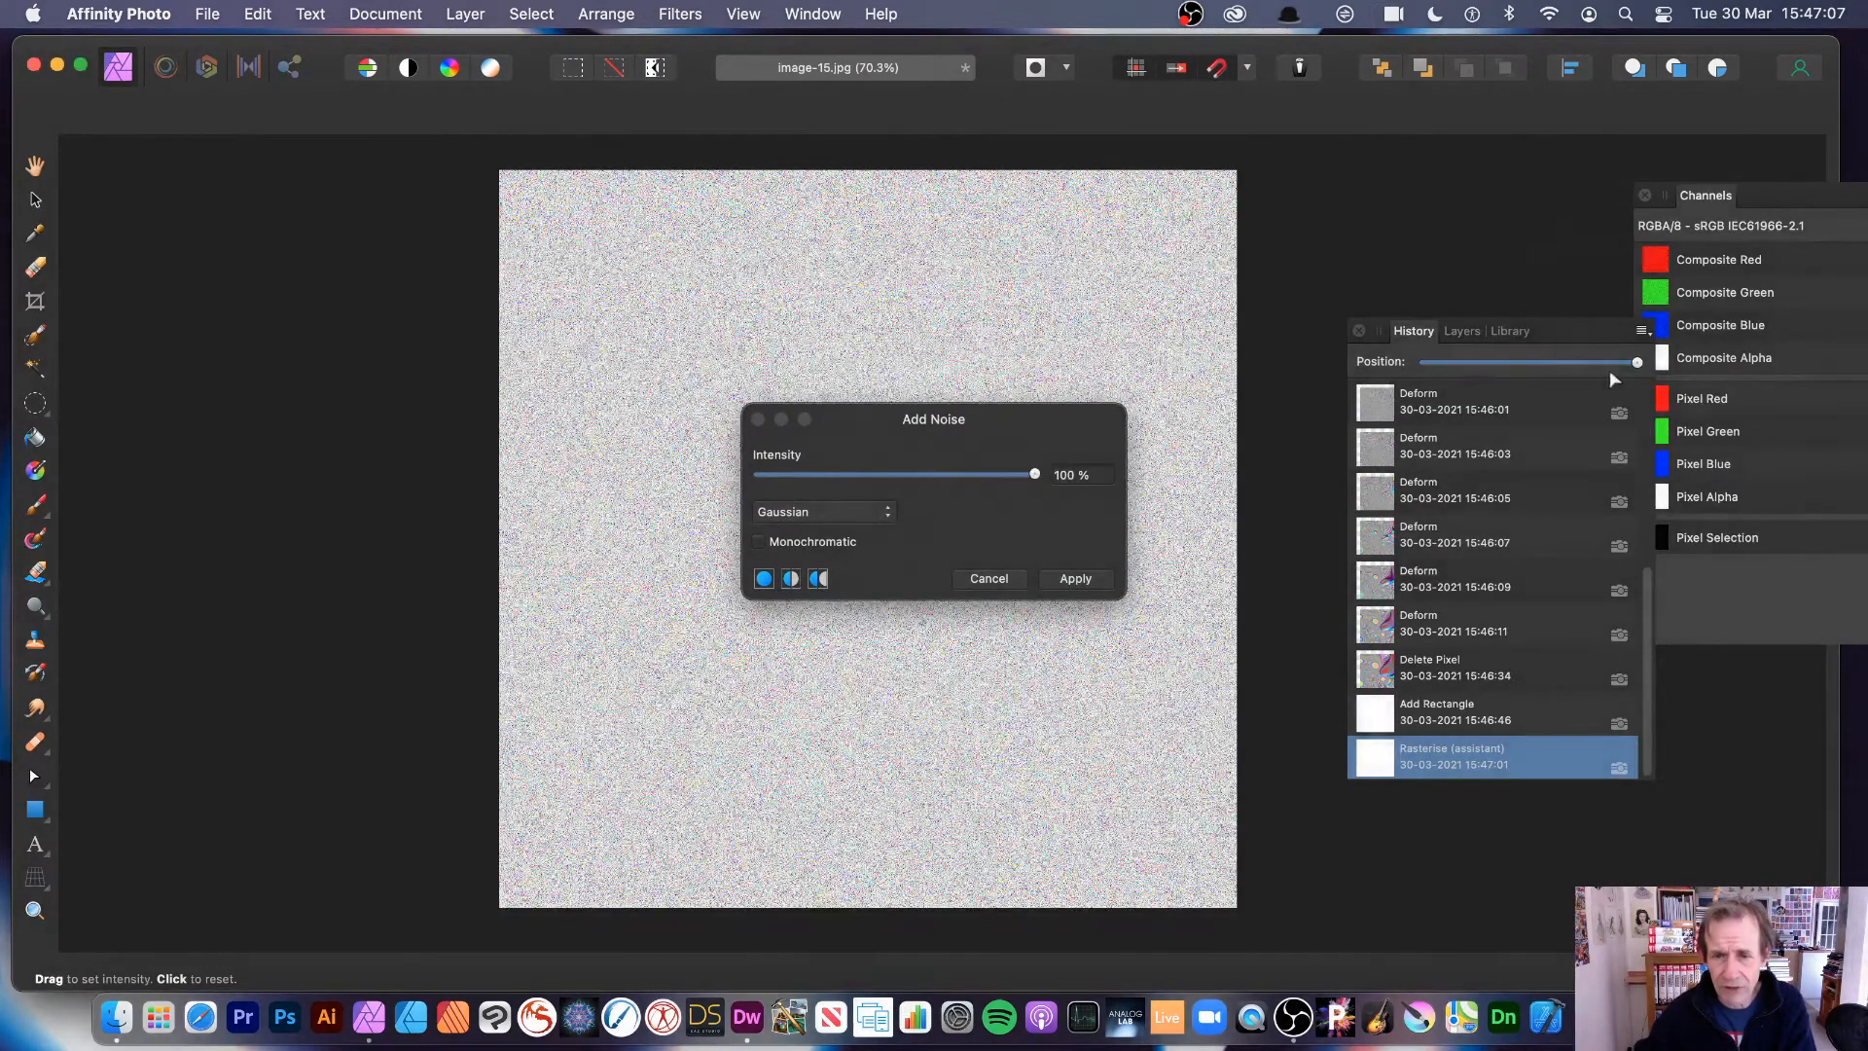
click(807, 513)
click(977, 502)
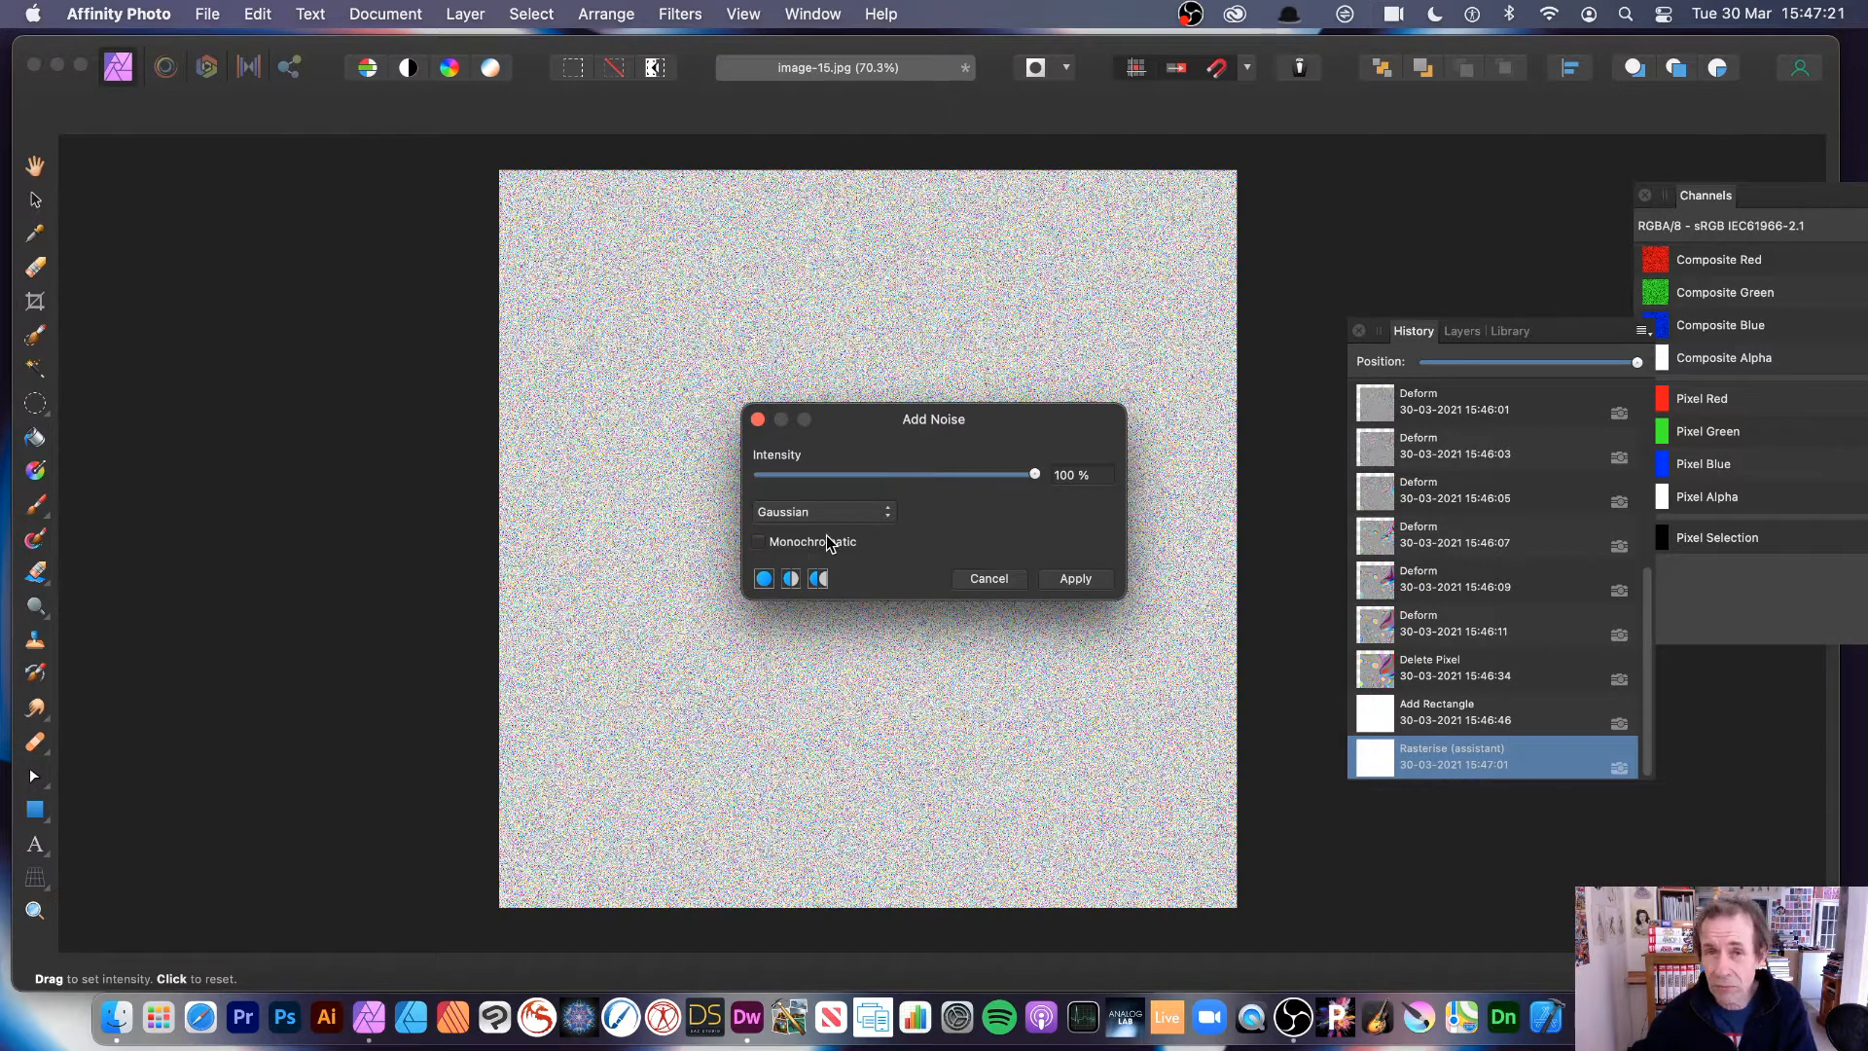
click(1075, 578)
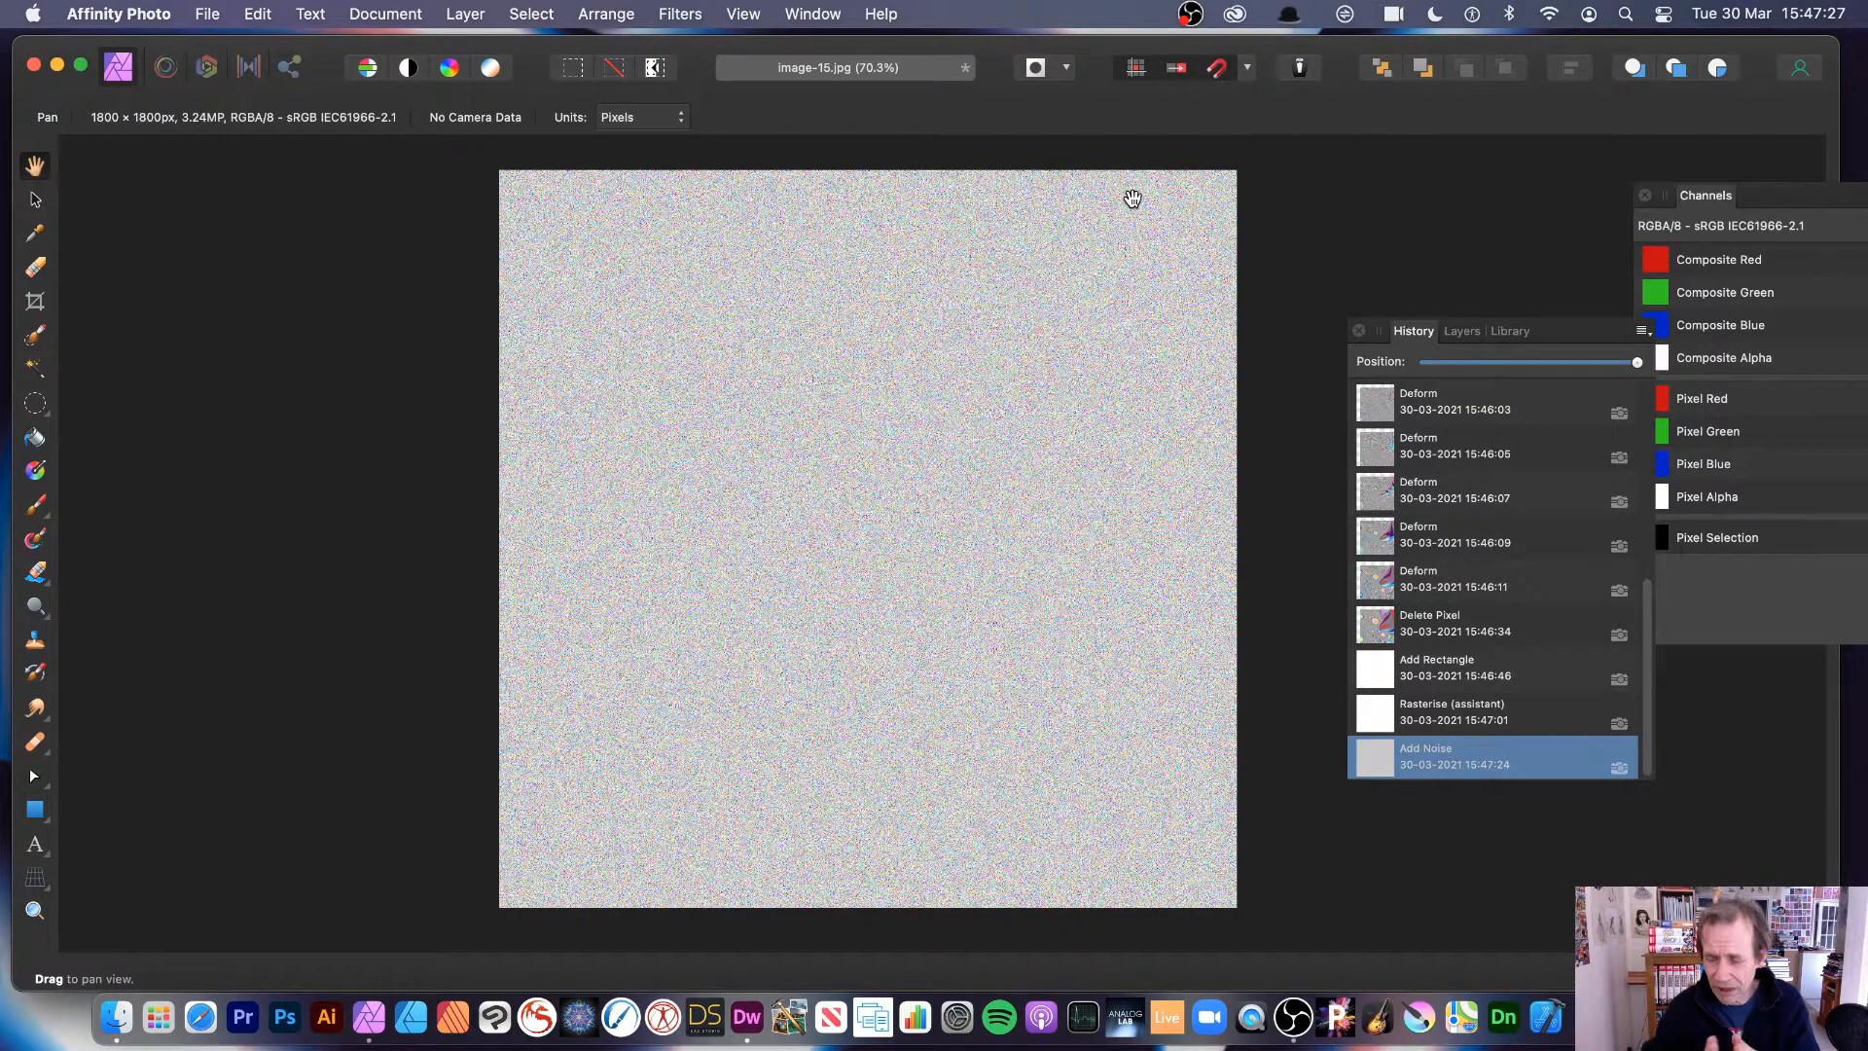
Step: Repeat the Add Noise filter two more times on the noise layer
click(704, 21)
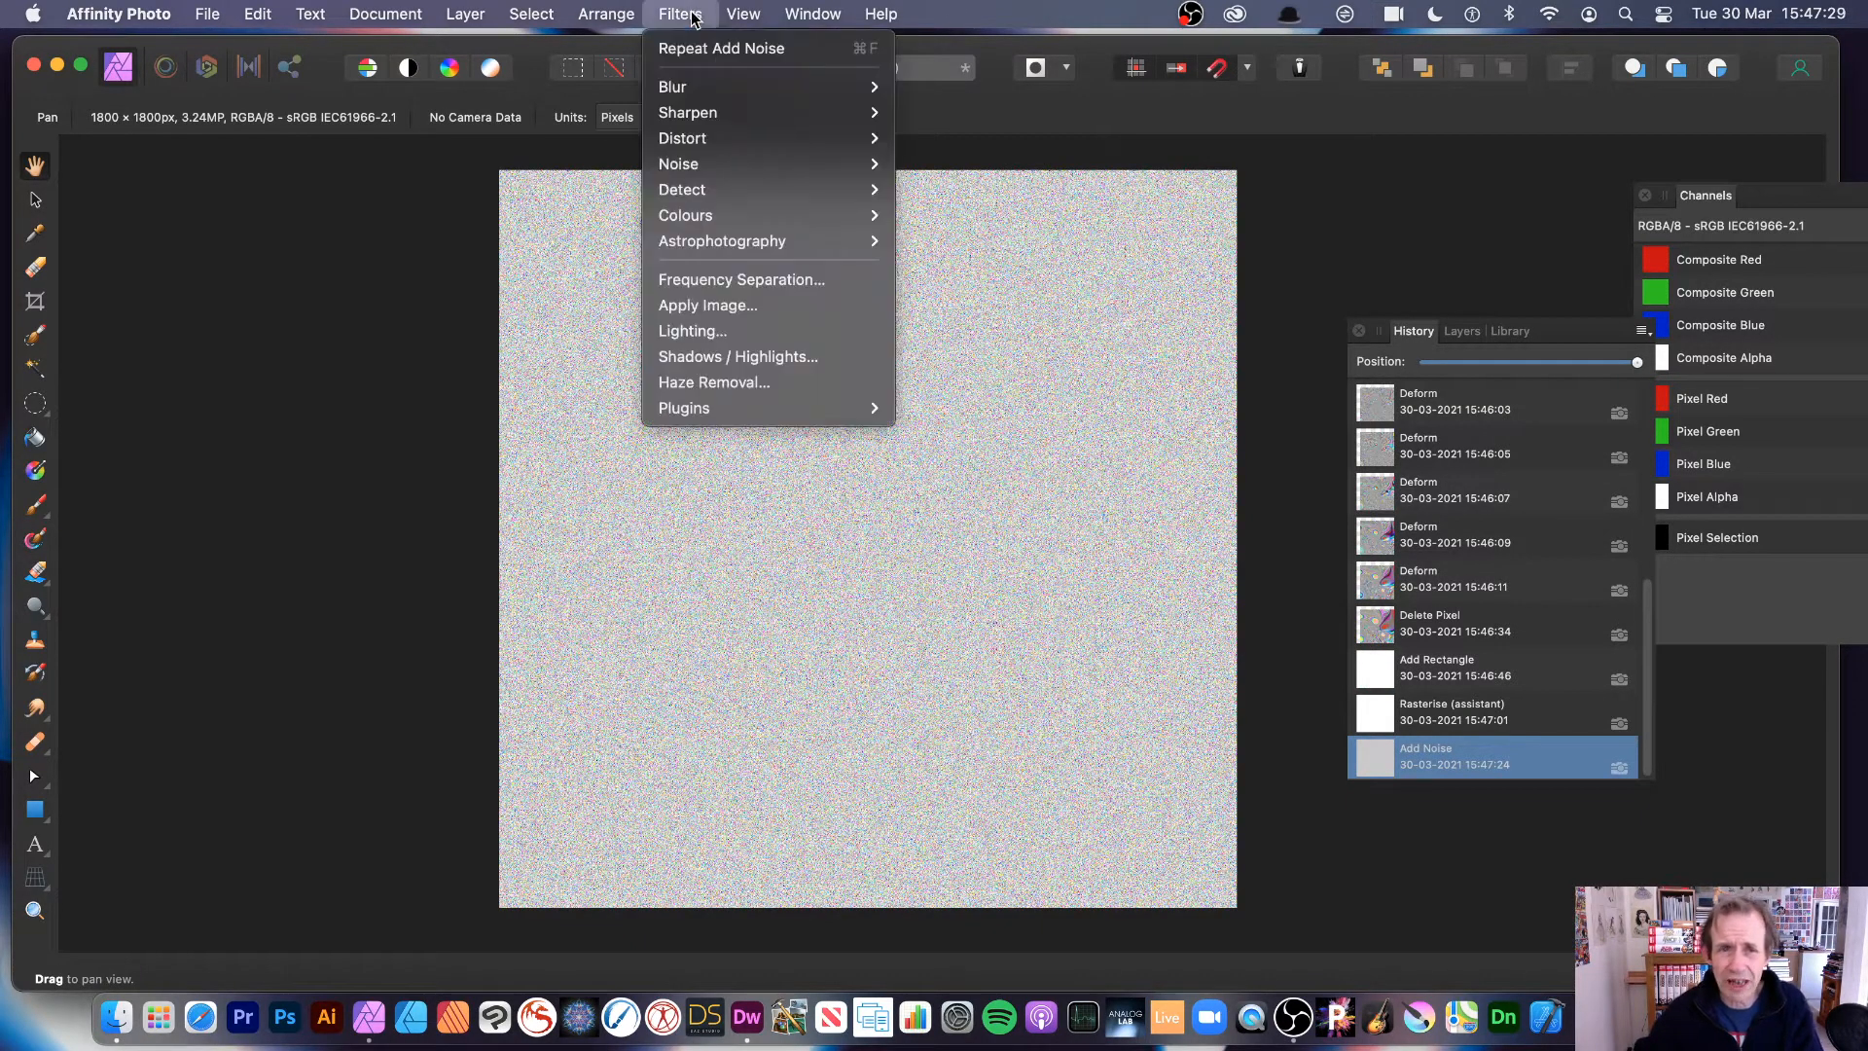
click(720, 45)
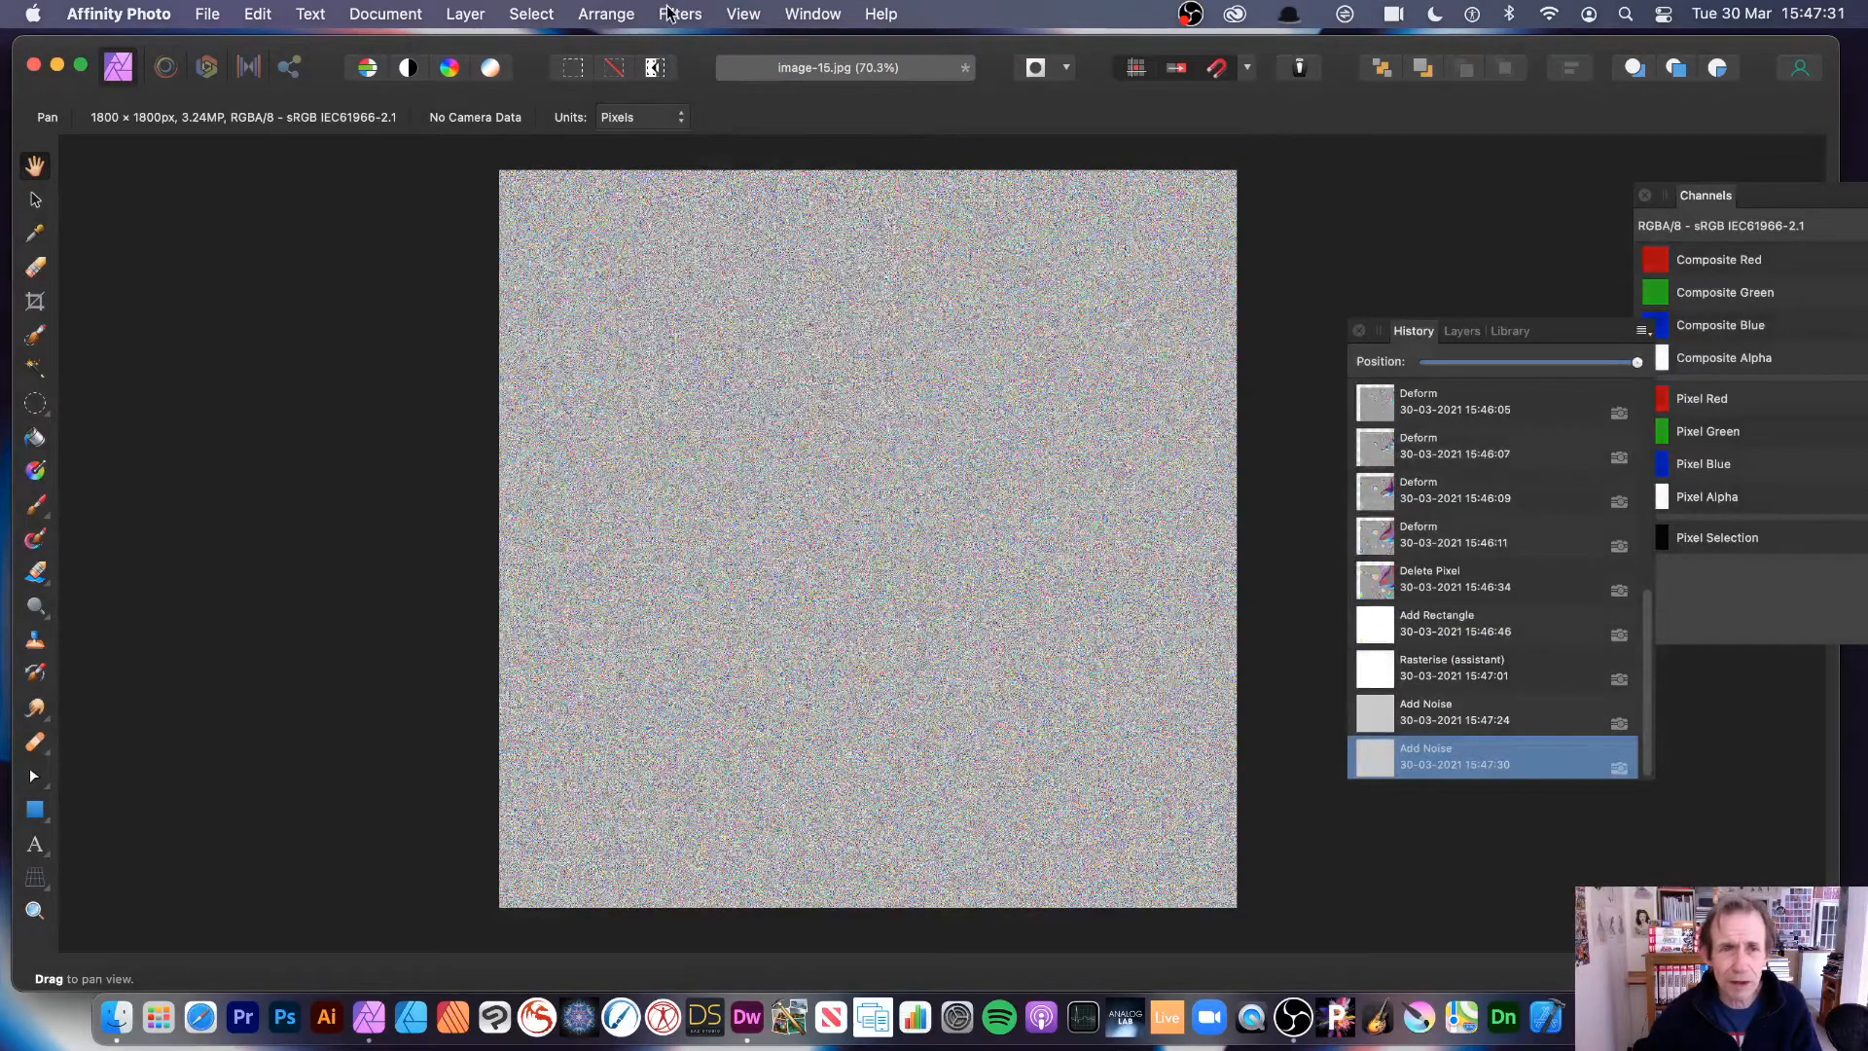
click(669, 13)
click(676, 45)
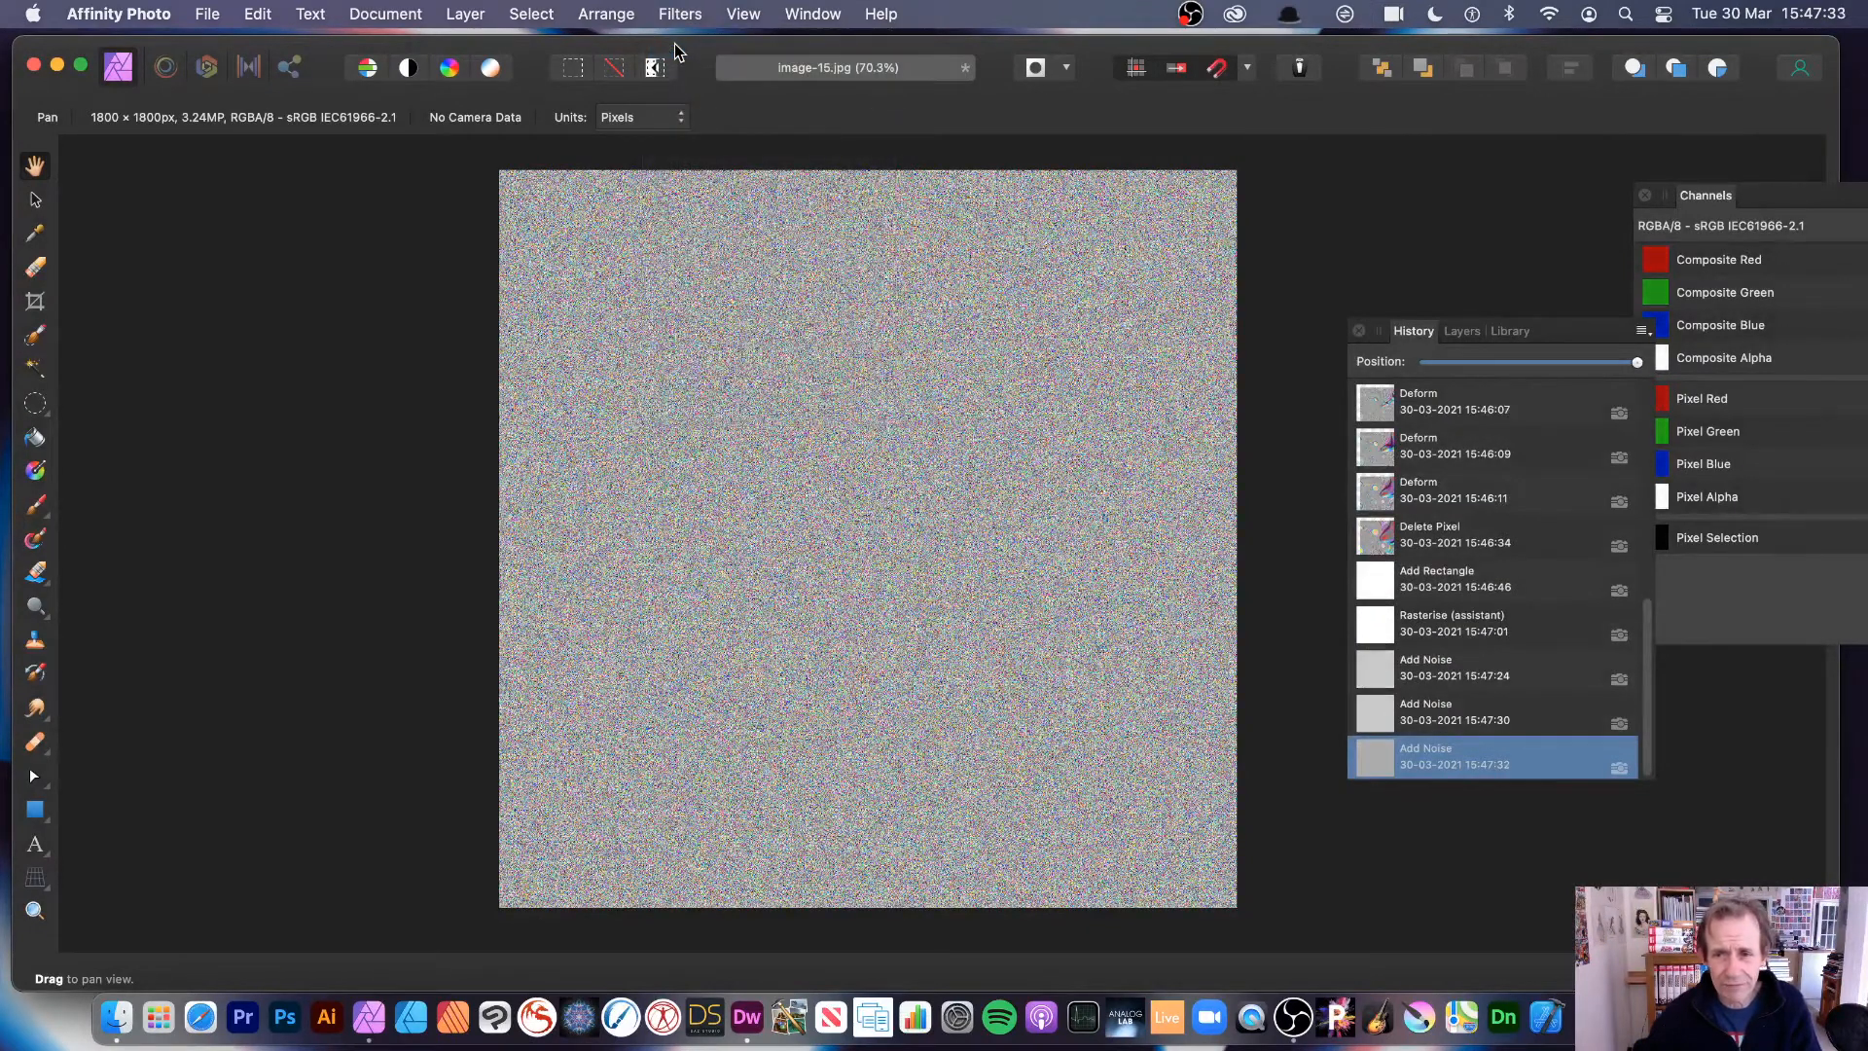
Step: Scale the noise layer down proportionally to 85 dpi and centre it on the canvas, leaving a border of background around it
click(37, 200)
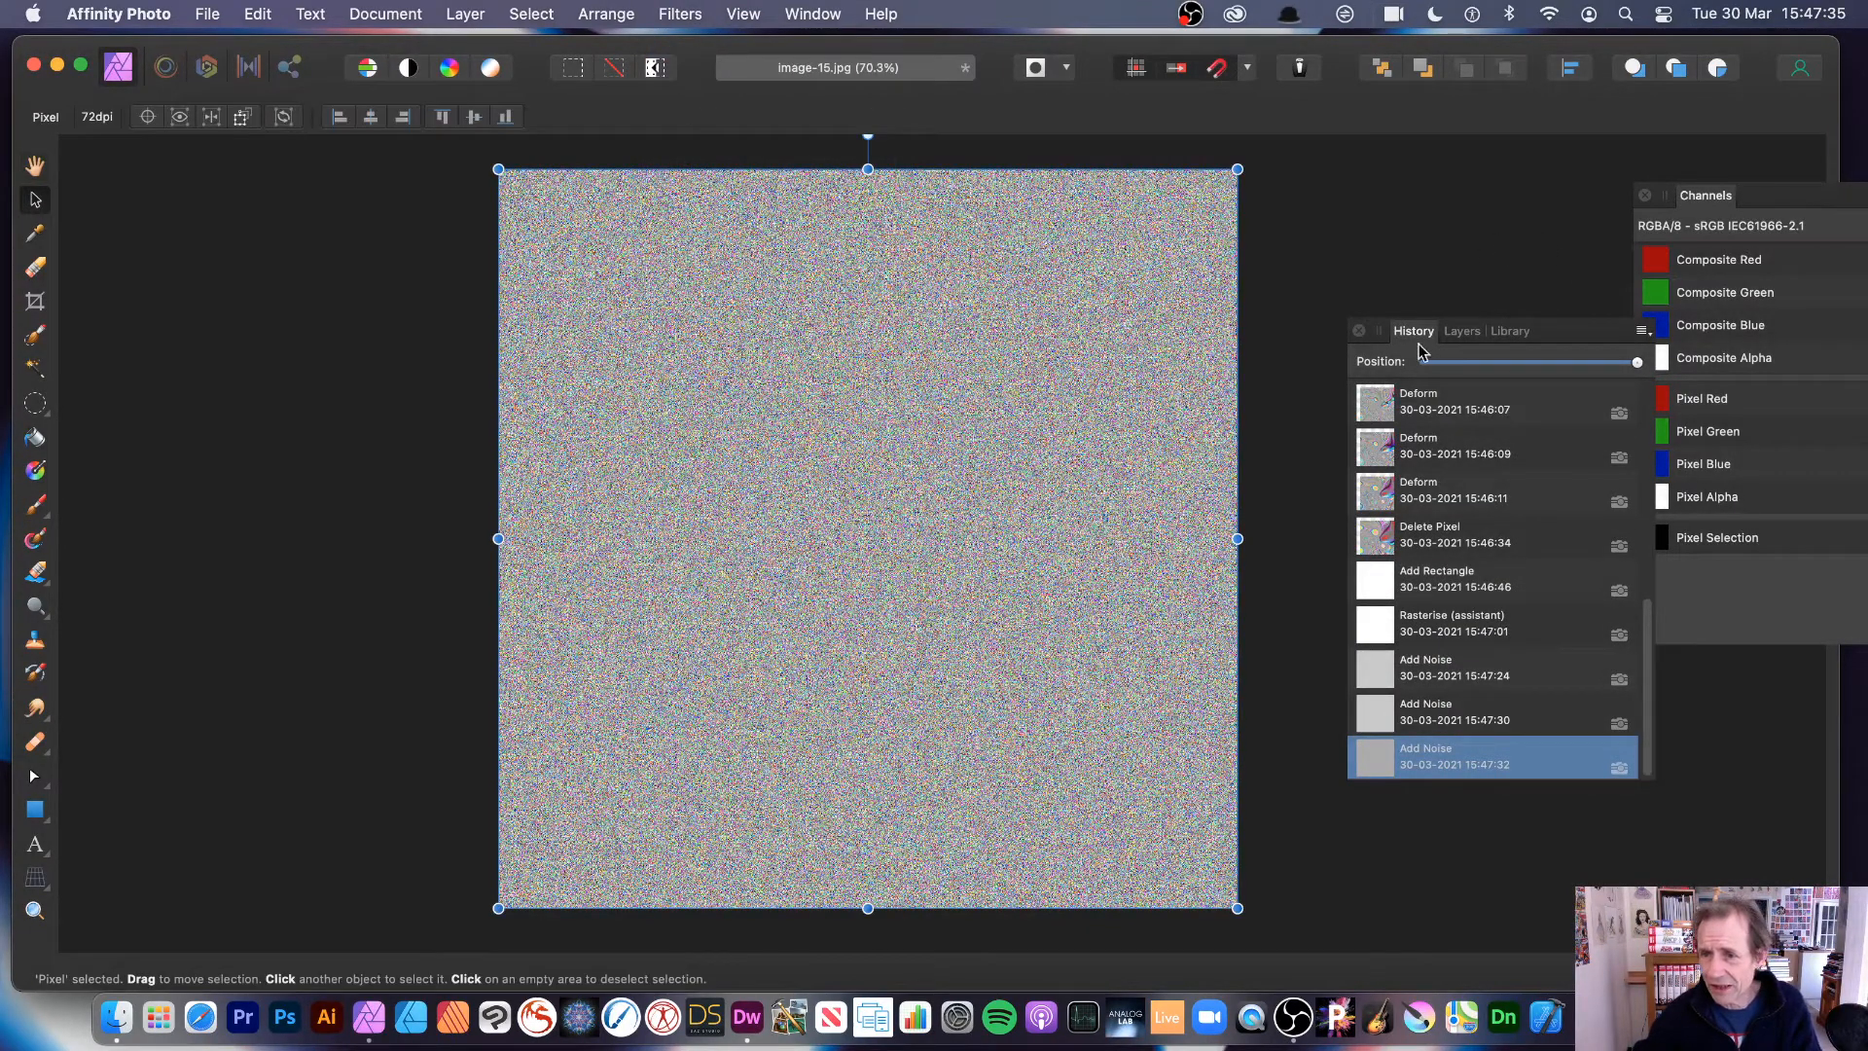
click(1465, 333)
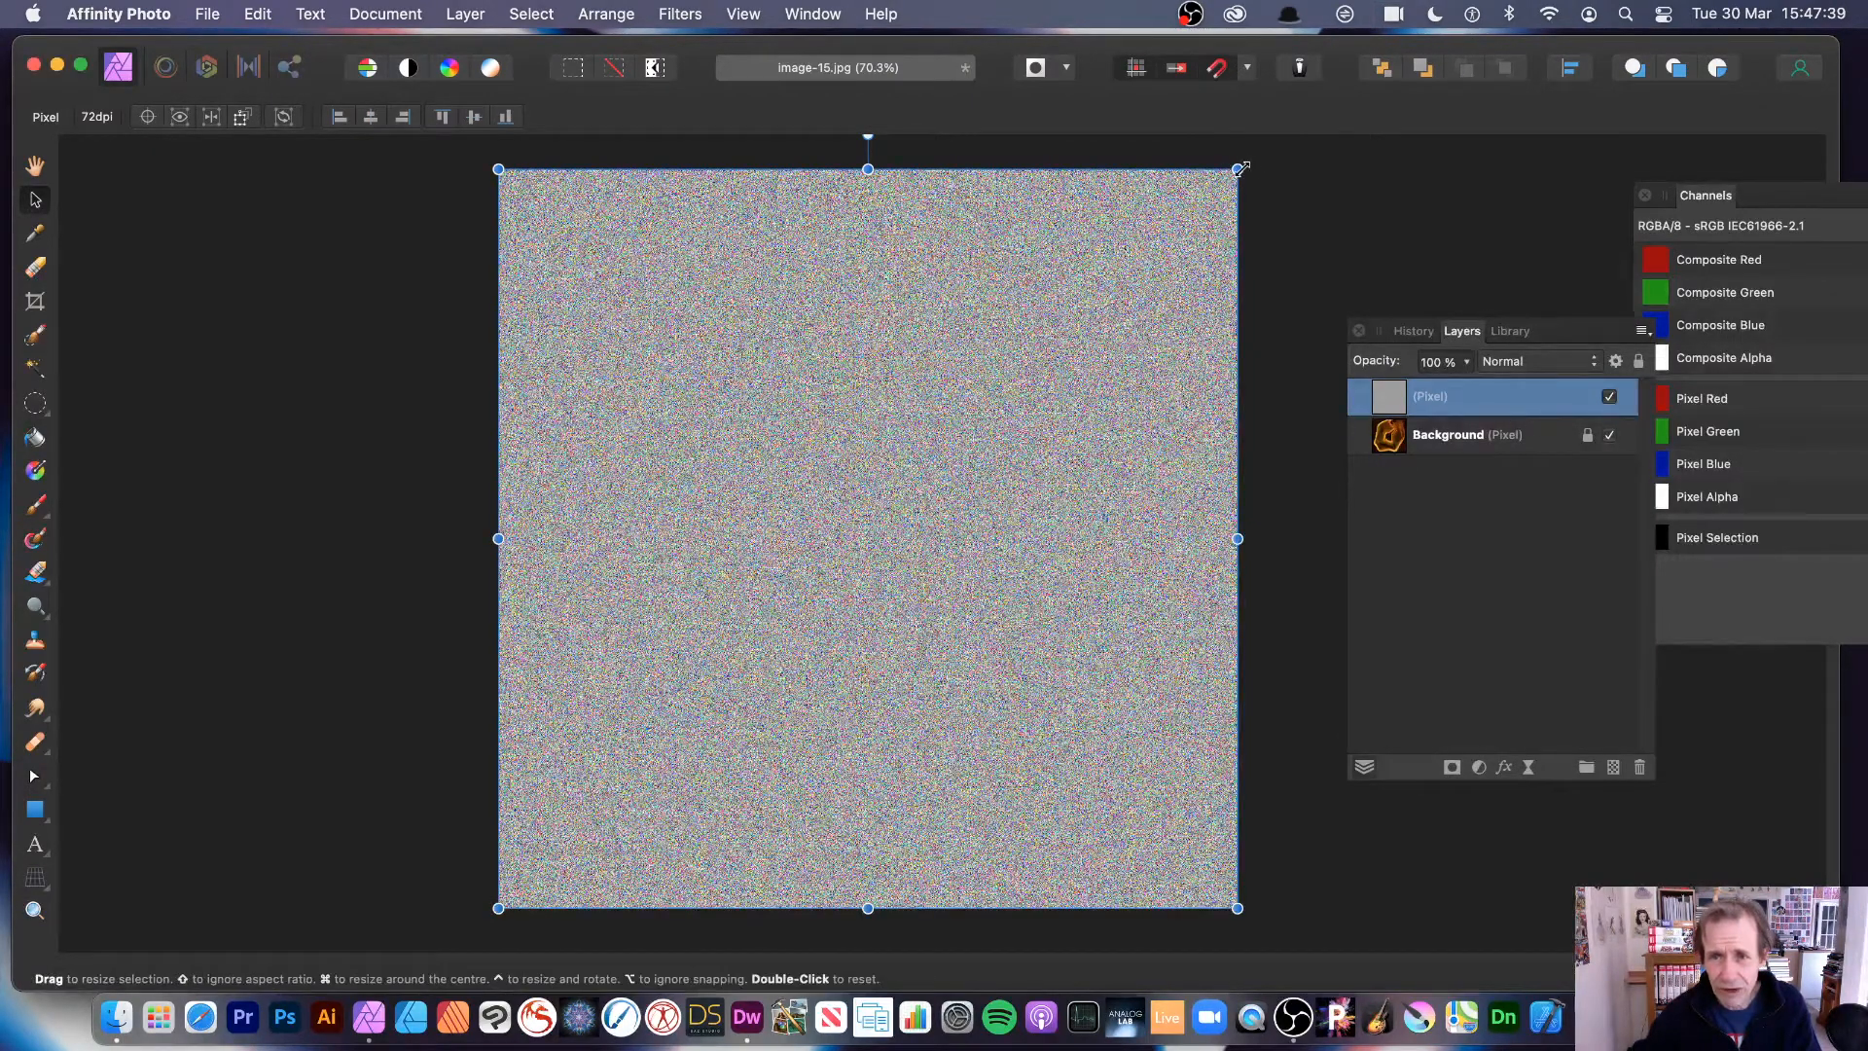
drag(1240, 169, 1213, 301)
drag(977, 403, 1010, 349)
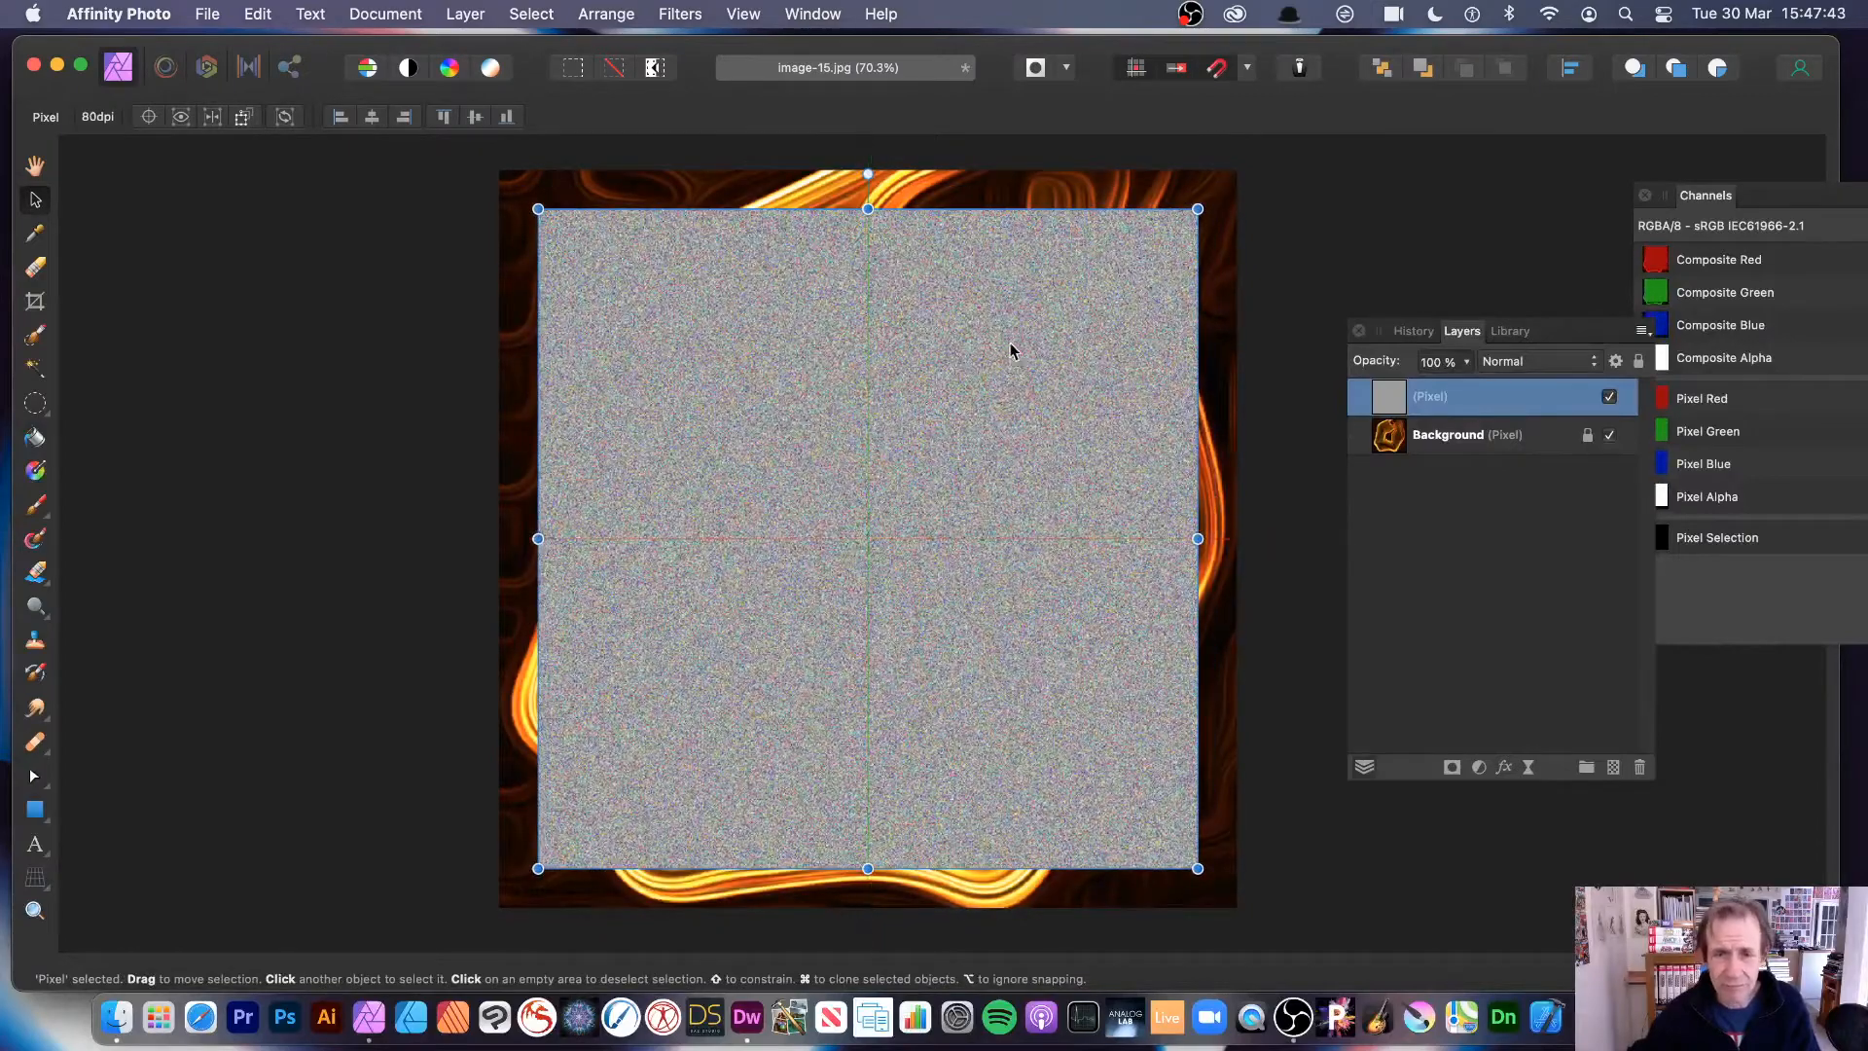
drag(539, 208, 571, 246)
mouse_move(879, 321)
mouse_down()
mouse_move(844, 275)
mouse_move(862, 303)
mouse_up()
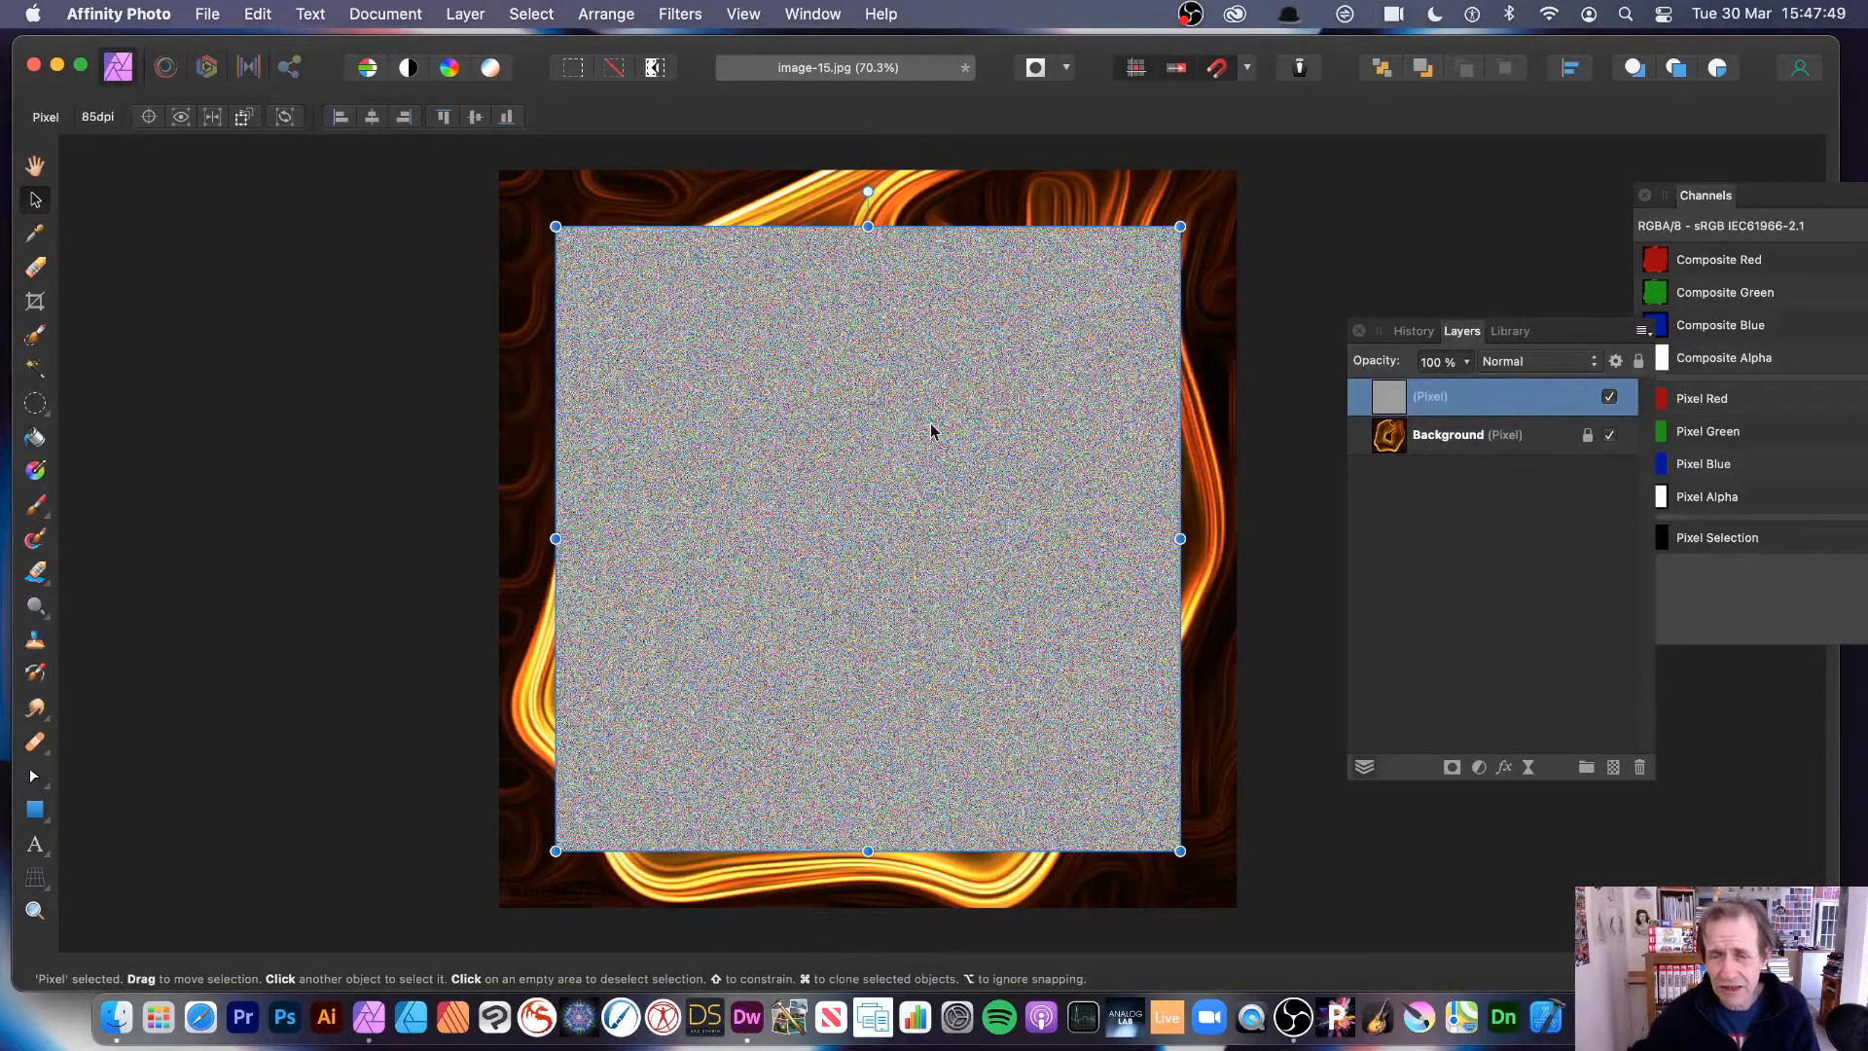
Step: Start the Deform distortion on the noise layer with Linear Constraints set to Similarity, keeping the dialog clear of the noise
click(680, 12)
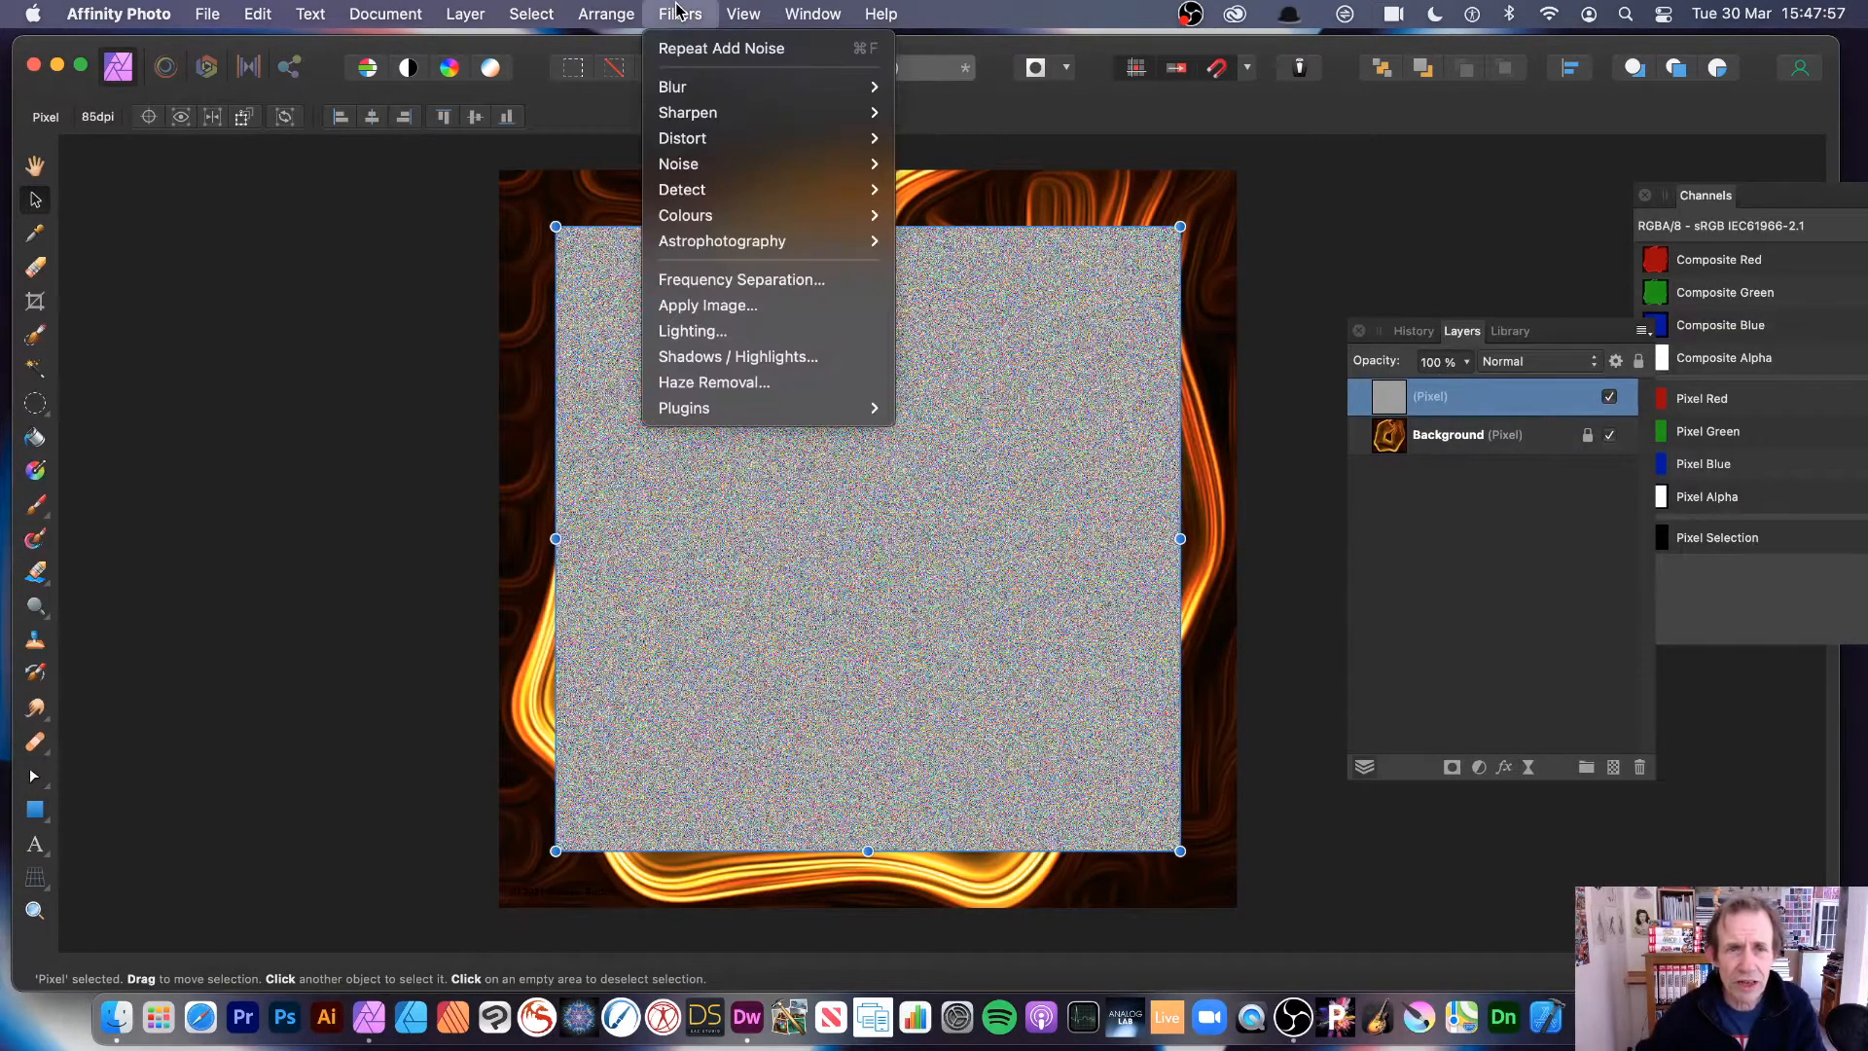
mouse_move(691, 138)
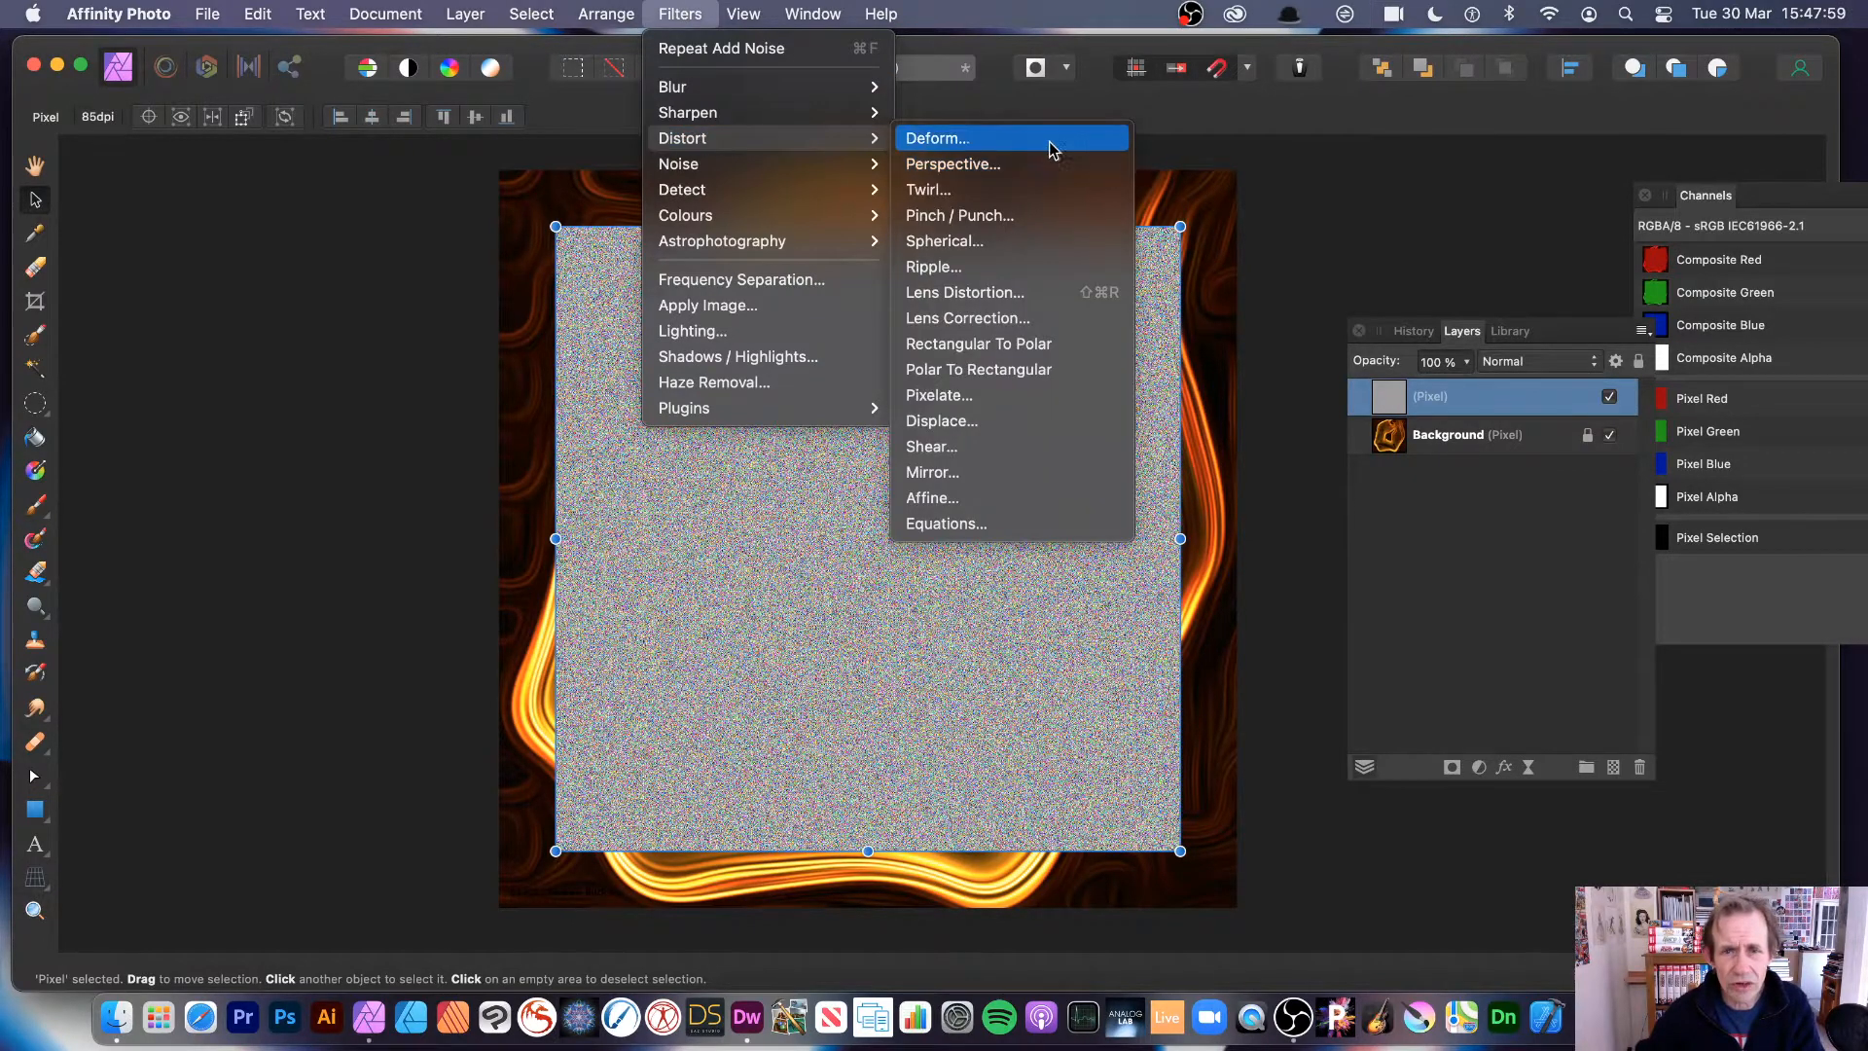
click(973, 142)
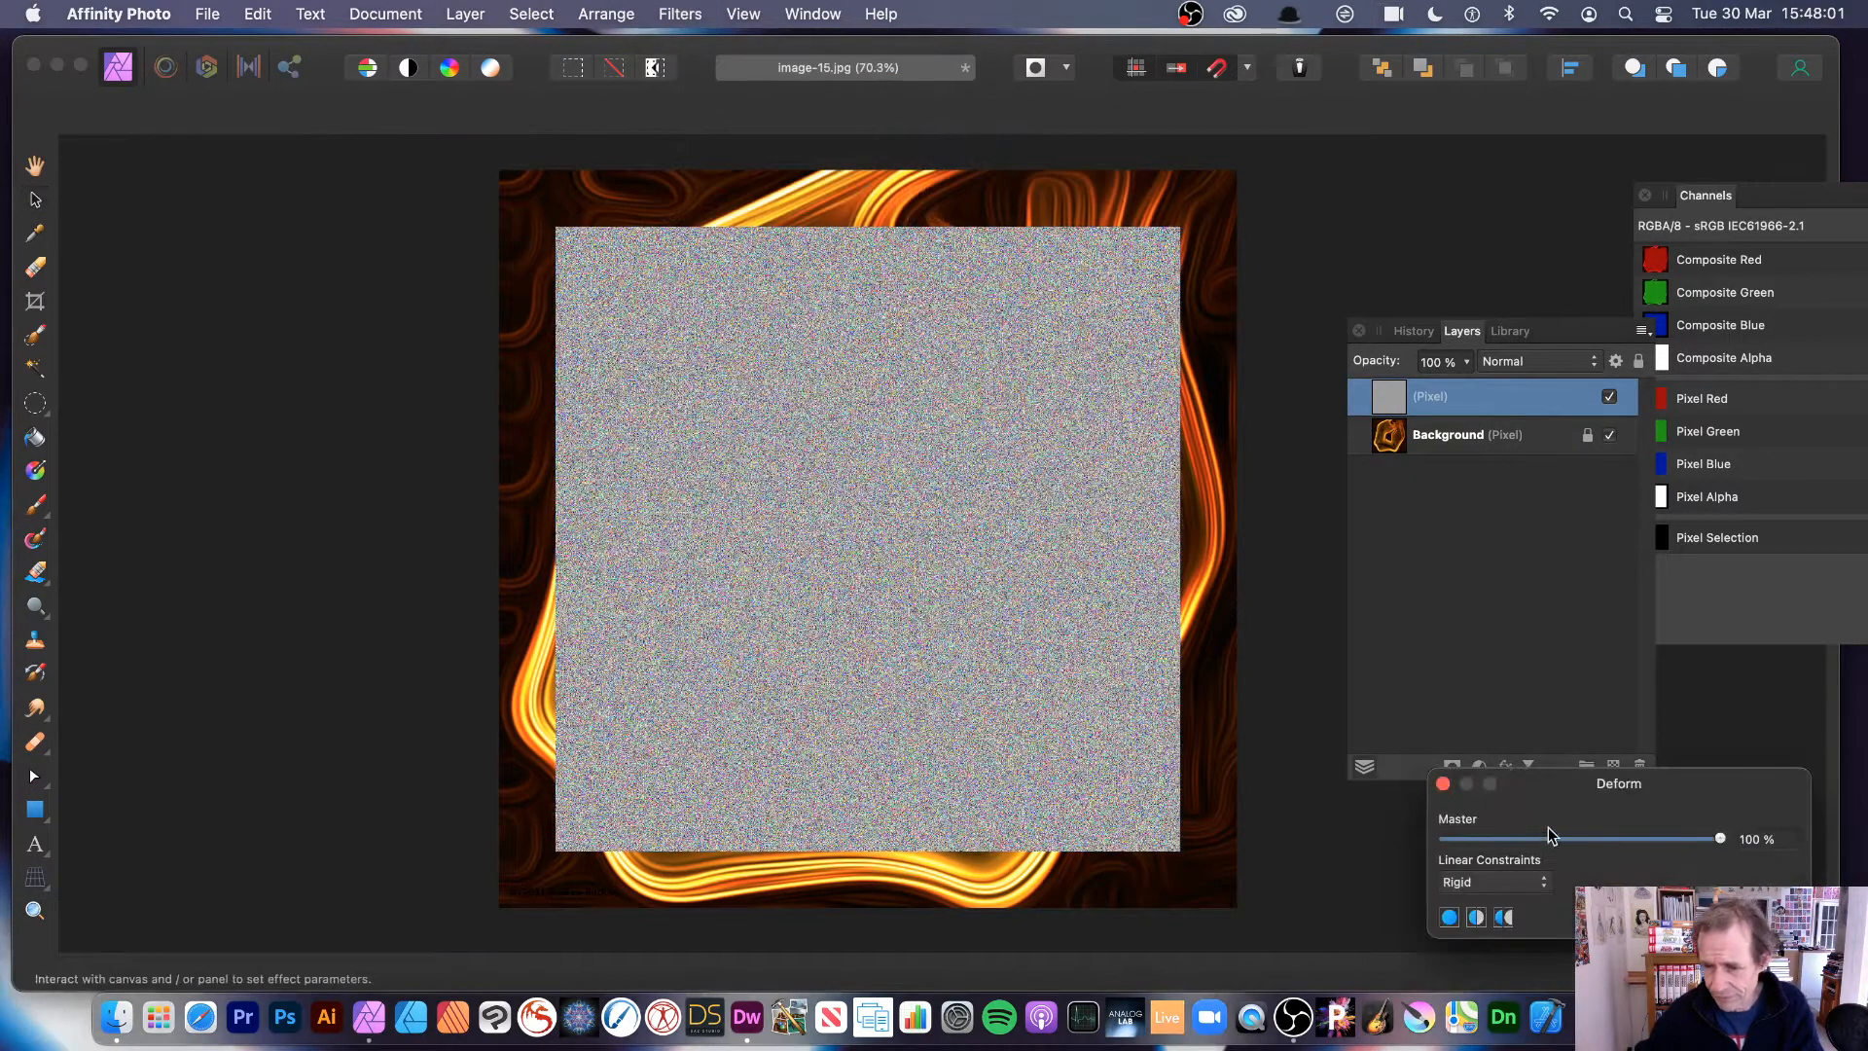
drag(1211, 568, 1016, 428)
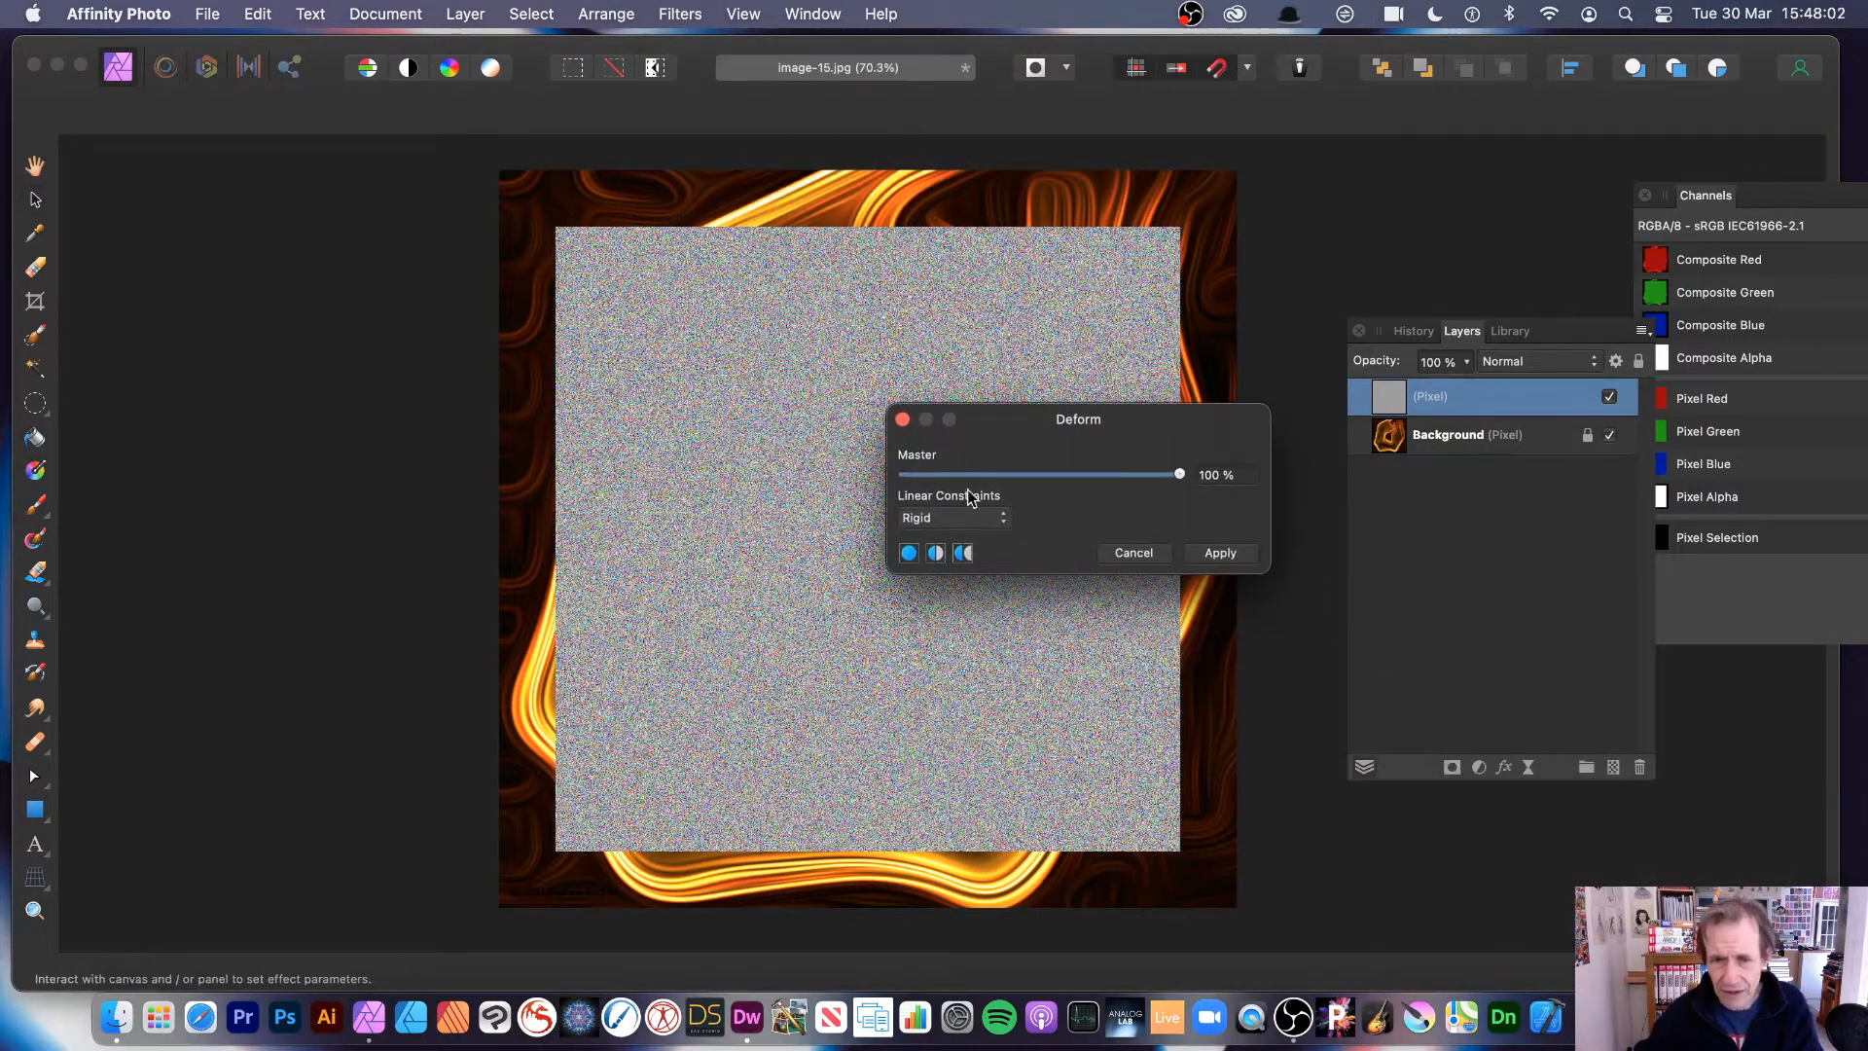
click(915, 521)
click(932, 554)
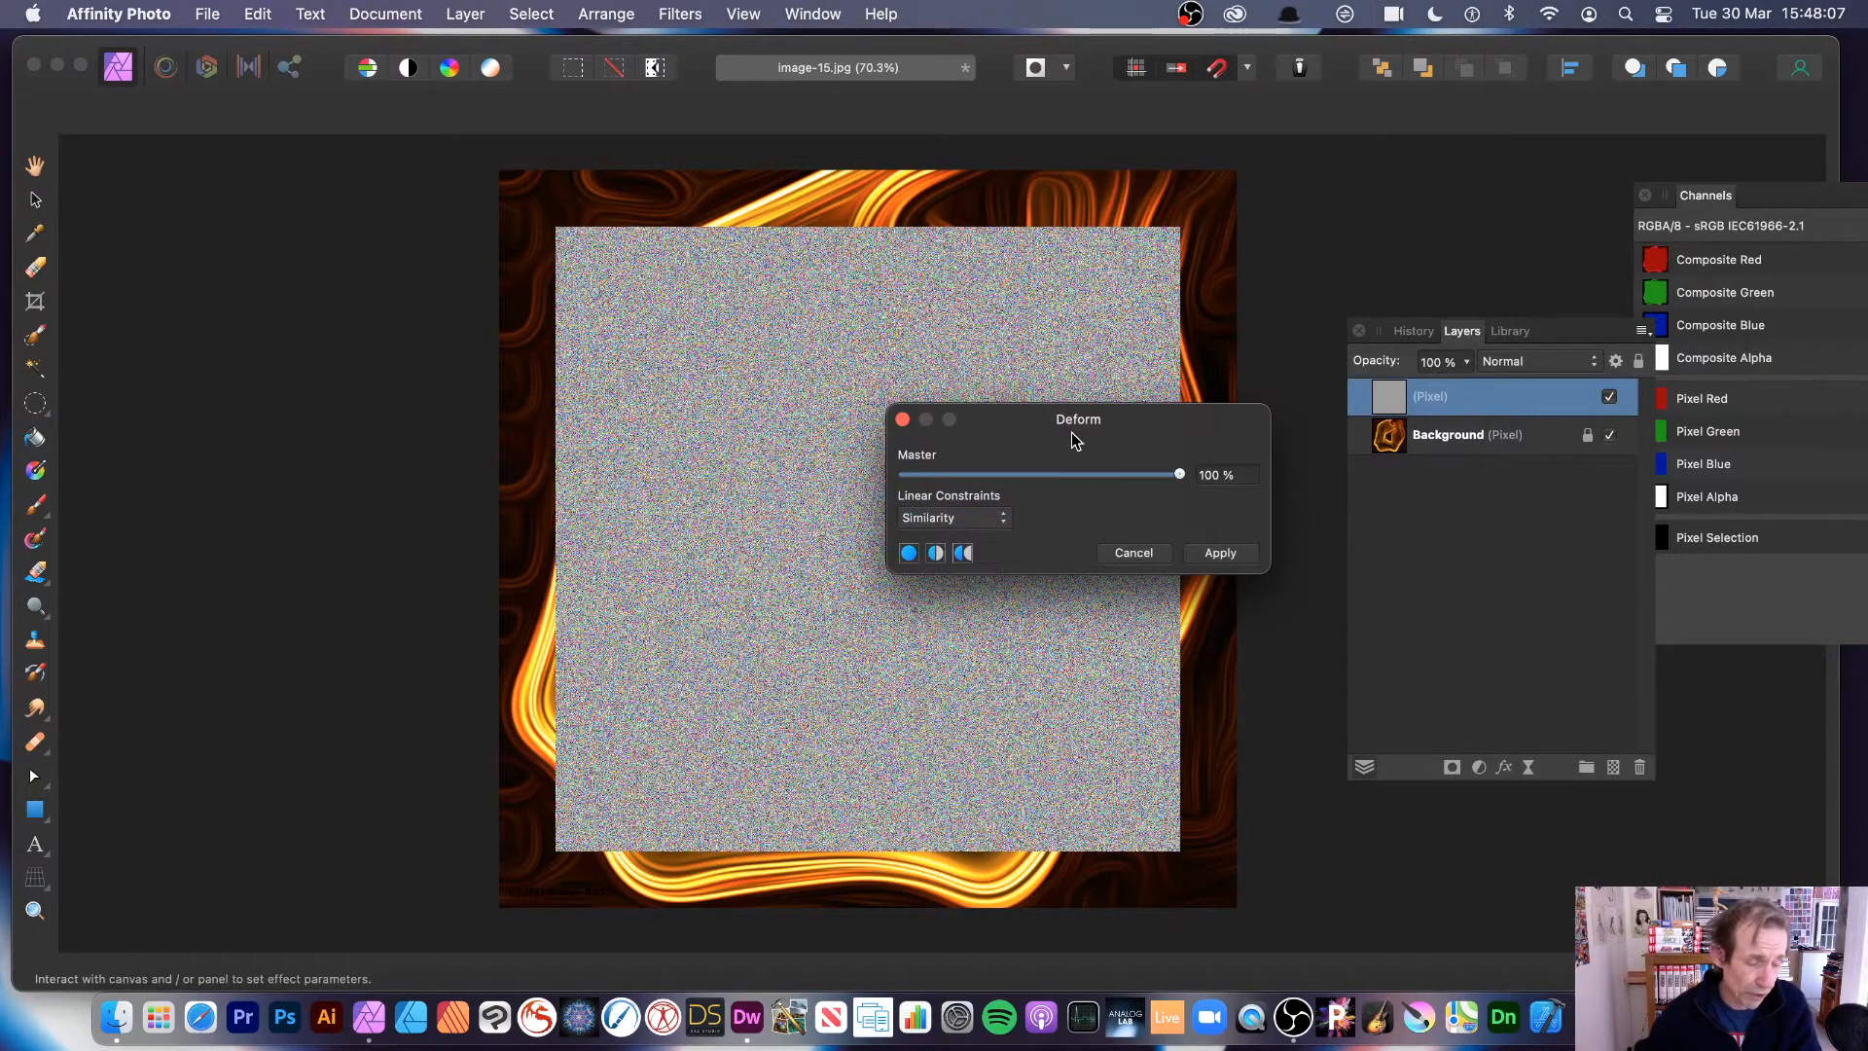
drag(1042, 418, 1297, 342)
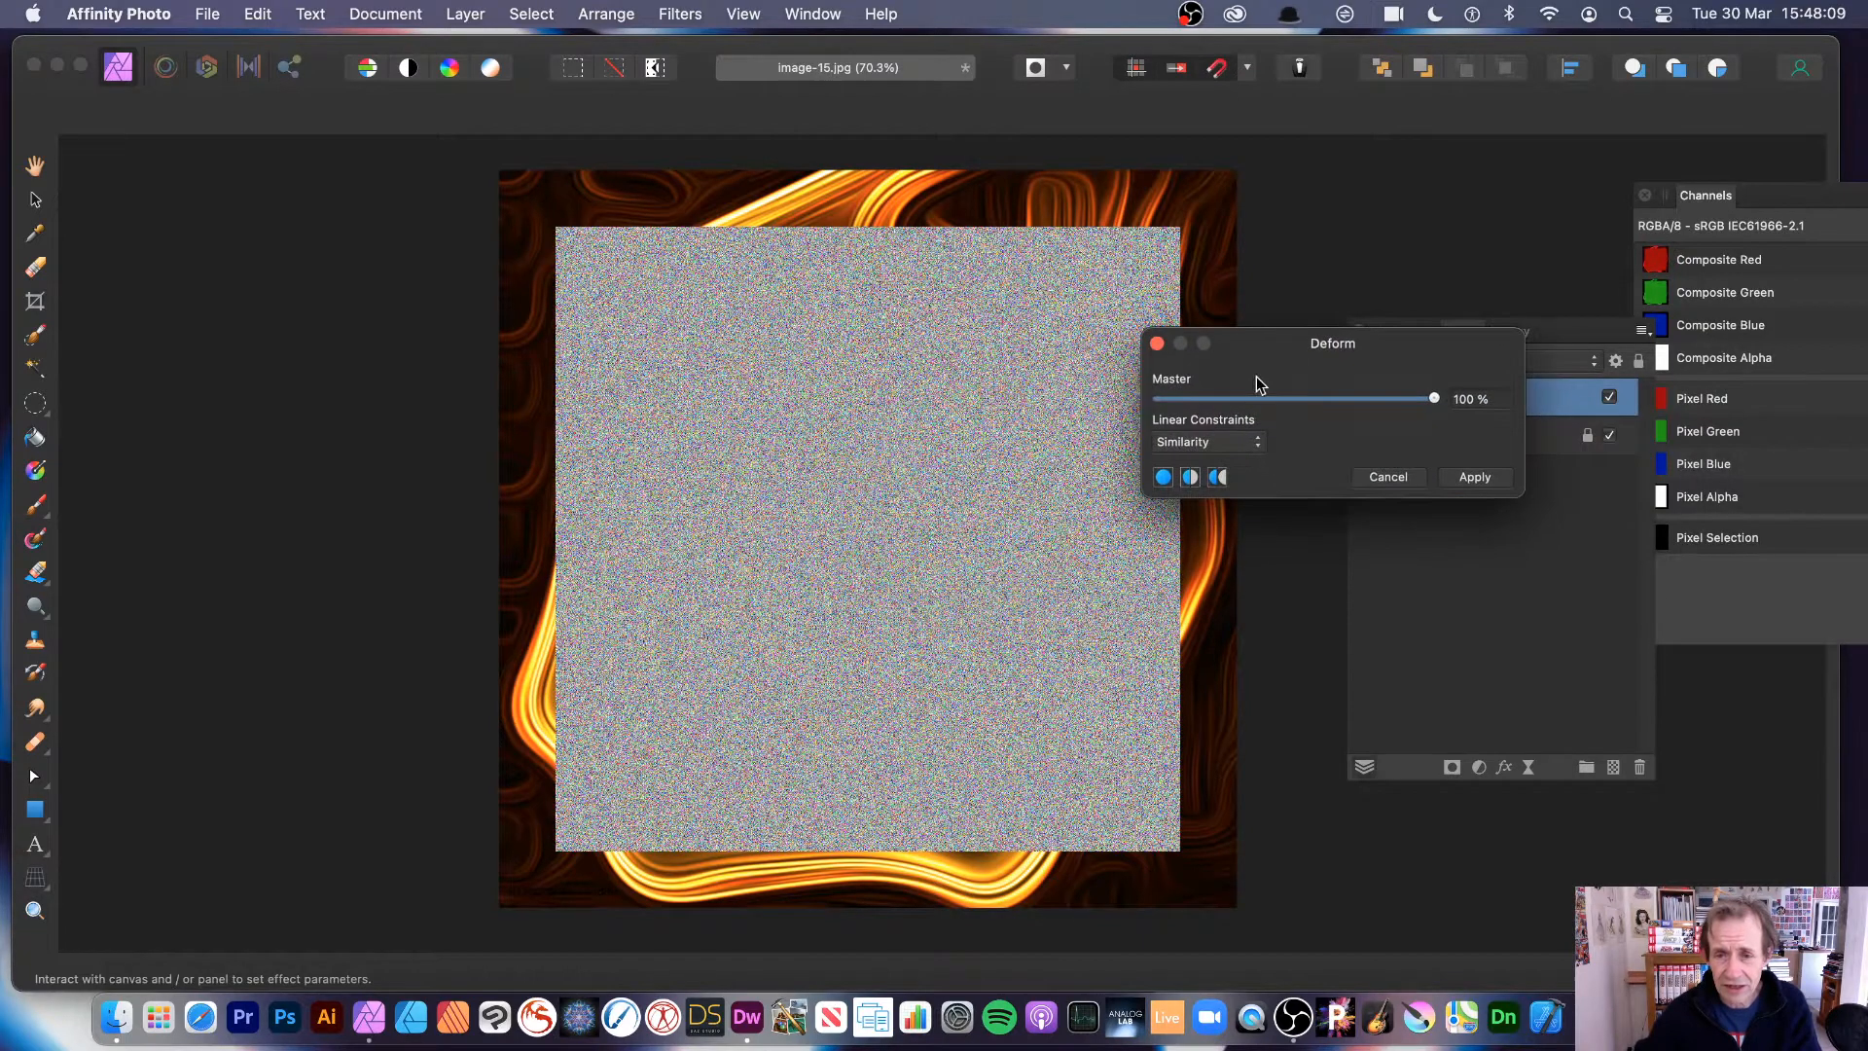
Step: Place four deform points on the noise, one towards each corner of the layer
click(697, 369)
click(992, 657)
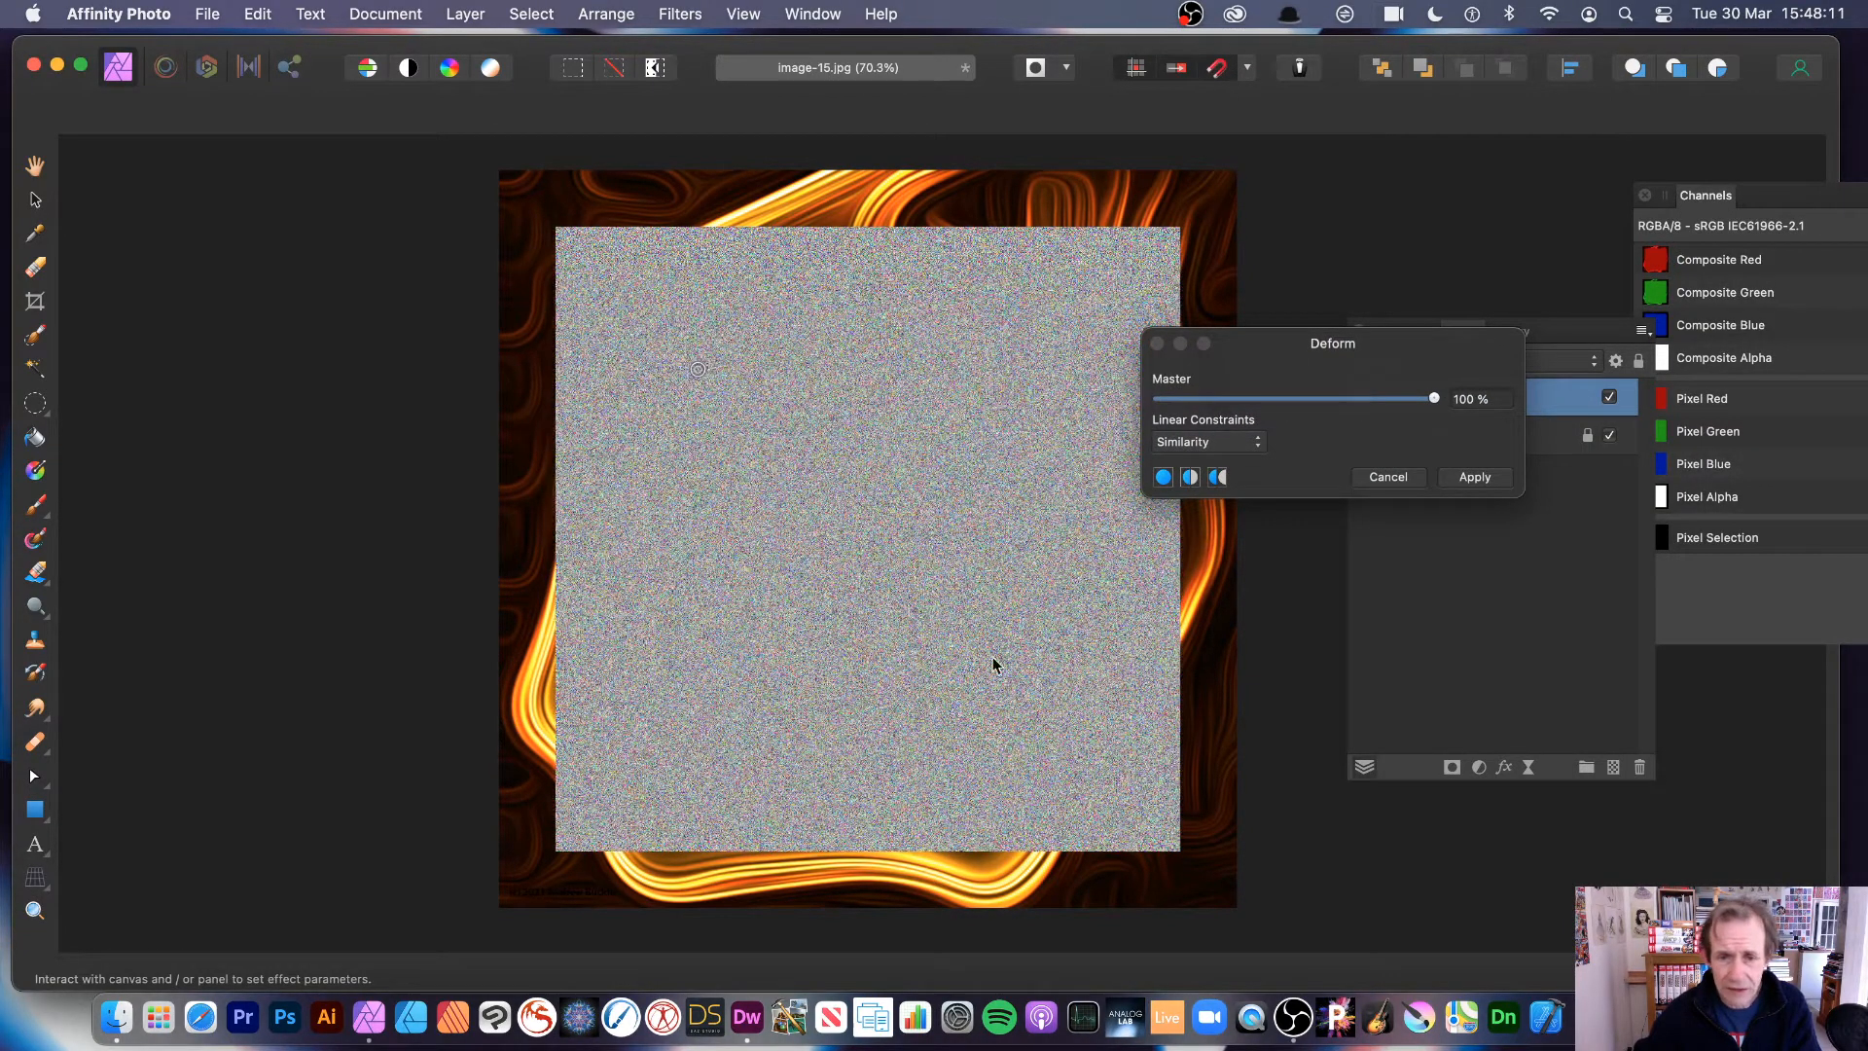
click(1023, 426)
click(678, 709)
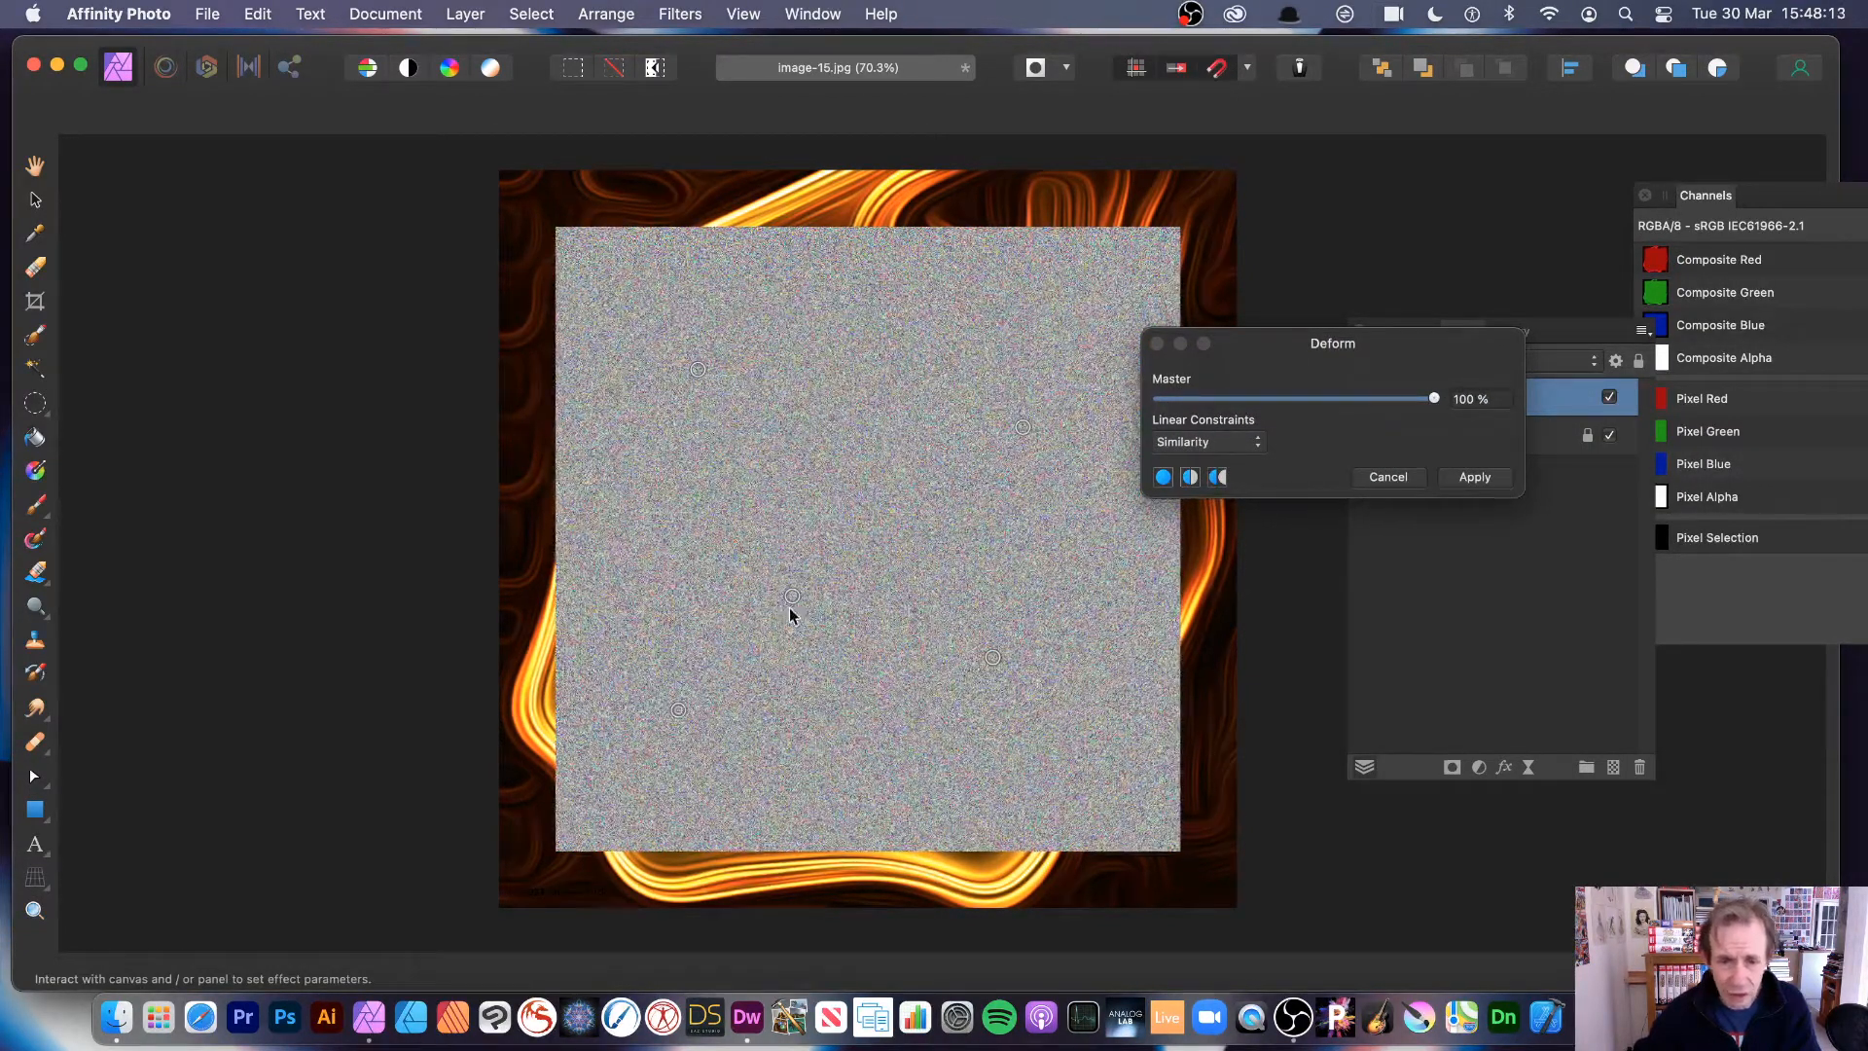
Step: Add three deform points near the middle and pull them to the canvas's upper-left corner area, upper edge and upper-right corner
click(793, 596)
drag(793, 597, 511, 270)
click(866, 343)
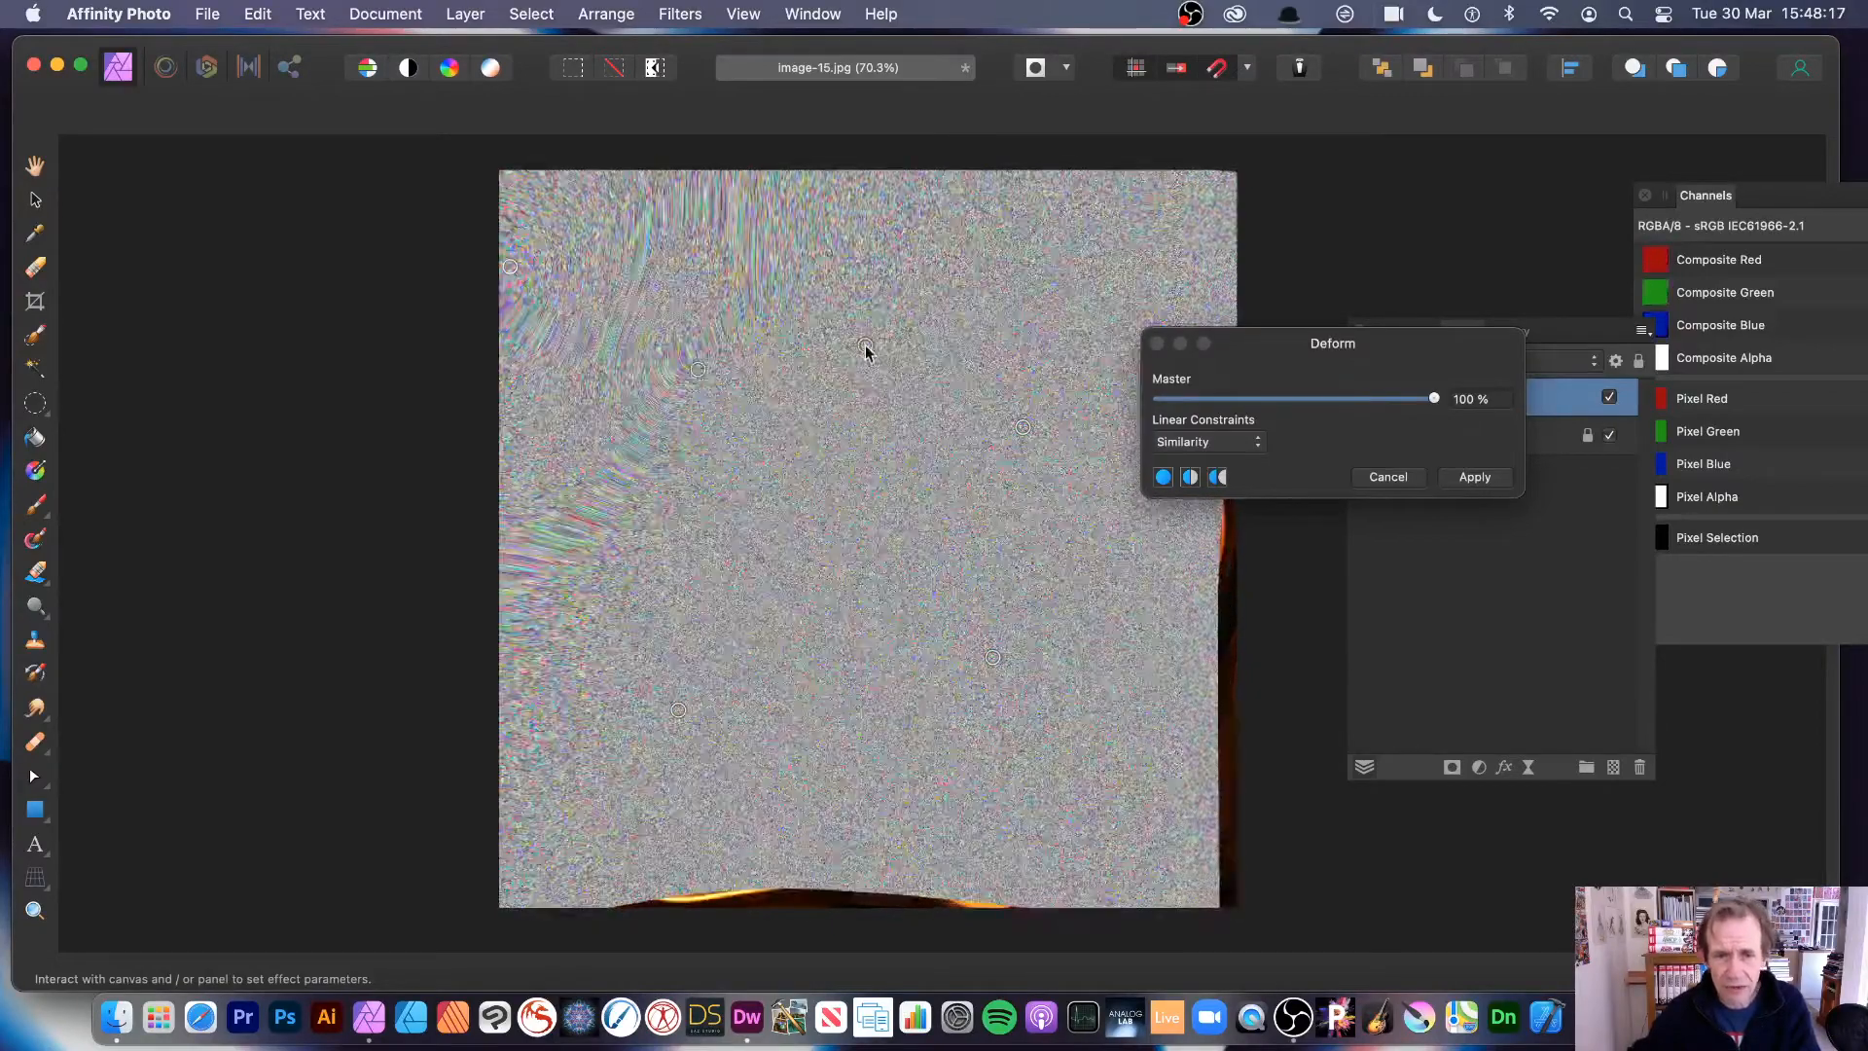
drag(866, 343, 949, 171)
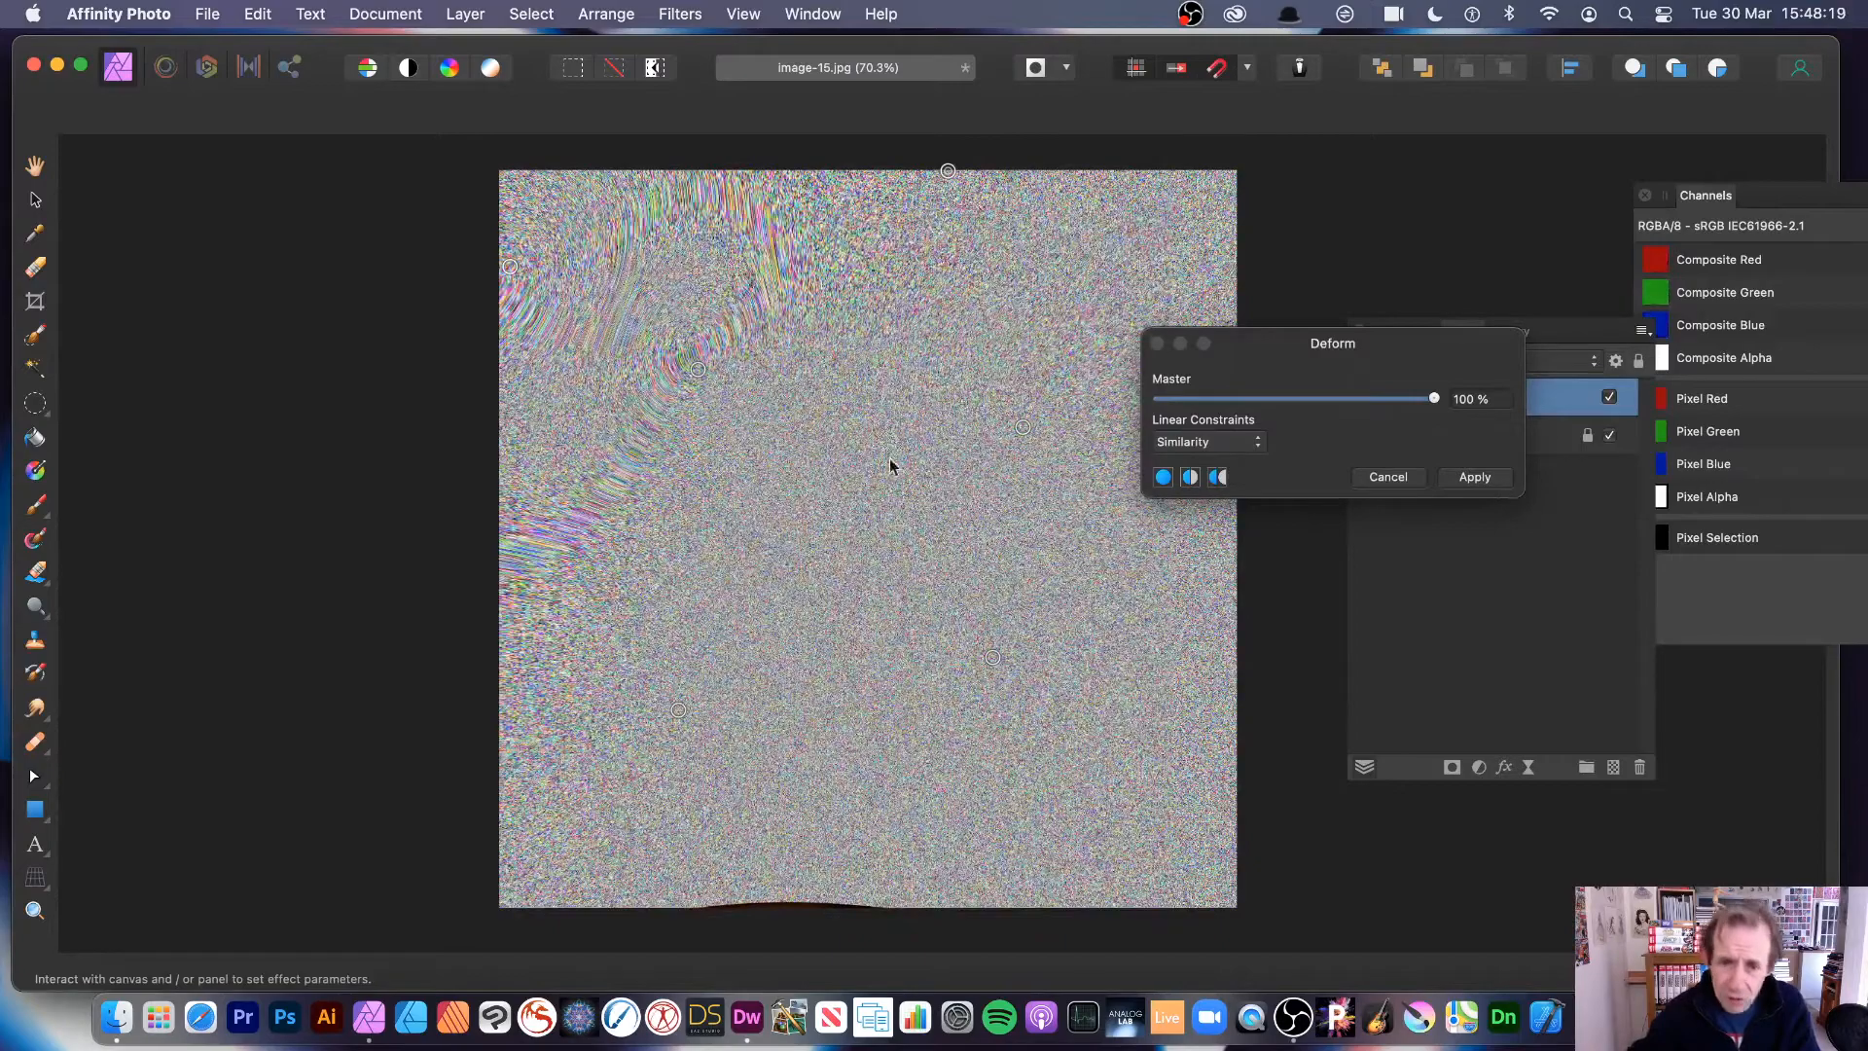
click(892, 463)
drag(893, 465, 1217, 218)
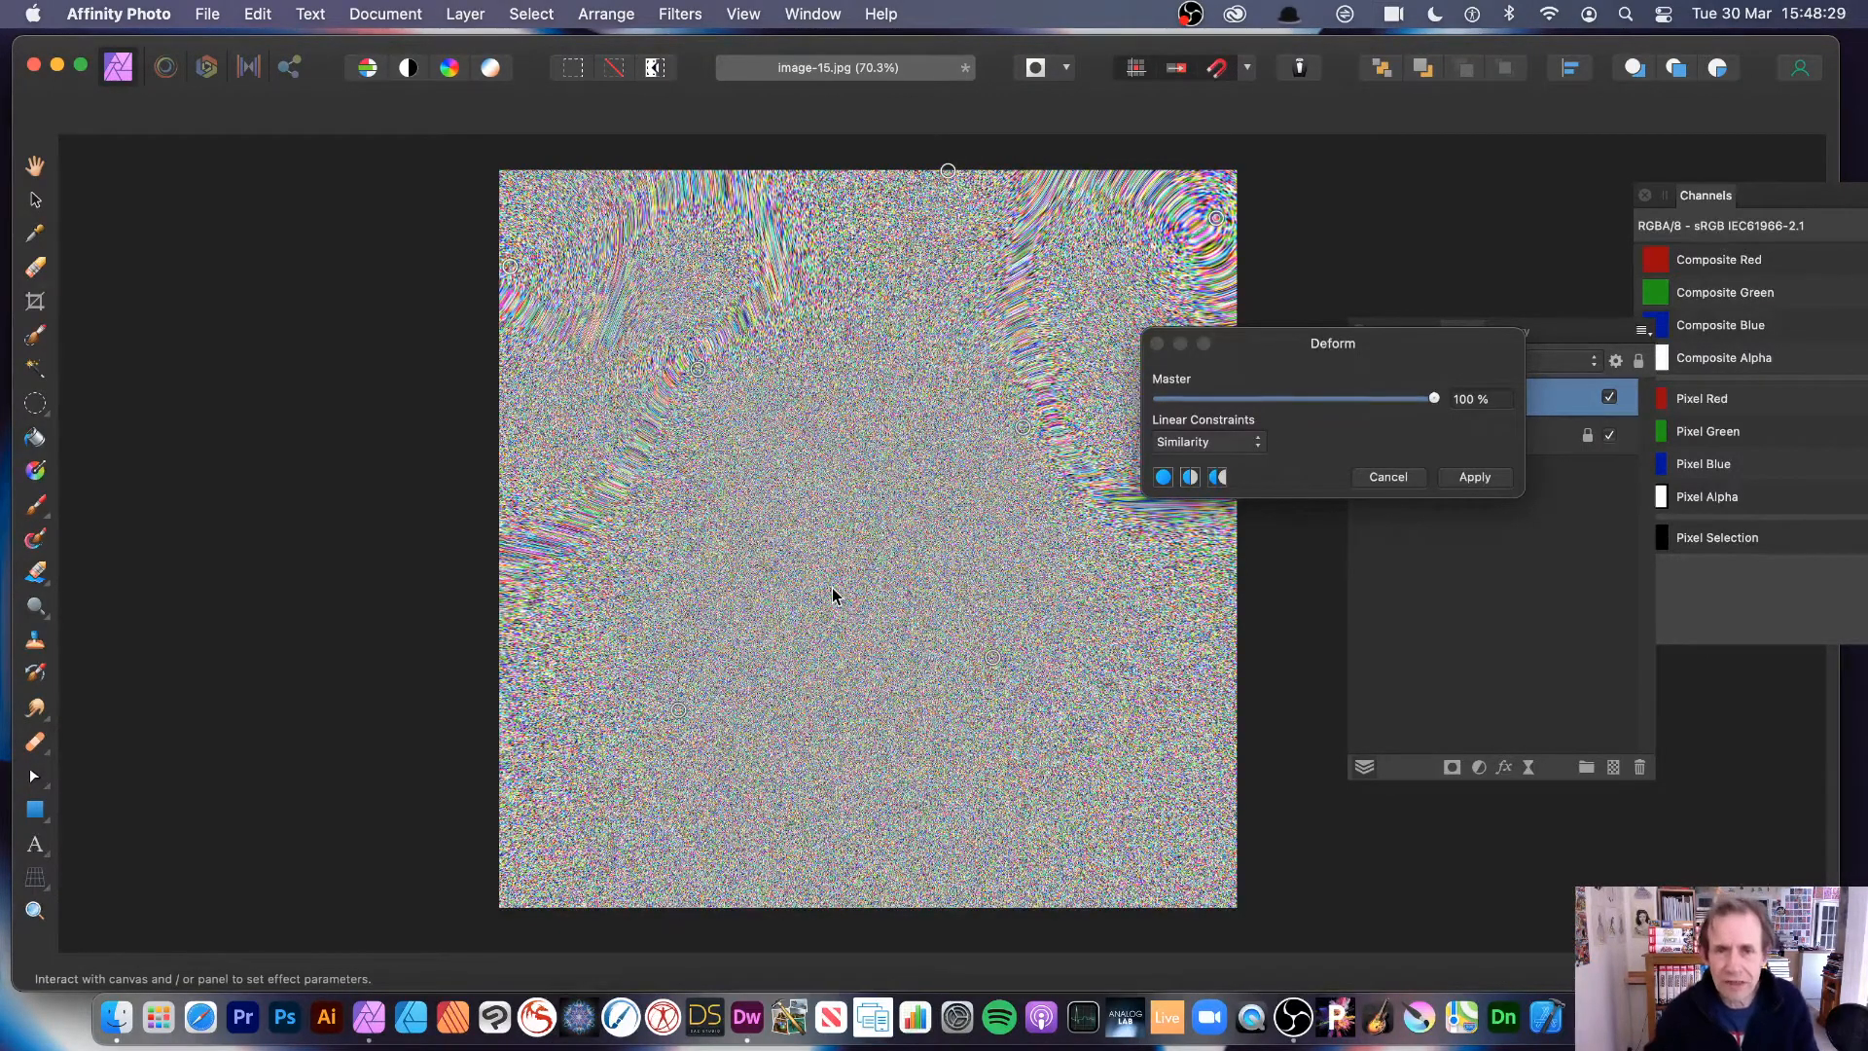
Step: Add deform points in the lower part of the noise, pulling one below the canvas edge and one into the lower-right corner
click(745, 674)
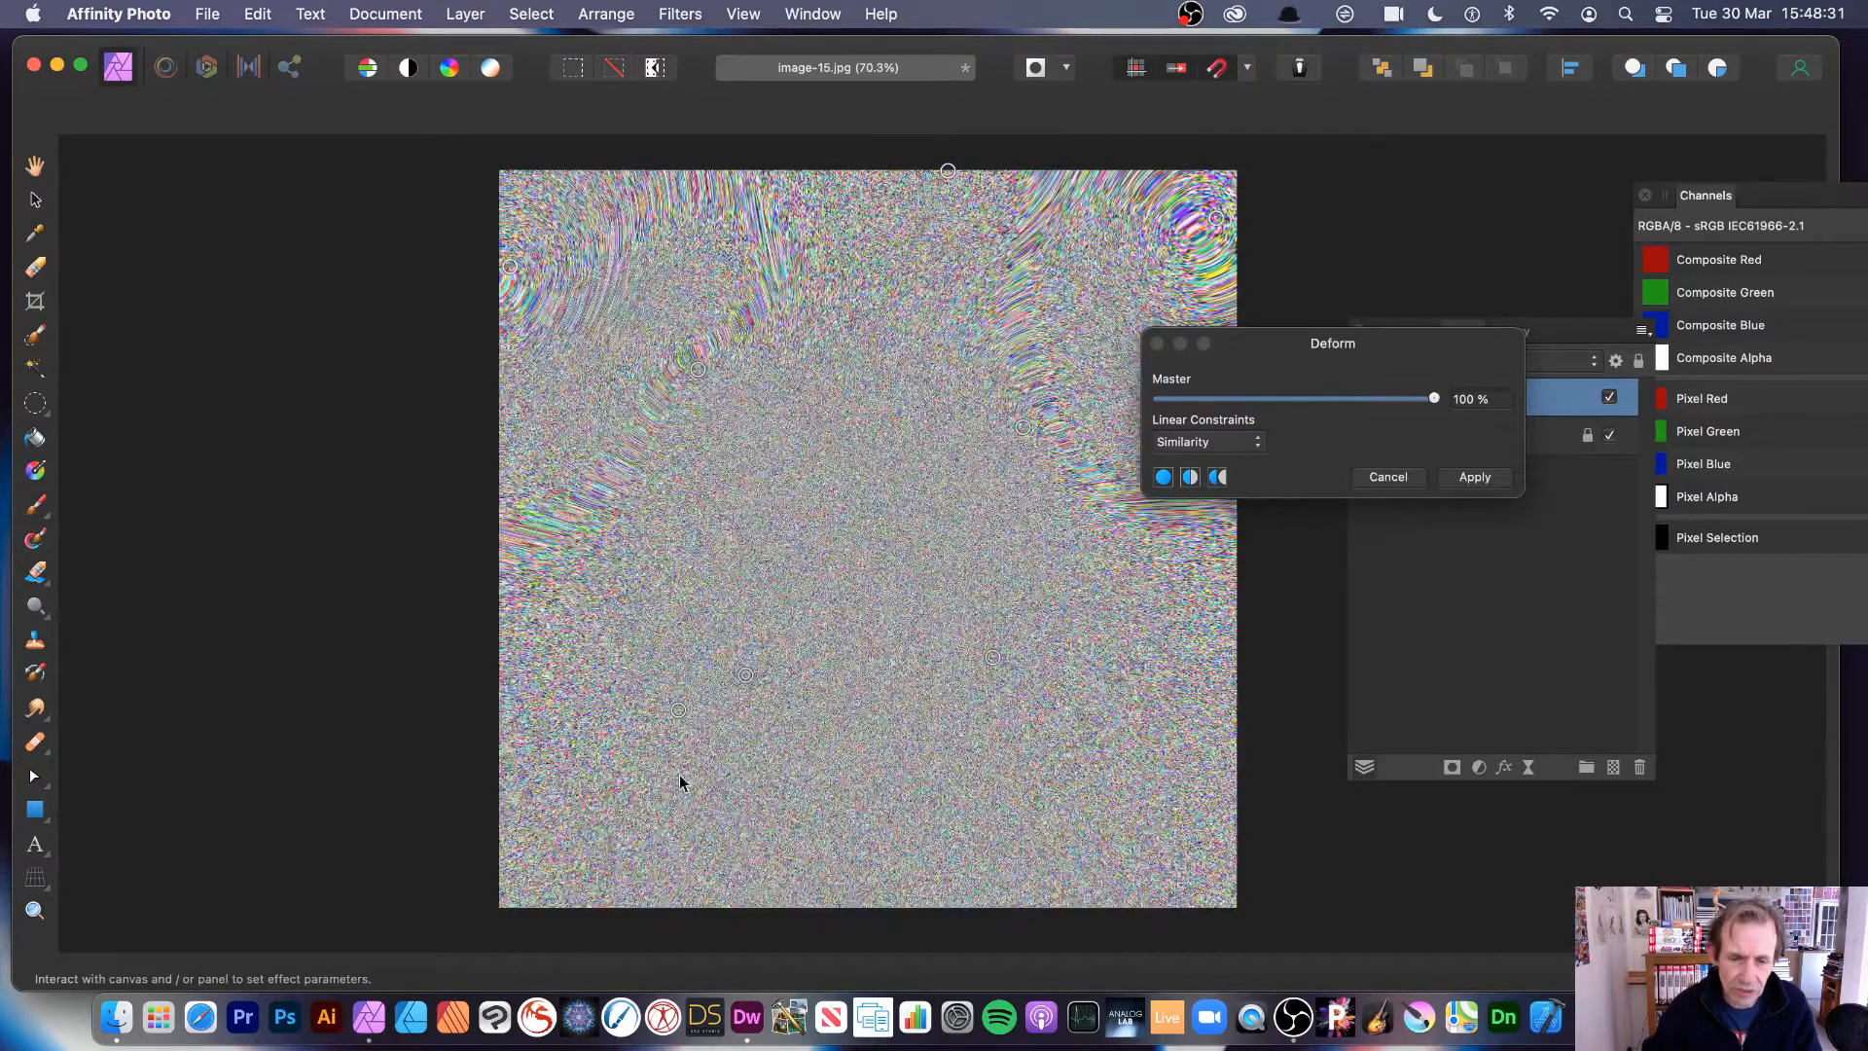
click(680, 775)
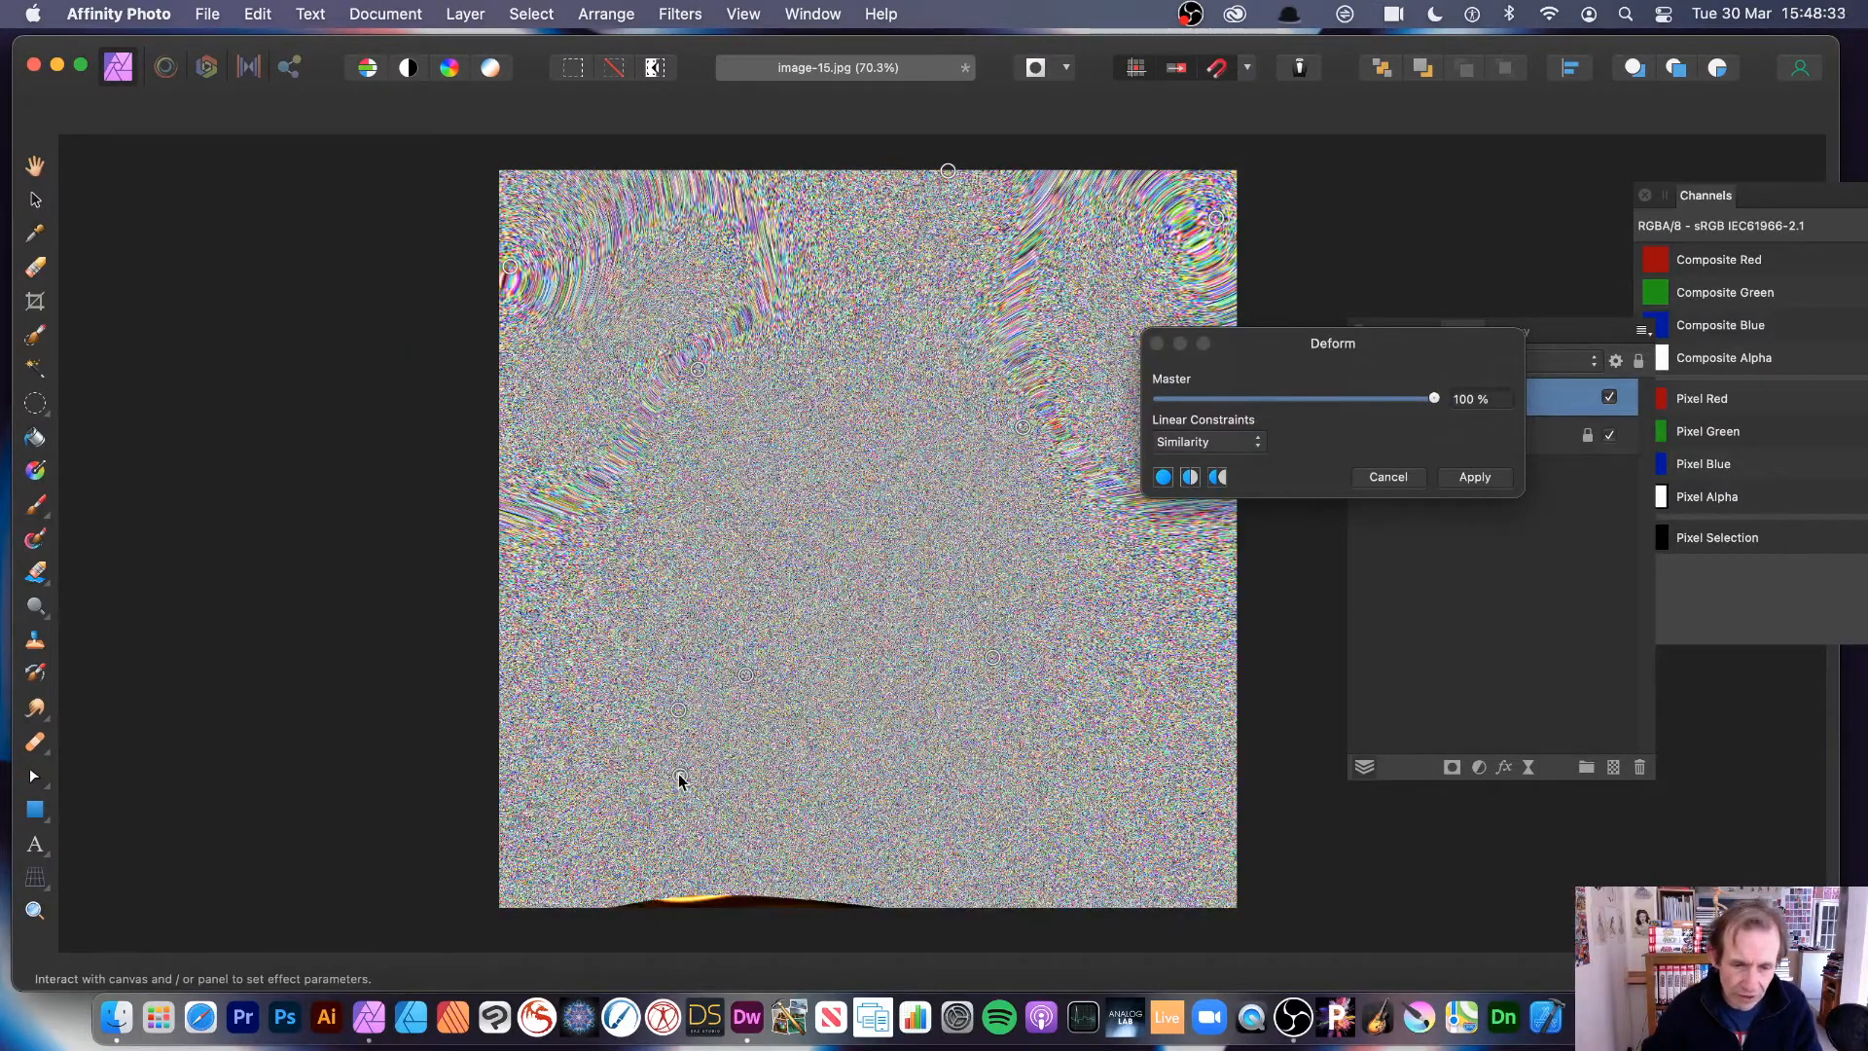
drag(679, 775, 623, 949)
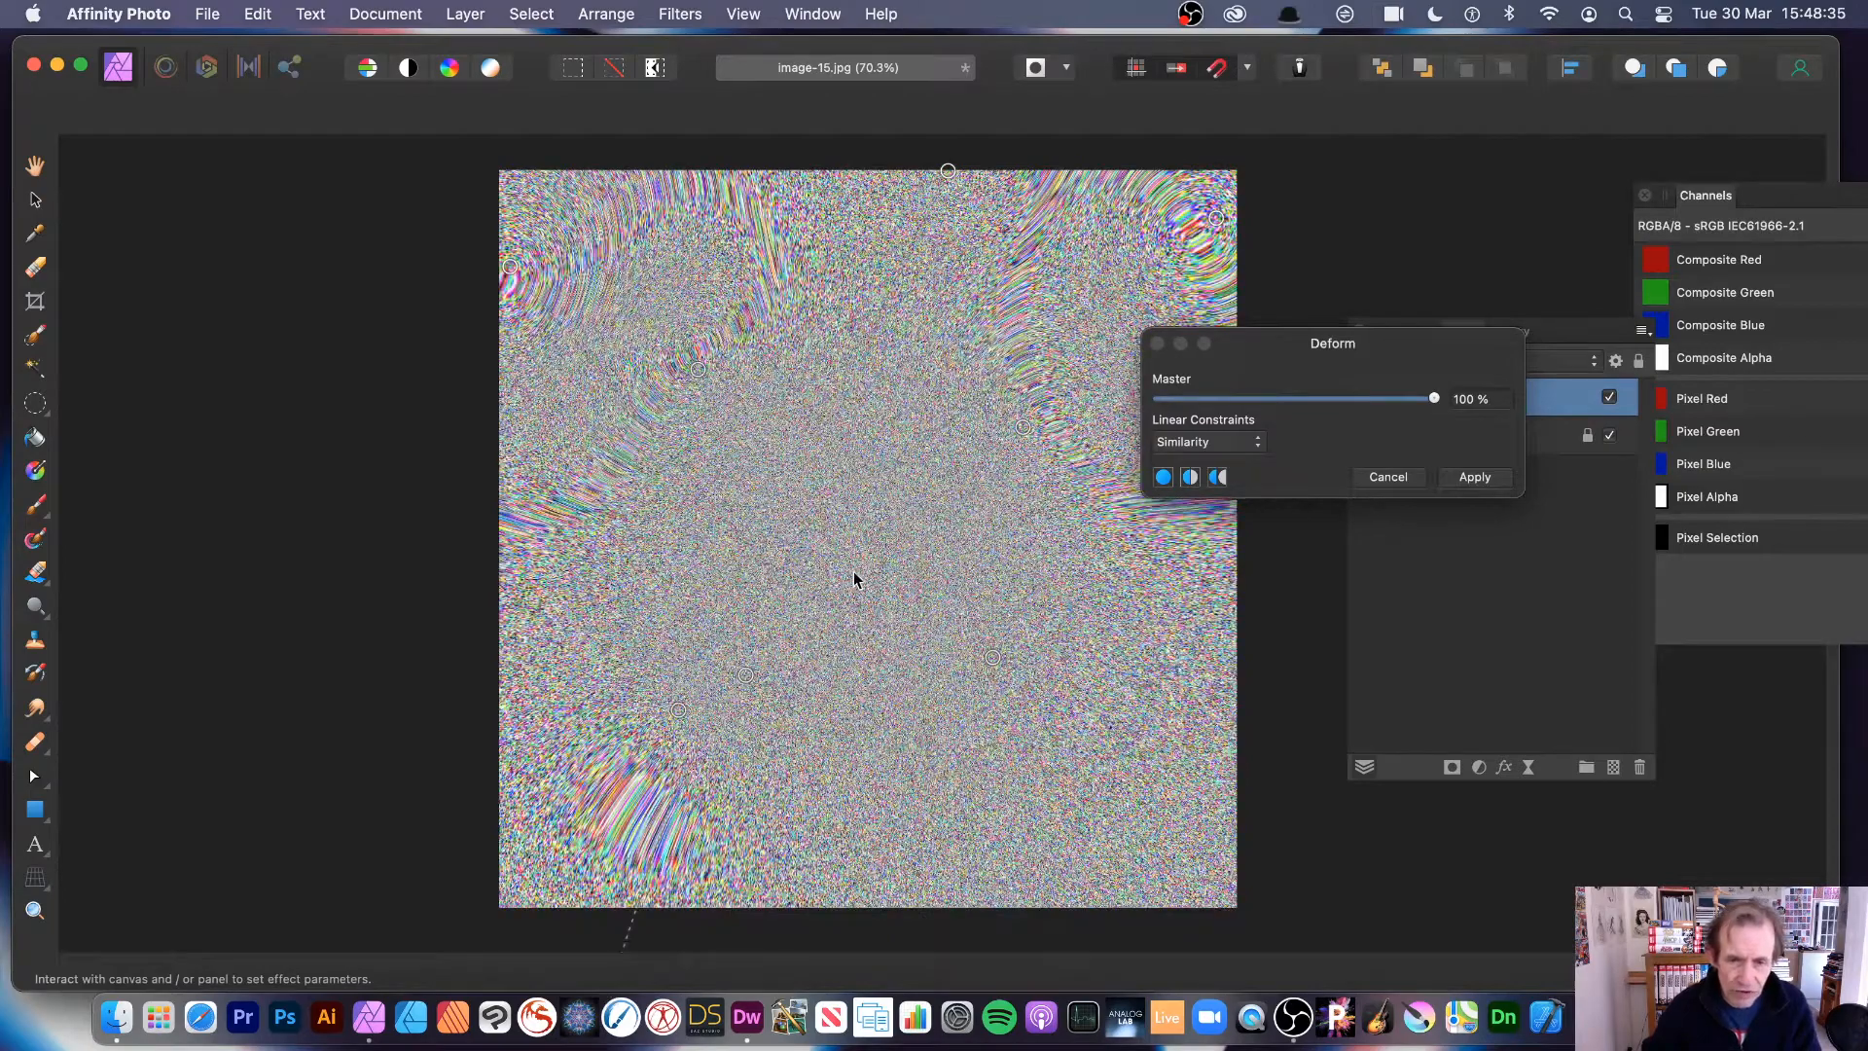
click(1136, 865)
drag(1136, 865, 1154, 879)
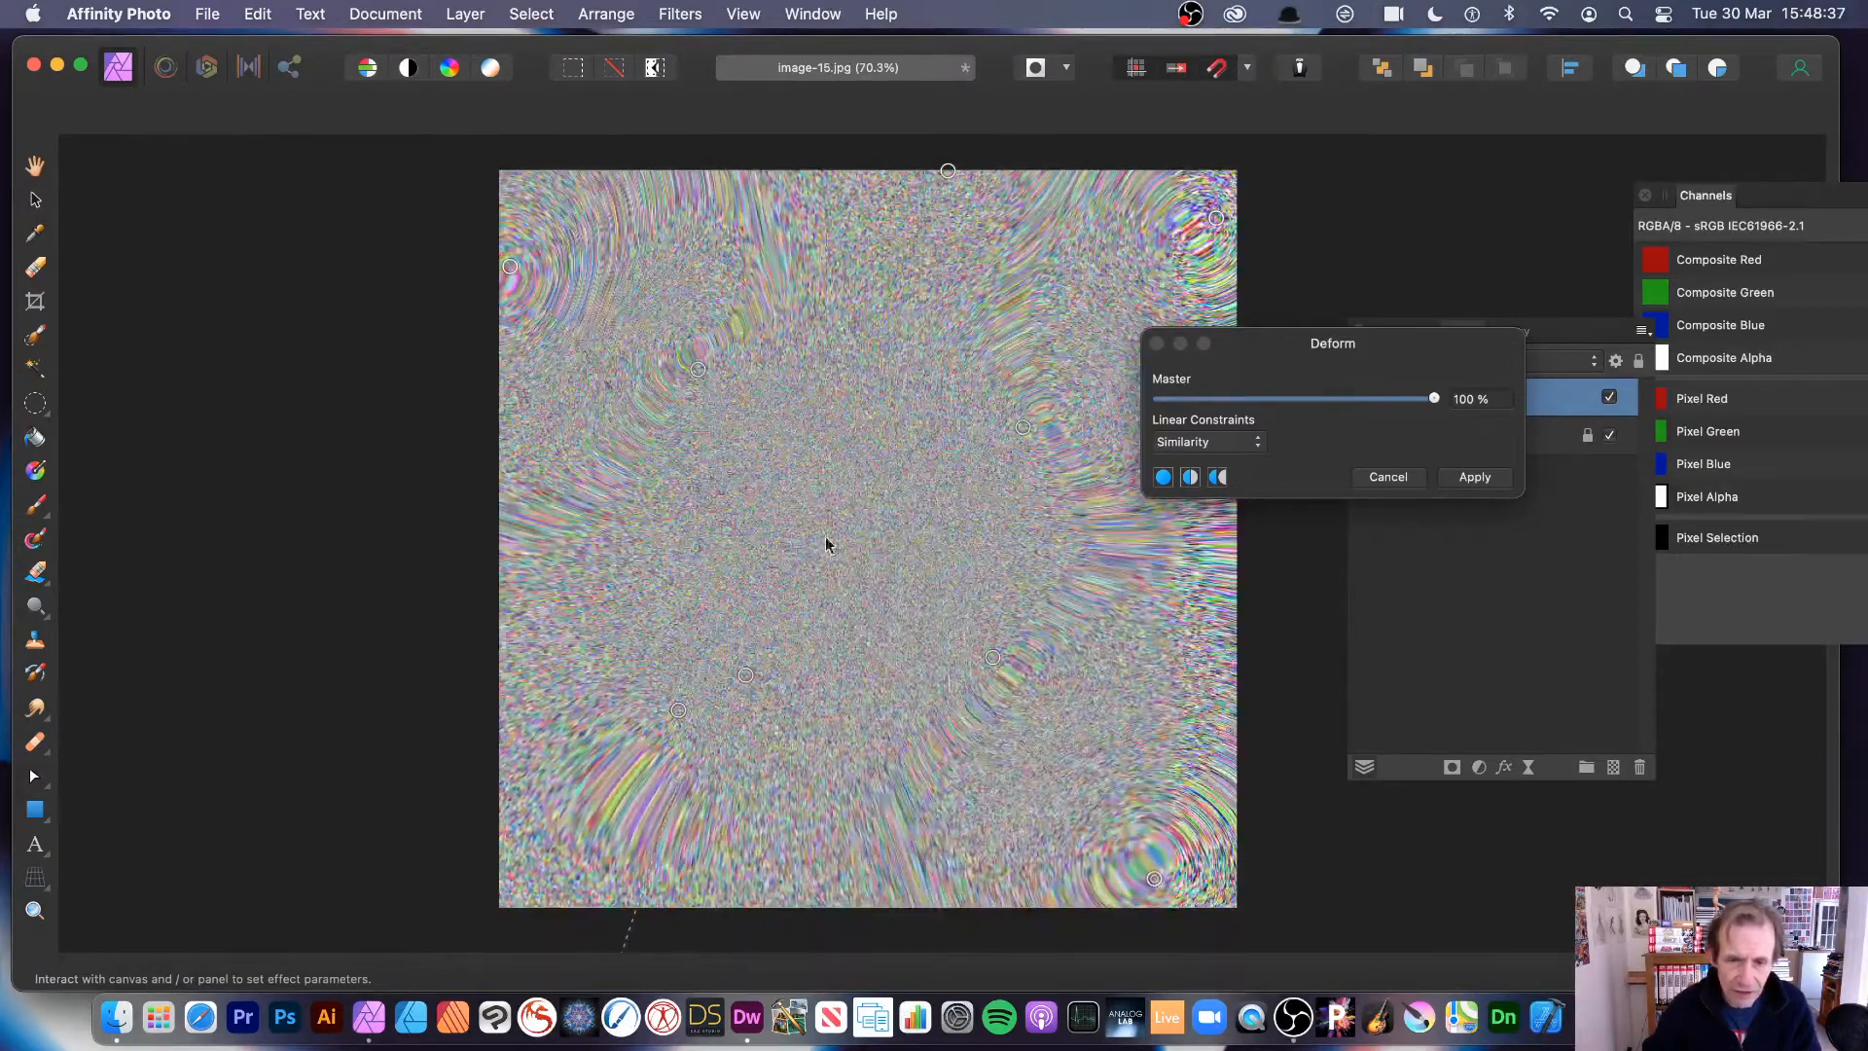
Step: Add further deform points around the centre, shifting one slightly right and pulling another down towards the lower edge
click(691, 460)
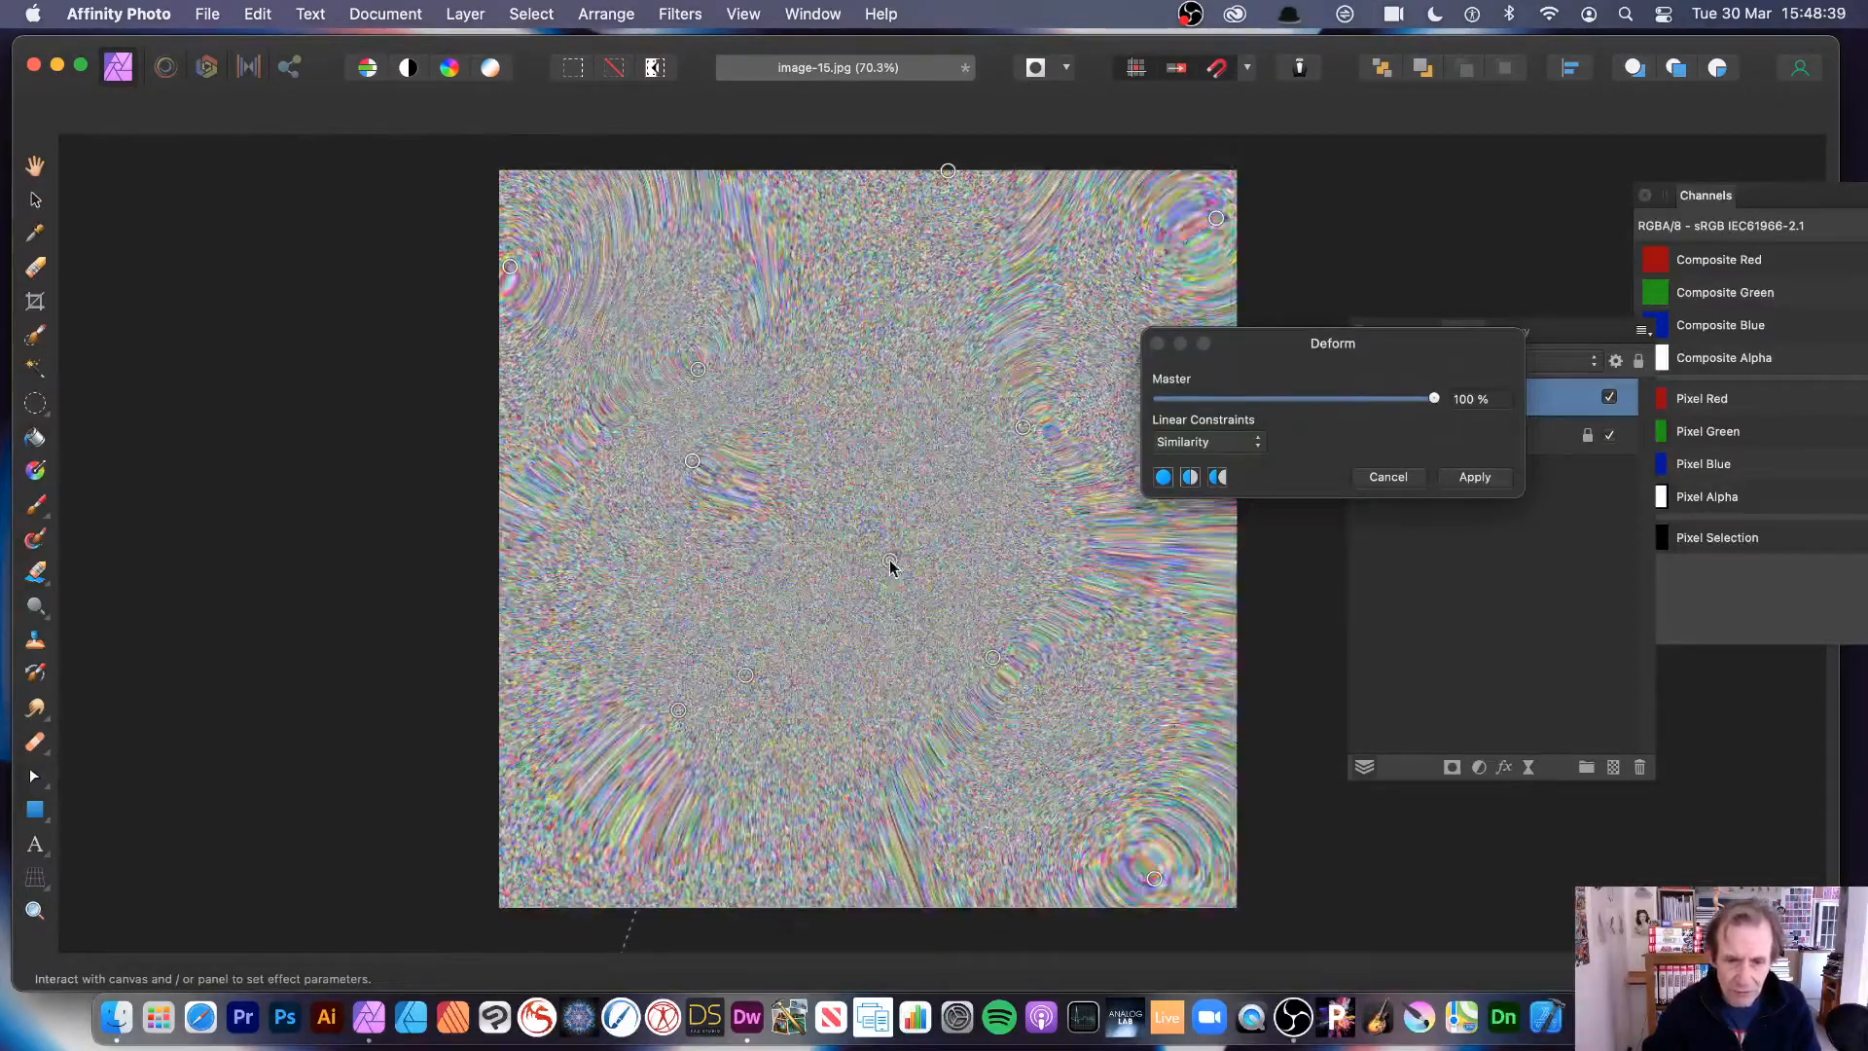
click(993, 638)
drag(993, 638, 1015, 637)
click(822, 594)
drag(823, 593, 769, 787)
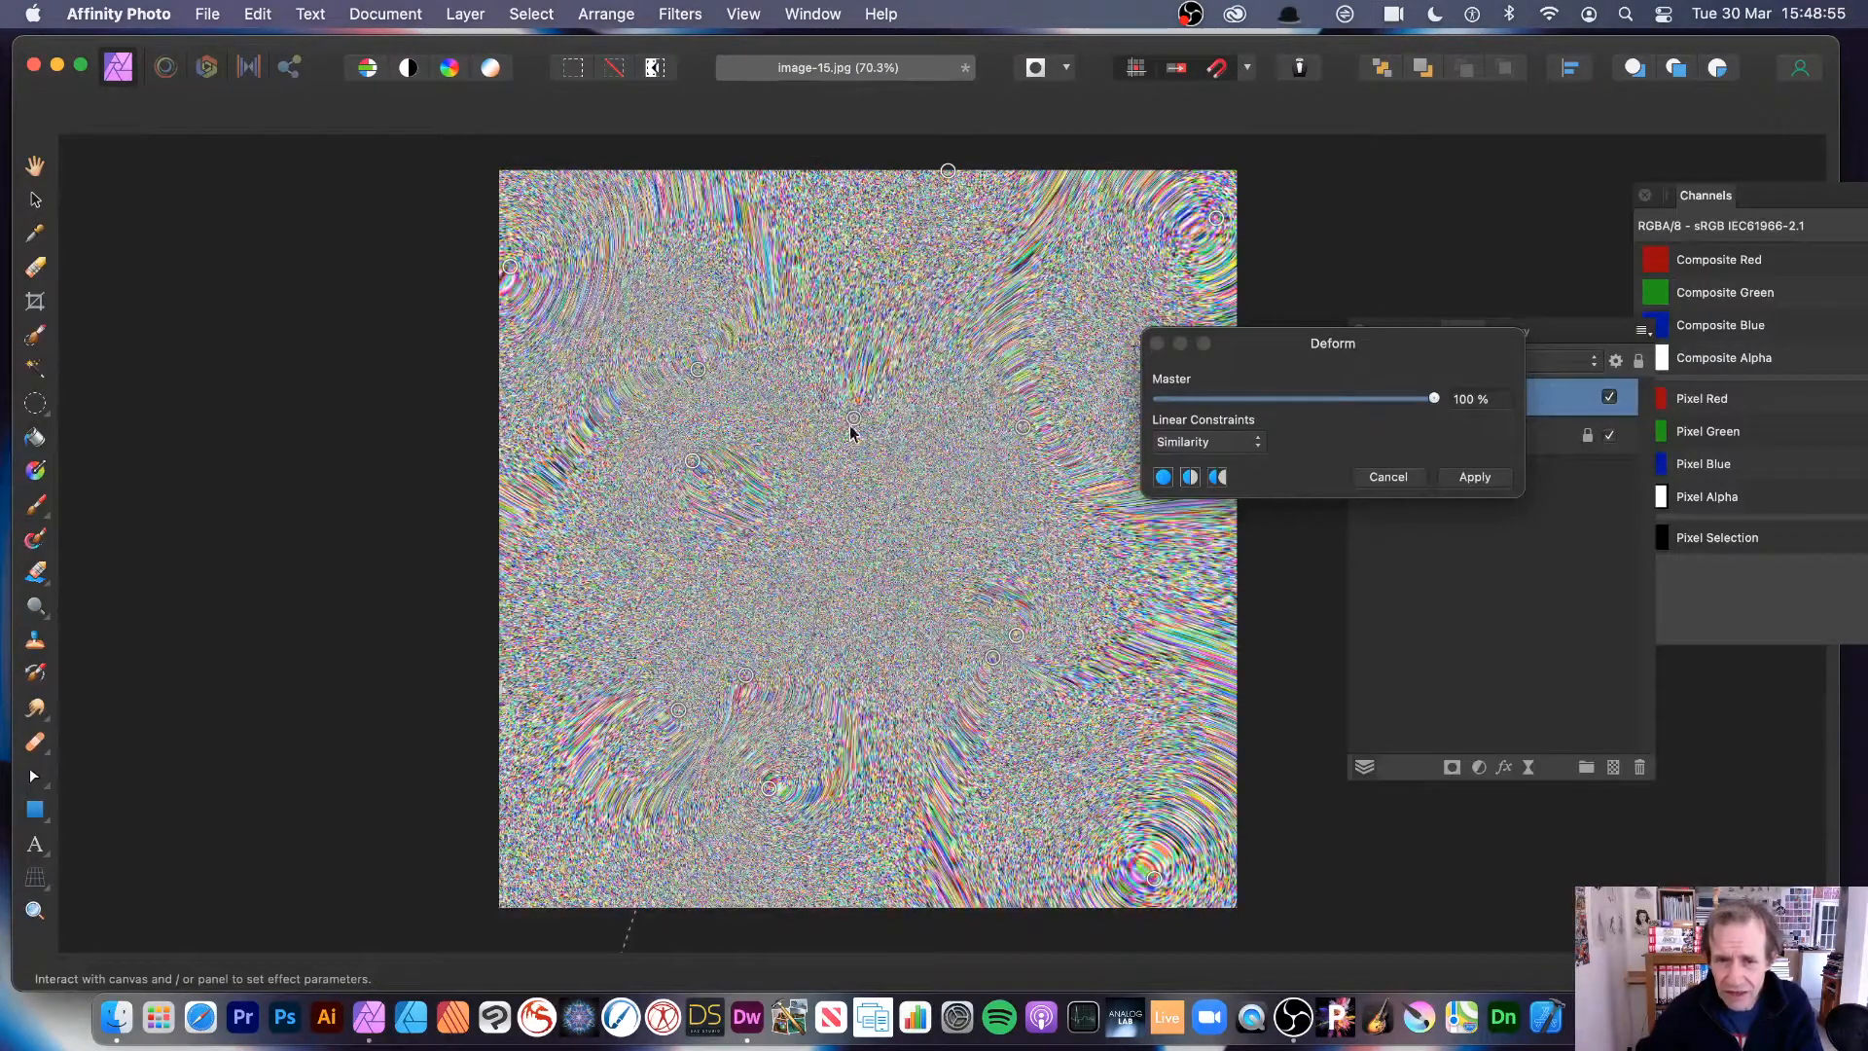
Step: Add deform points near the noise's upper right and right edge, and pull one from the centre to the lower-left area
click(1001, 244)
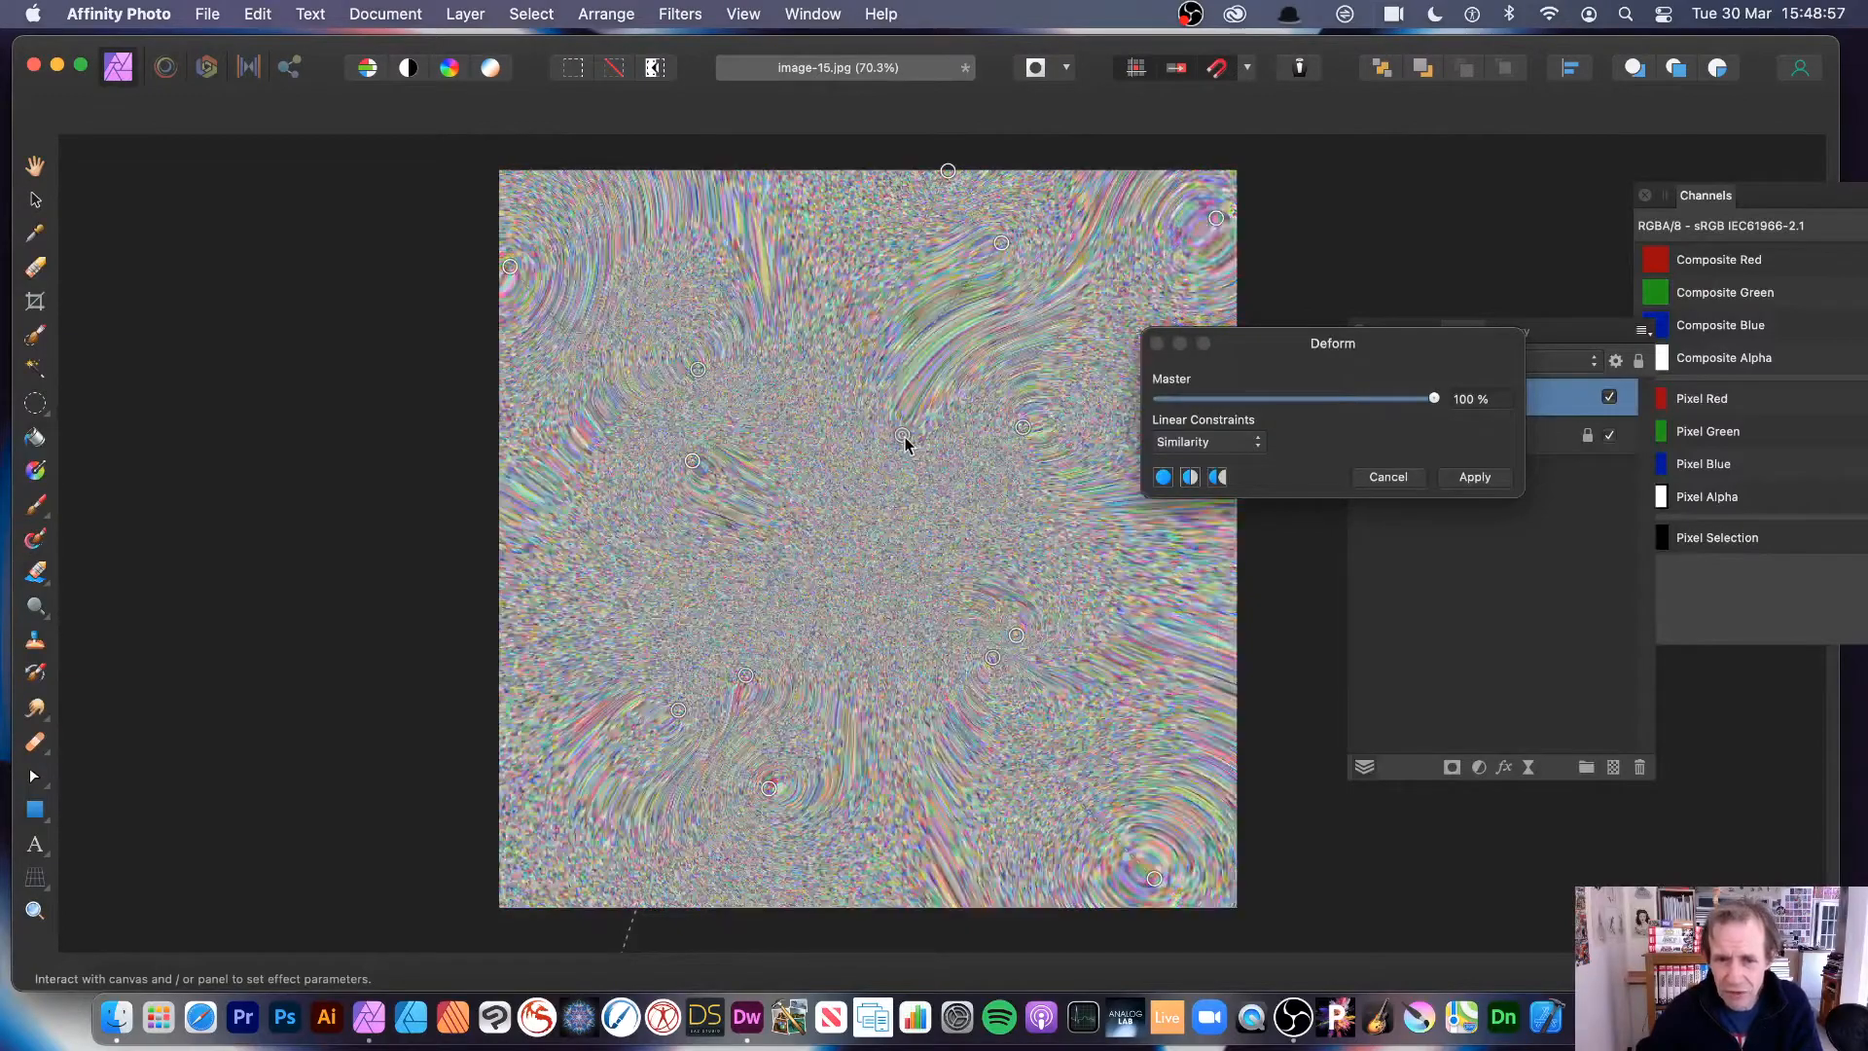
click(1132, 638)
drag(1132, 638, 1188, 681)
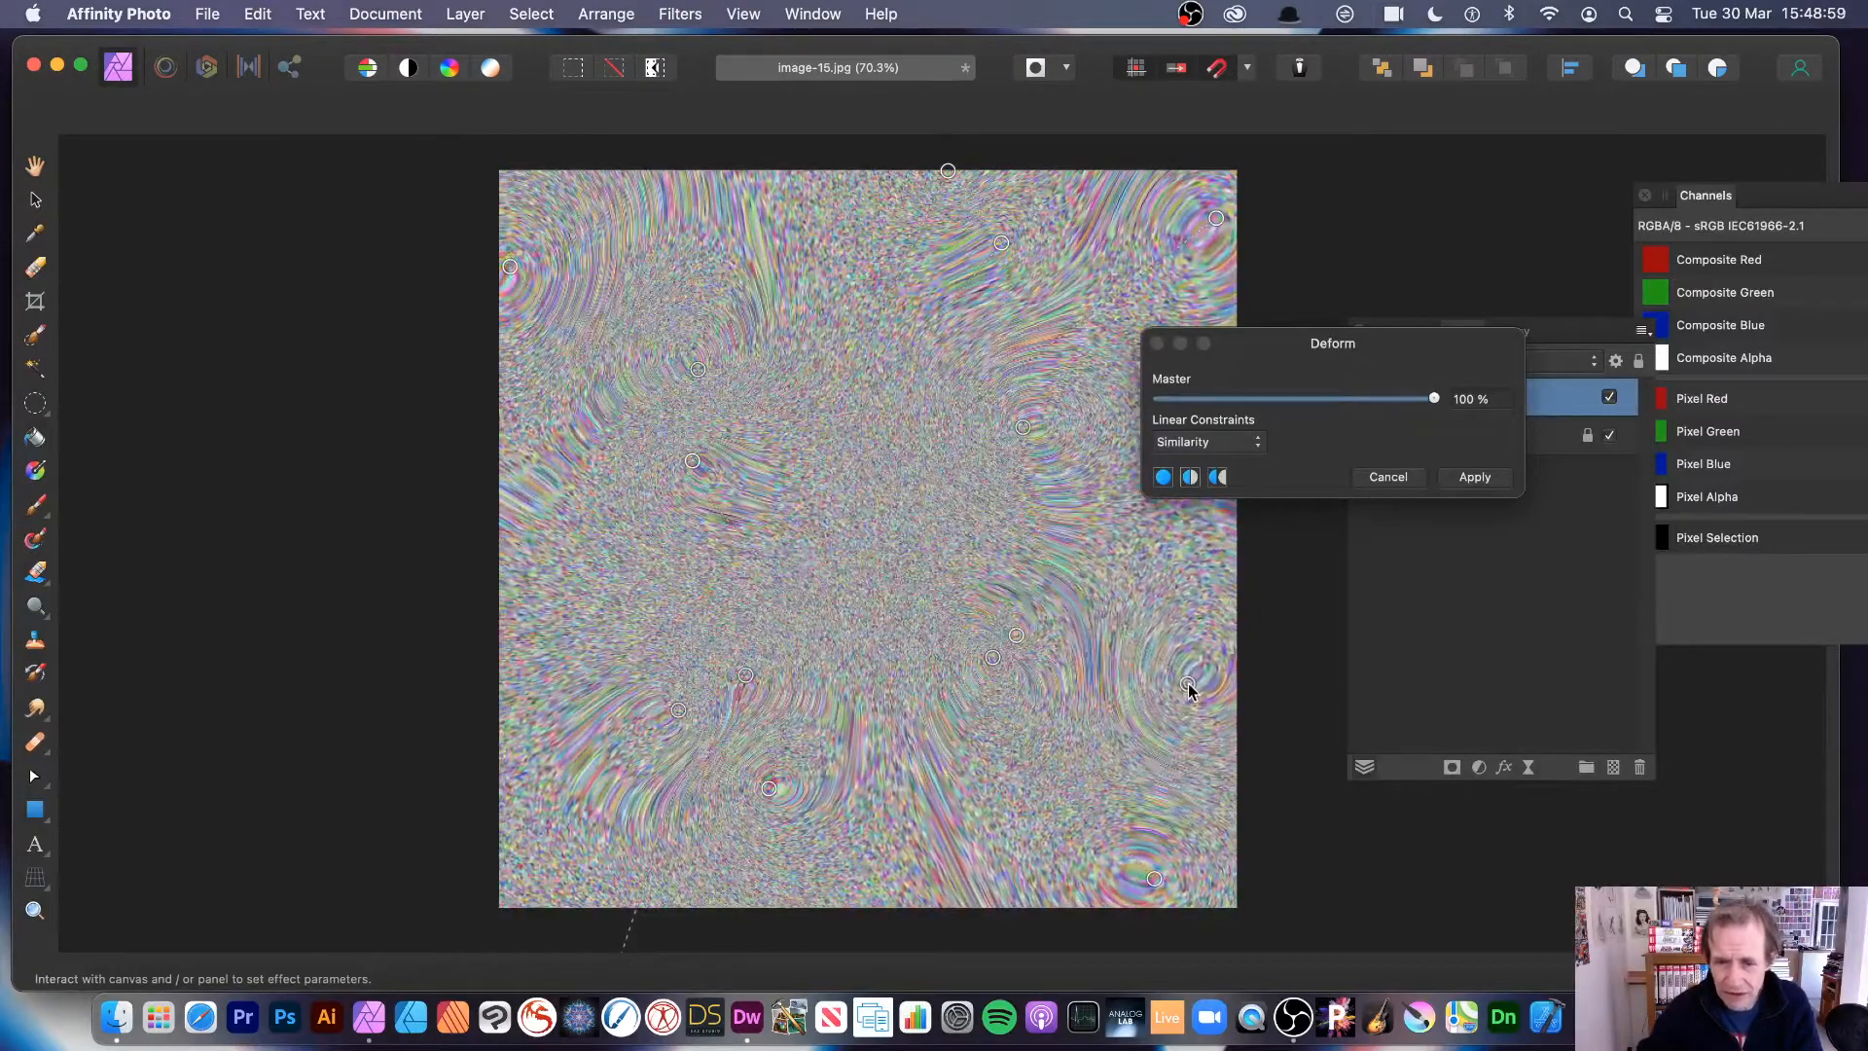
click(820, 465)
drag(820, 464, 613, 739)
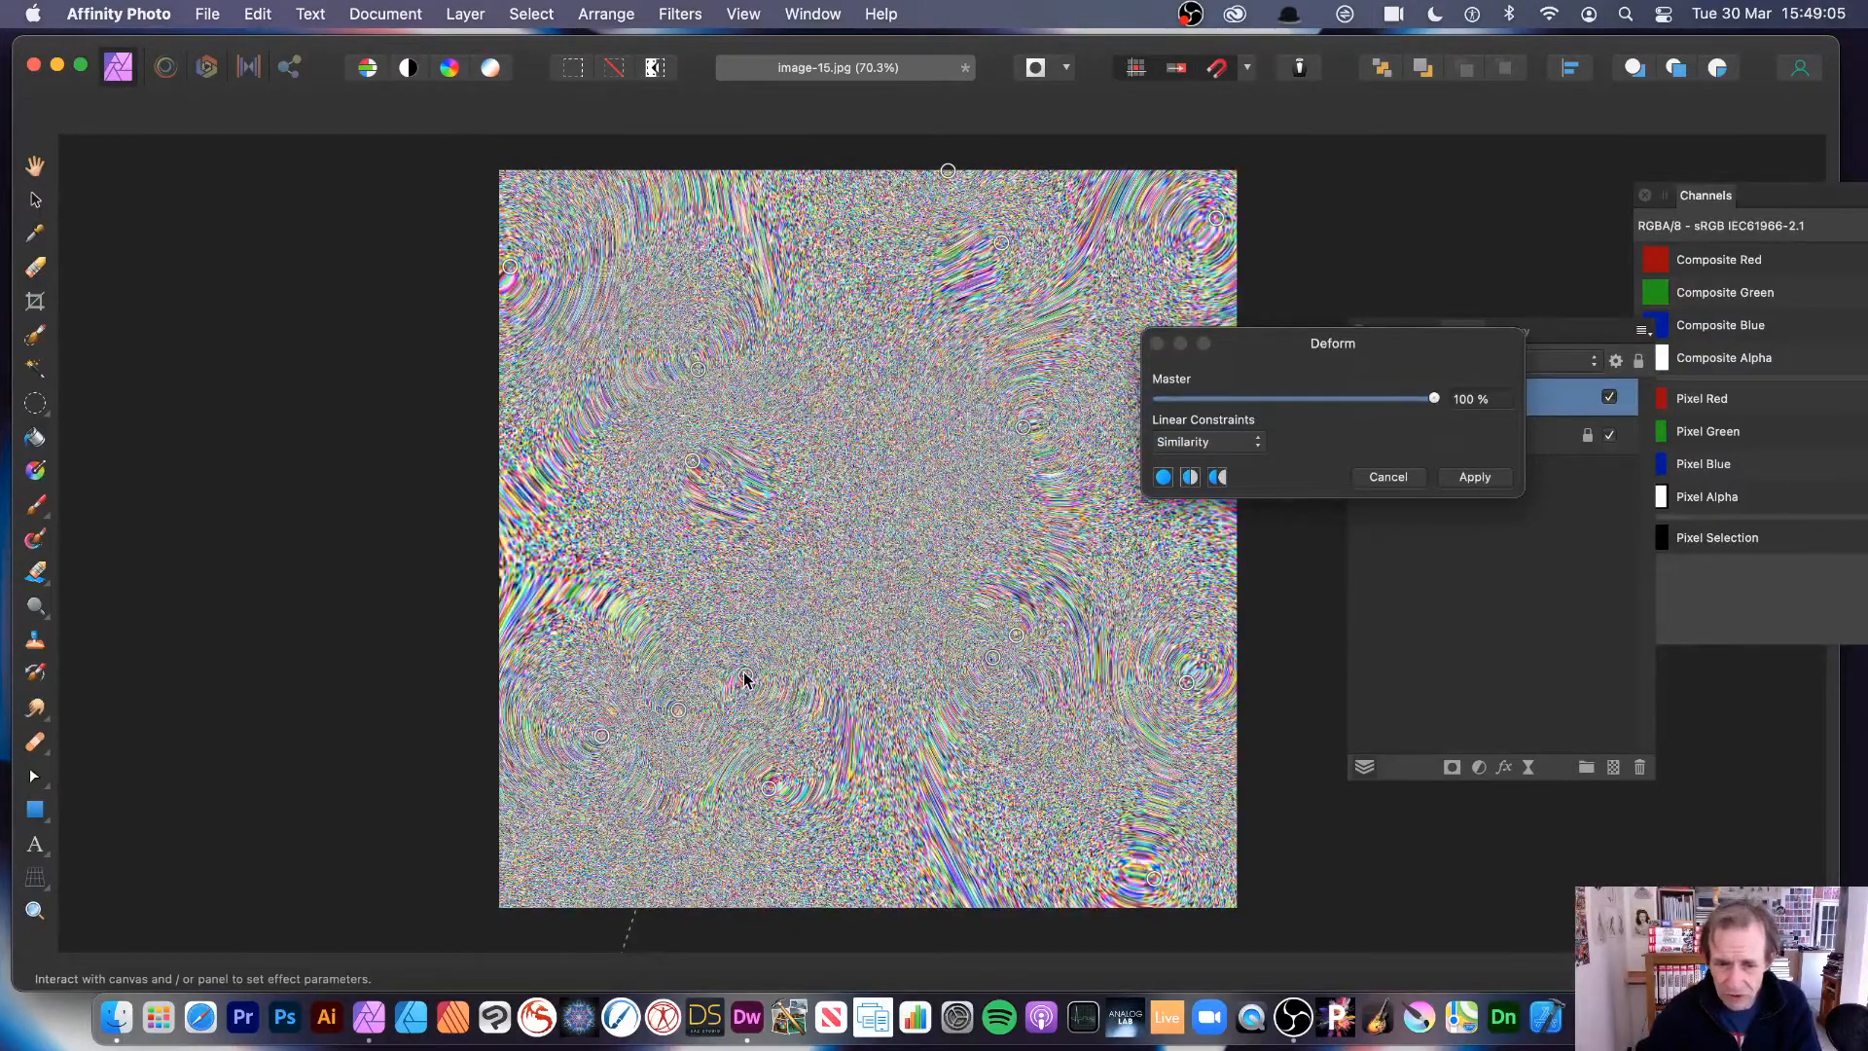
Step: Shift the lower-left deform point outwards, pull a central point towards the upper-right corner, and apply the deformation
drag(744, 675, 677, 707)
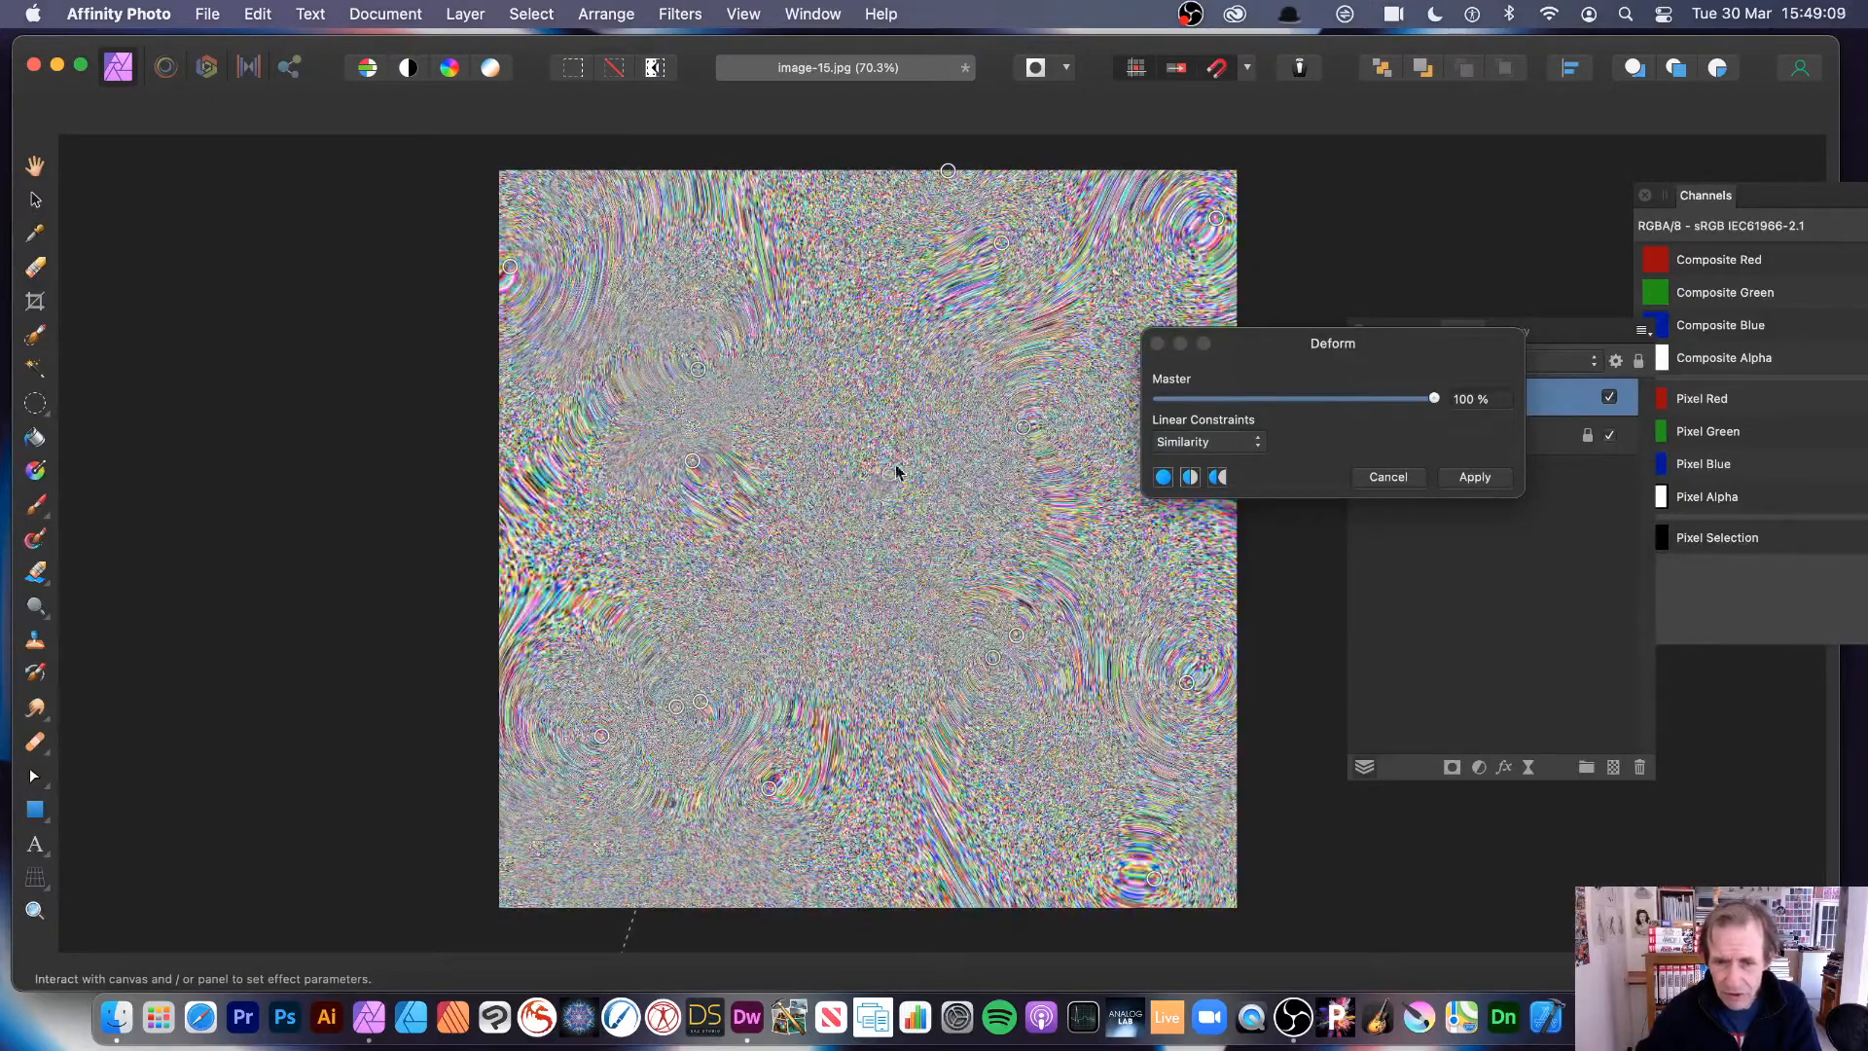
drag(896, 469, 1123, 199)
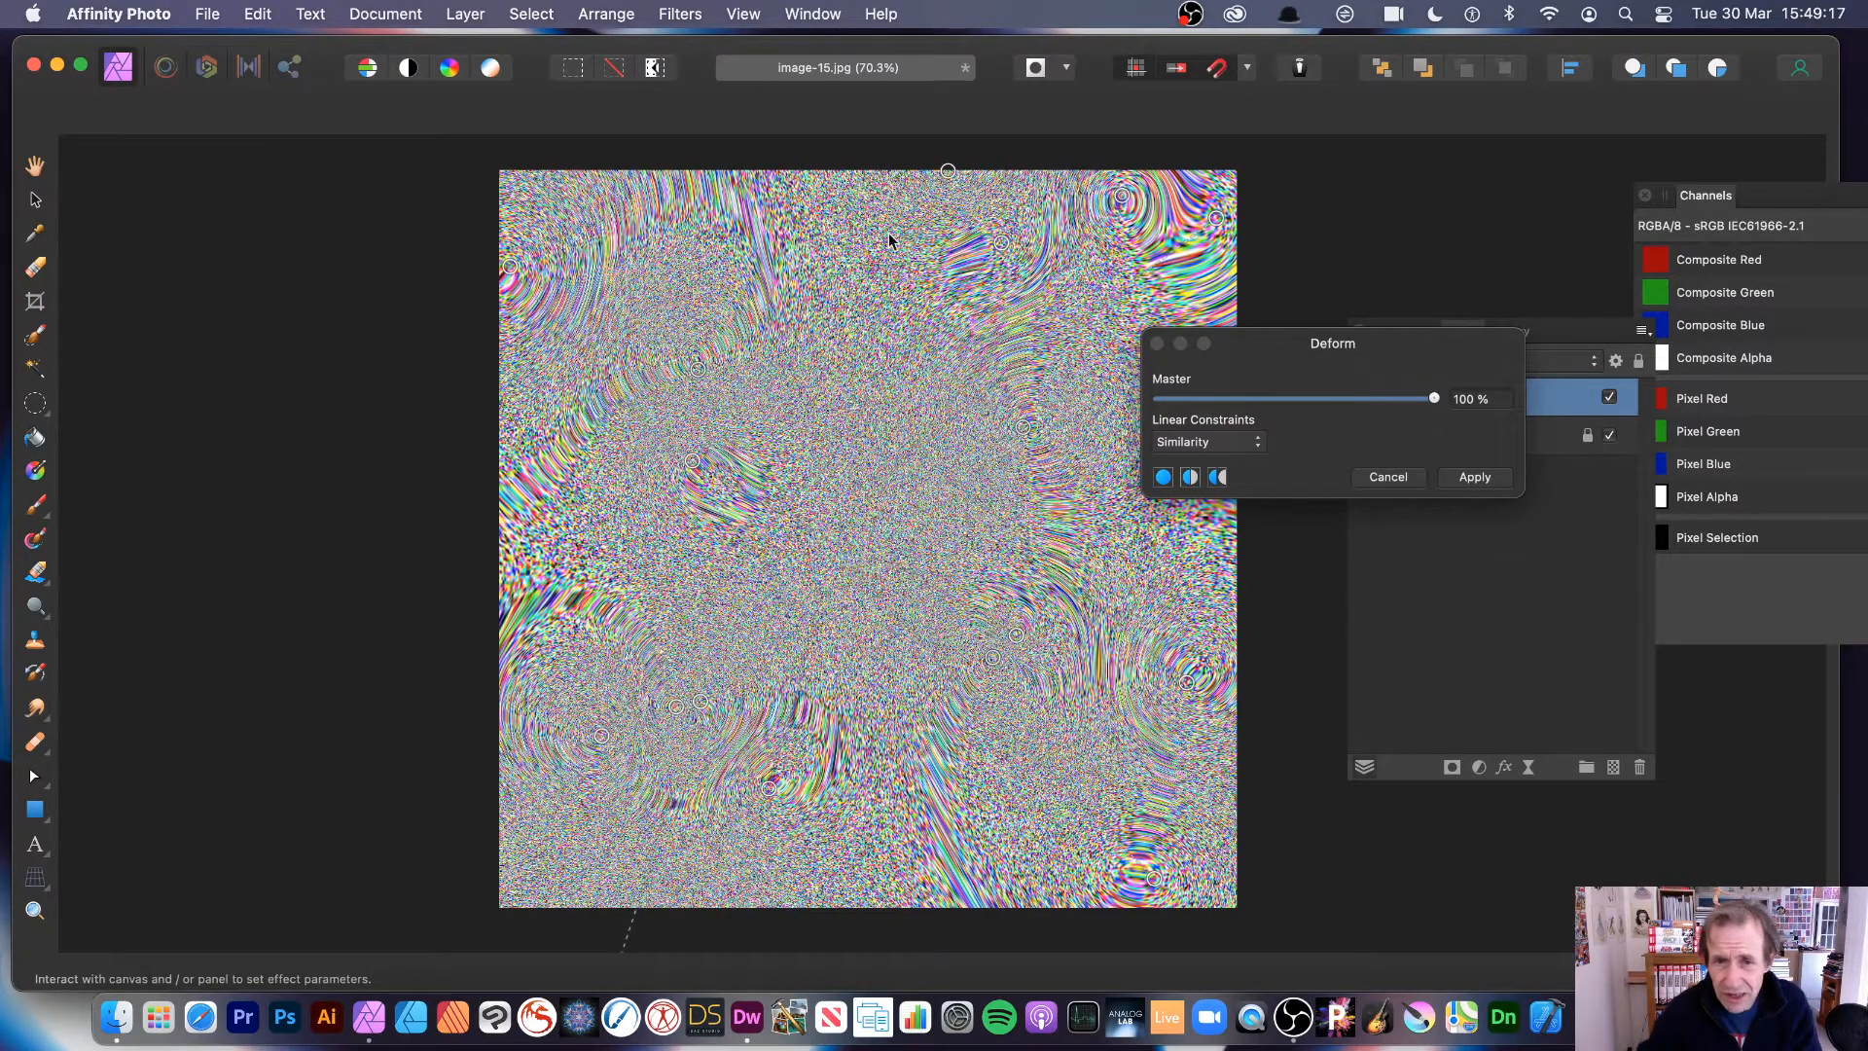
click(1478, 477)
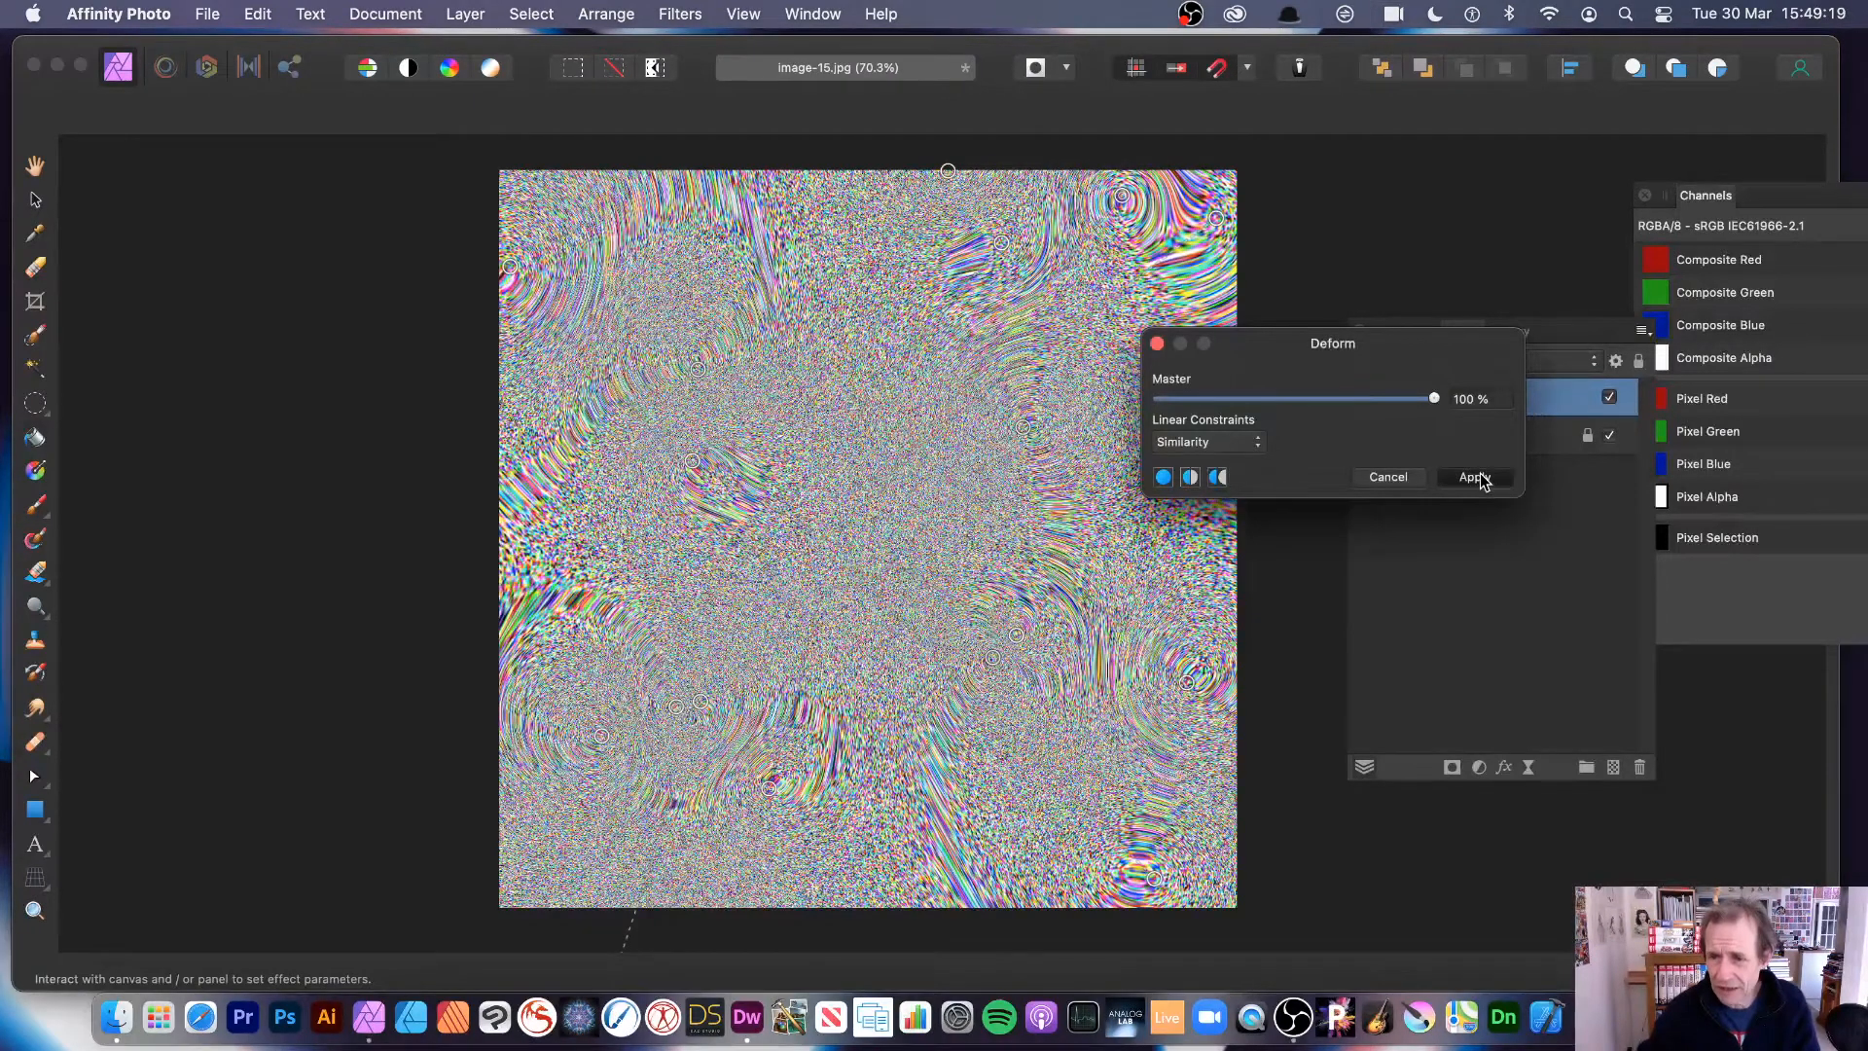
click(1477, 477)
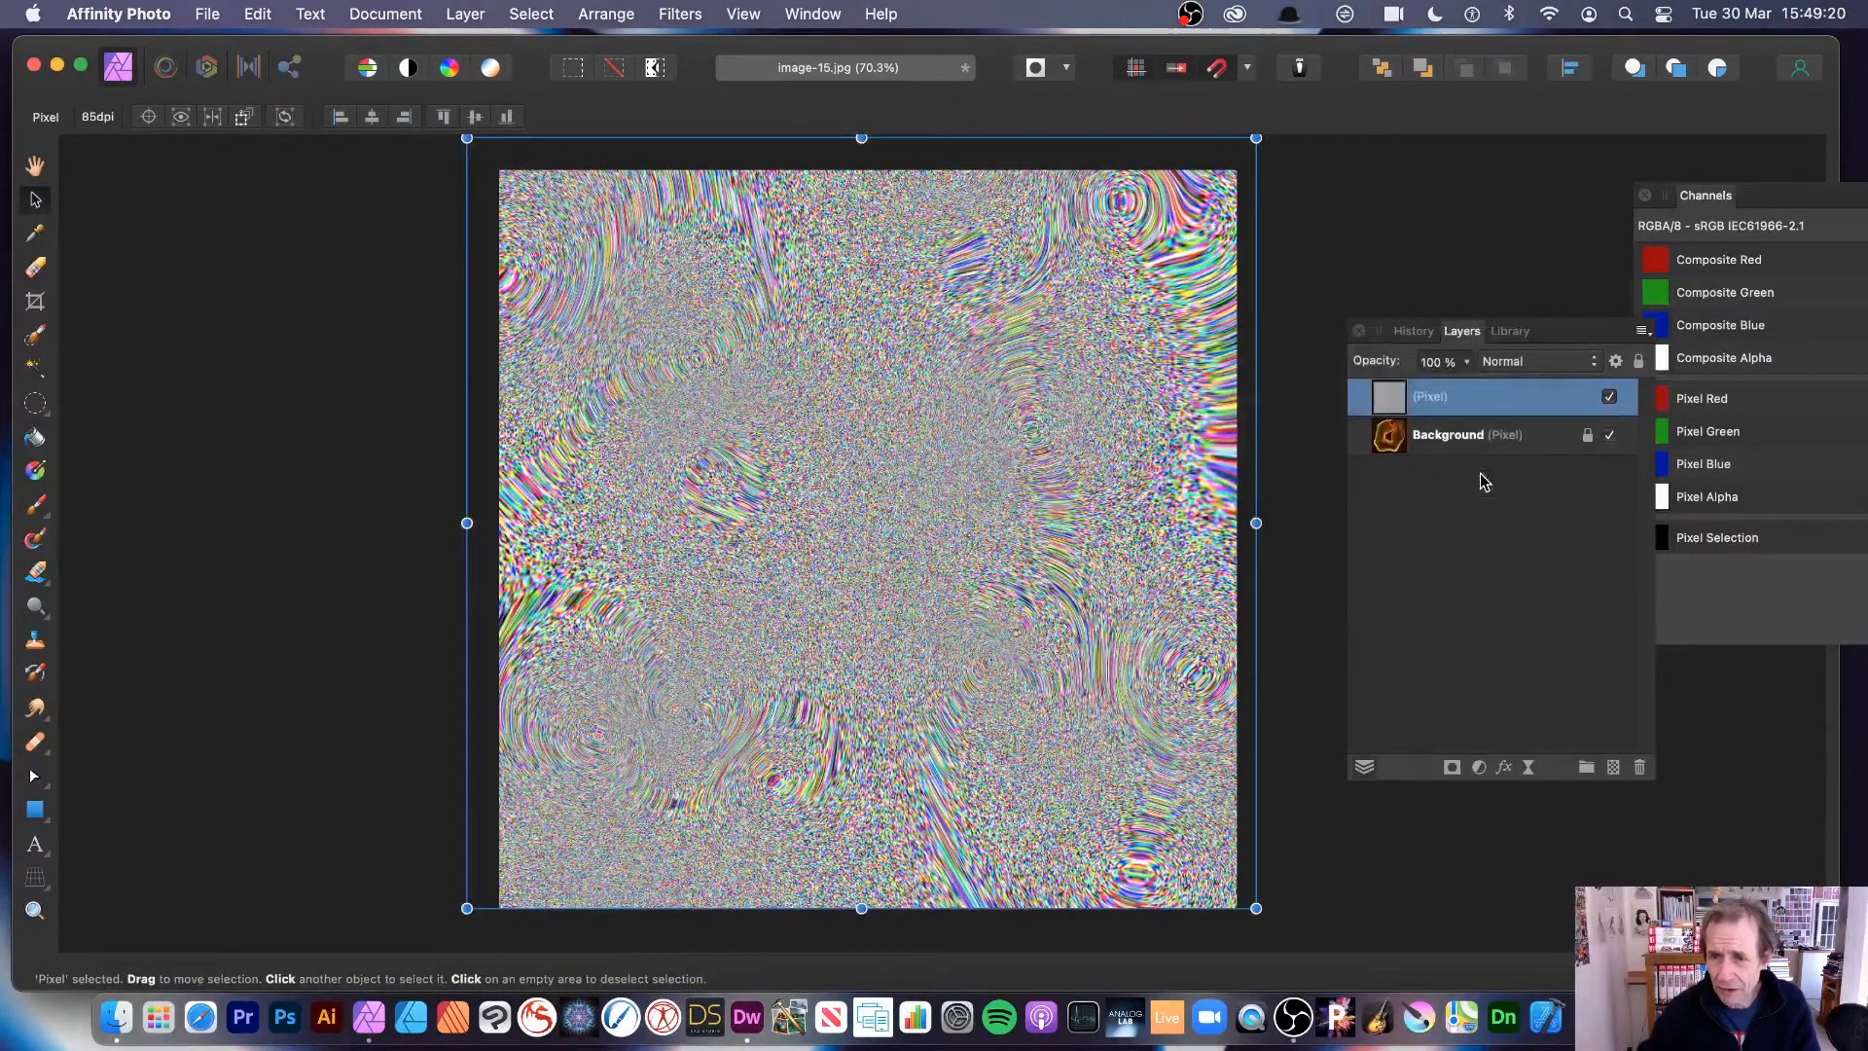
Step: Repeat the Deform filter four times on the noise layer
click(680, 13)
click(698, 55)
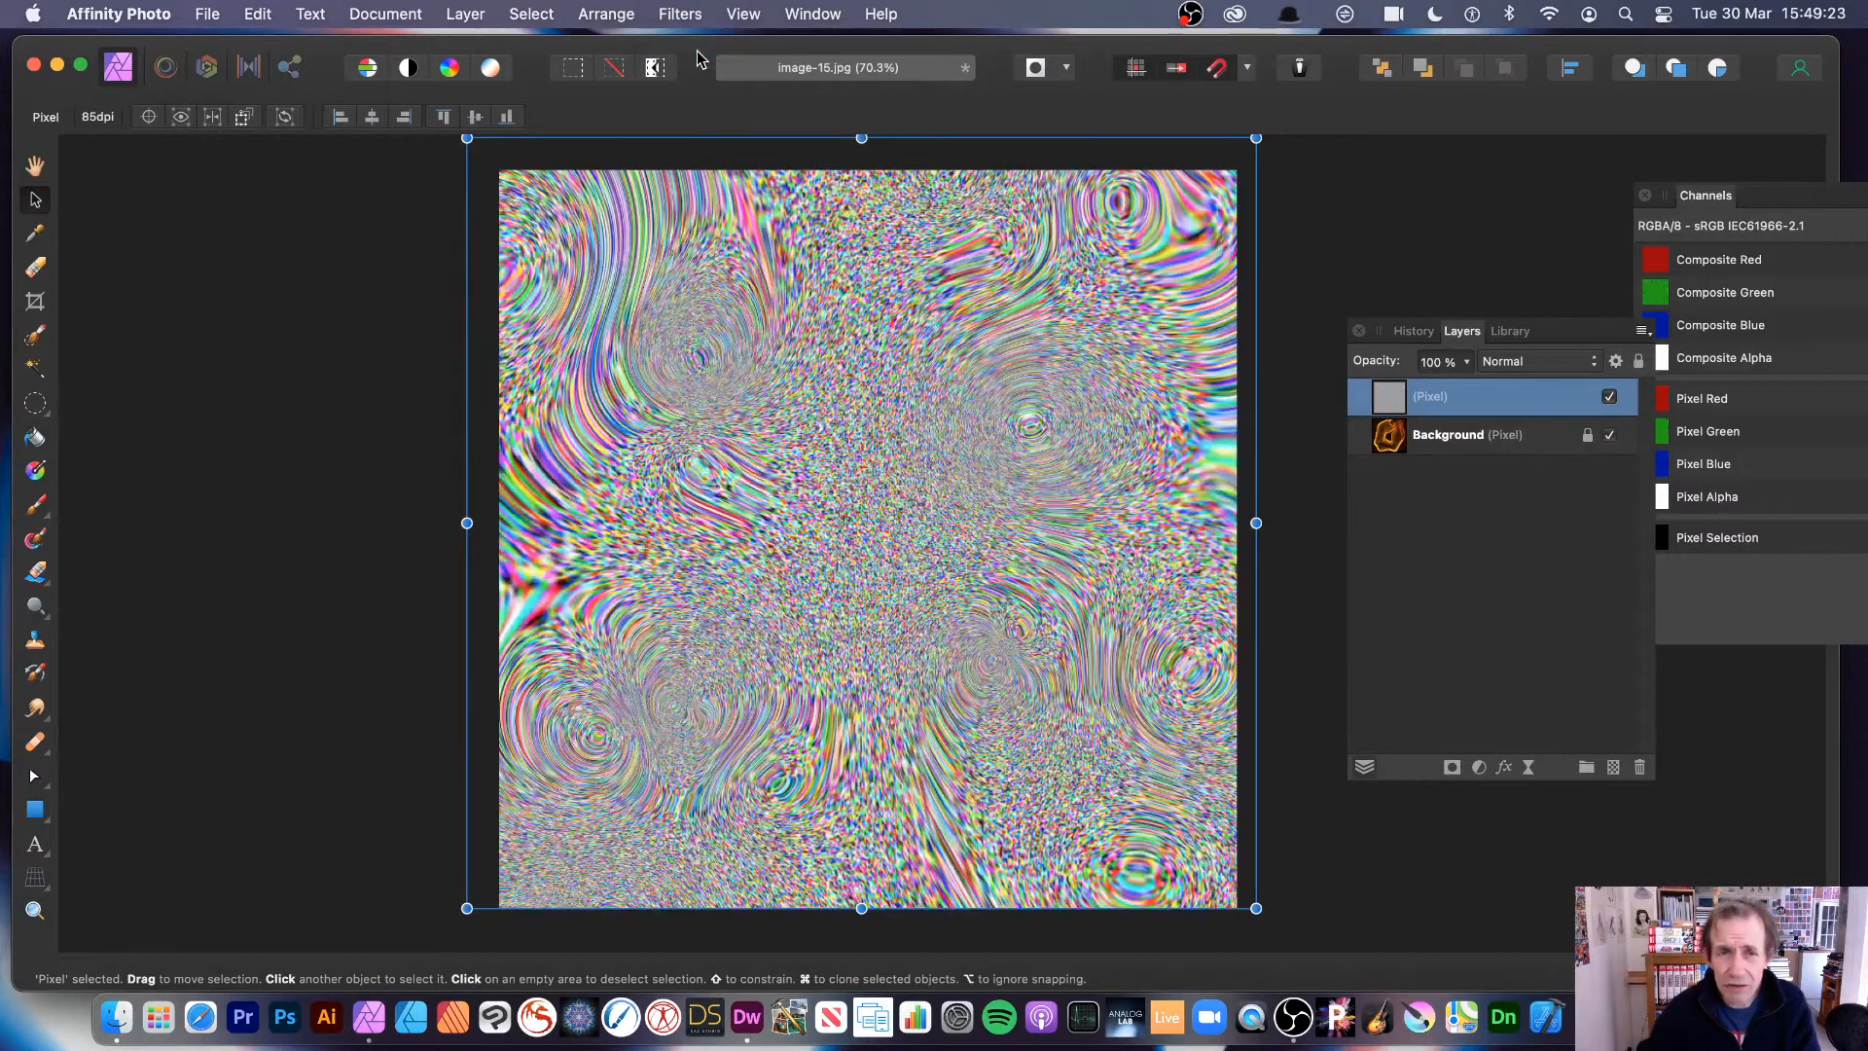
click(683, 16)
click(694, 55)
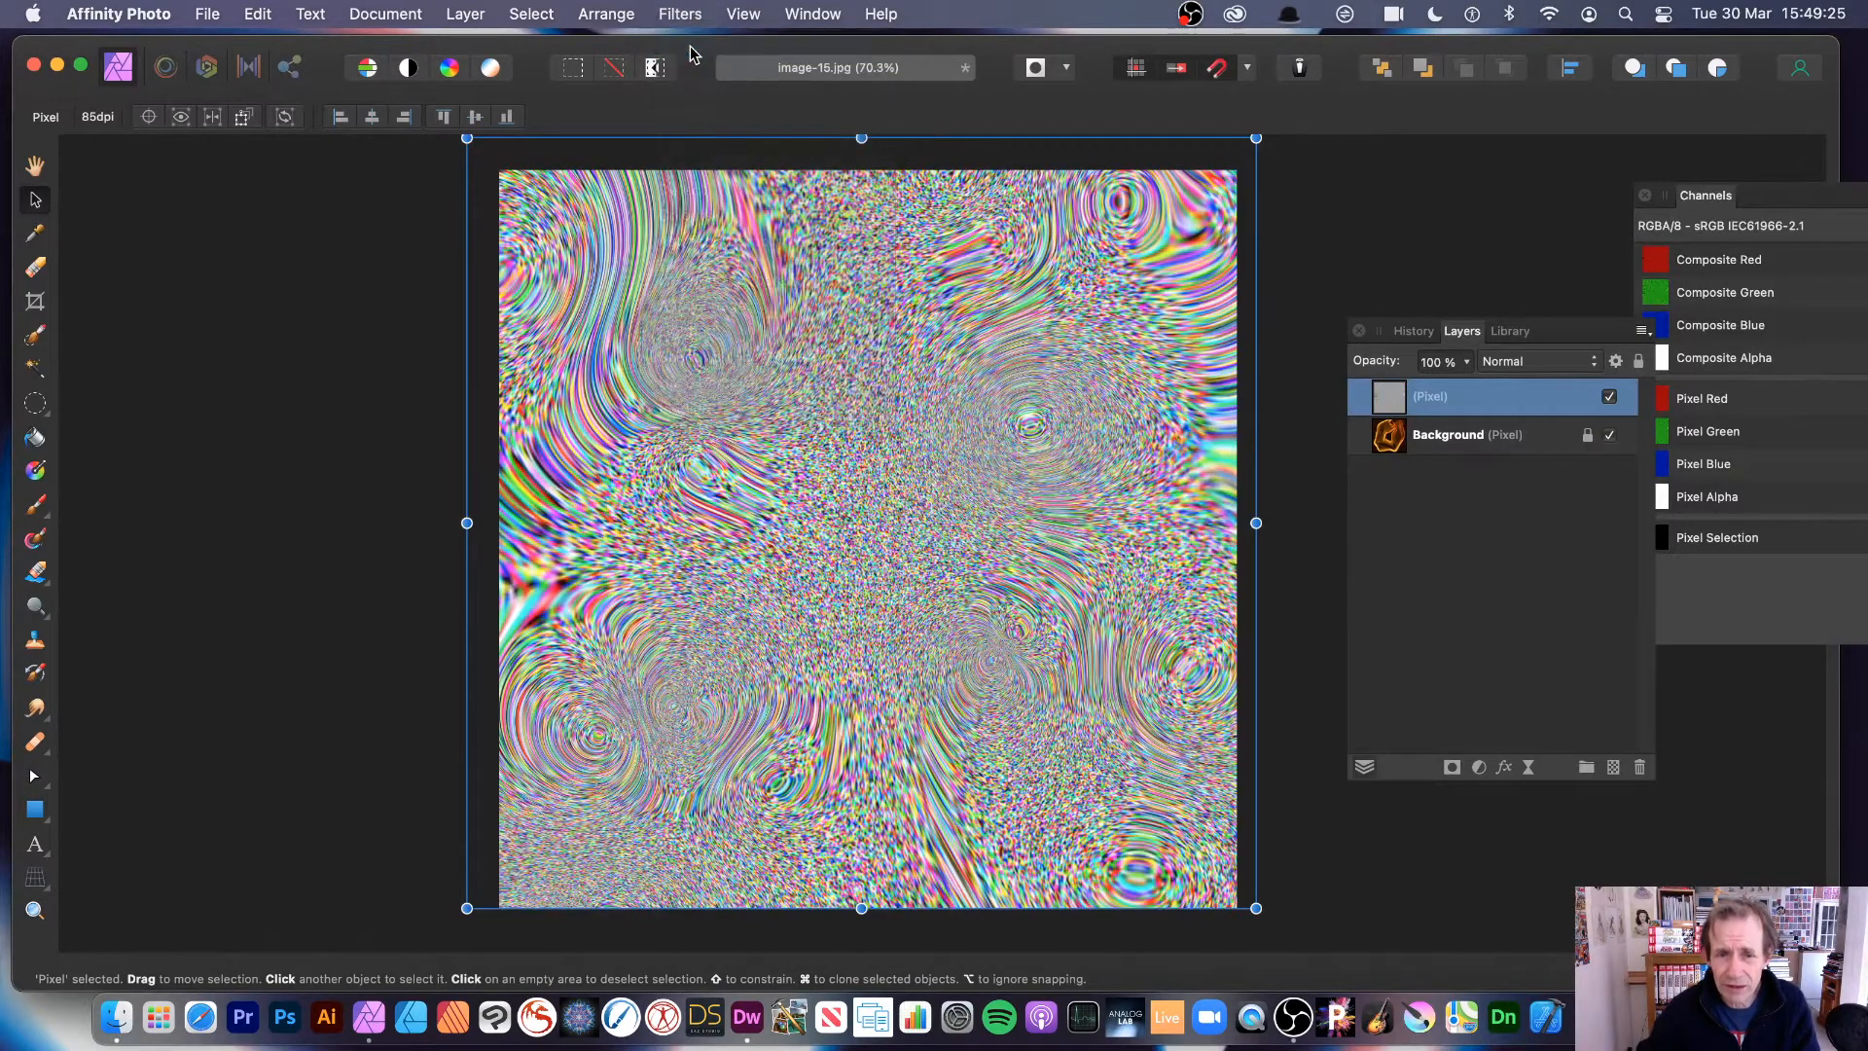
click(684, 17)
click(686, 47)
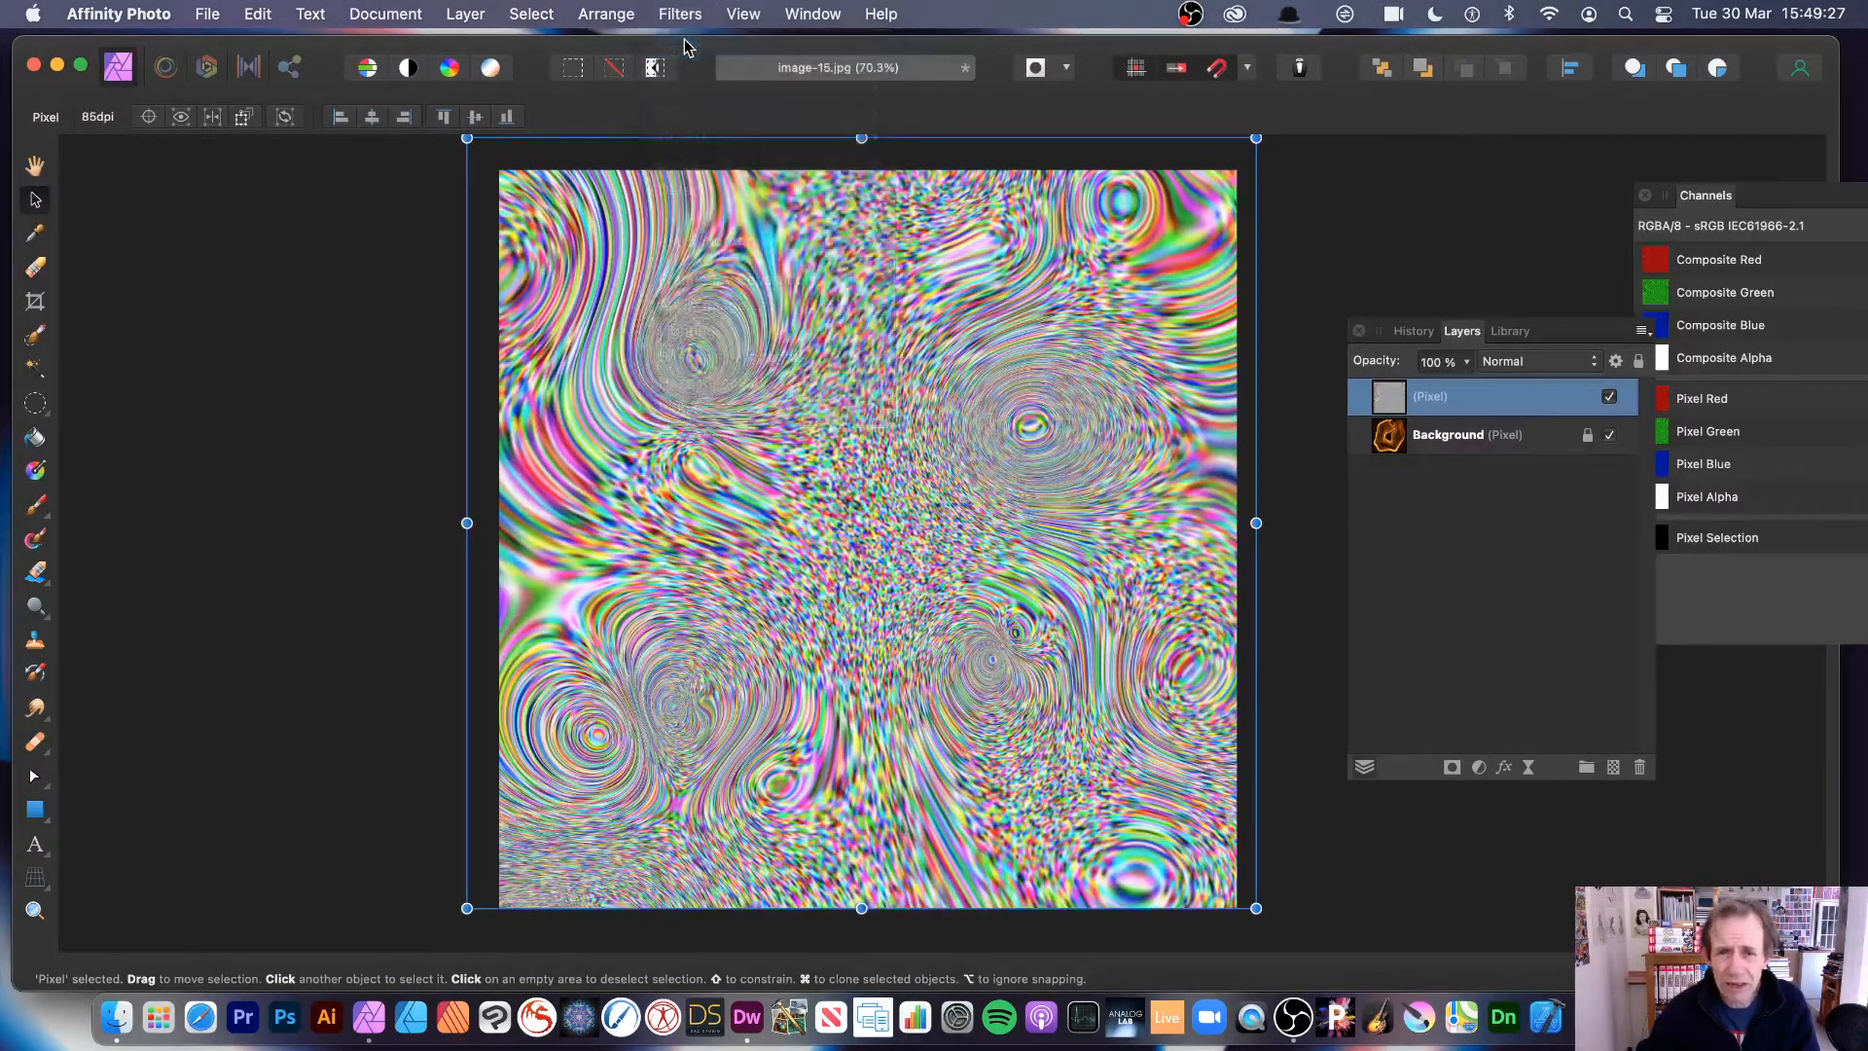
click(691, 17)
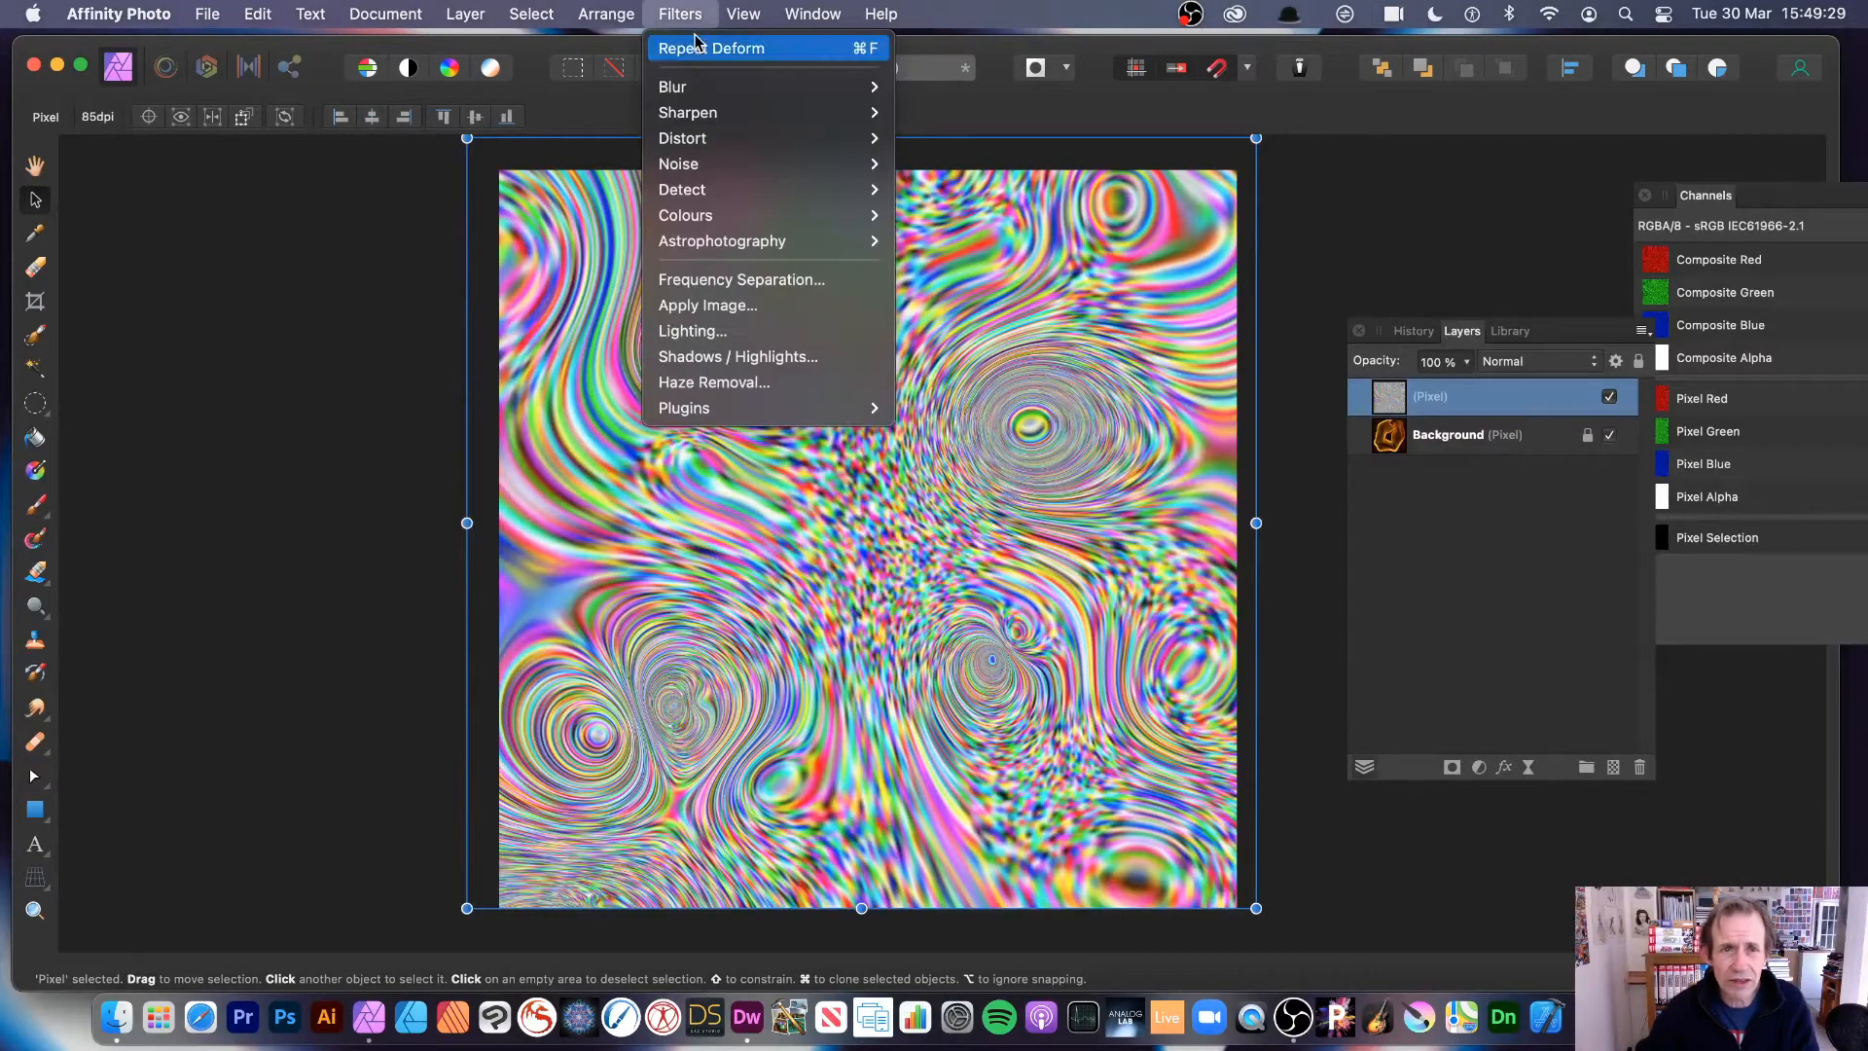
click(696, 48)
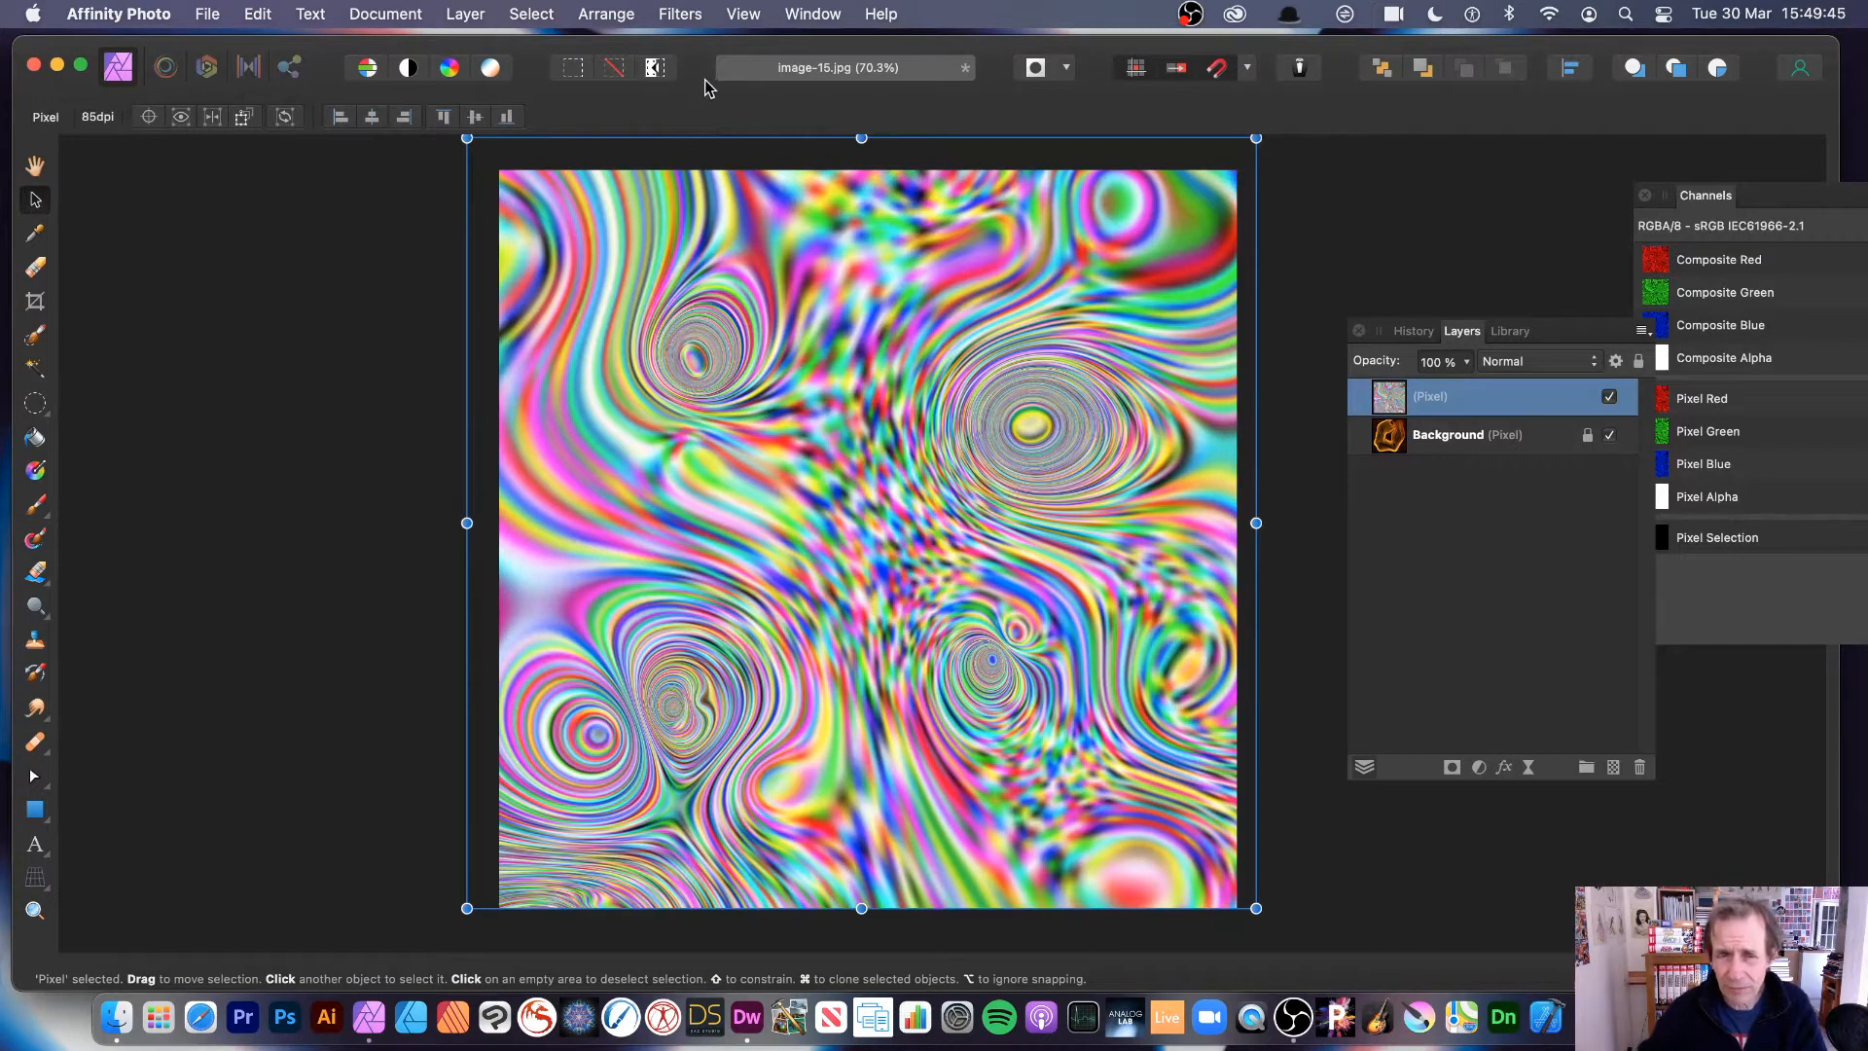
Step: Start another Deform, place points across the swirls, and pull two of them beyond the canvas's left edge
click(680, 13)
mouse_move(686, 138)
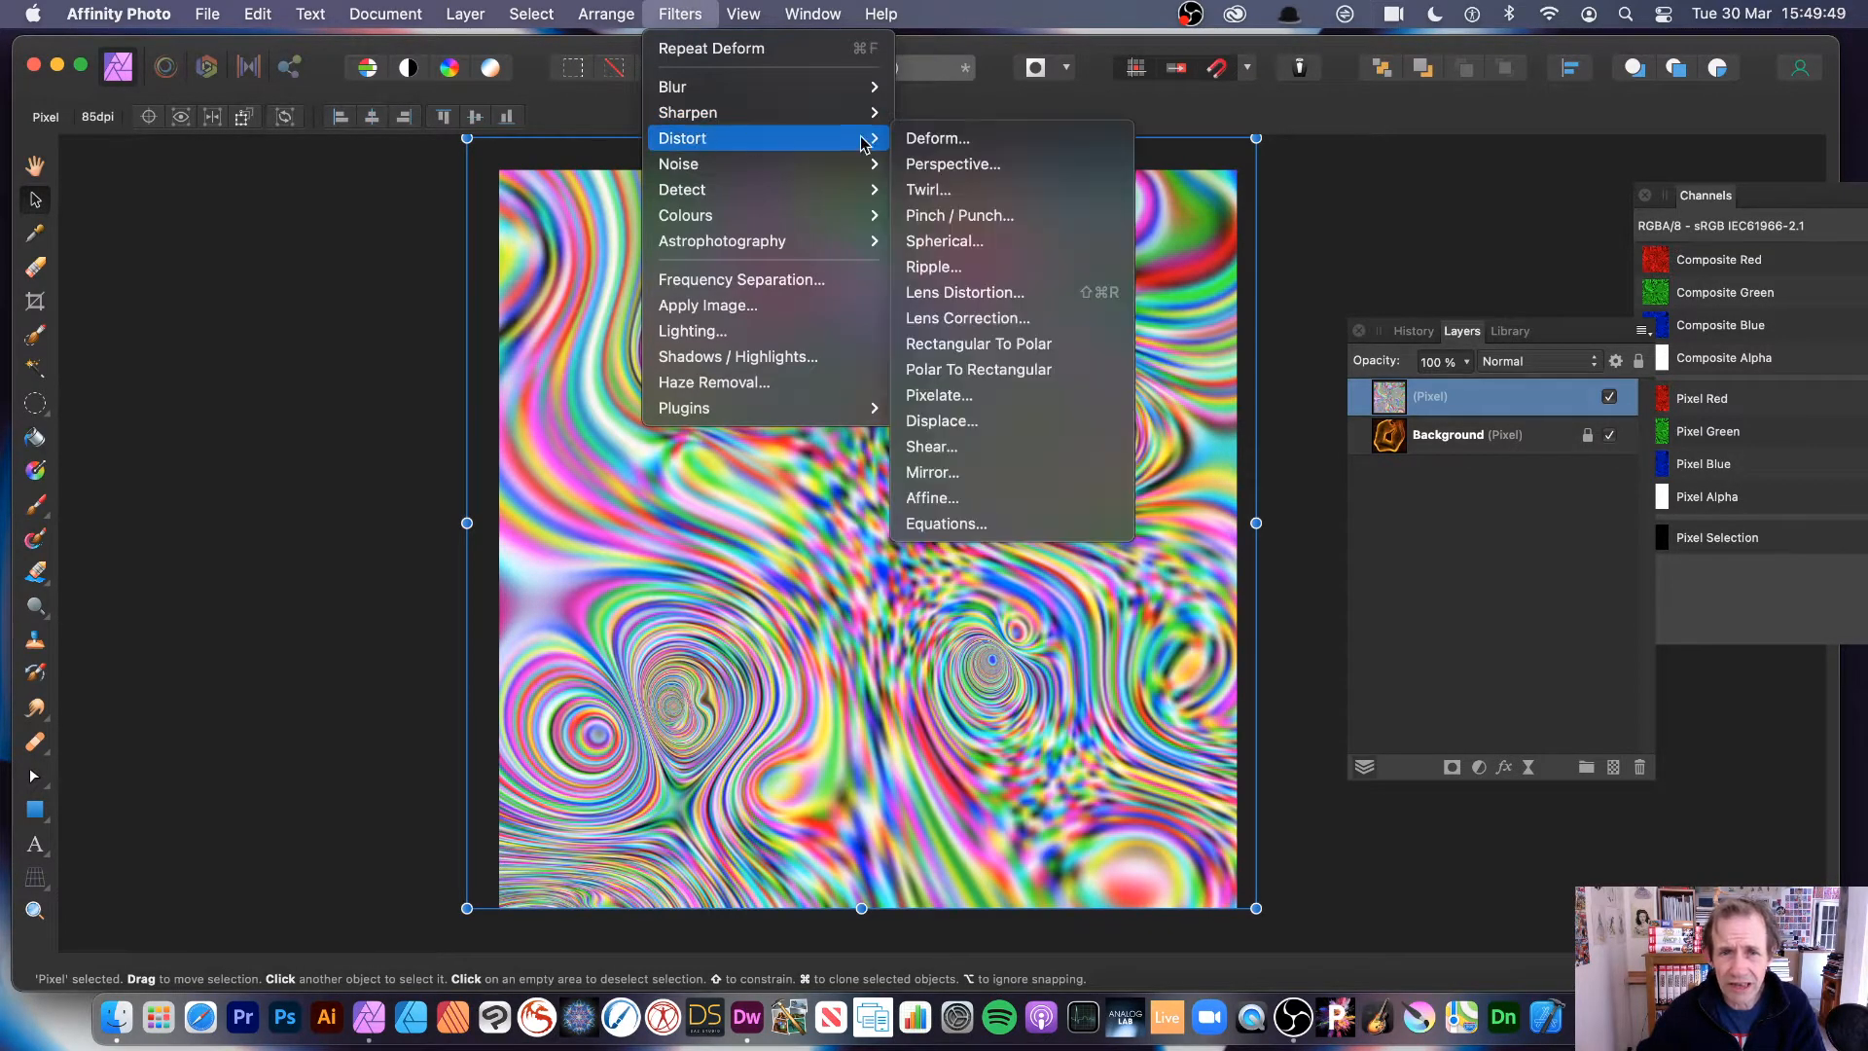
click(1035, 142)
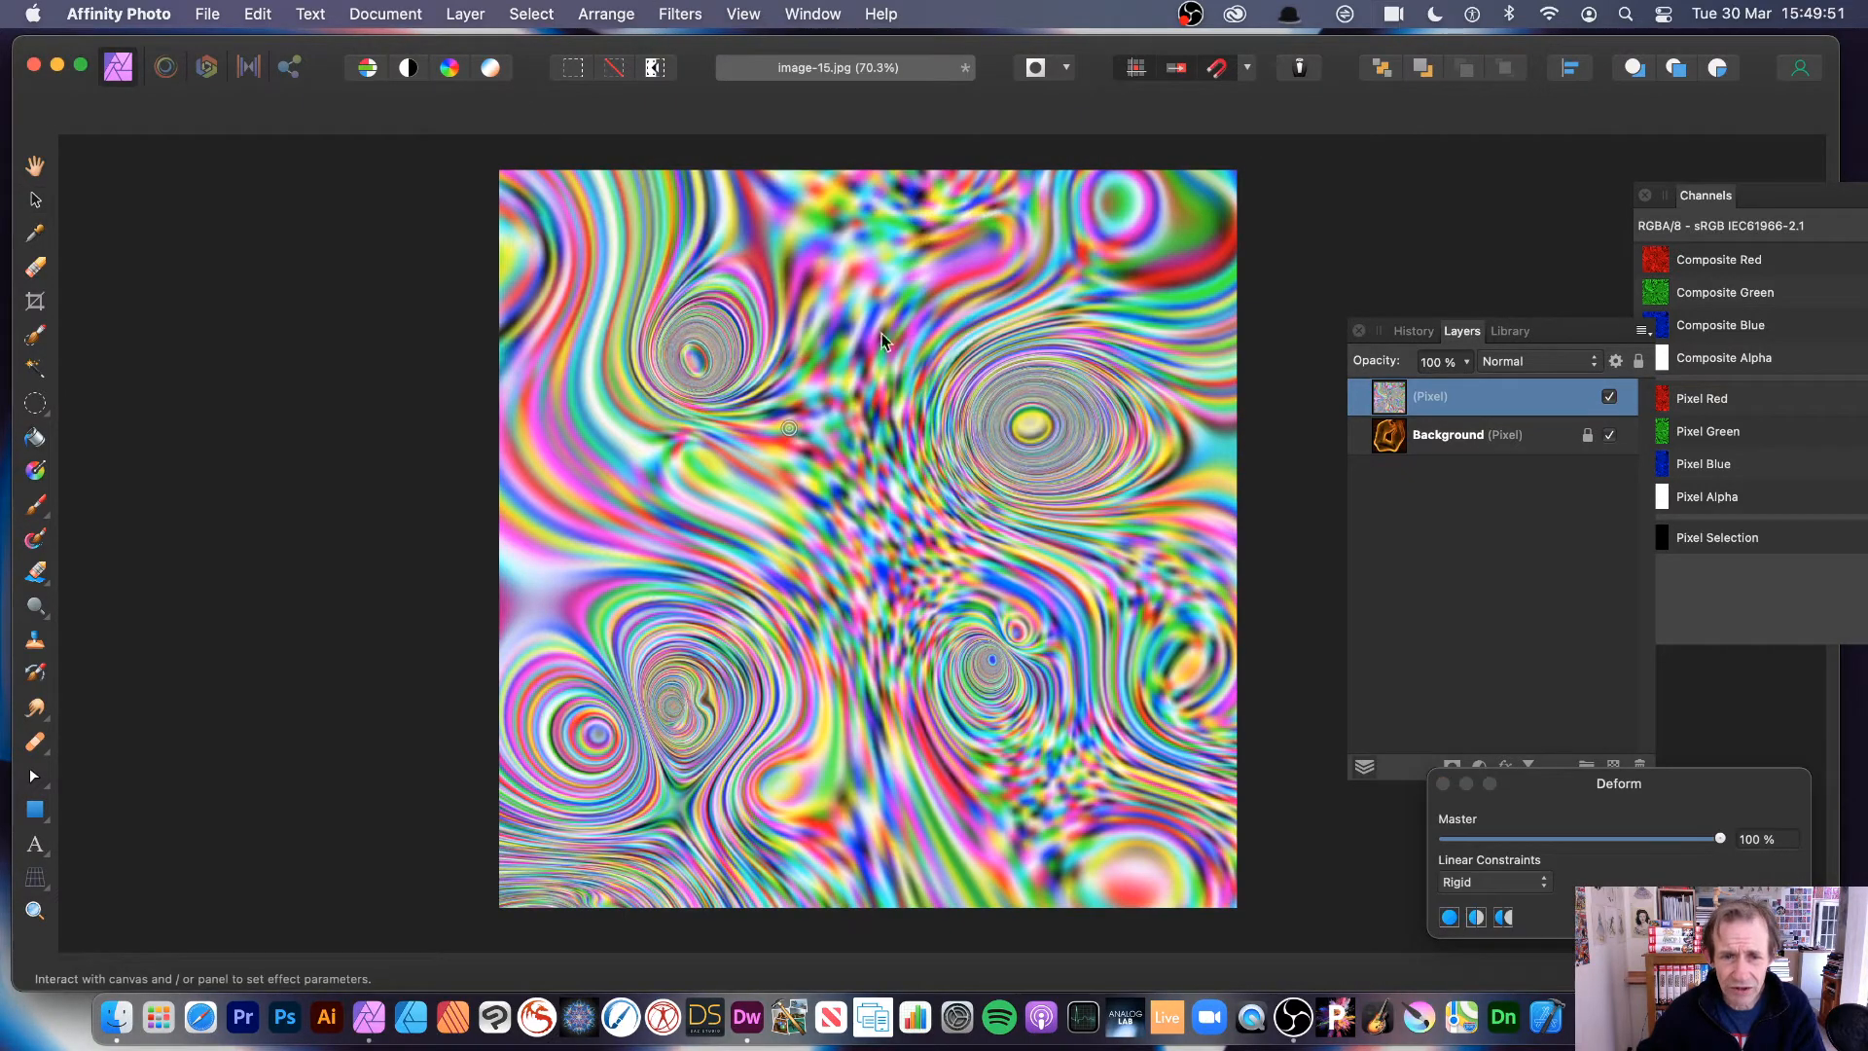
click(1018, 540)
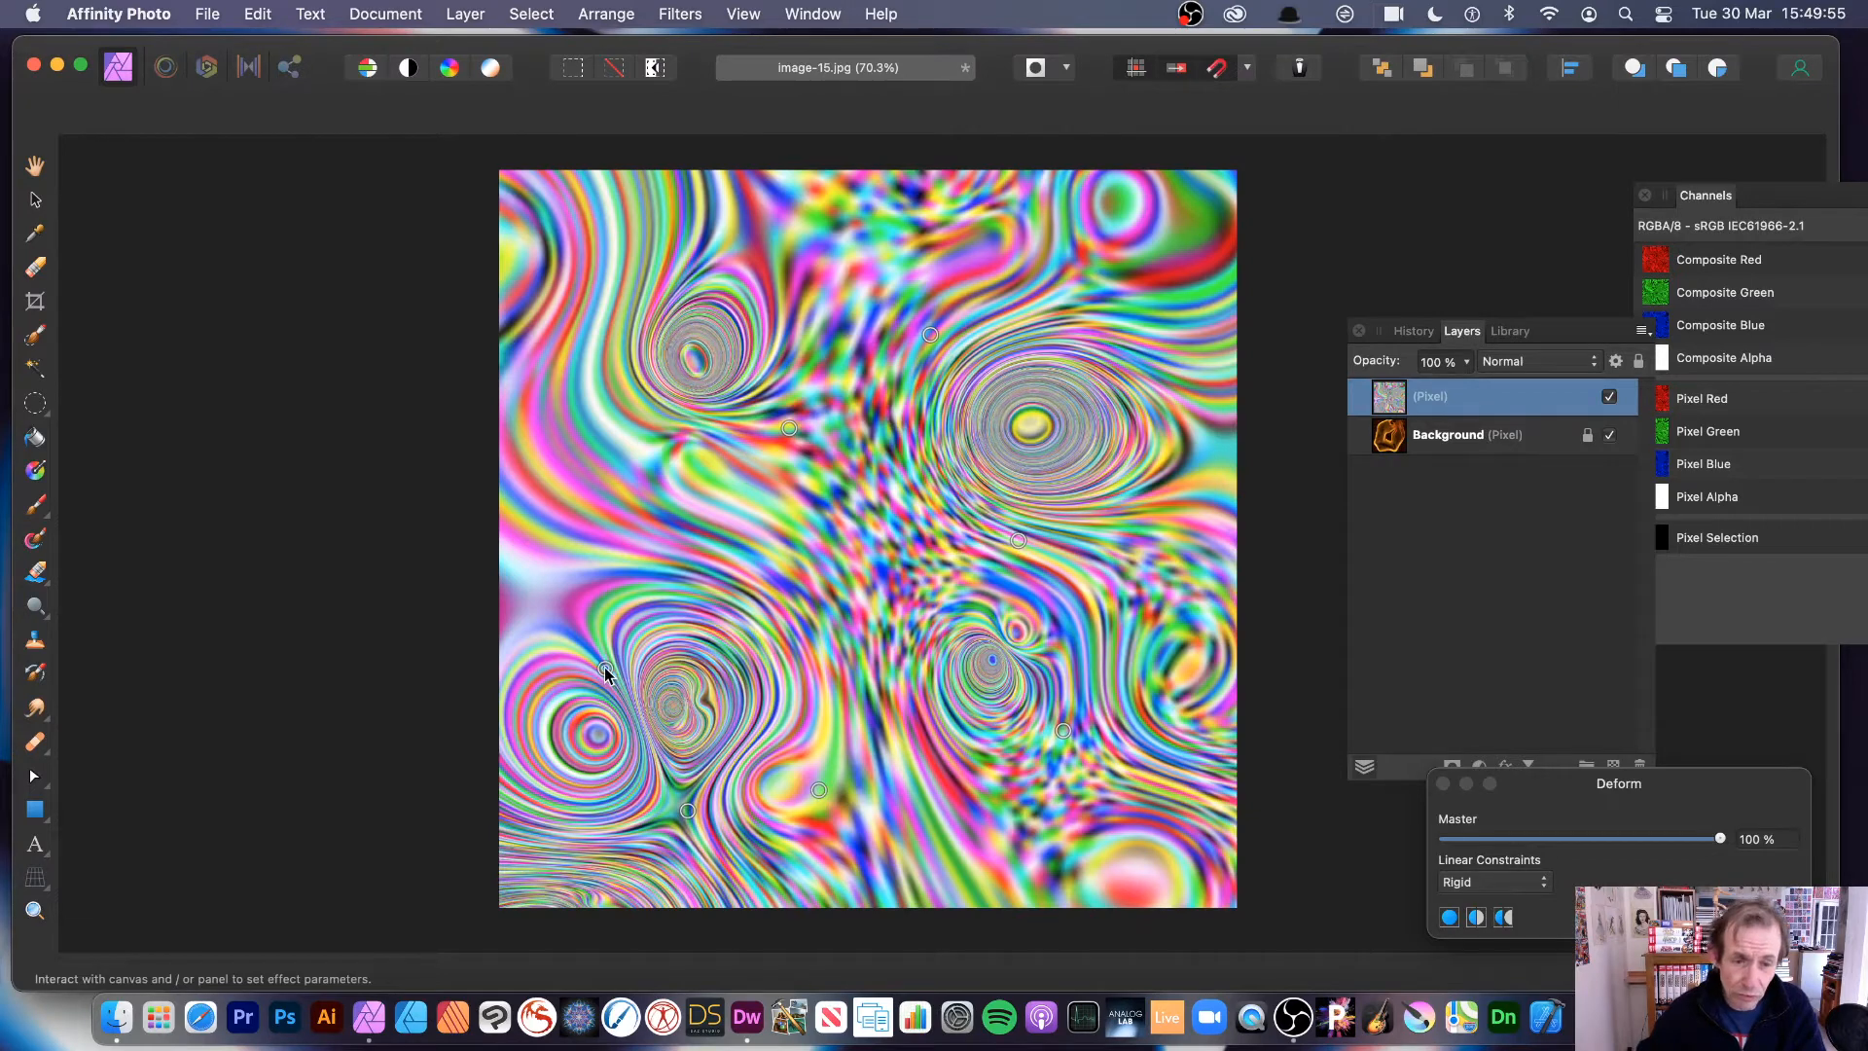
drag(605, 668, 365, 530)
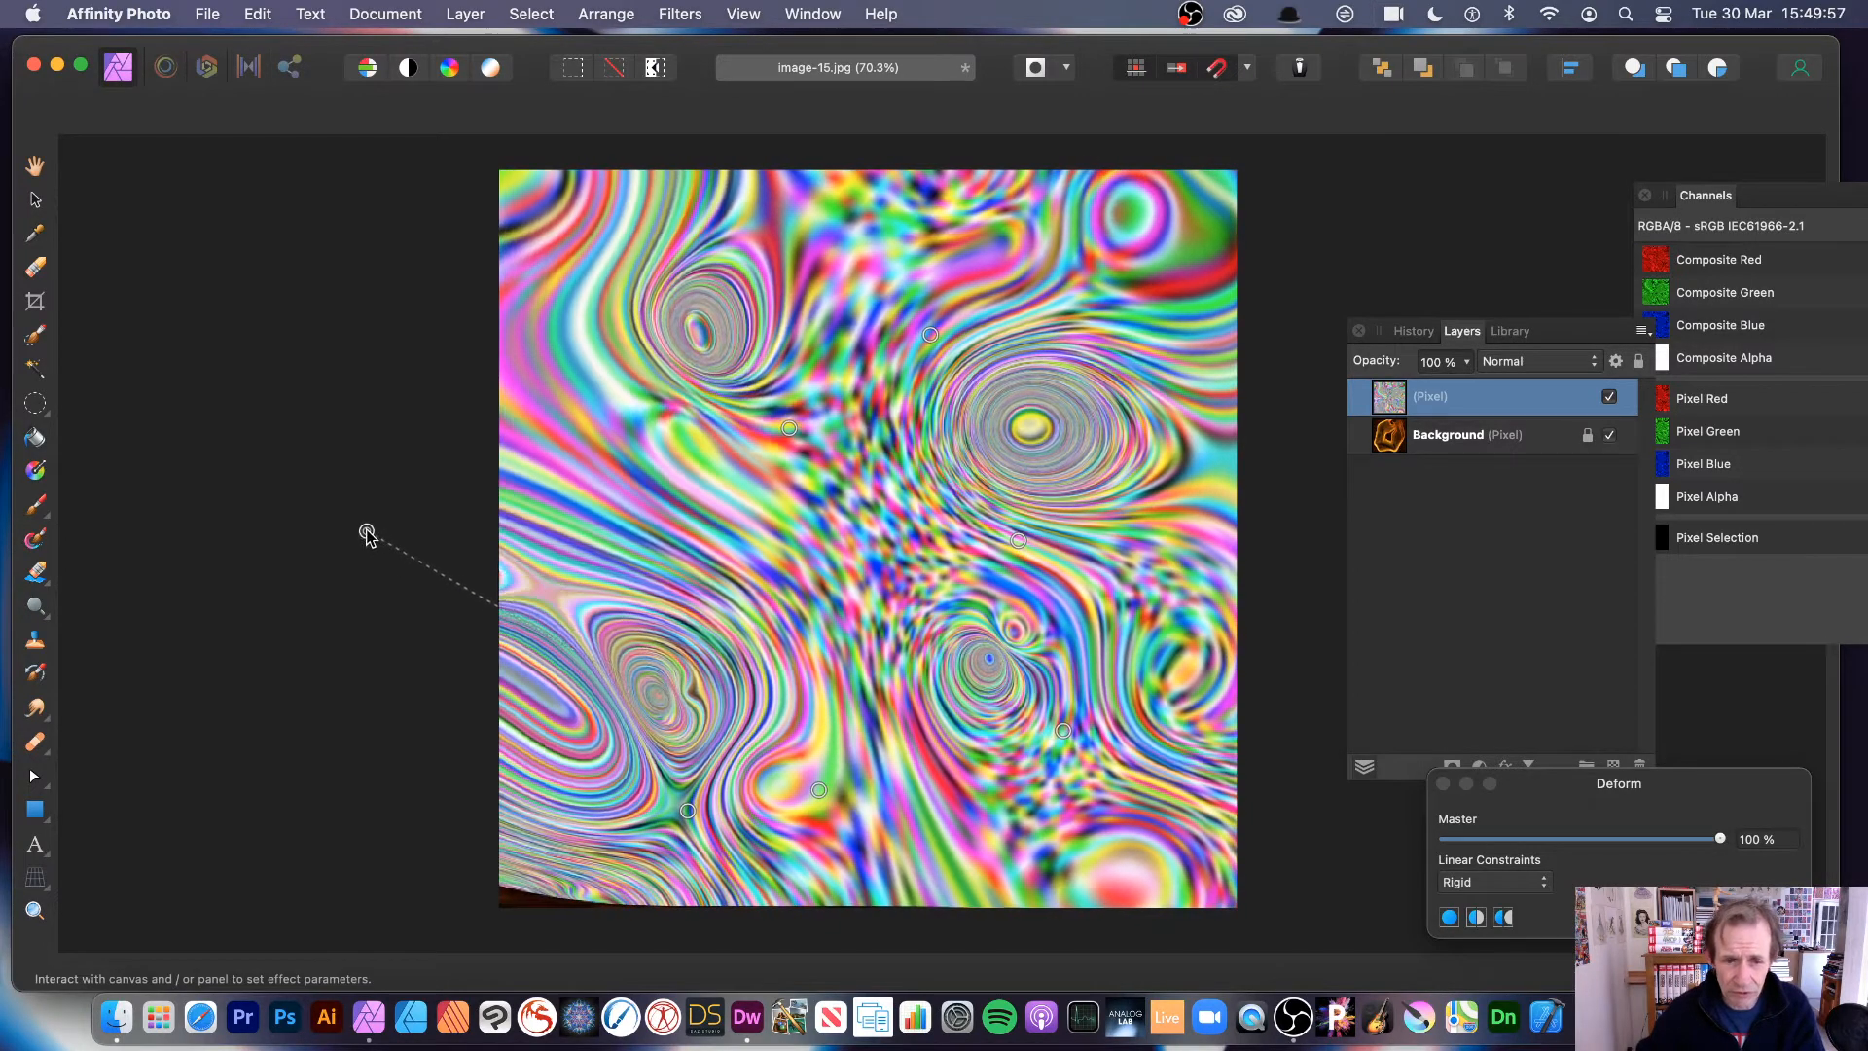
drag(662, 516, 358, 630)
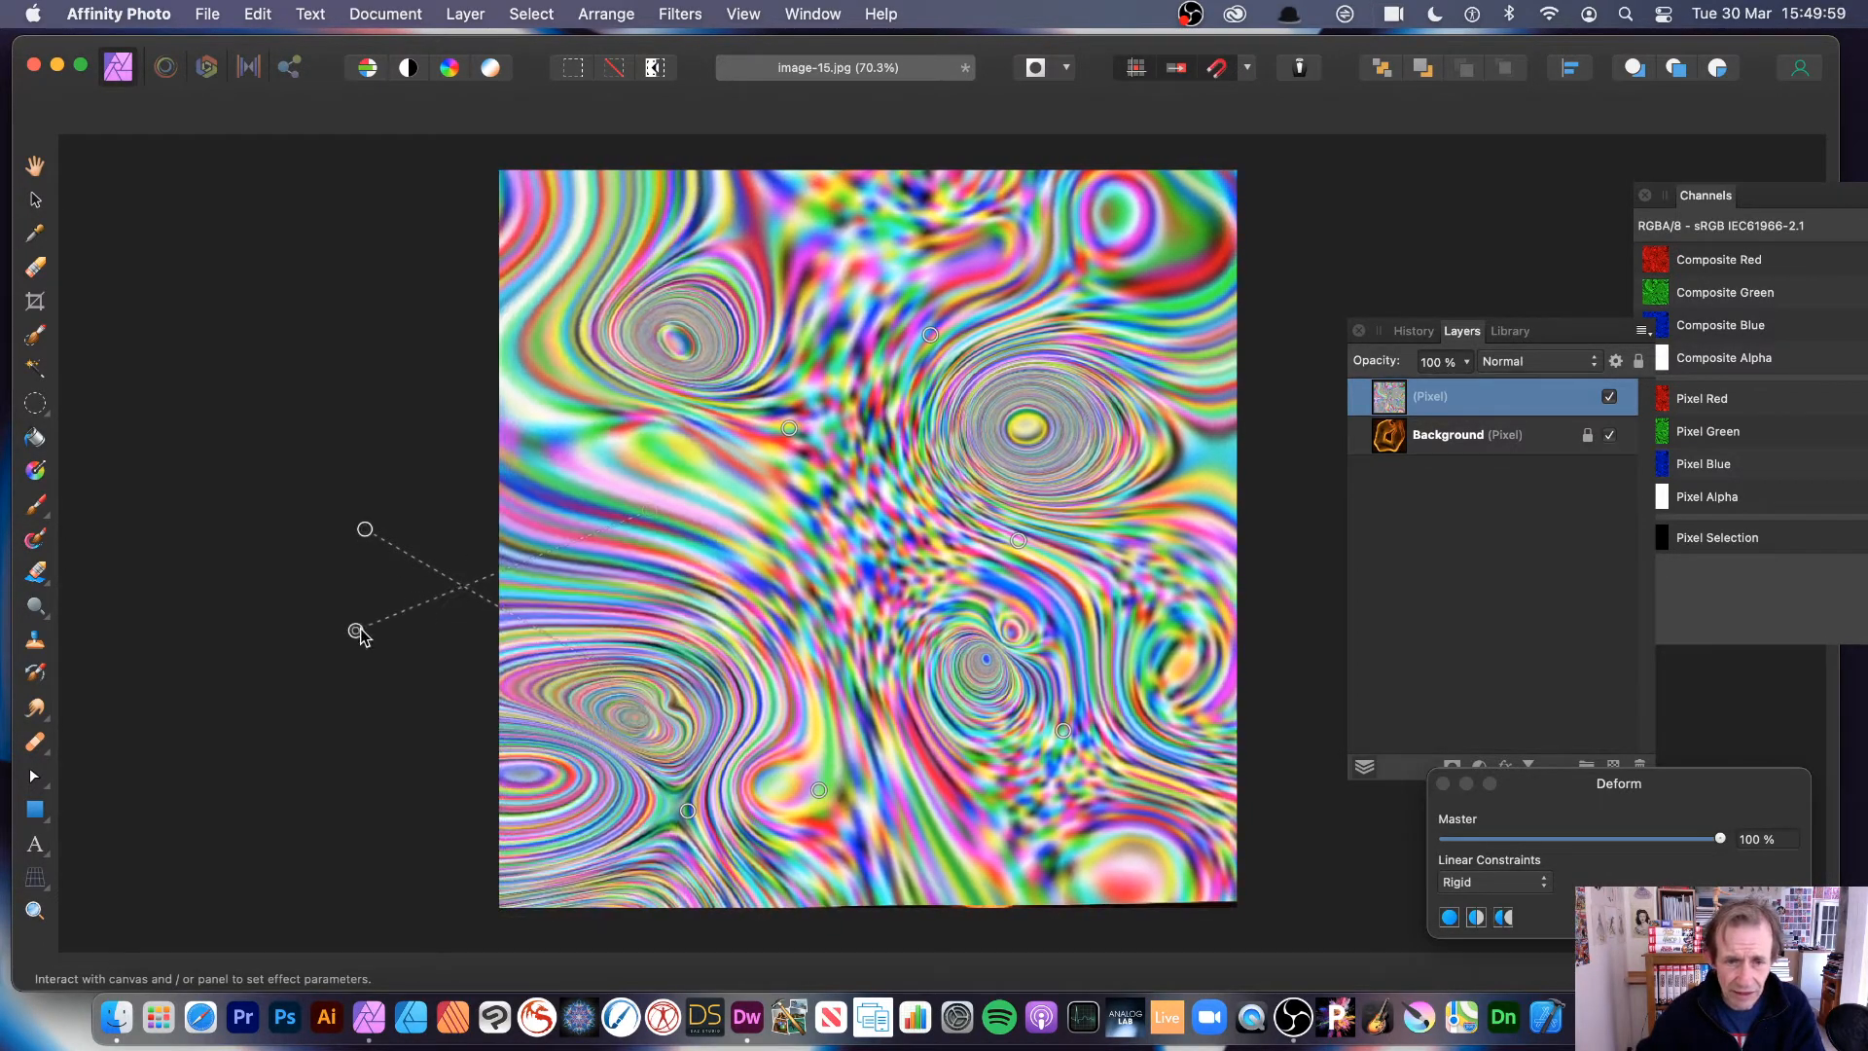
Step: Pull two deform points near the centre towards the upper edge and upper left, and set the linear constraints to Similarity
drag(807, 487, 956, 216)
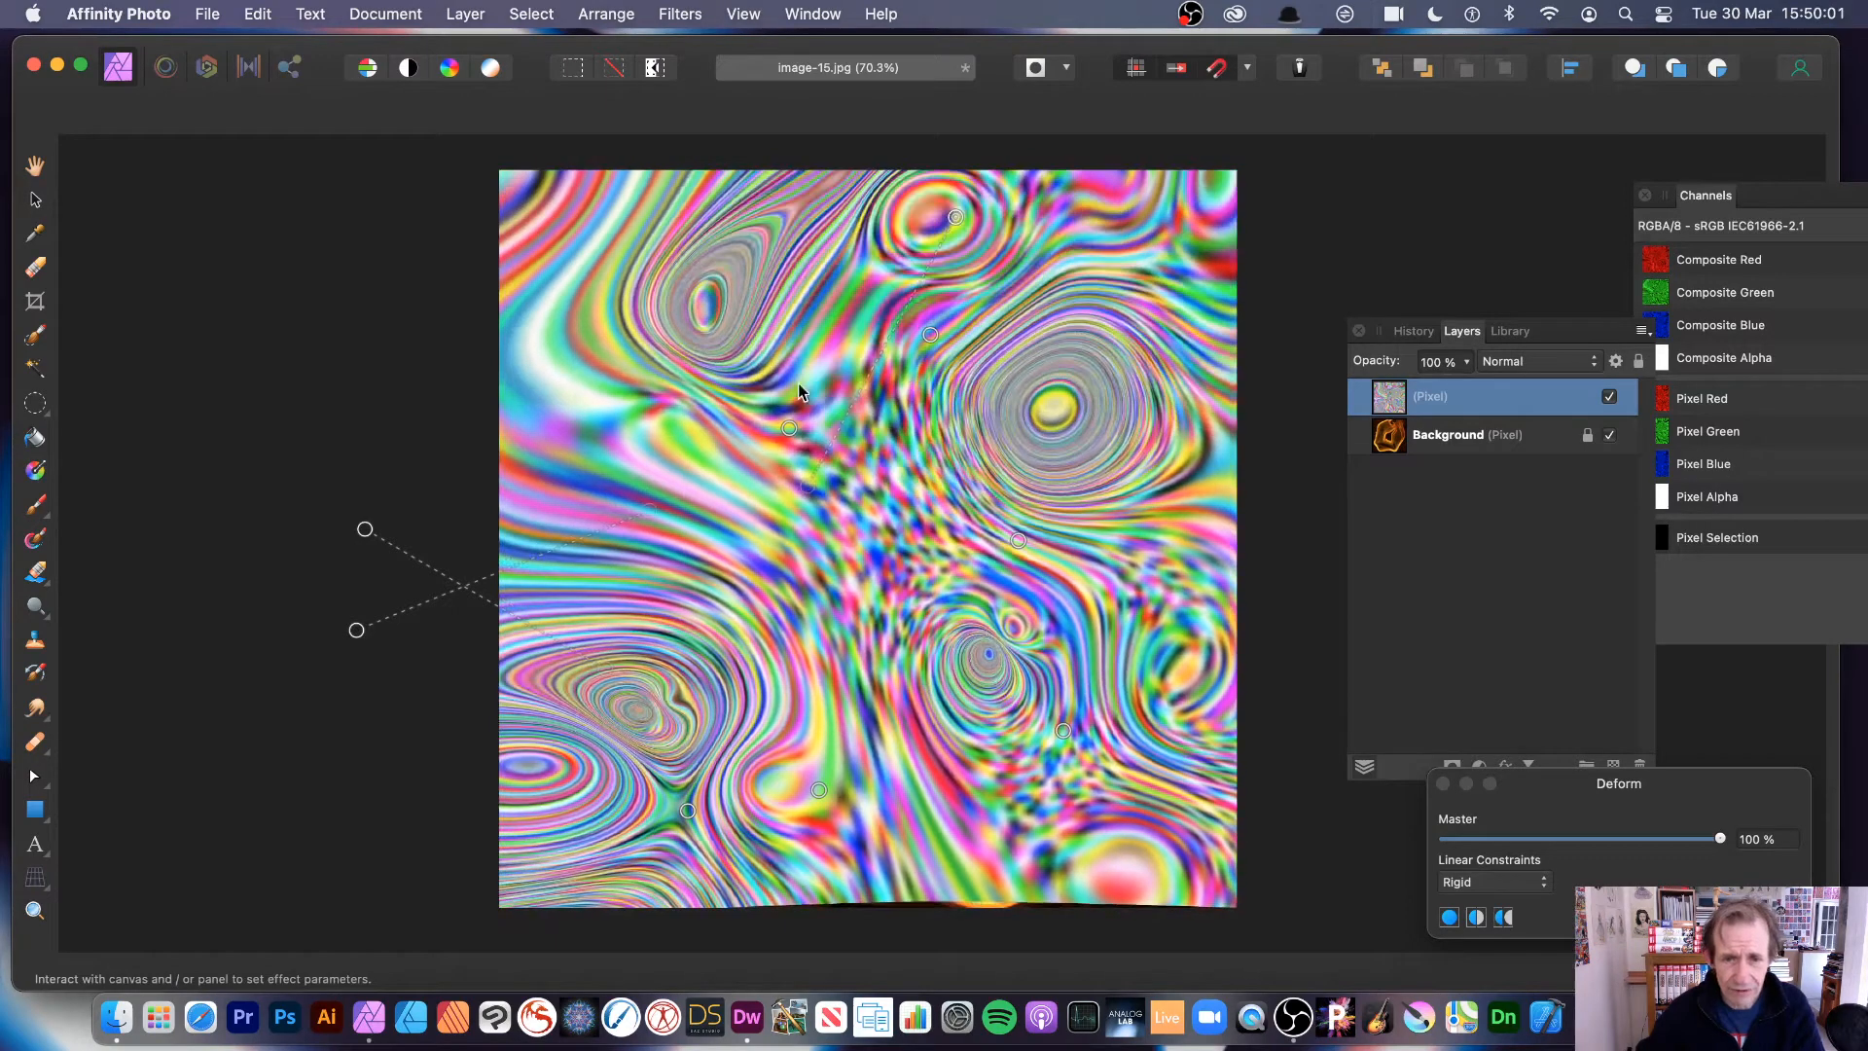
drag(795, 429, 728, 332)
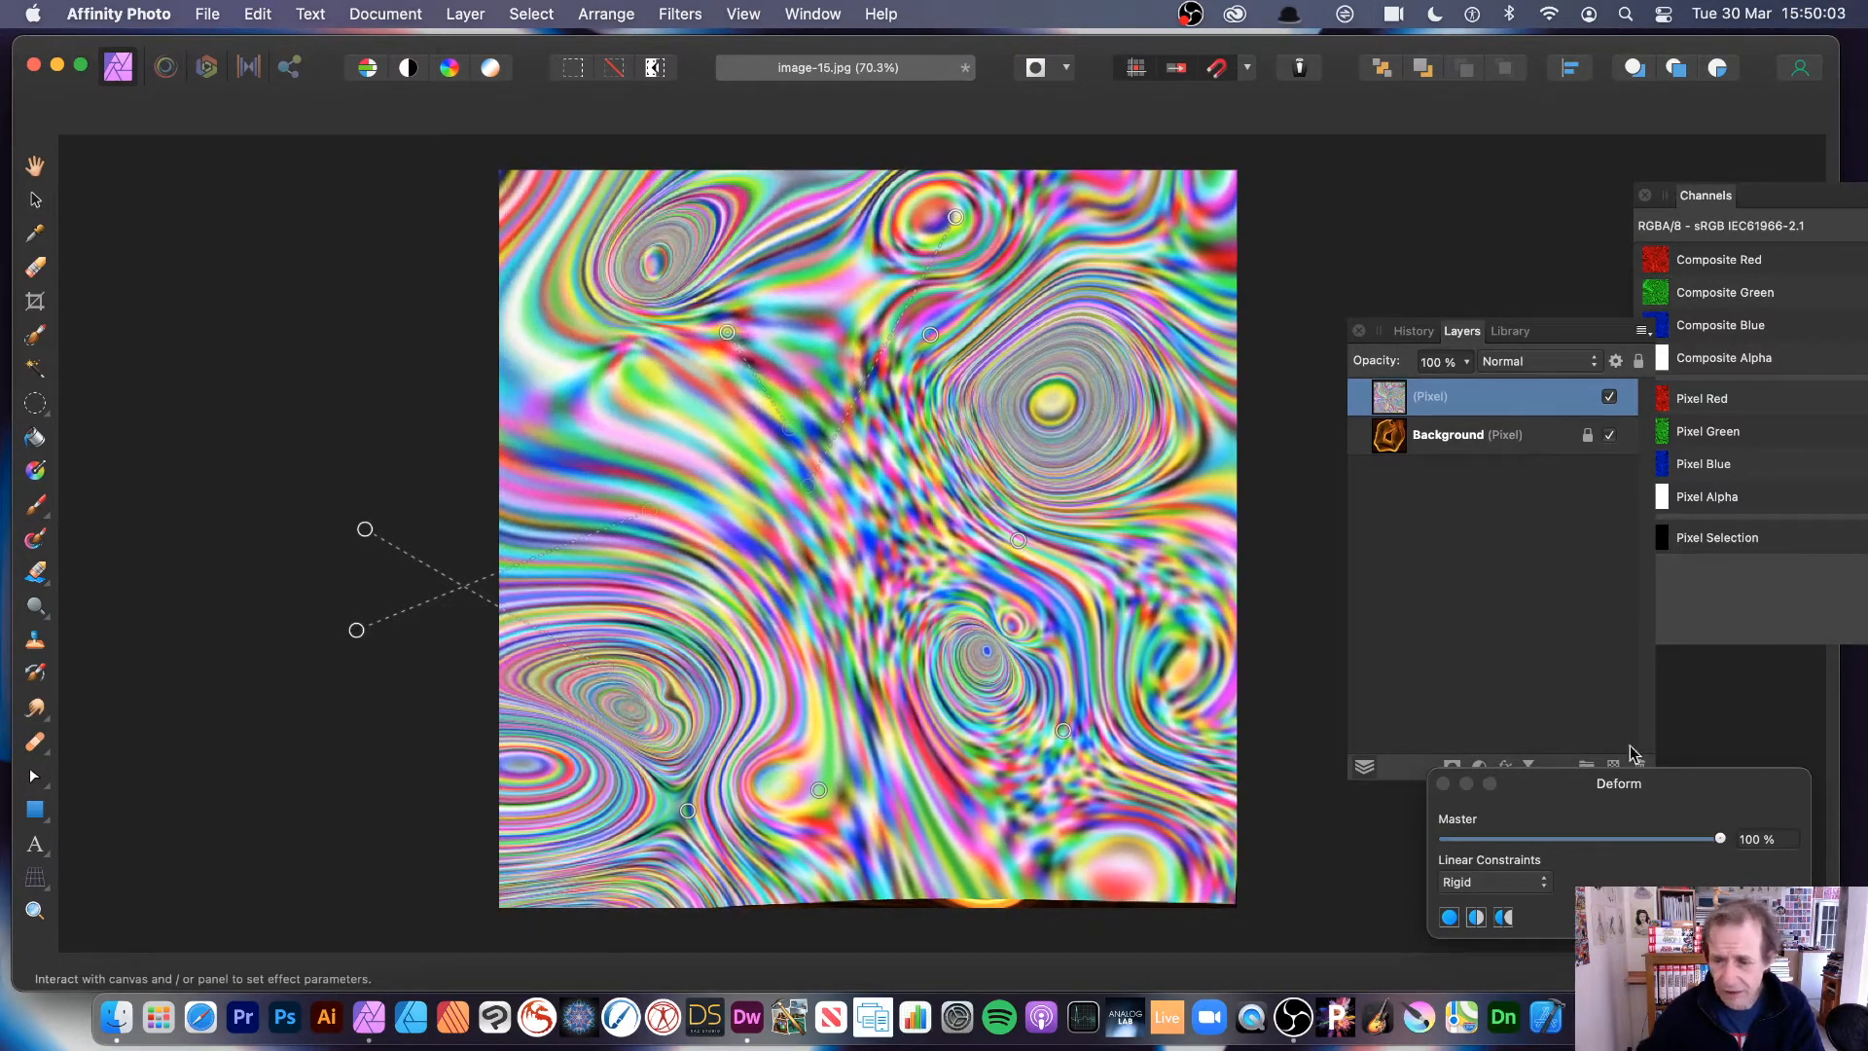
click(1503, 887)
click(1484, 901)
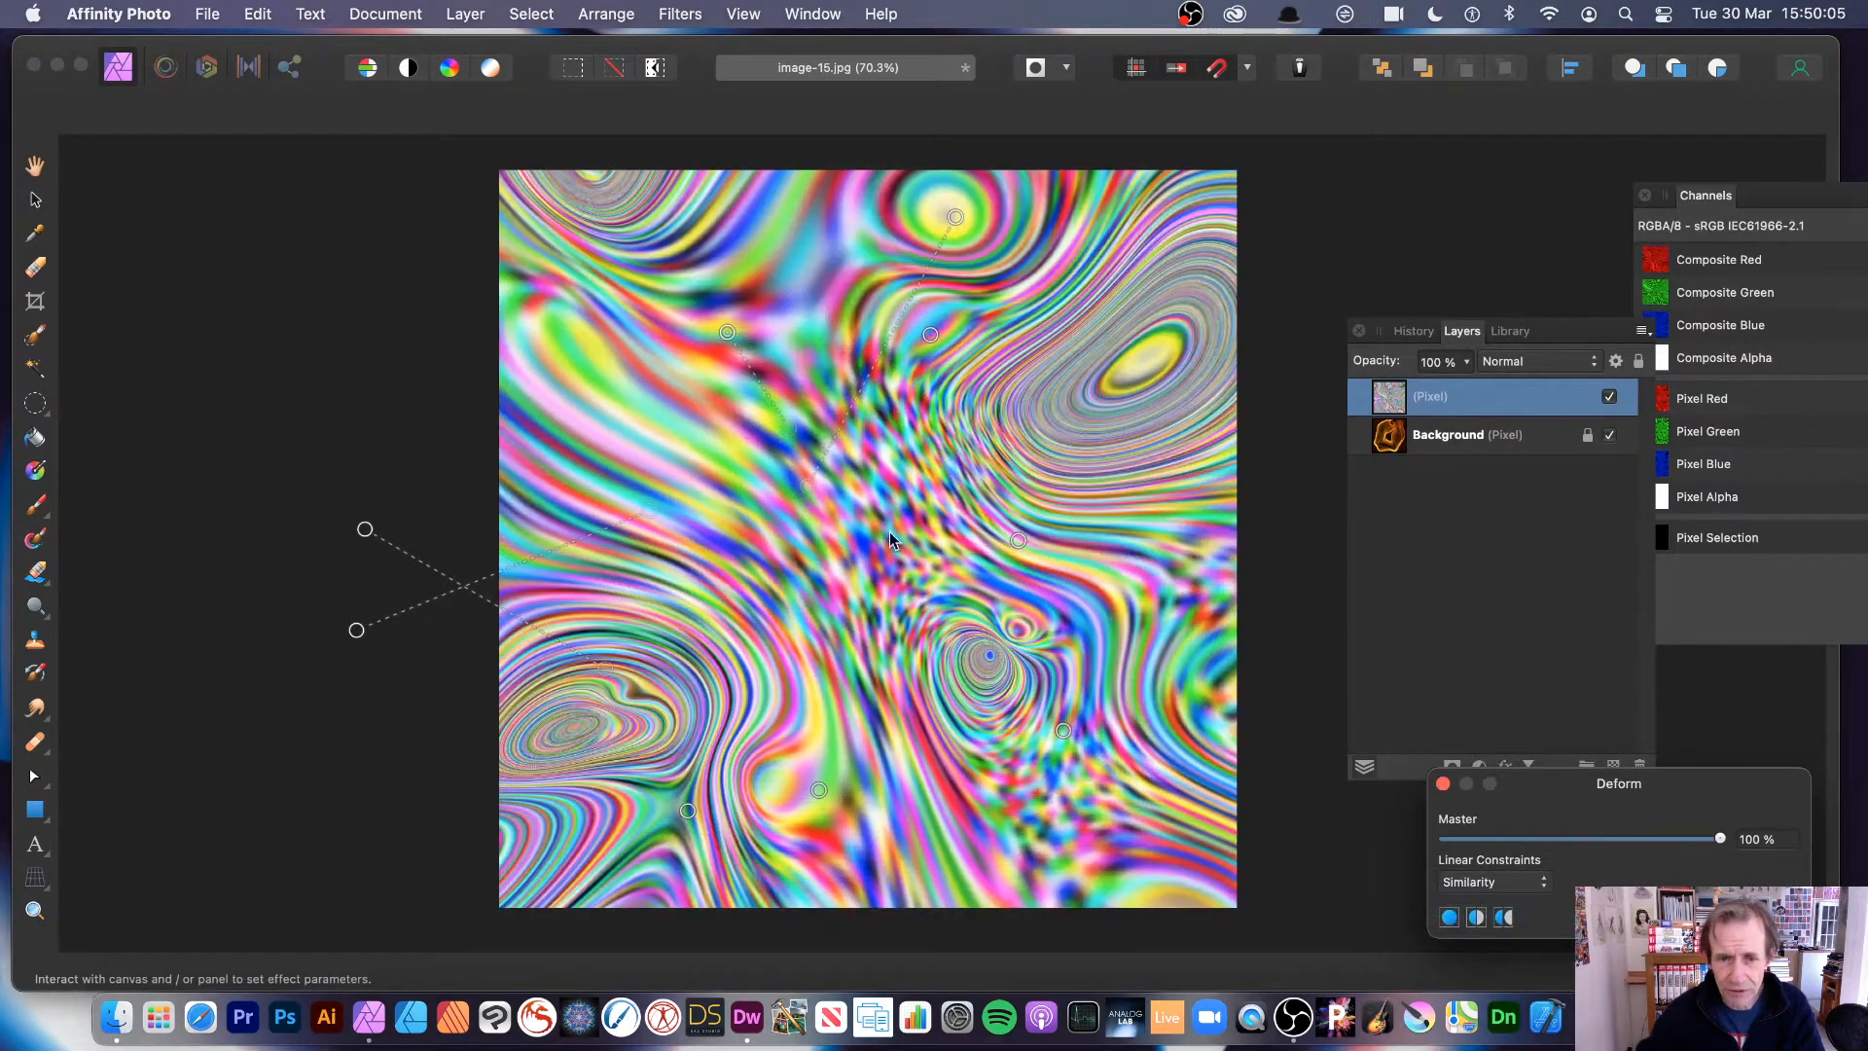
Step: Pull further deform points to the canvas's upper-right area, lower-right area, below the lower-right edge, and near the bottom edge
click(855, 510)
drag(853, 510, 1189, 283)
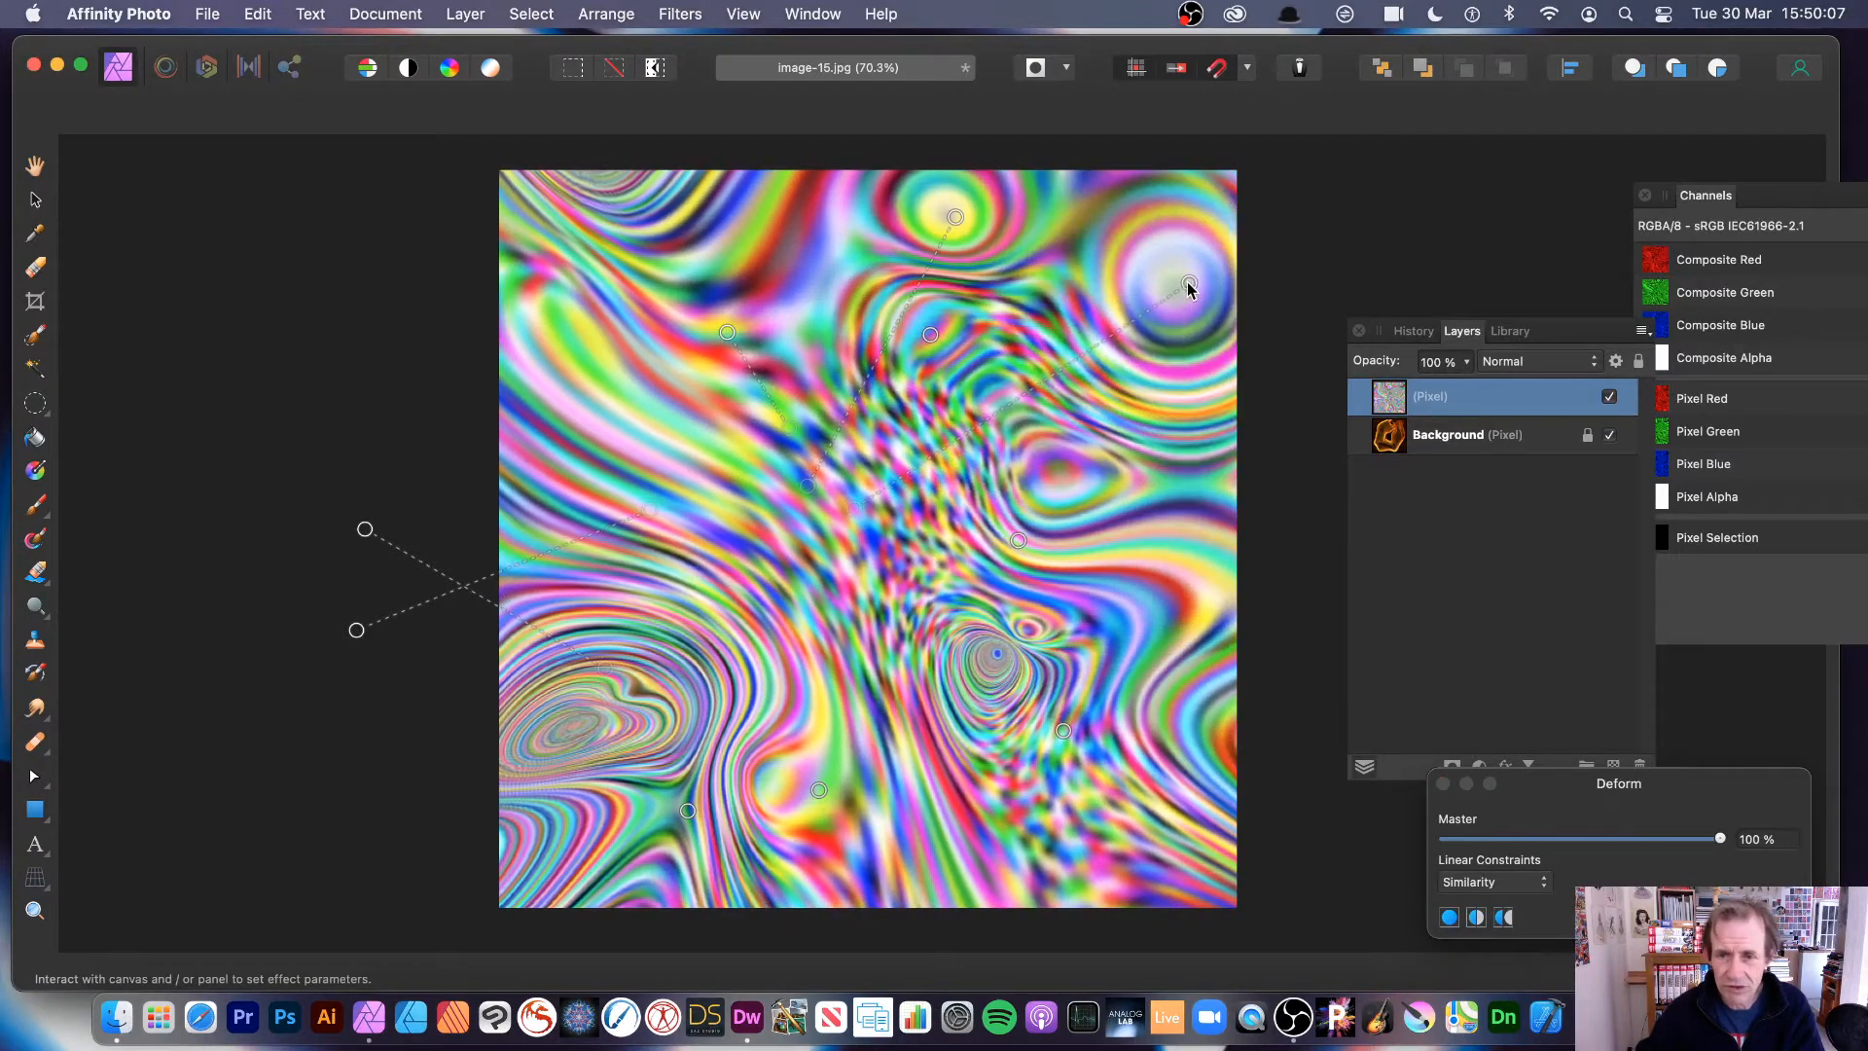
drag(1019, 541, 1191, 820)
click(949, 626)
drag(953, 630, 1185, 941)
drag(820, 788, 1026, 887)
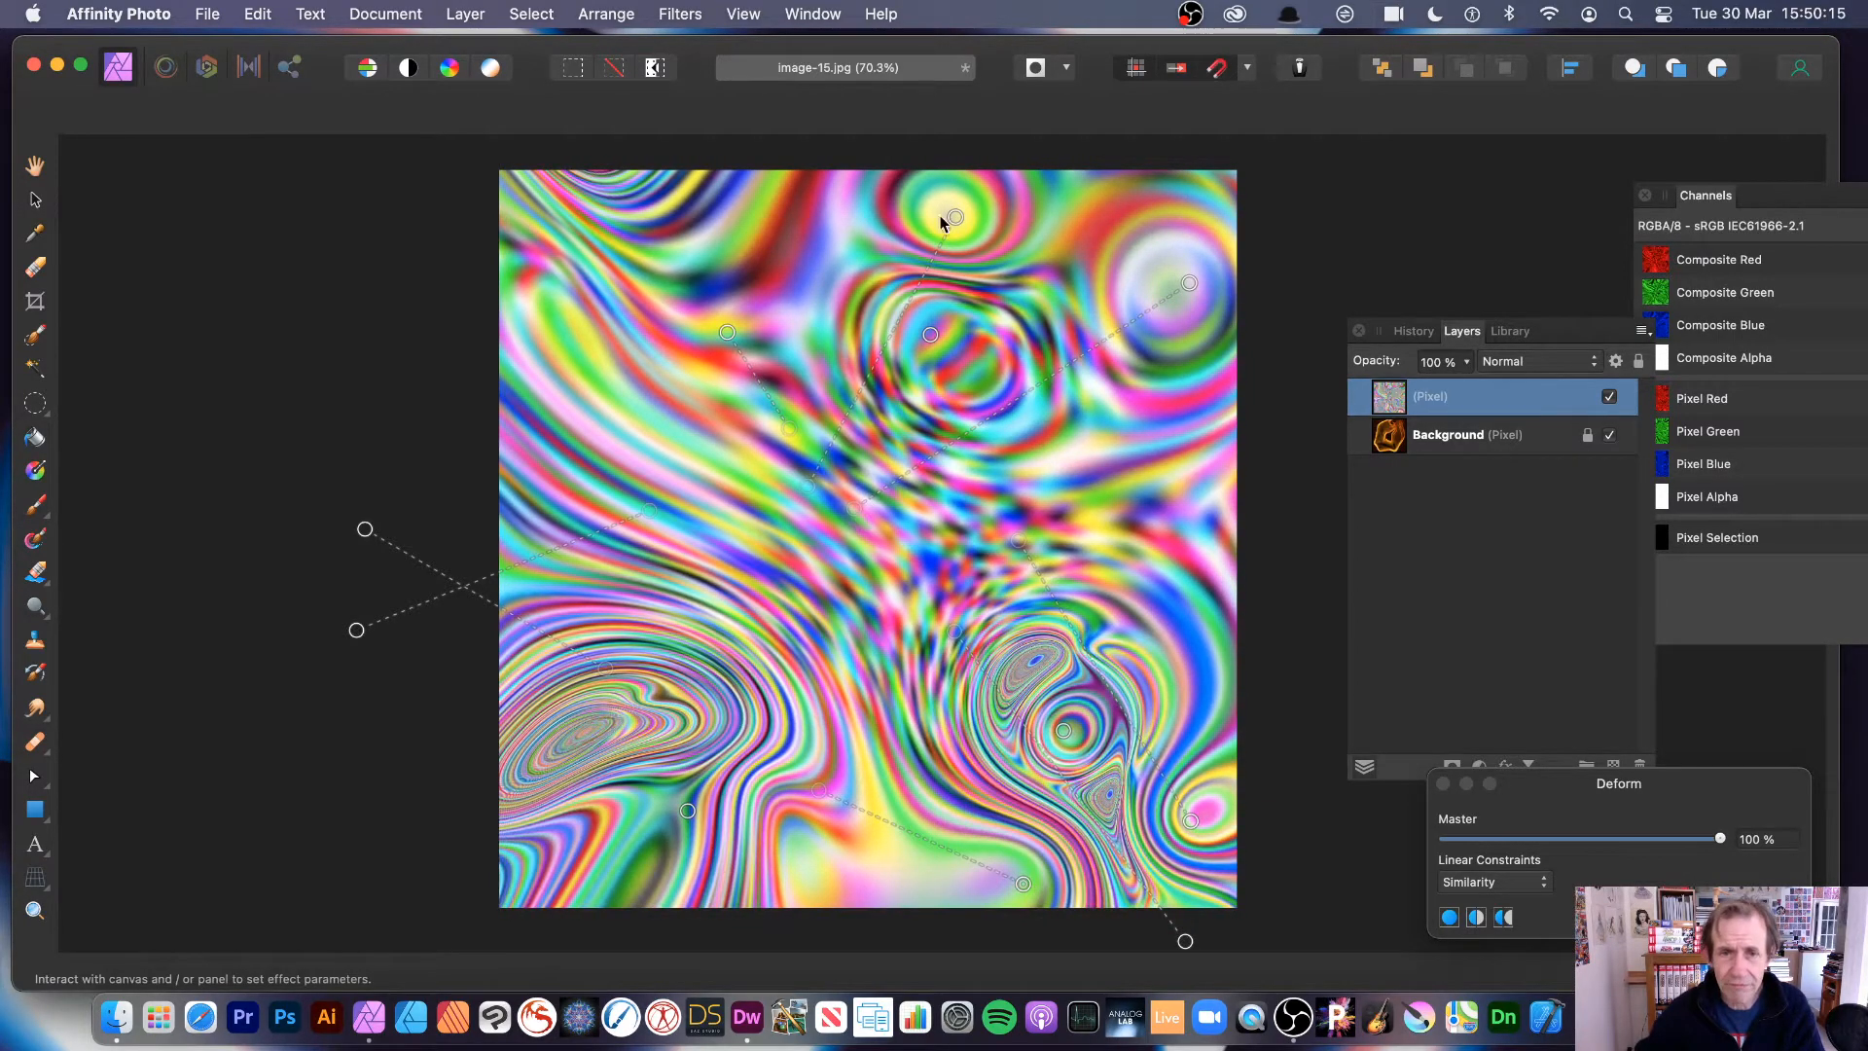
Step: Apply the new deformation and repeat the Deform filter twice
click(680, 13)
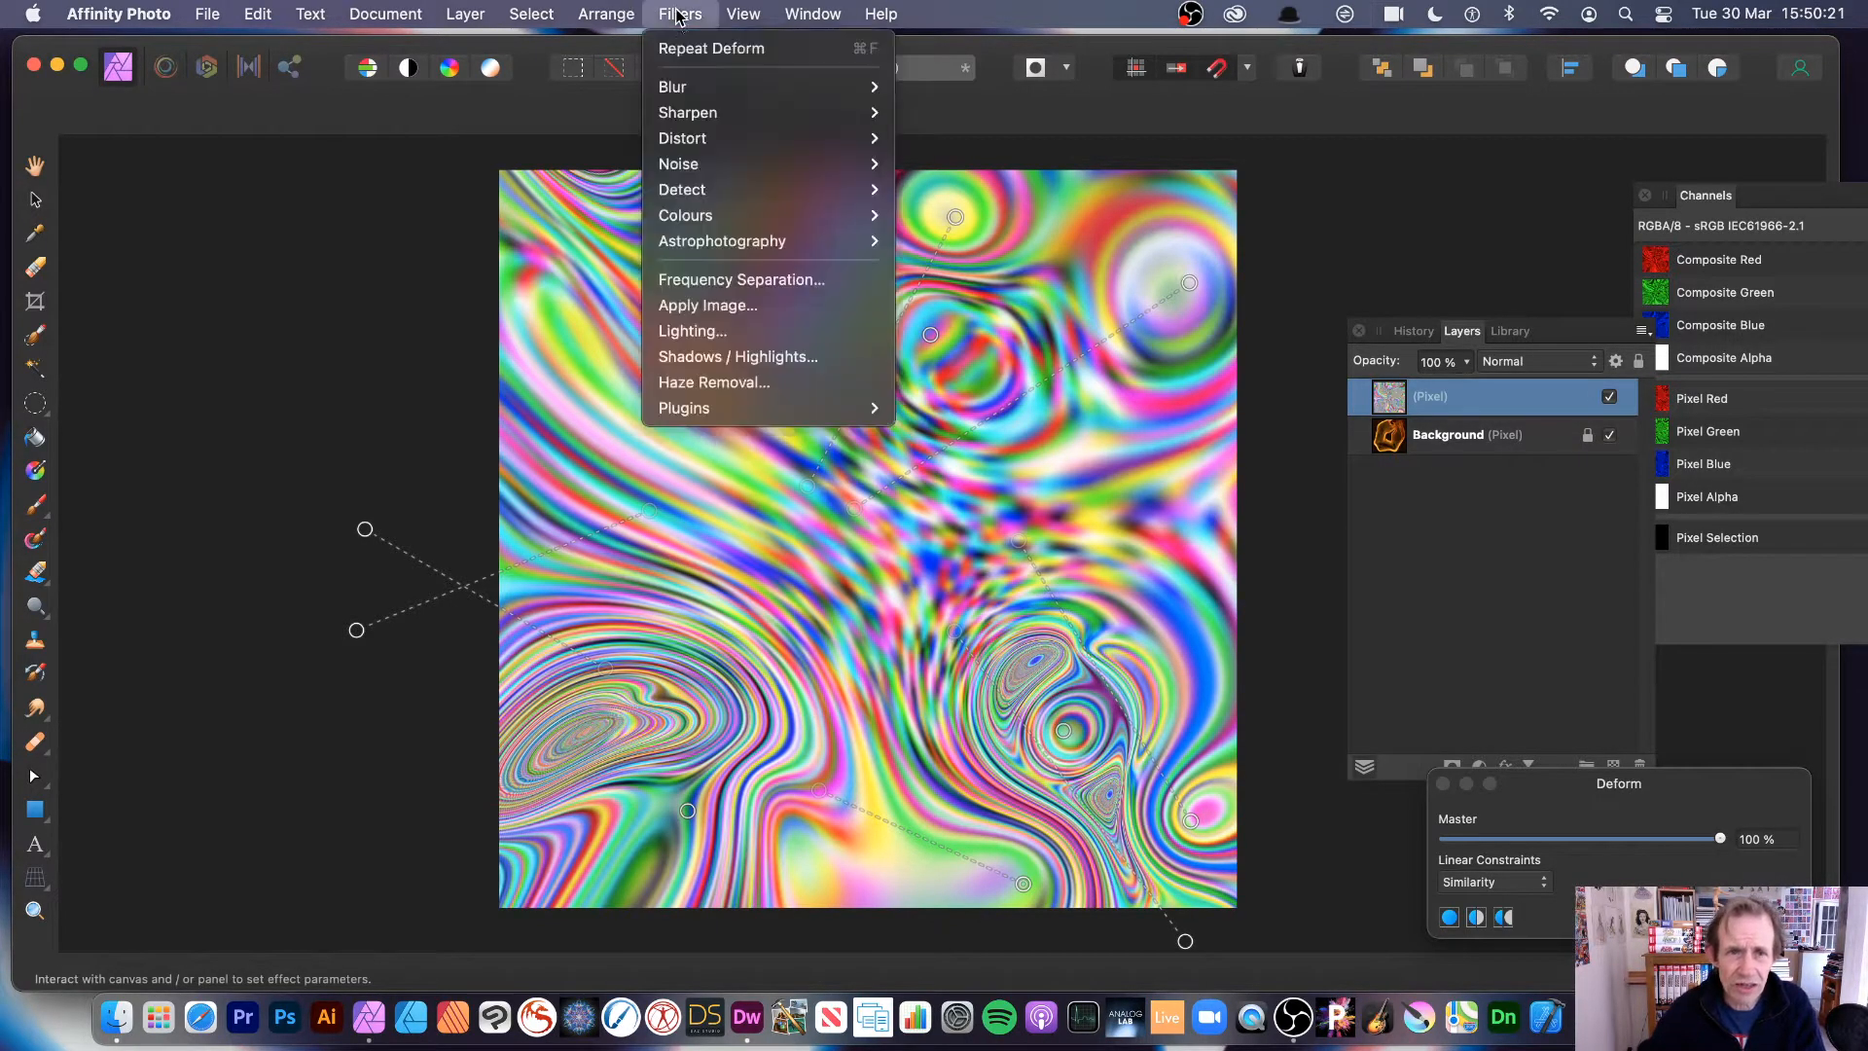
click(1771, 917)
click(1771, 917)
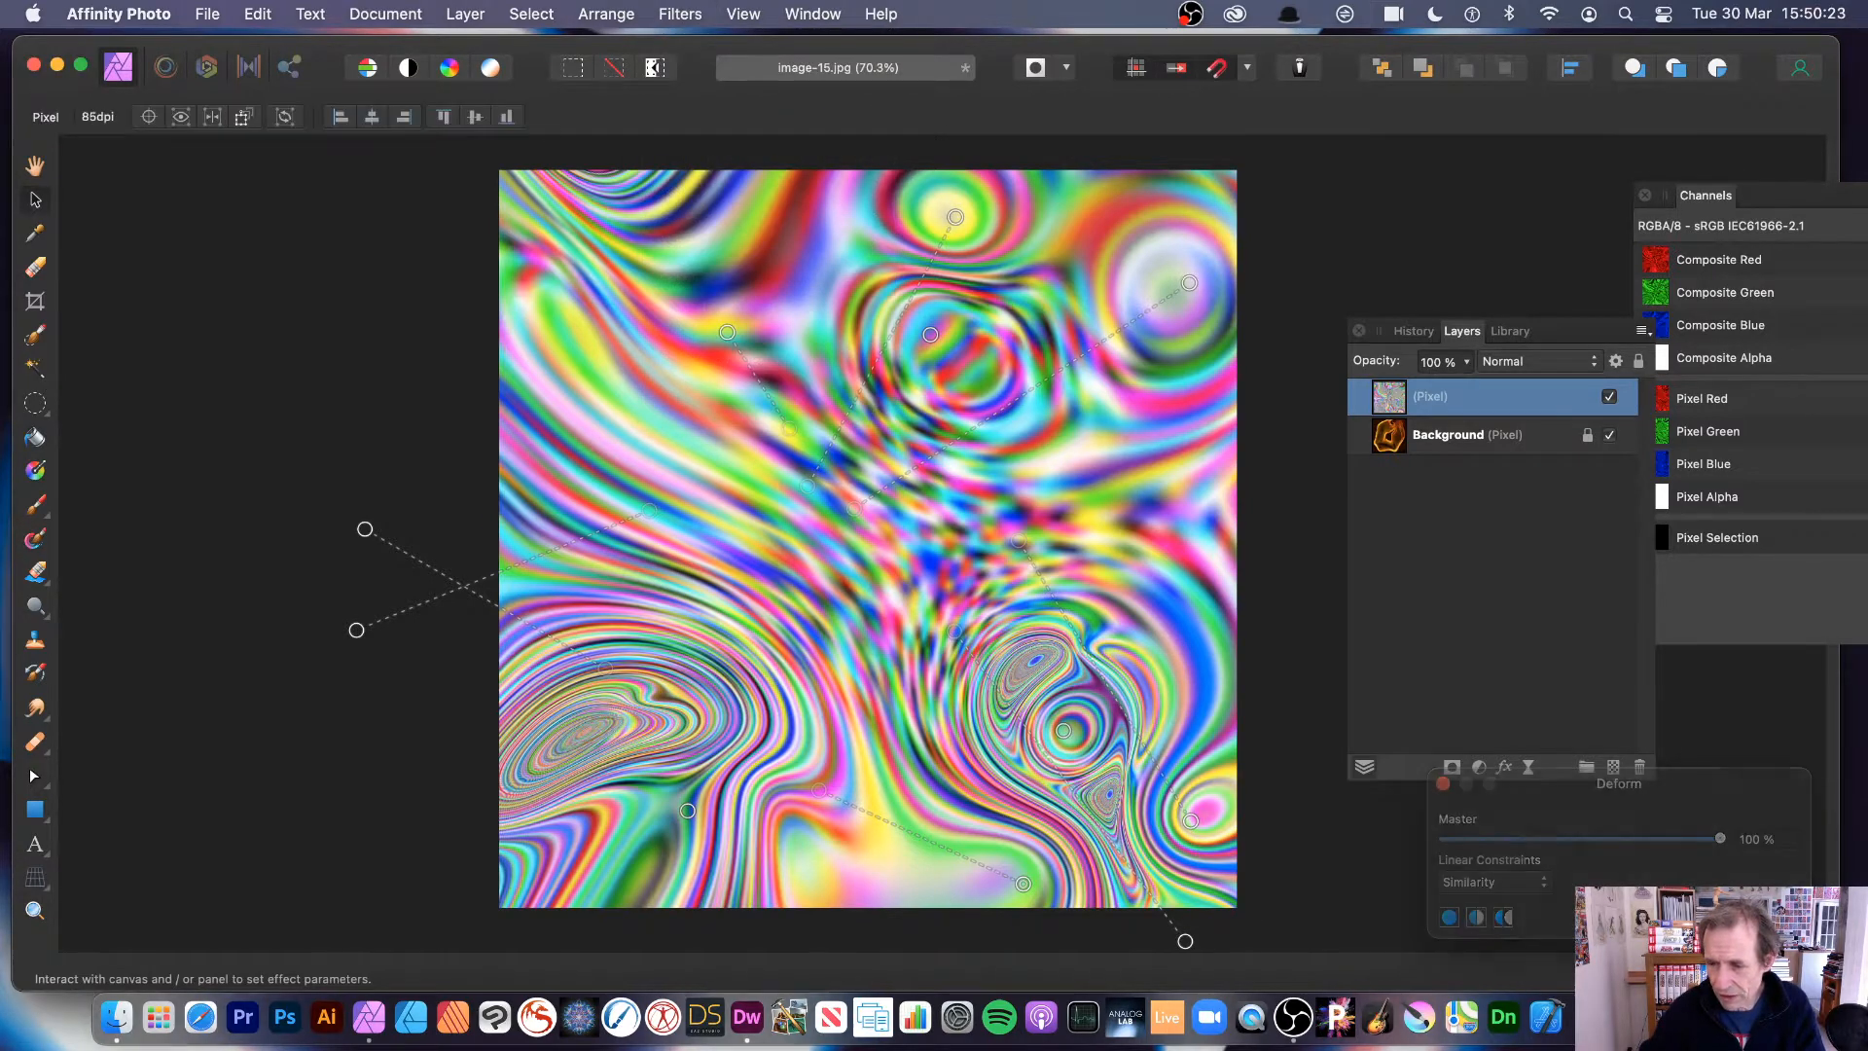
click(683, 12)
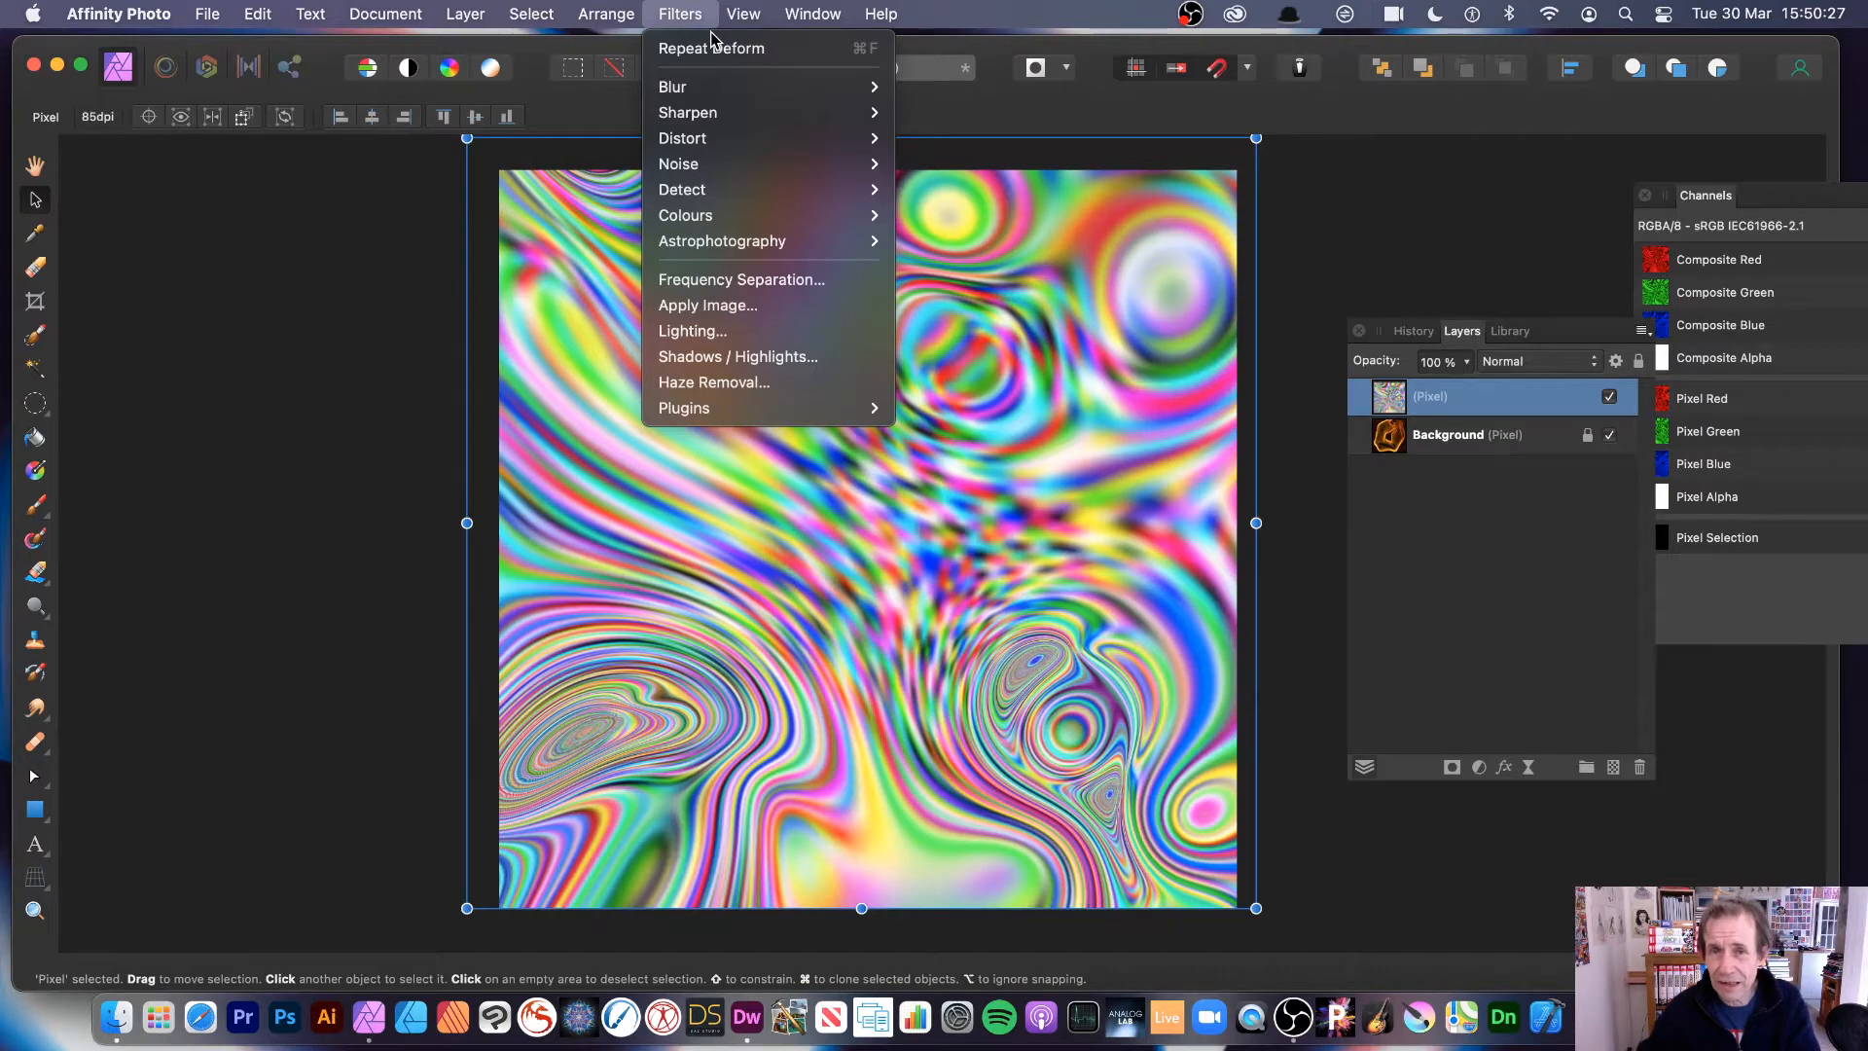
click(720, 48)
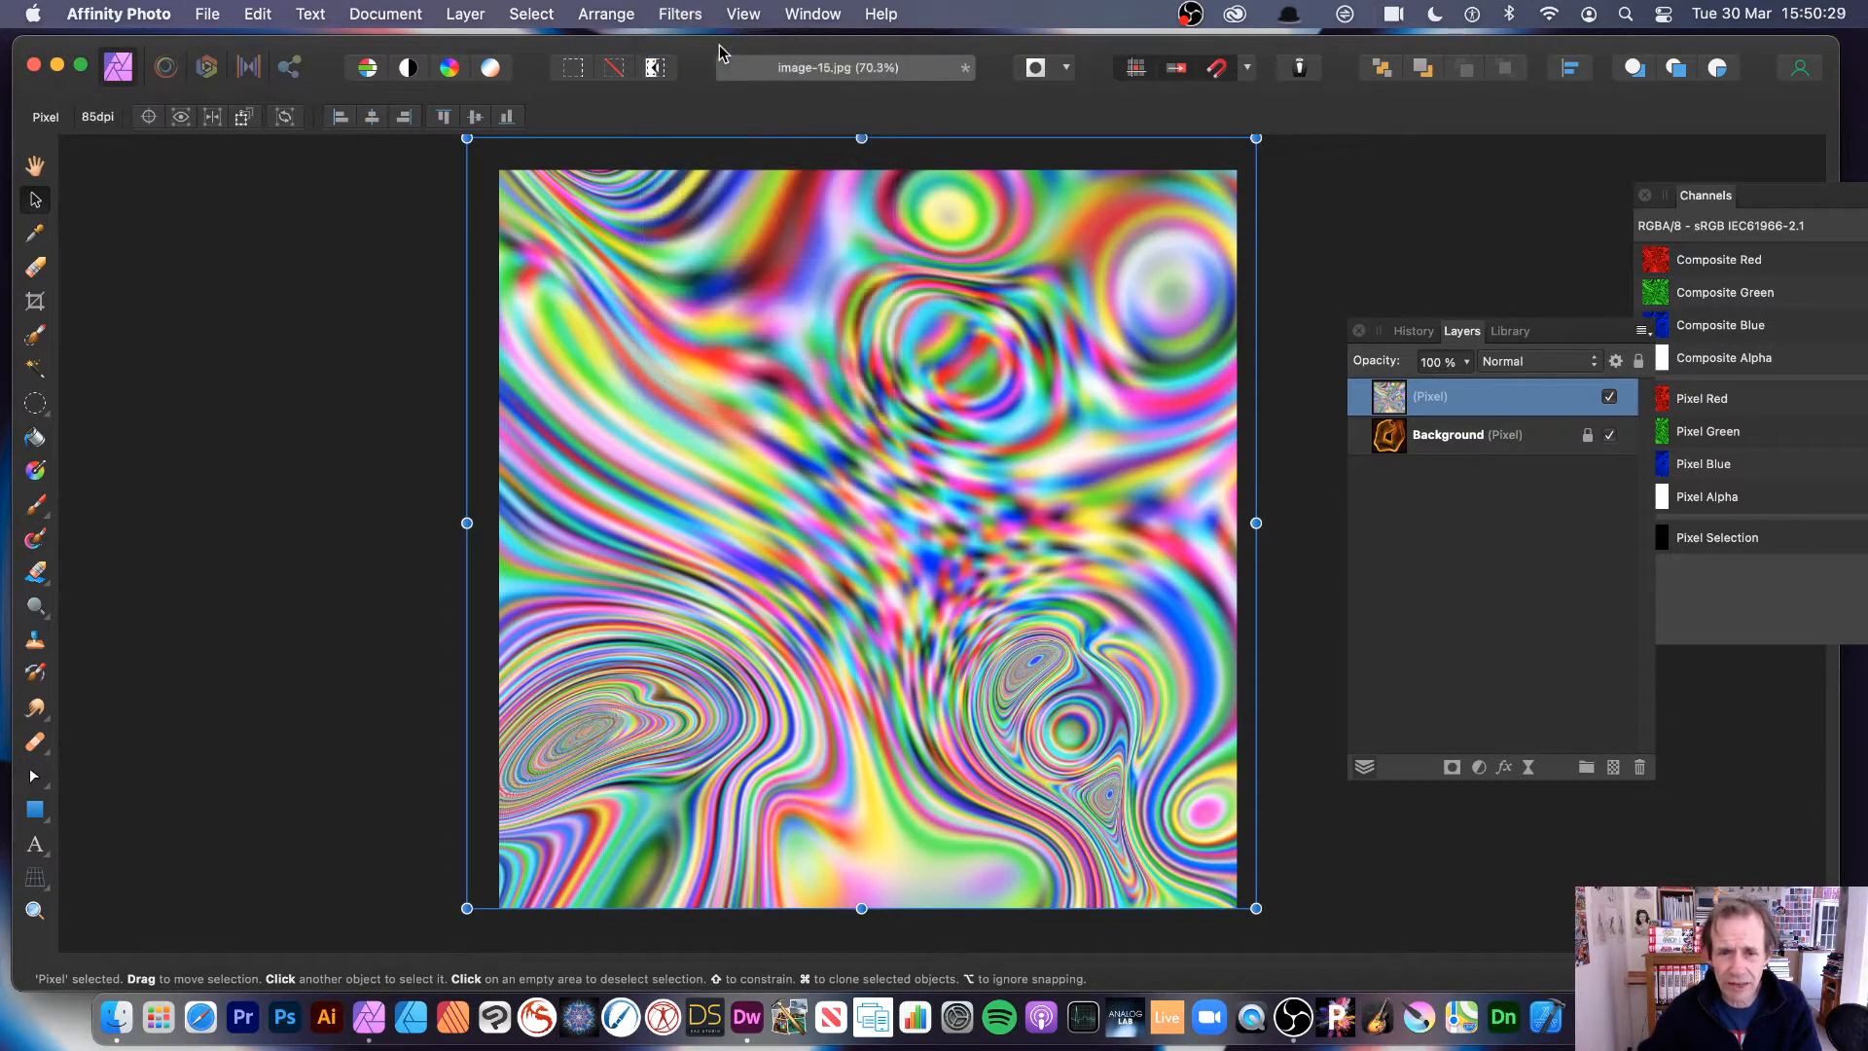
click(680, 13)
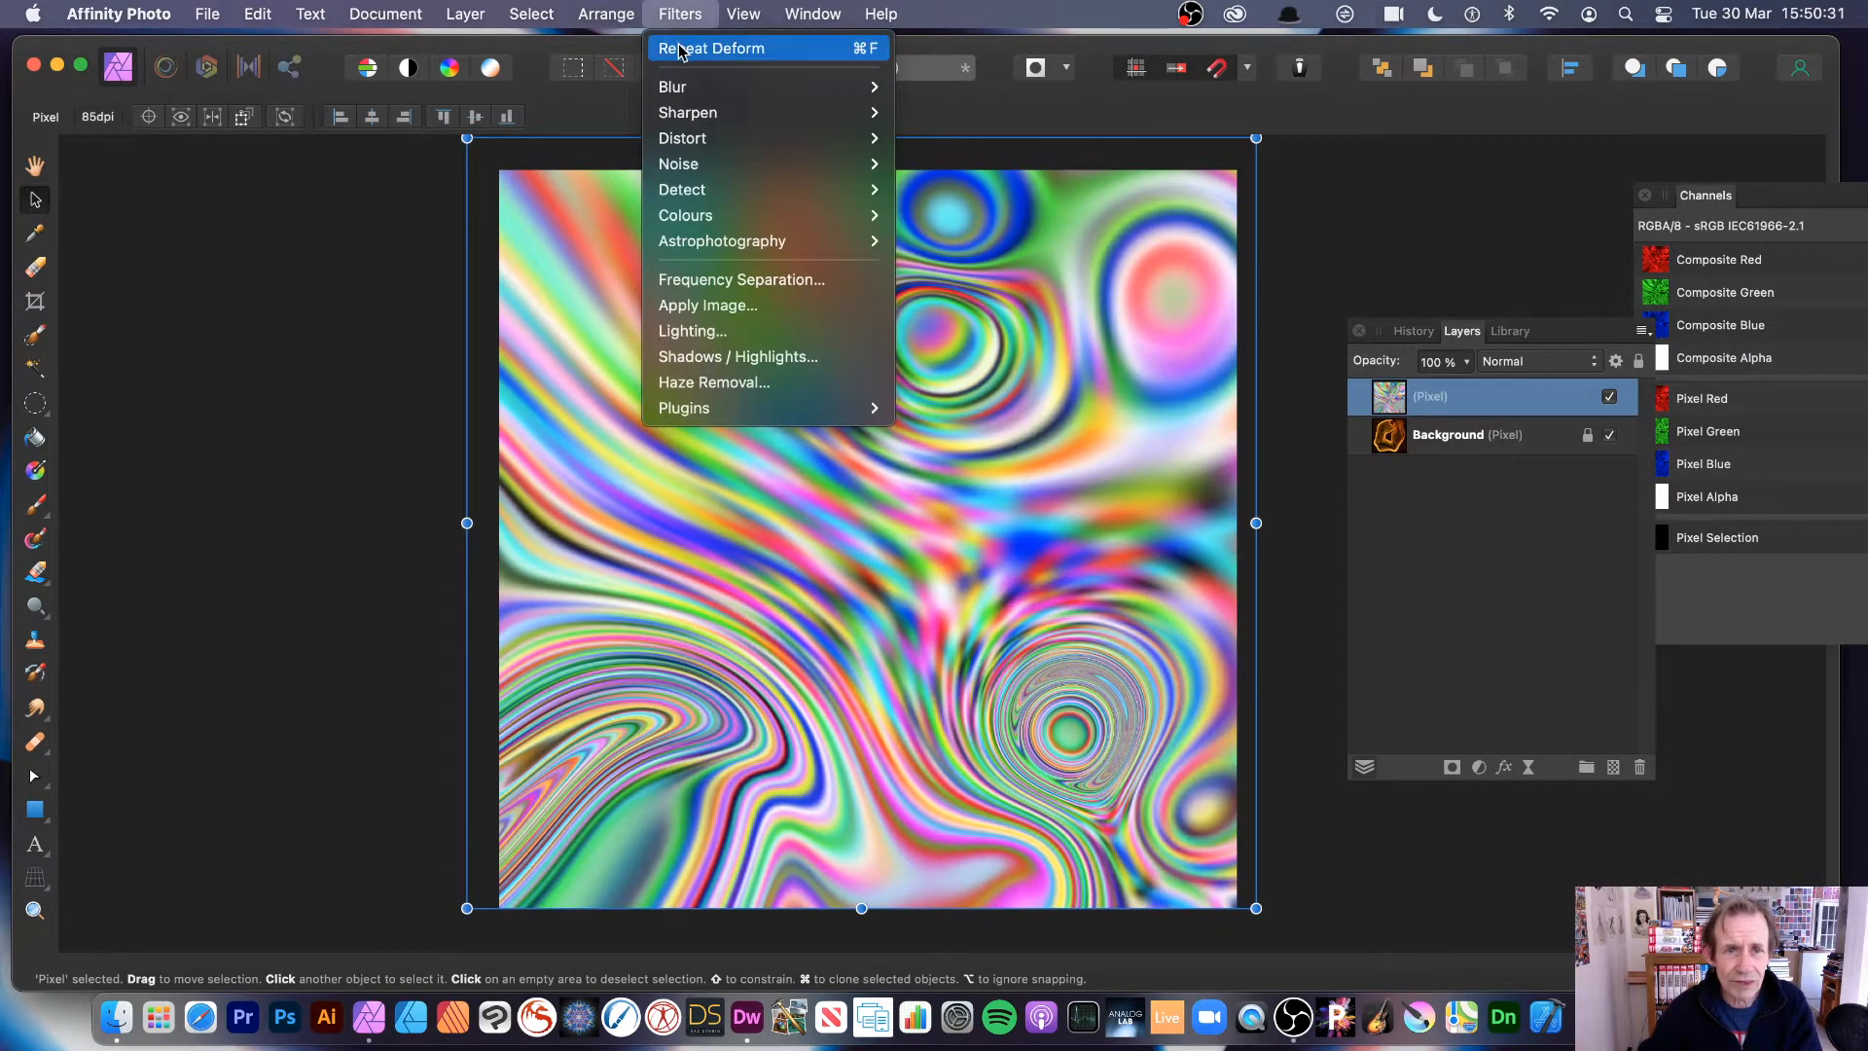
click(681, 48)
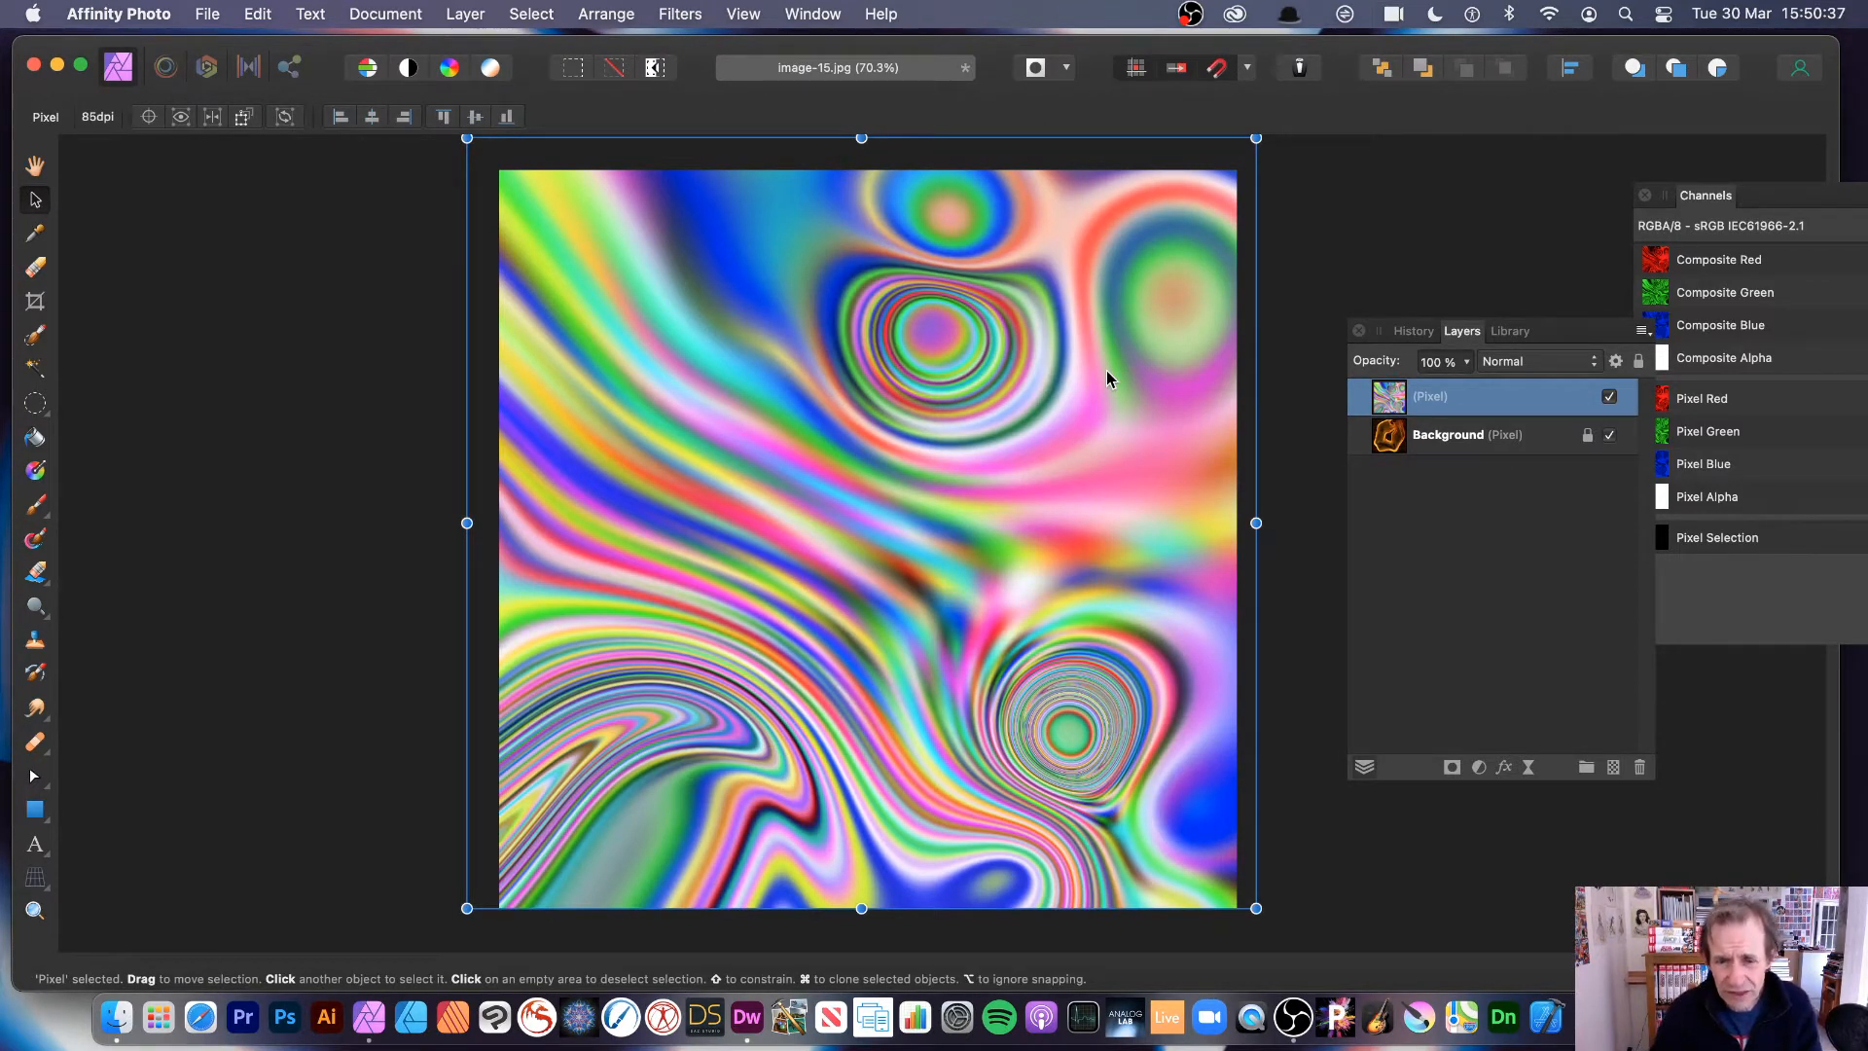
Step: Fade the last Deform using the Linear Burn blend mode at 15%
click(471, 13)
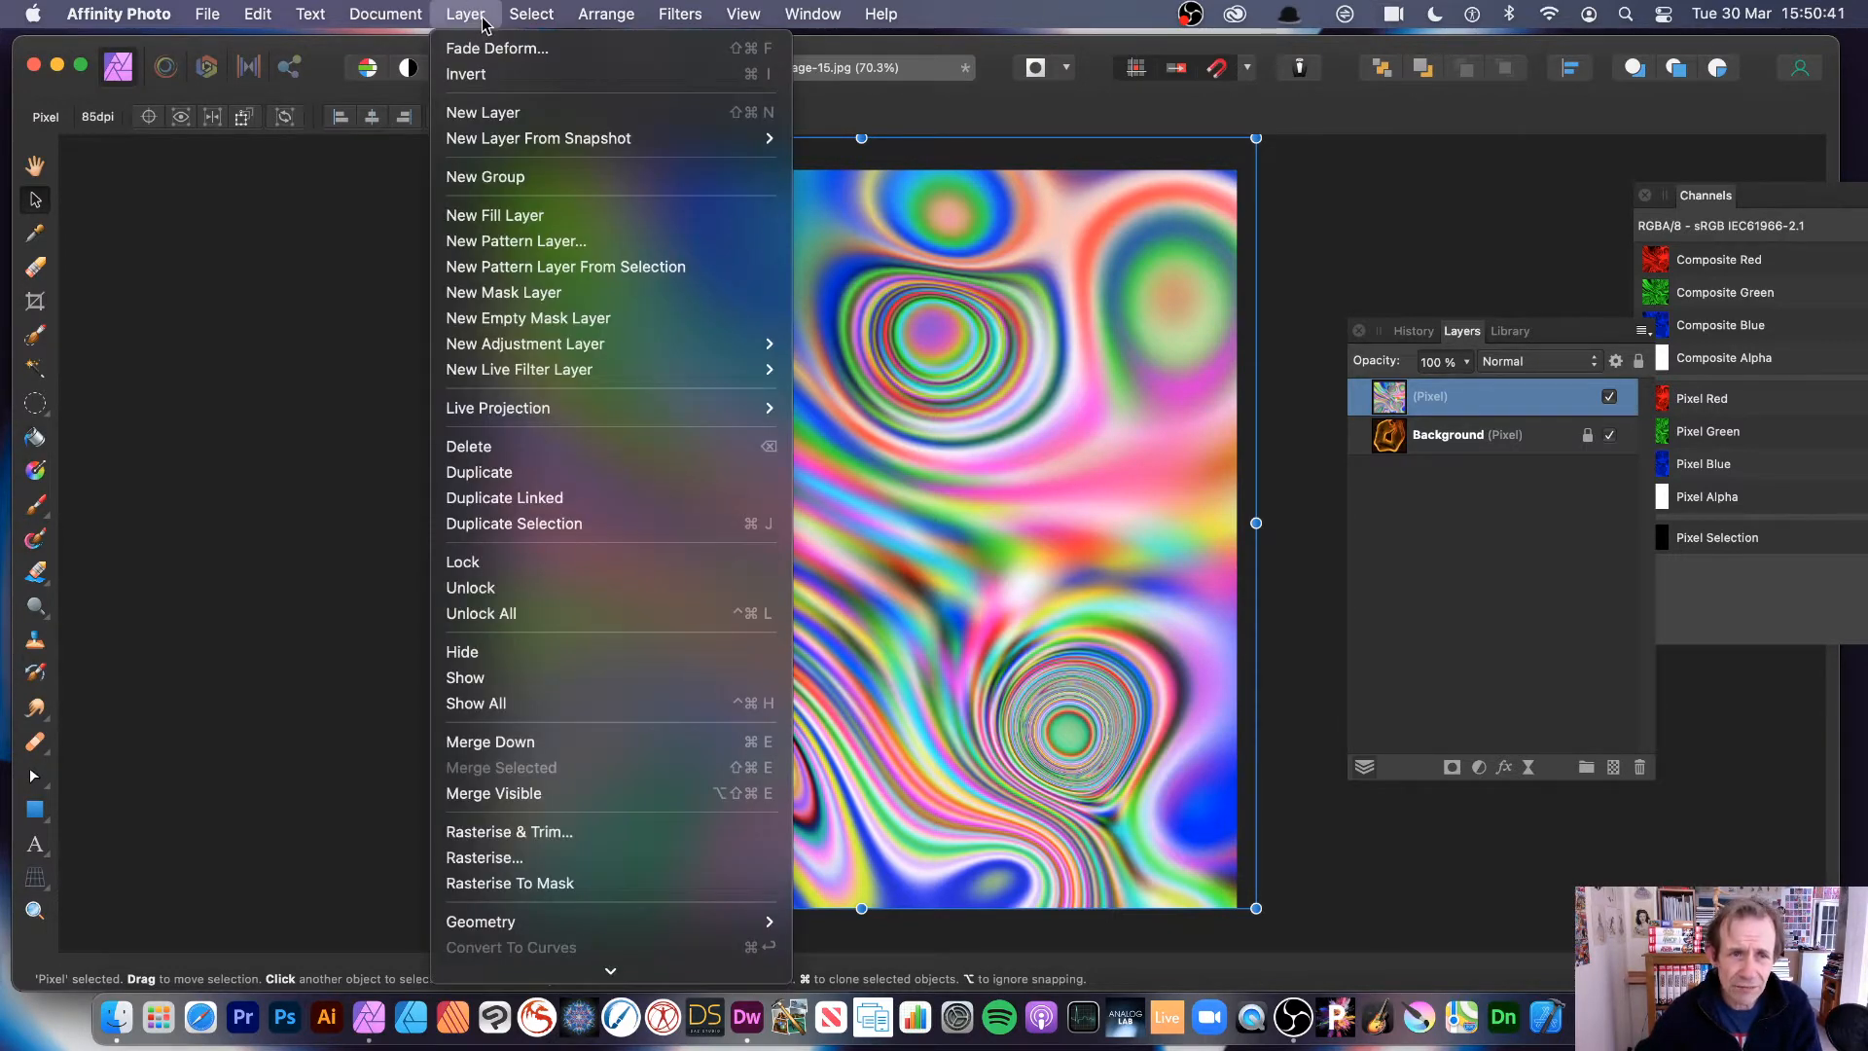
click(497, 49)
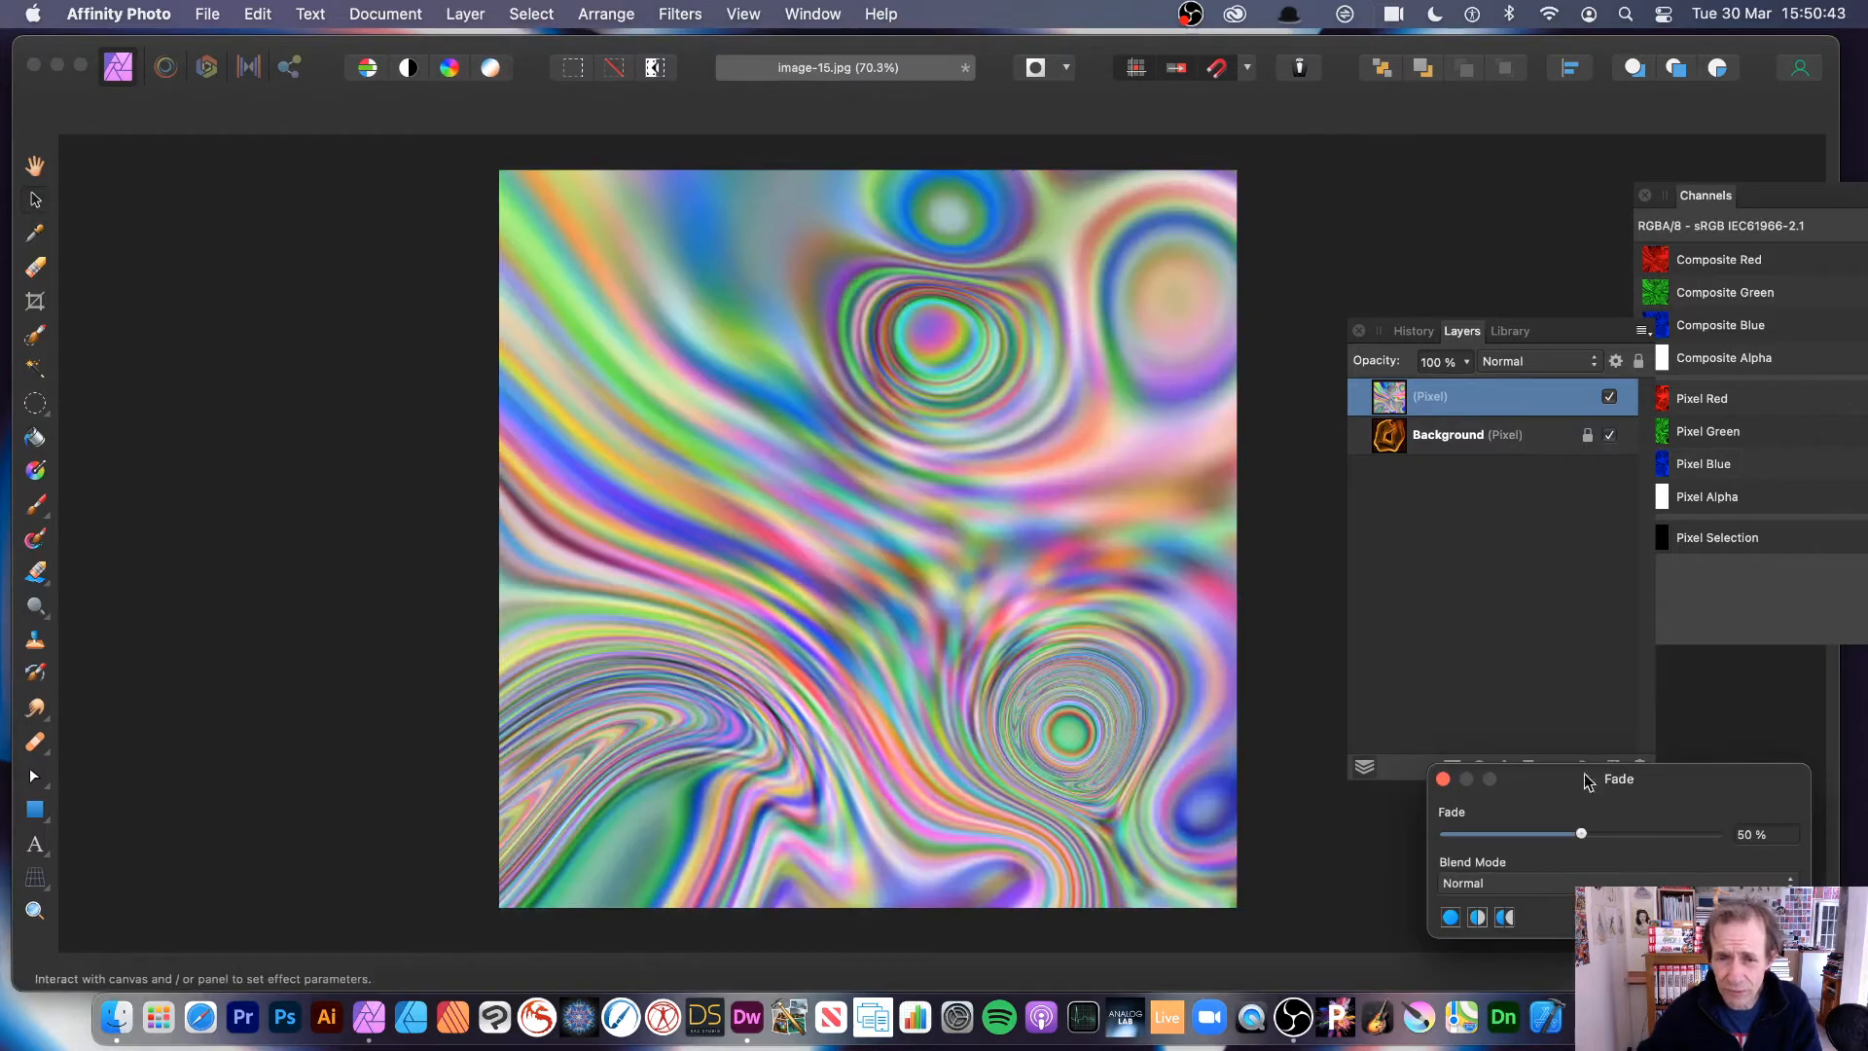
drag(1657, 813, 1003, 436)
click(922, 465)
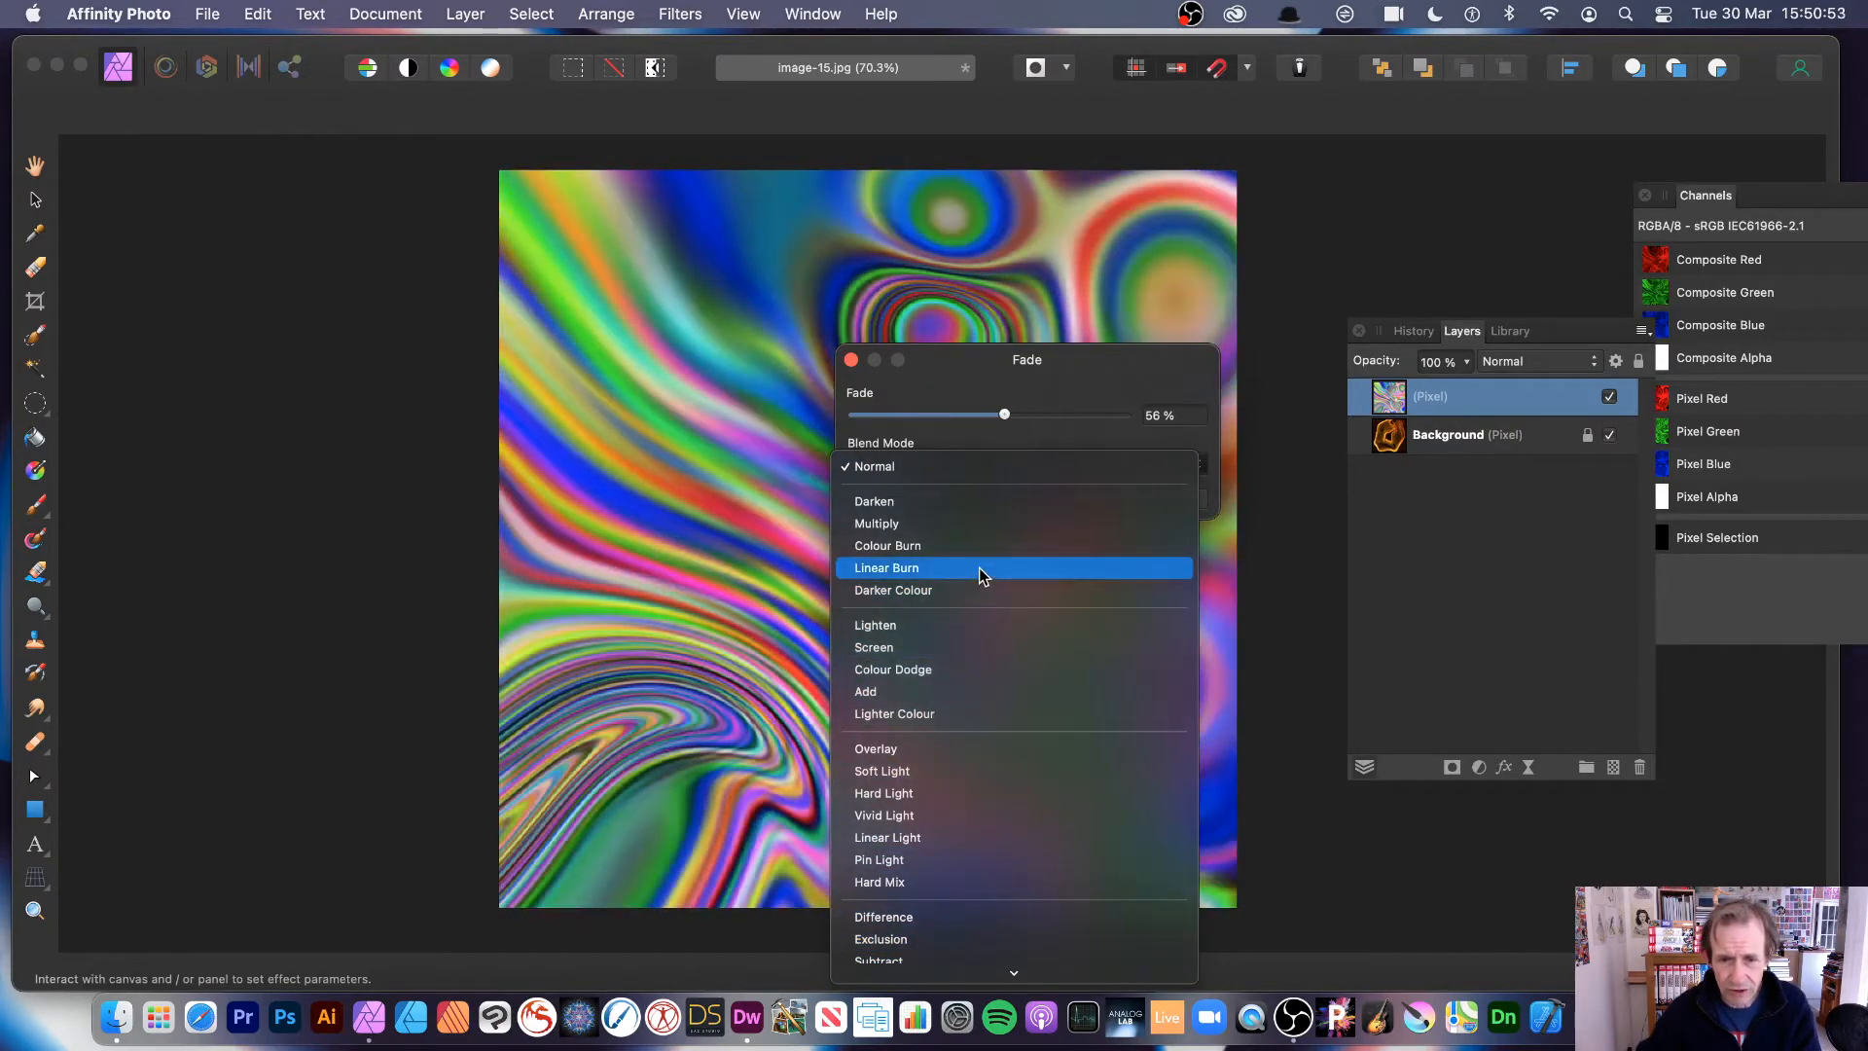
click(978, 569)
drag(1004, 415, 900, 418)
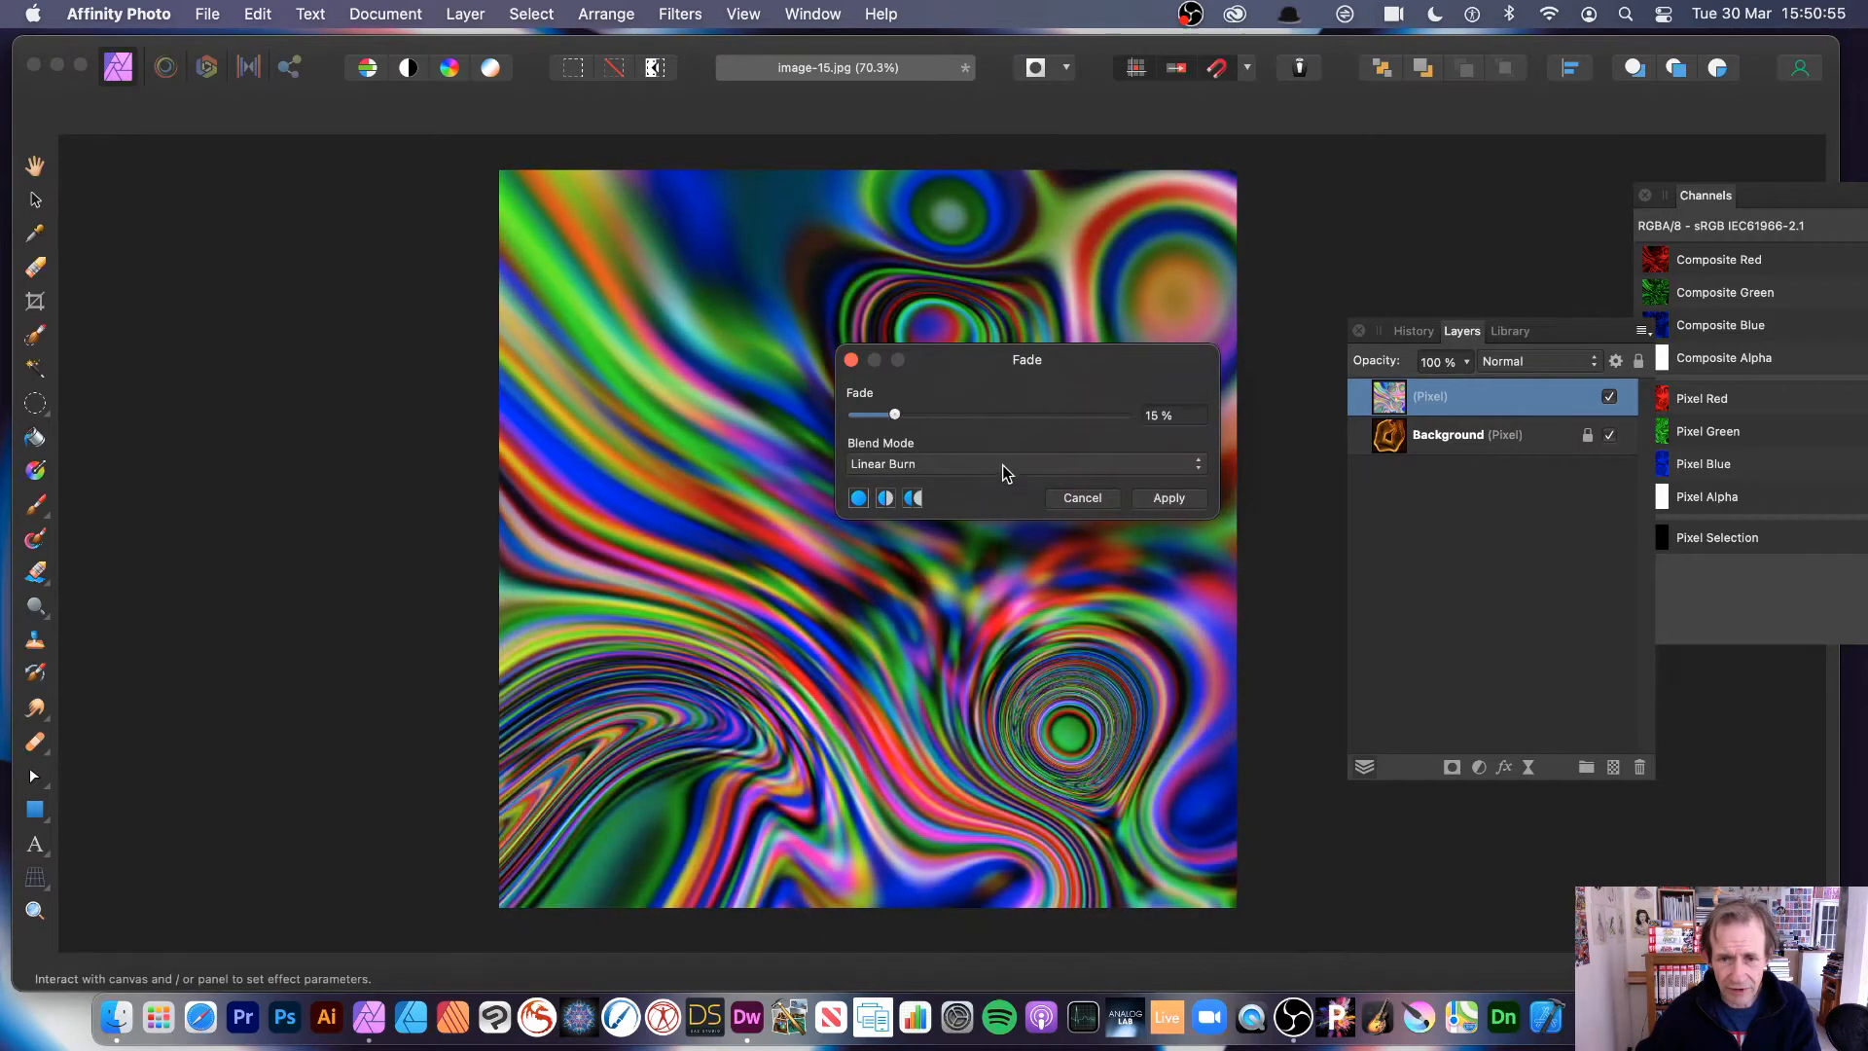
Step: Change the fade's blend mode to Difference, lower the fade amount slightly, and apply it
click(1002, 465)
click(942, 817)
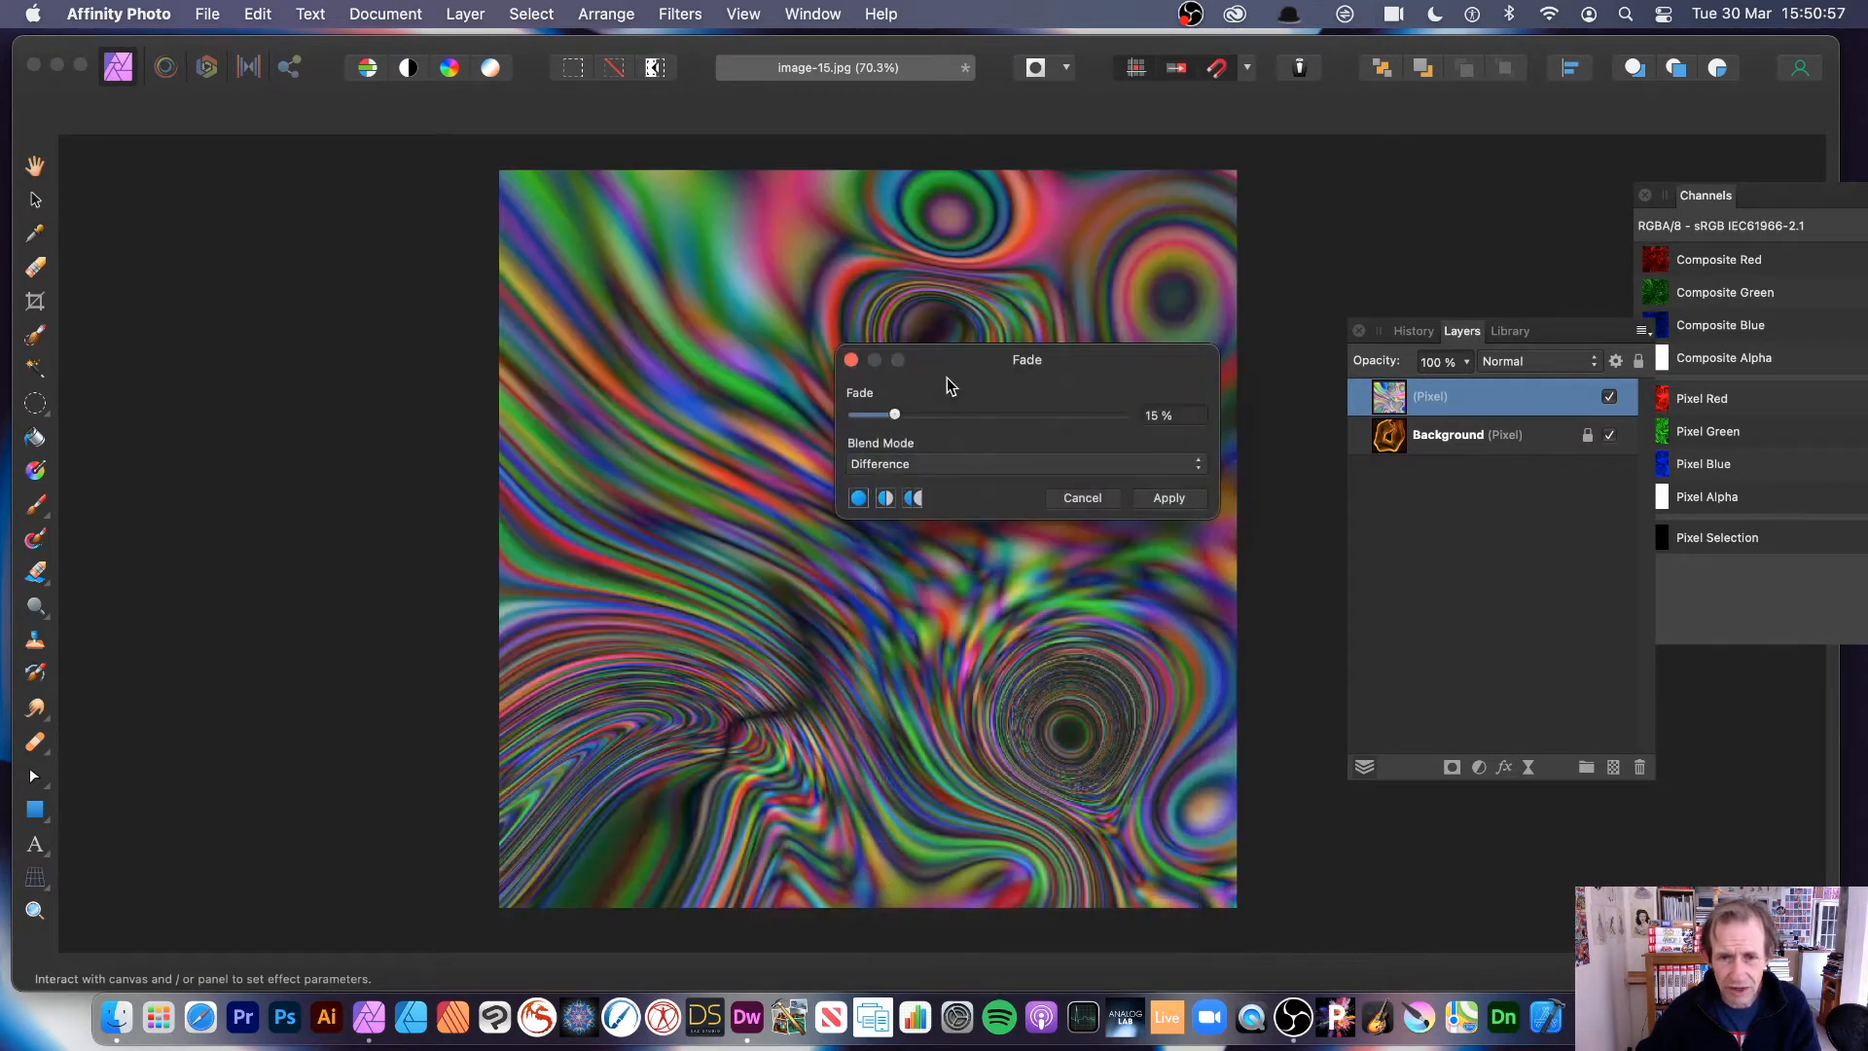
drag(948, 377, 1357, 359)
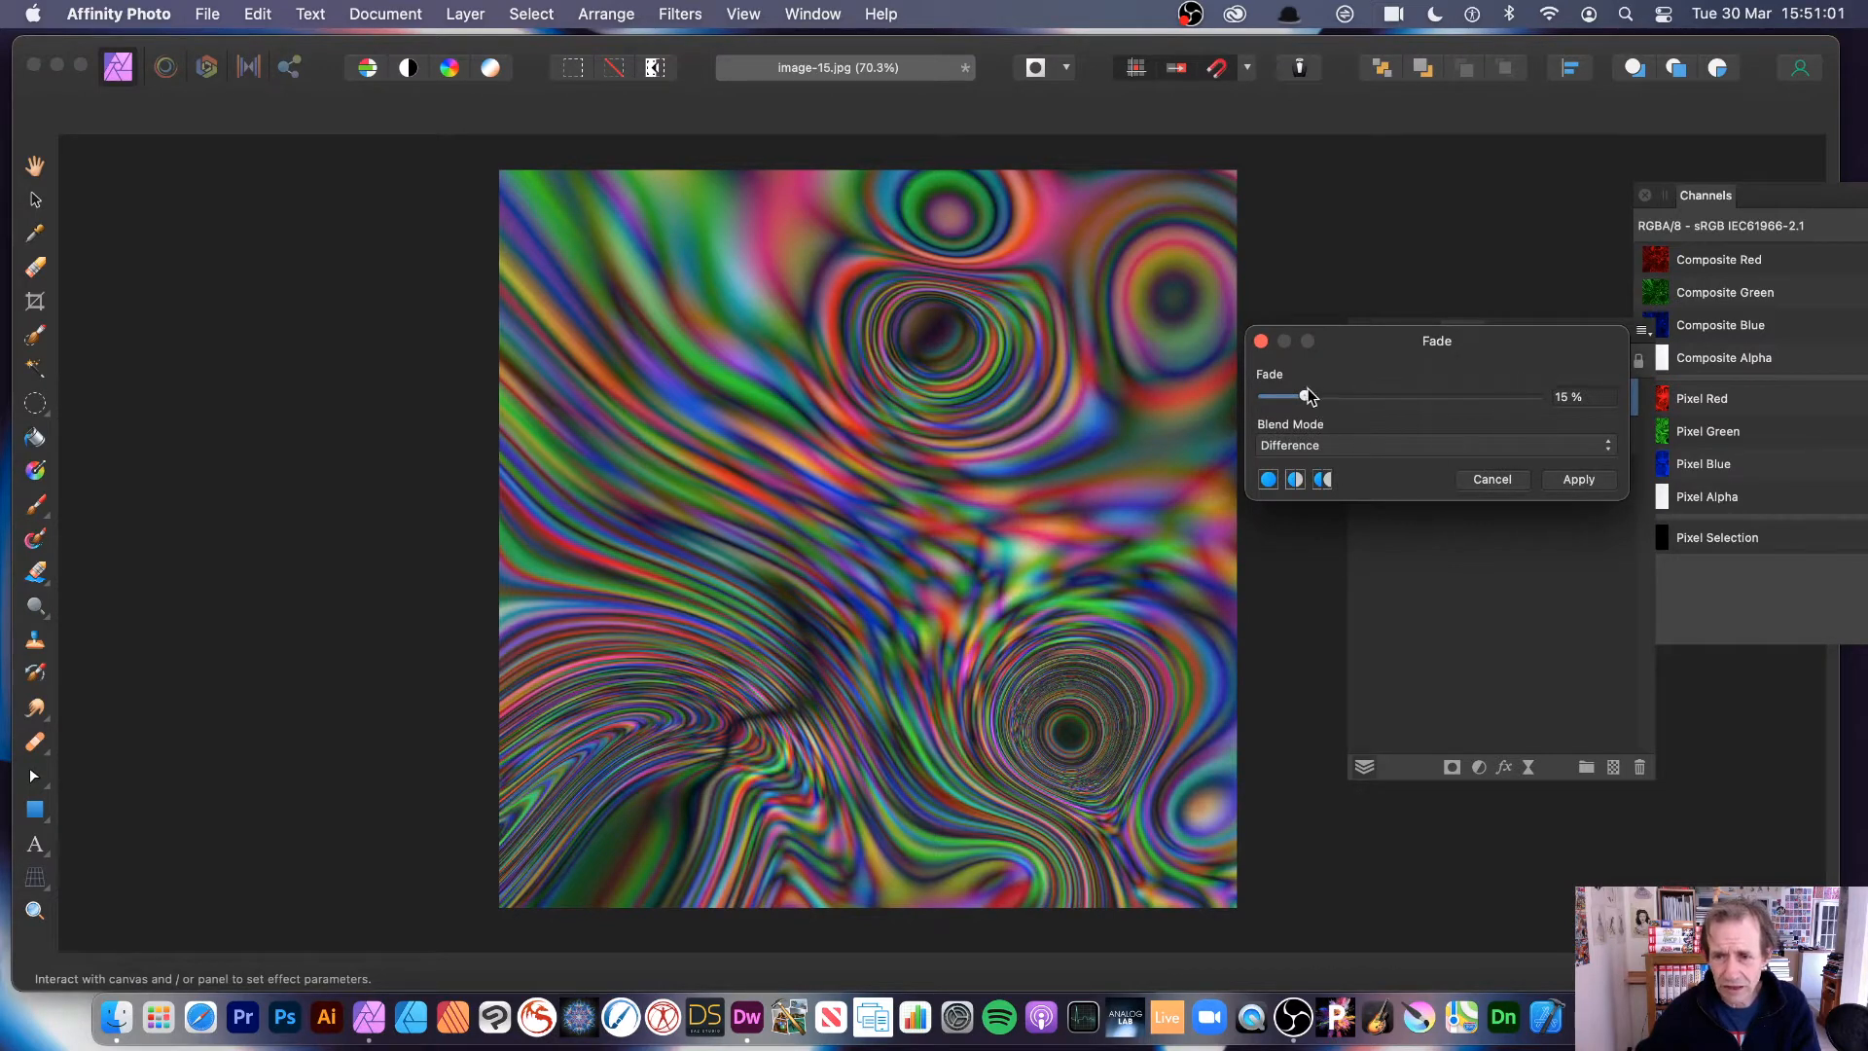
drag(1308, 396, 1287, 393)
click(1562, 478)
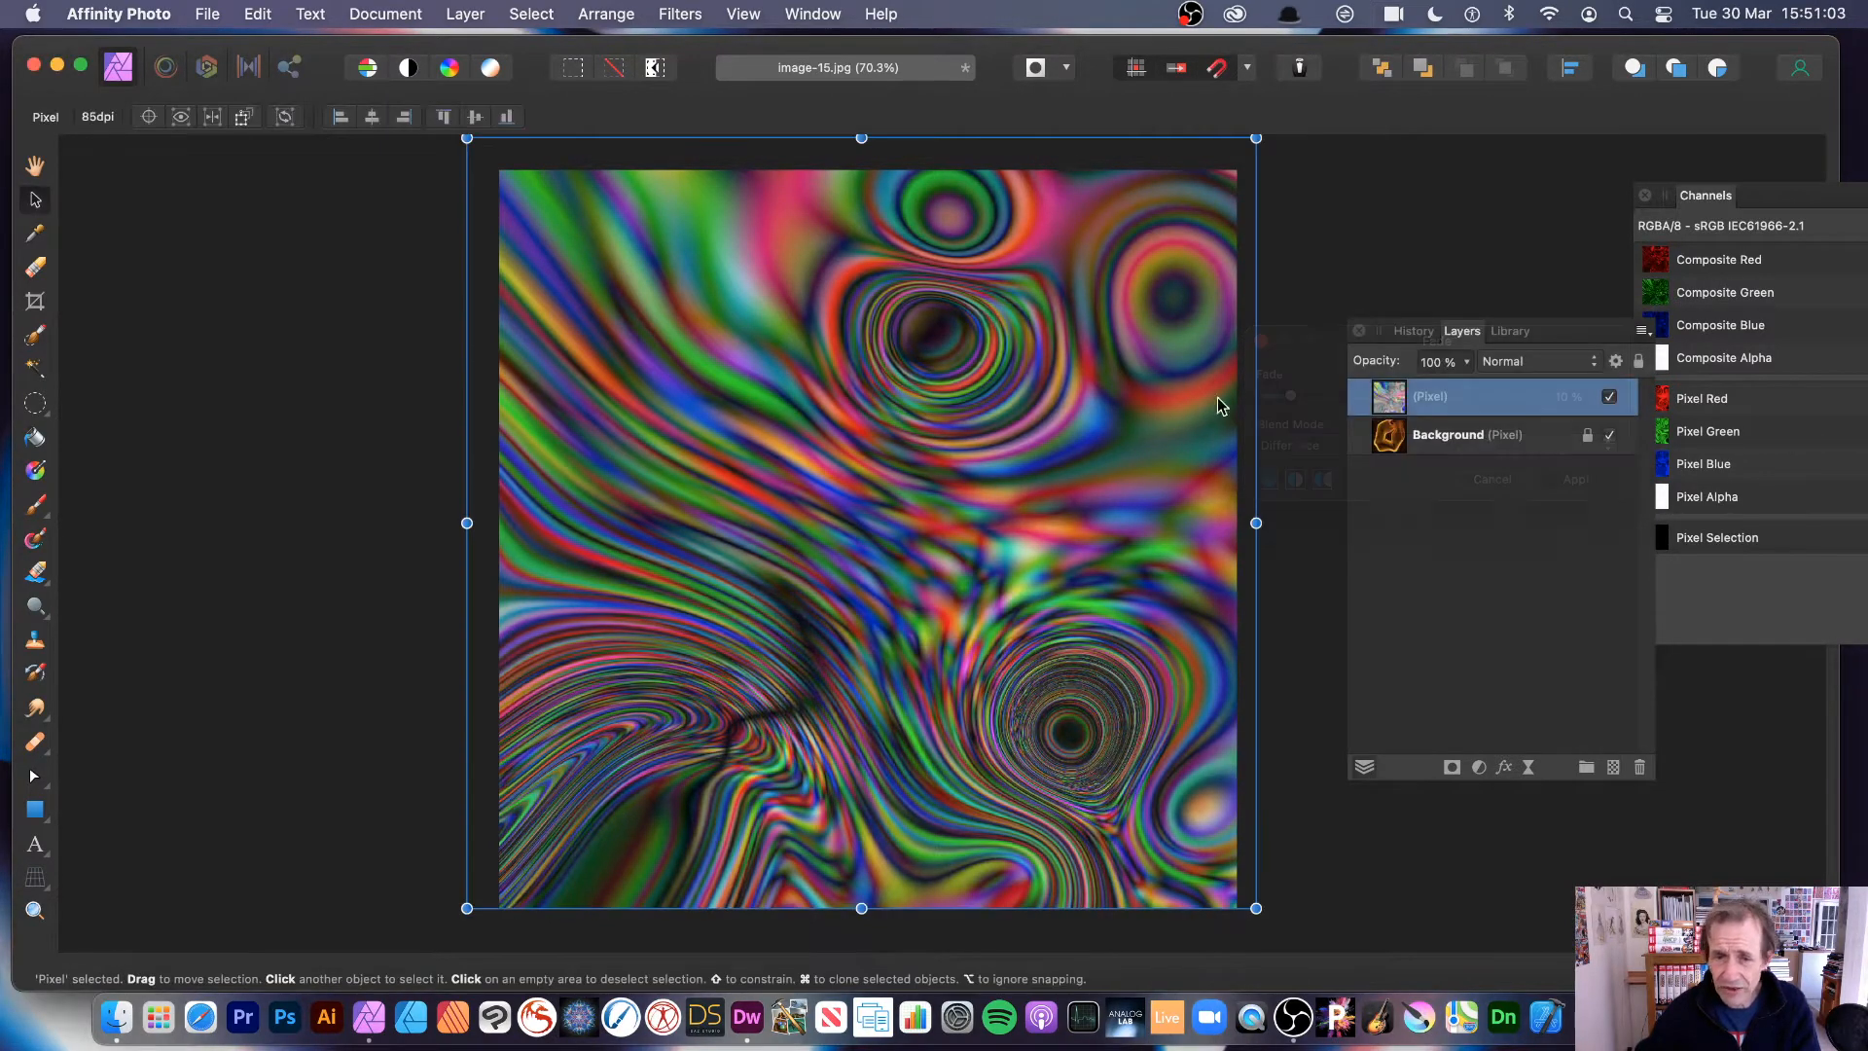
Step: Repeat the Deform filter once on the pixel layer
click(680, 13)
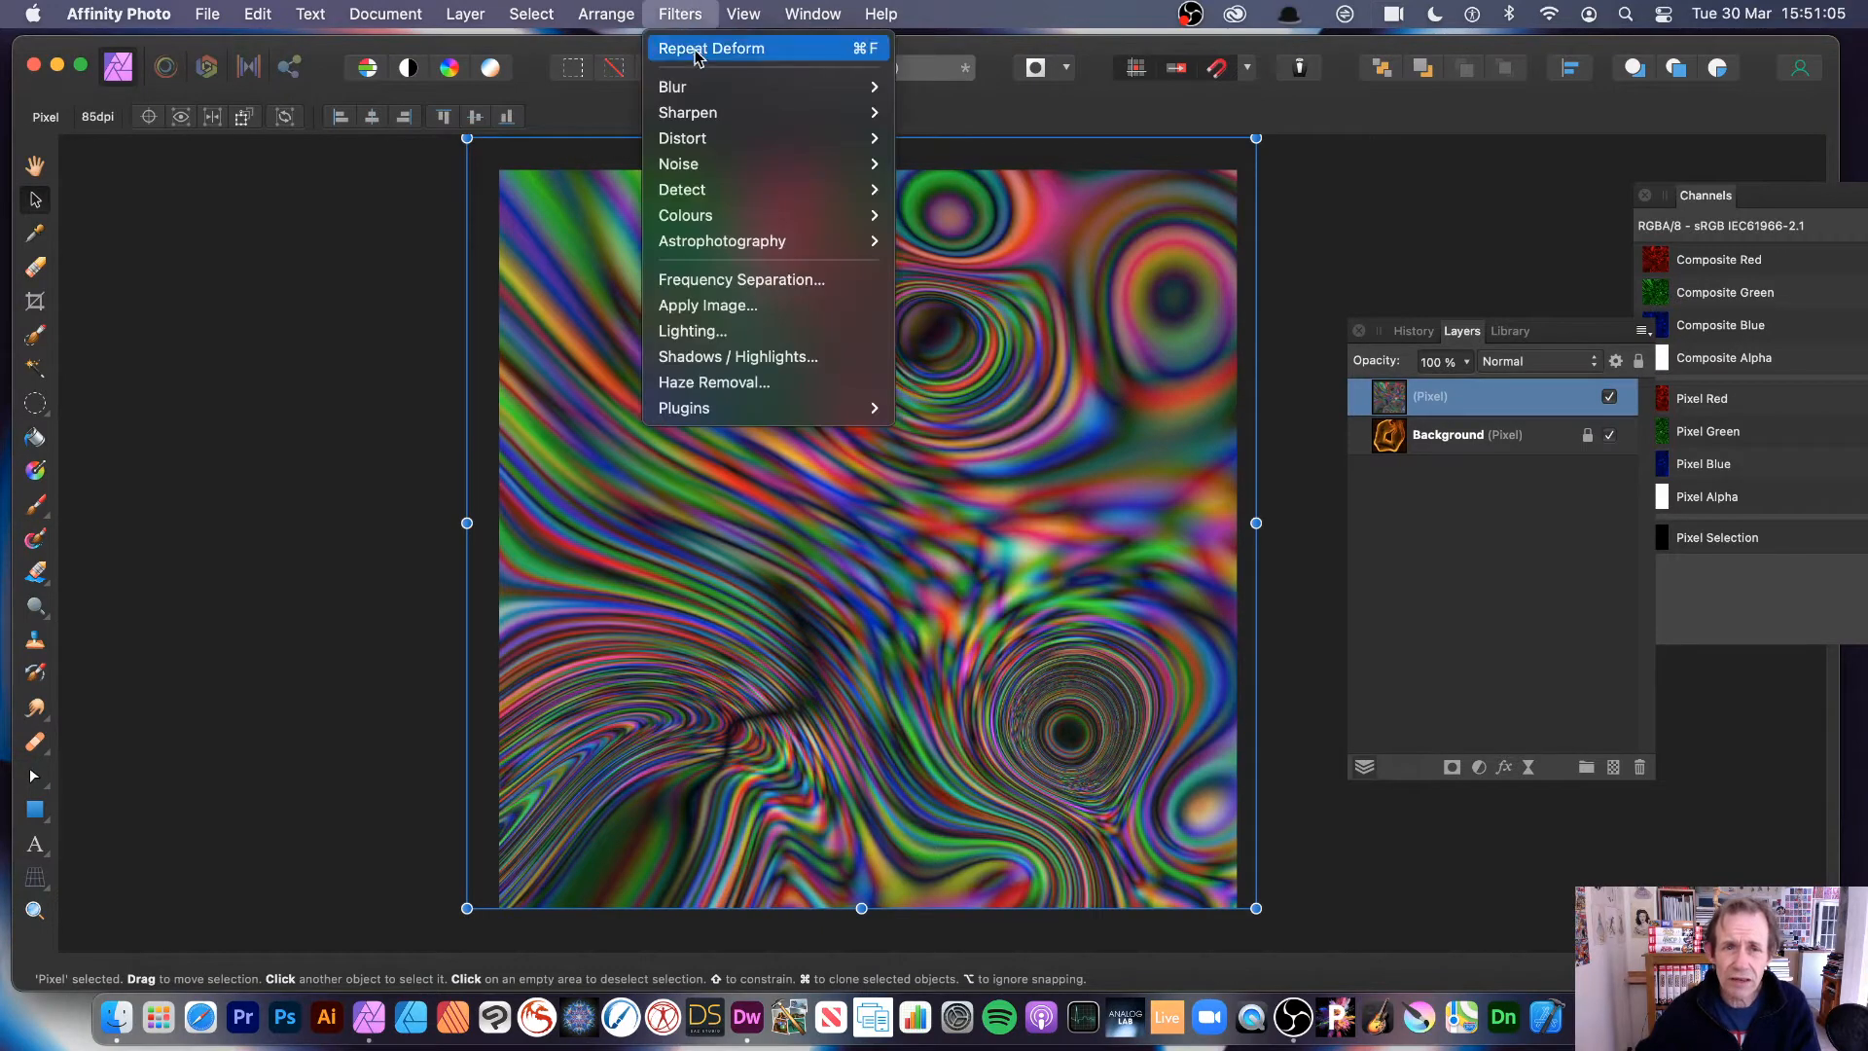
click(696, 50)
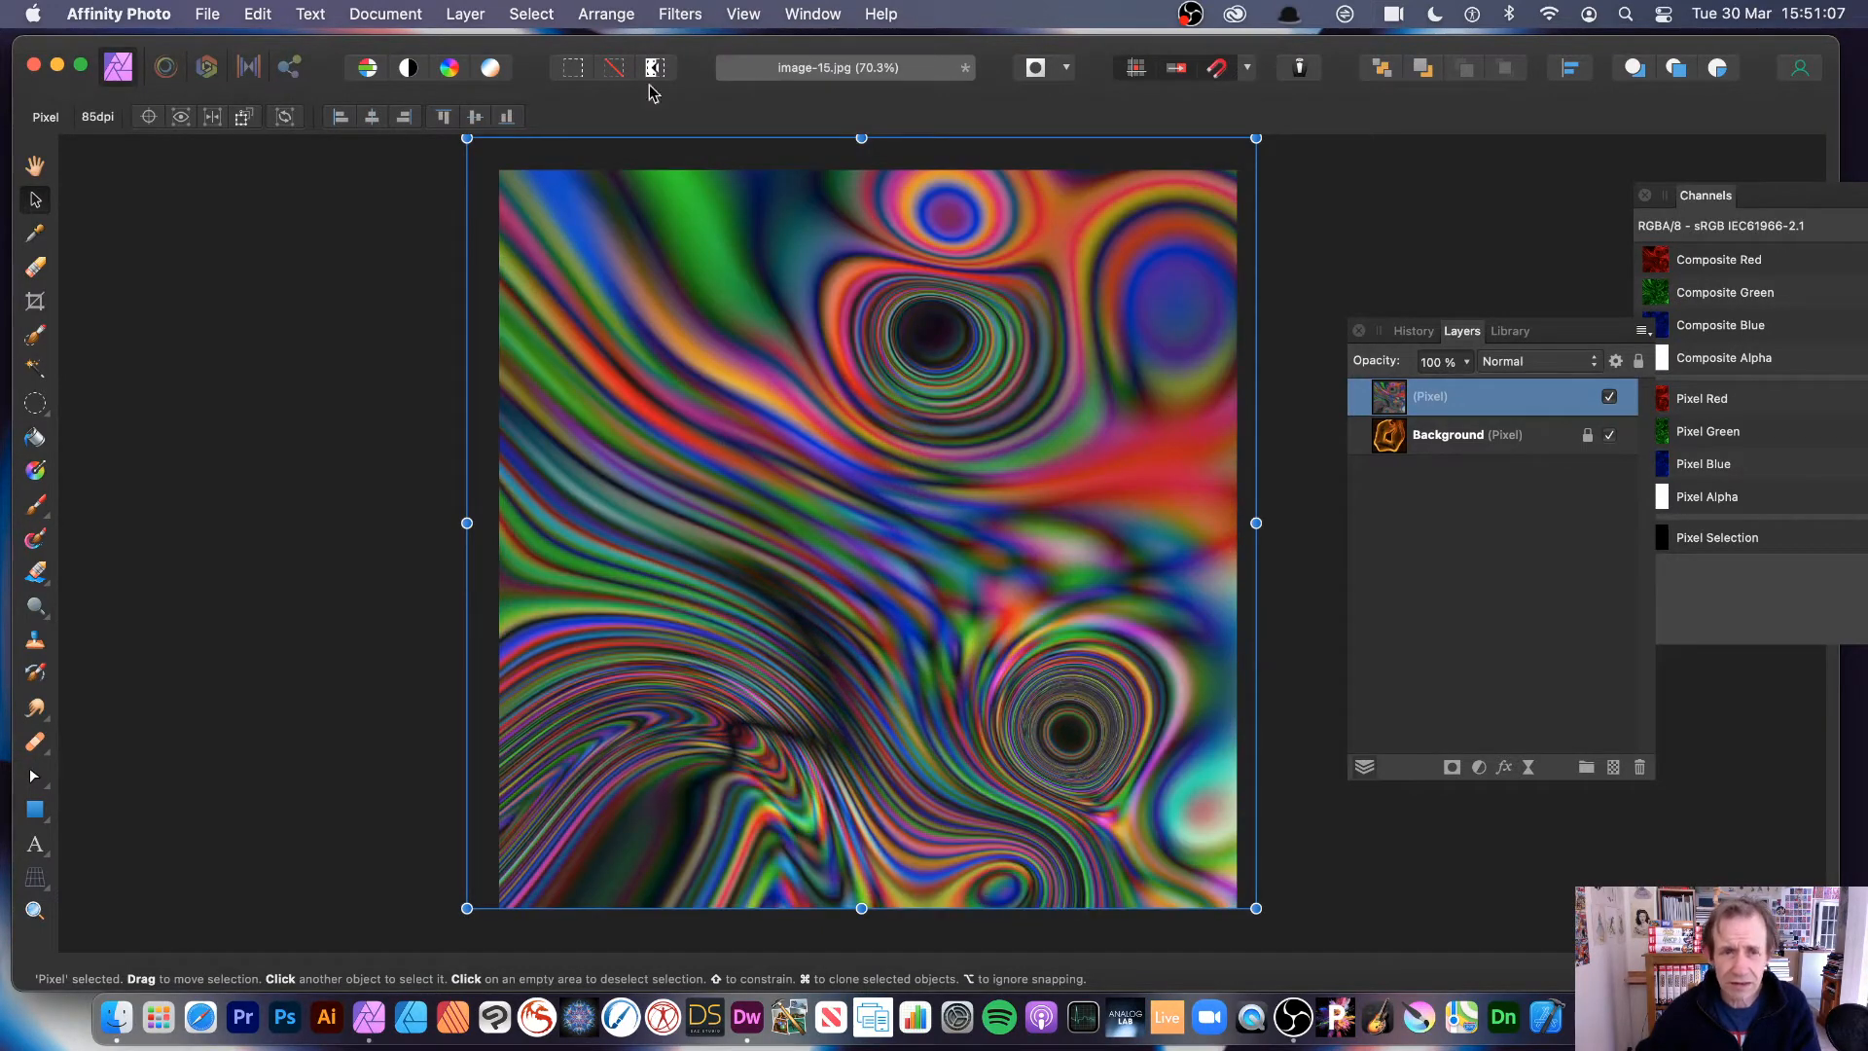
Step: Start another Deform and pull points towards the upper middle, the lower-left area, beyond the lower-right corner and beyond the upper-right edge
click(689, 18)
mouse_move(731, 141)
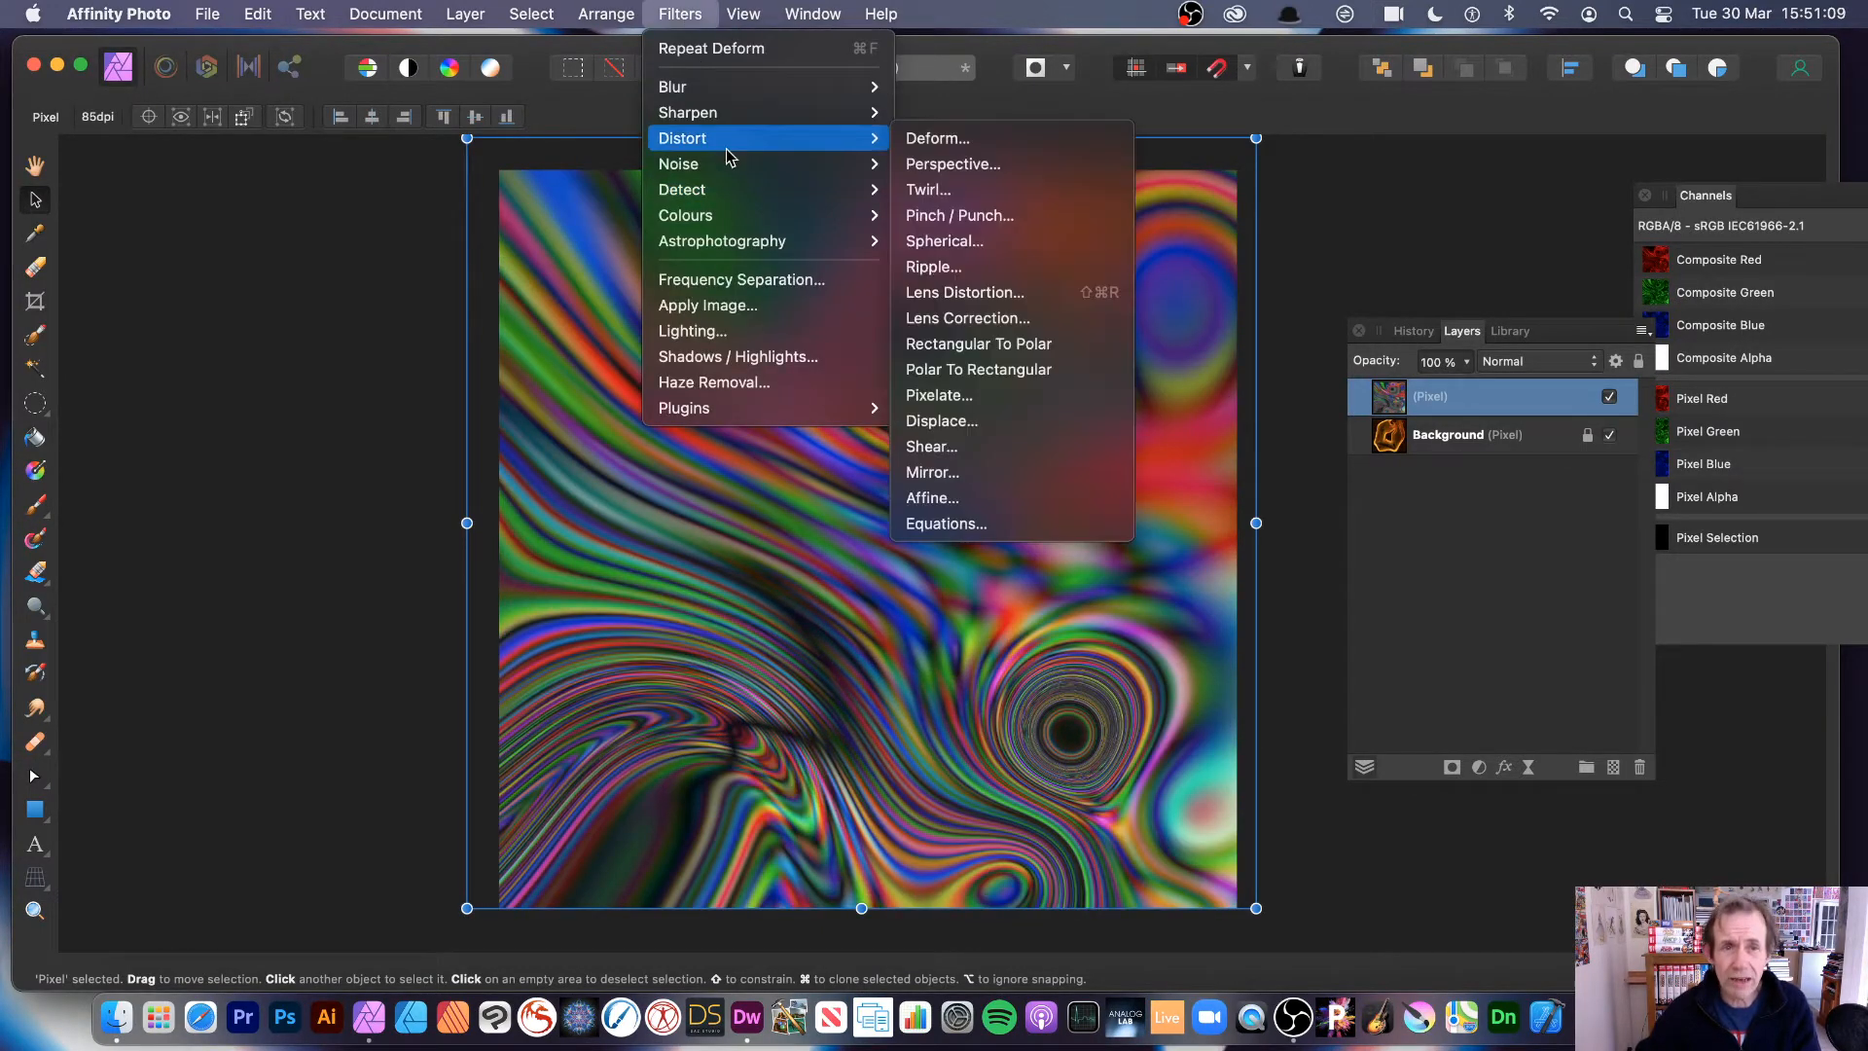
click(1005, 150)
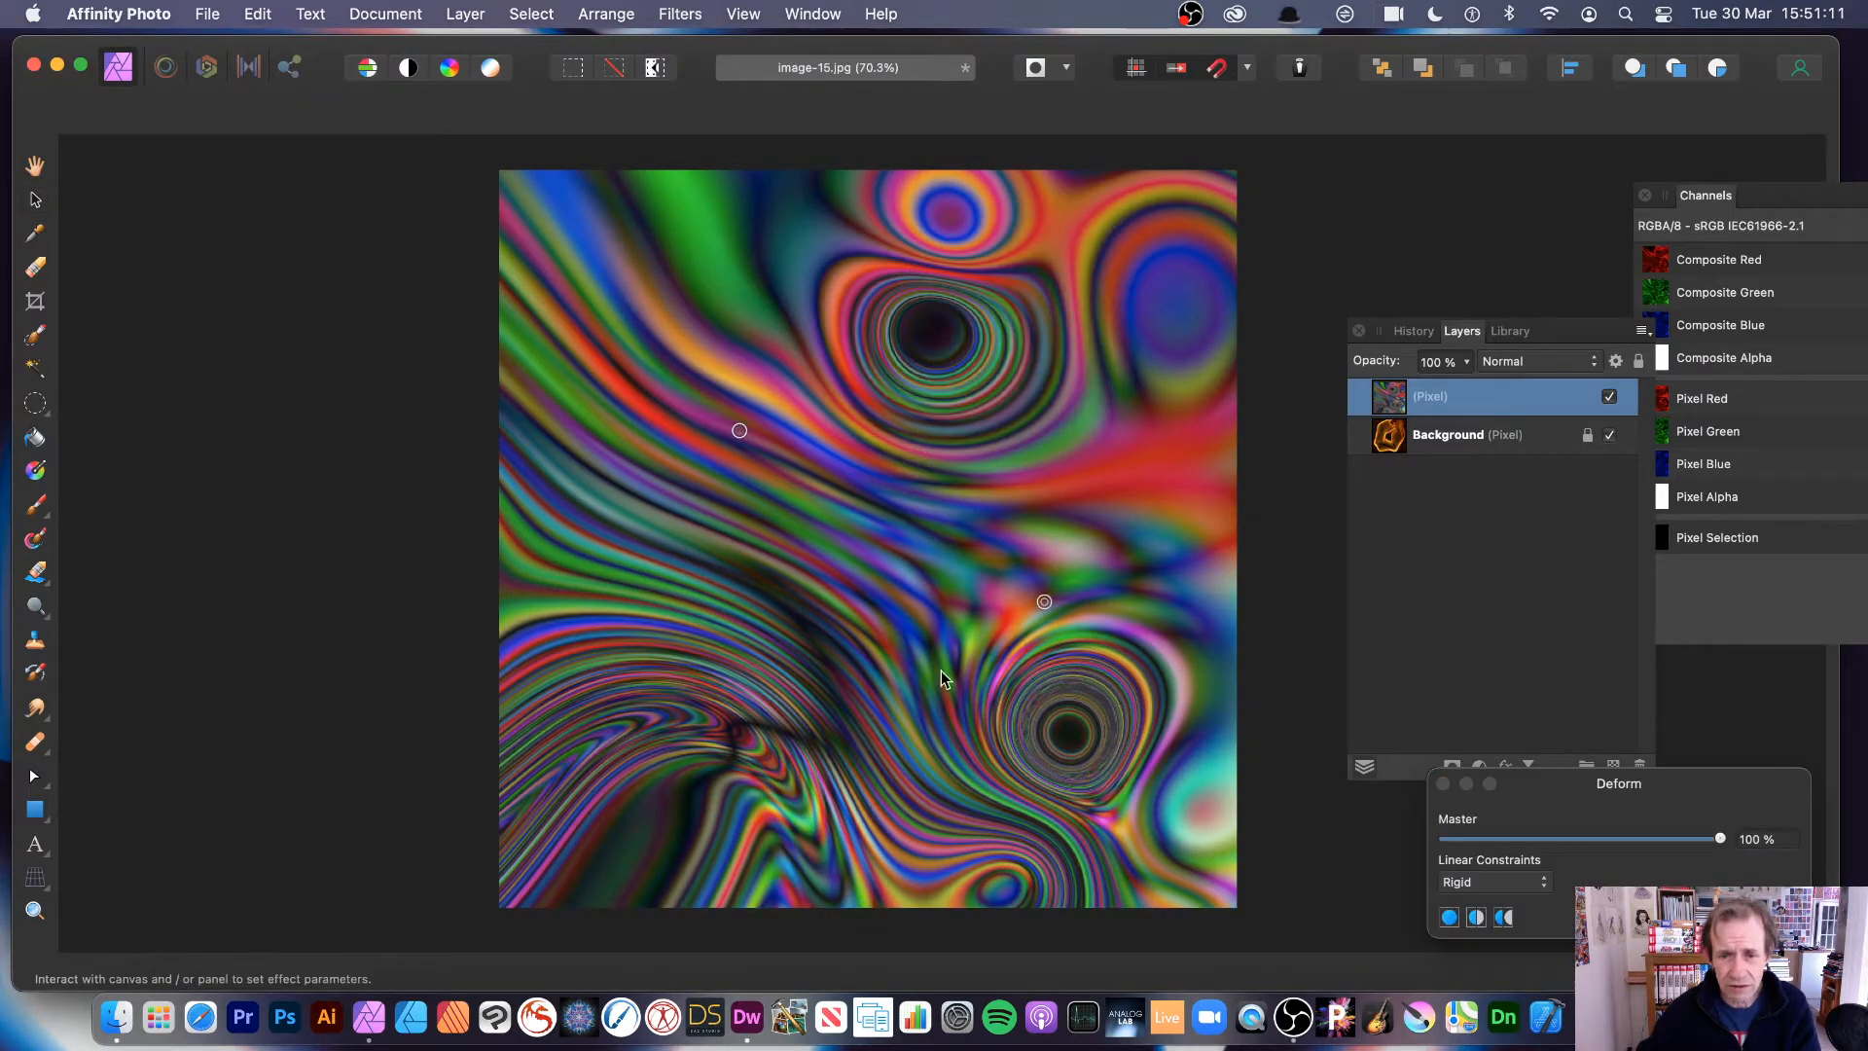
click(874, 746)
drag(805, 647, 1003, 298)
drag(1043, 603, 644, 807)
drag(874, 748, 1281, 890)
click(1075, 491)
drag(1075, 490, 1381, 227)
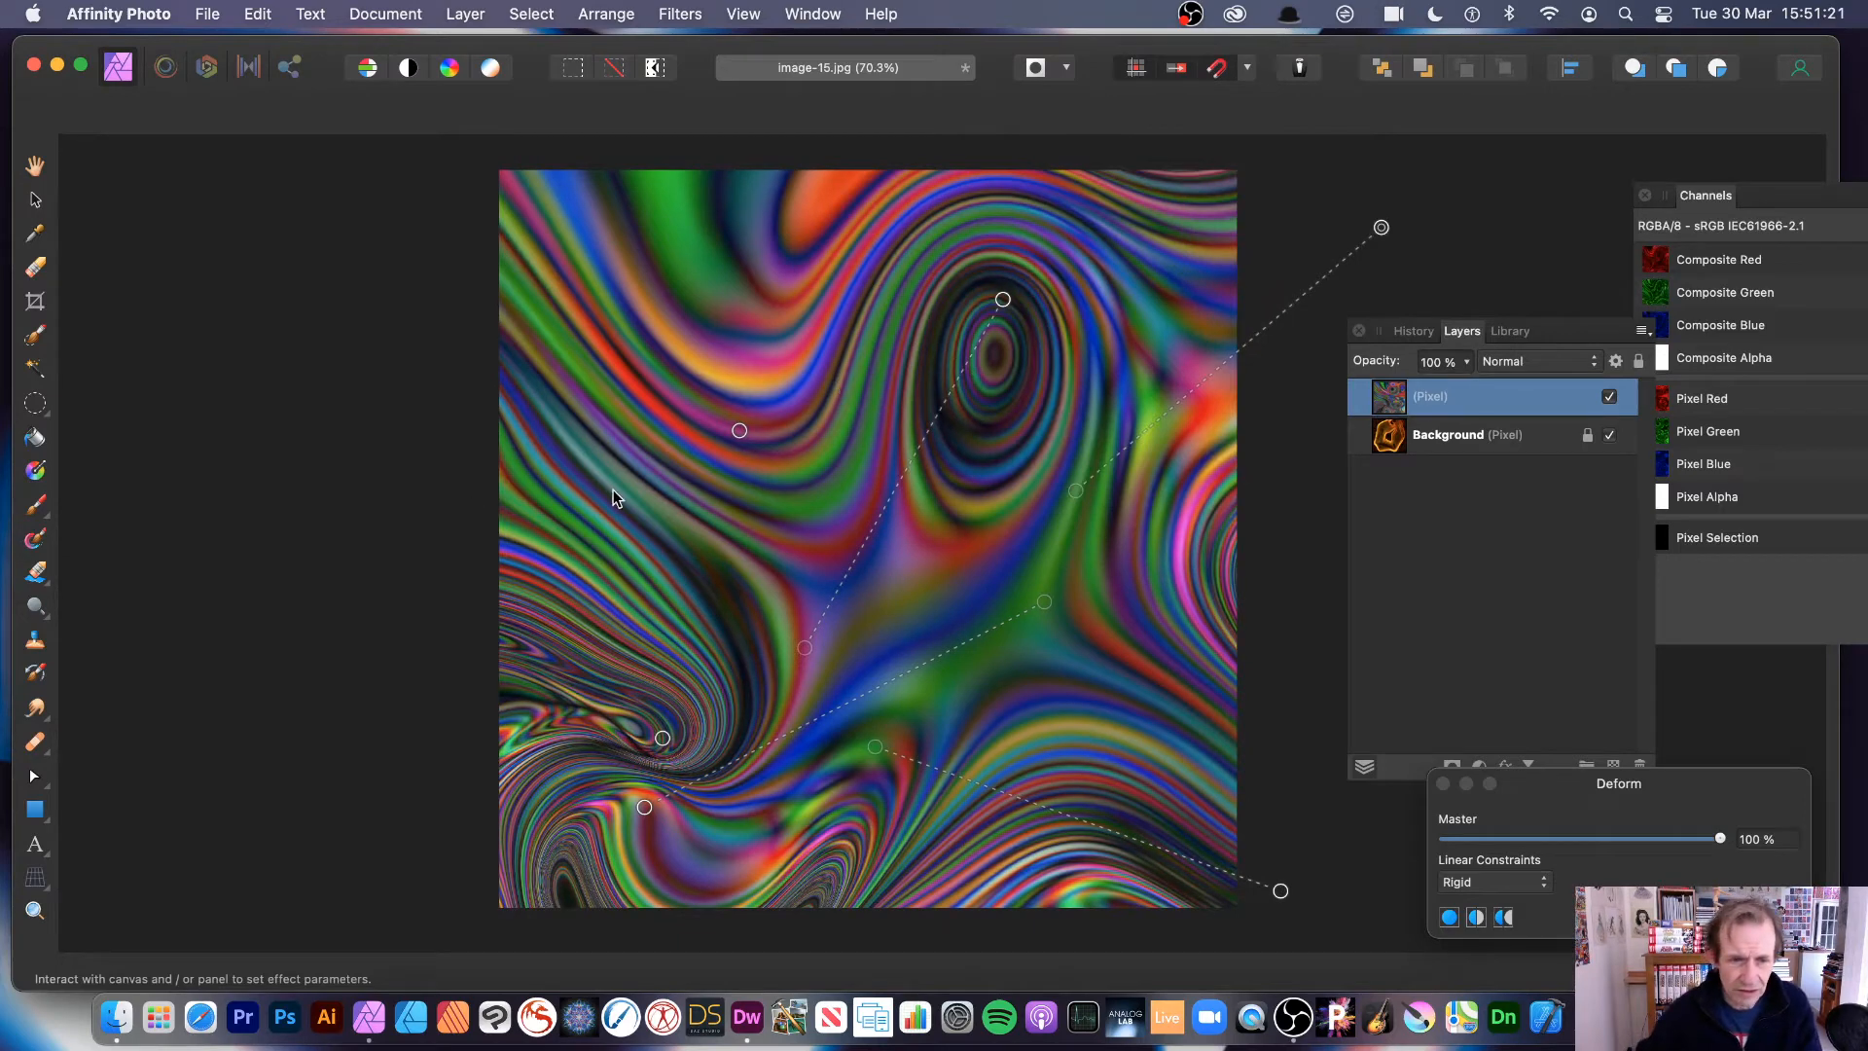
Step: Pull further deform points to the upper-left corner and the left-centre area, and shift points near the upper swirl and lower centre
drag(607, 493, 509, 171)
click(775, 562)
drag(776, 562, 742, 453)
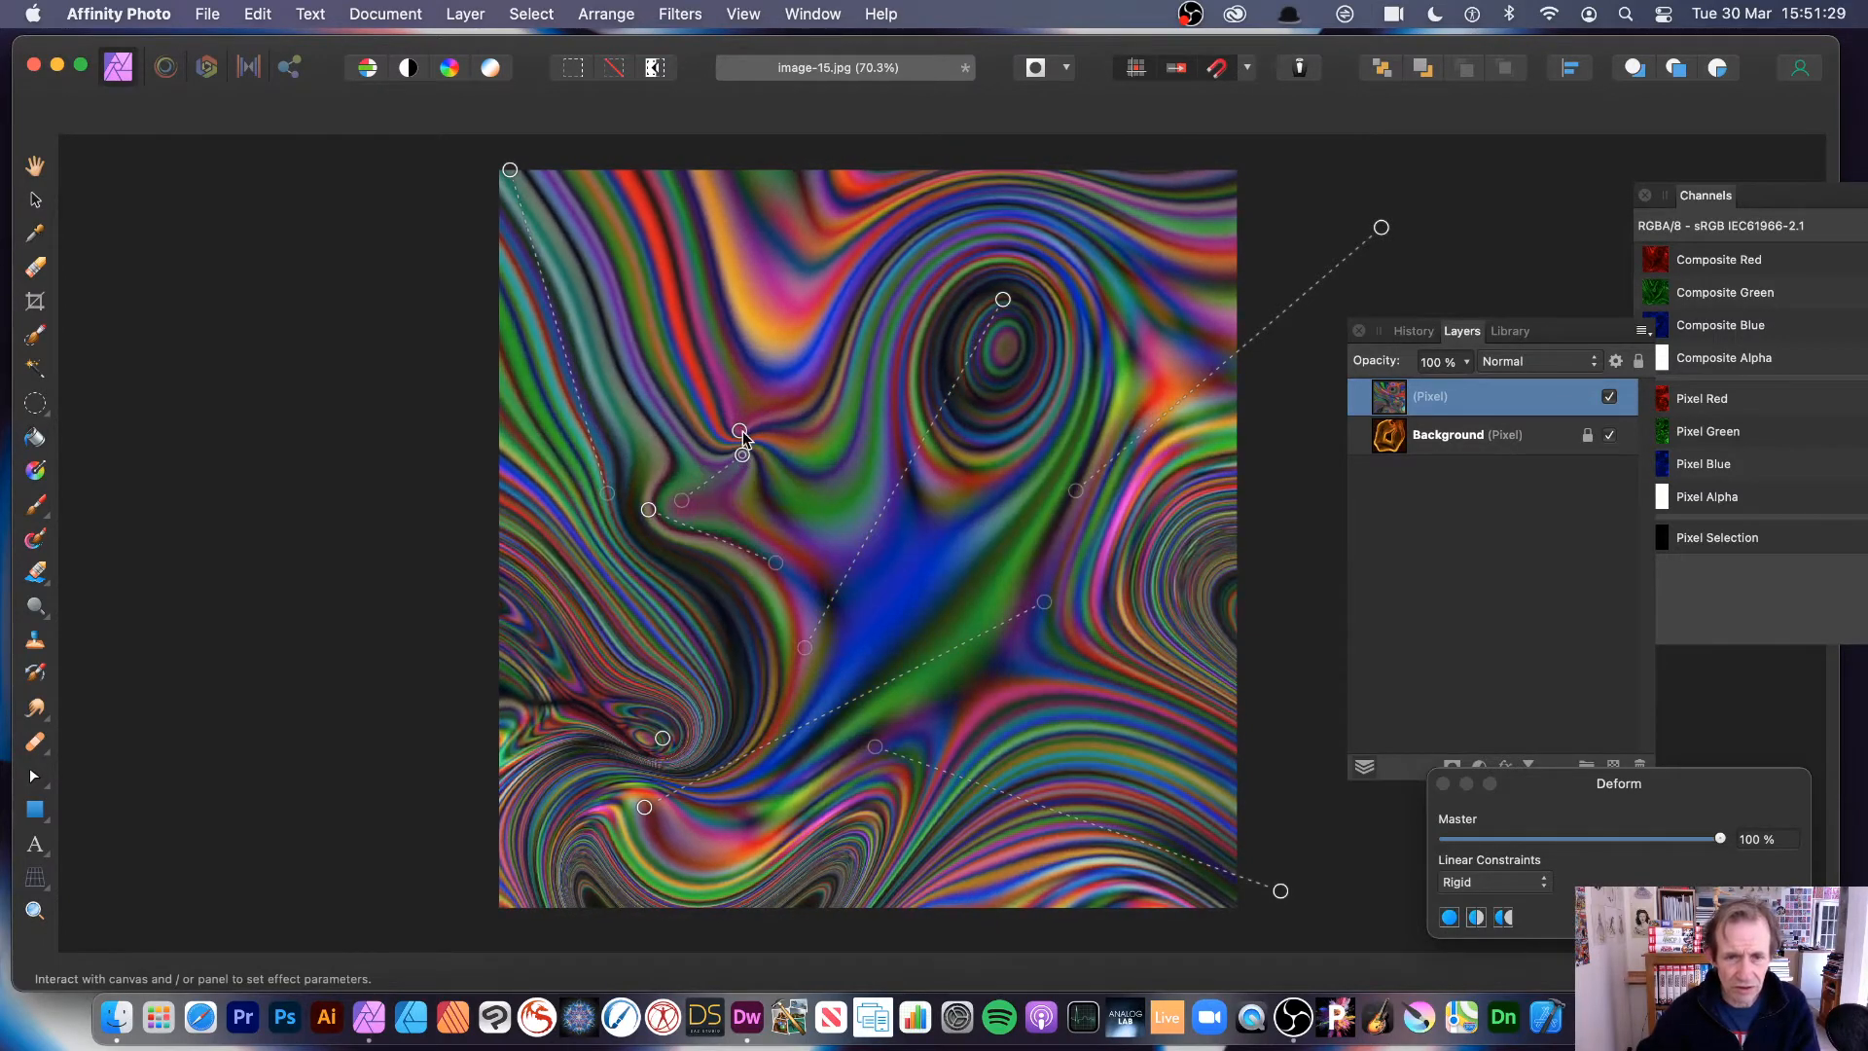
click(742, 439)
click(1012, 347)
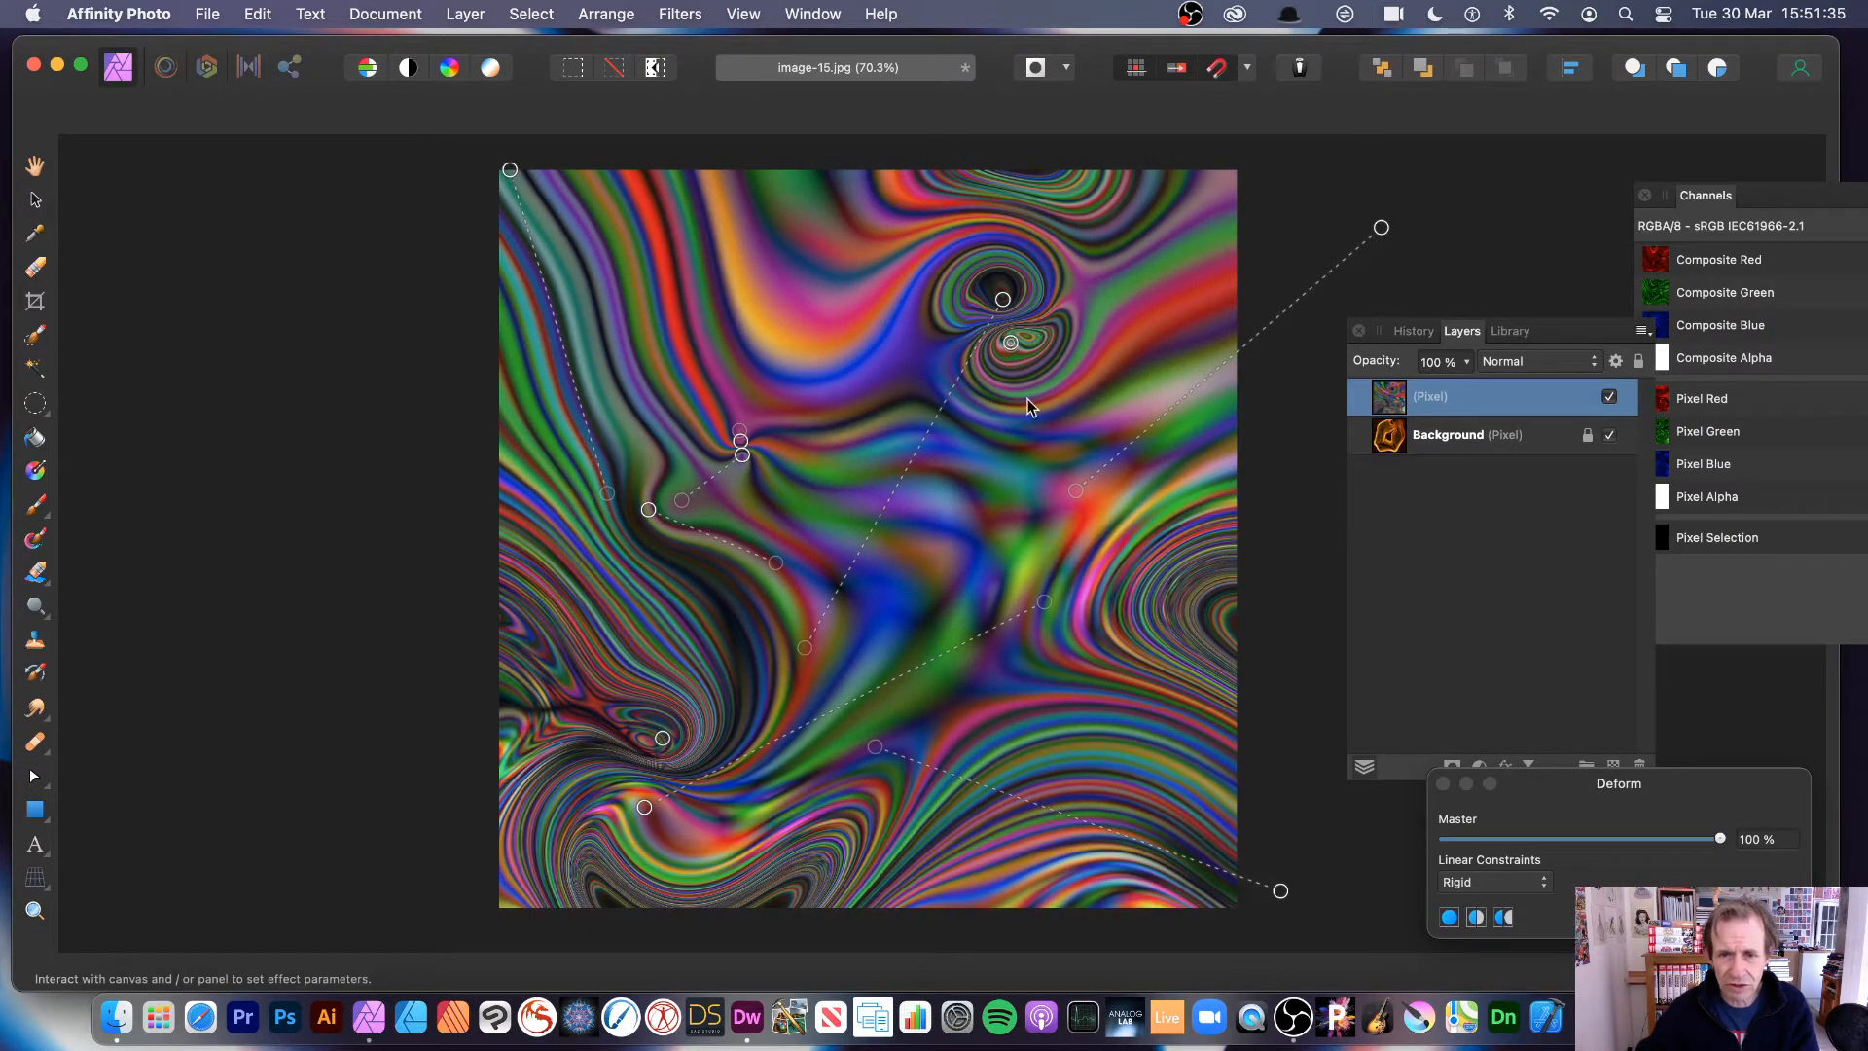
click(866, 761)
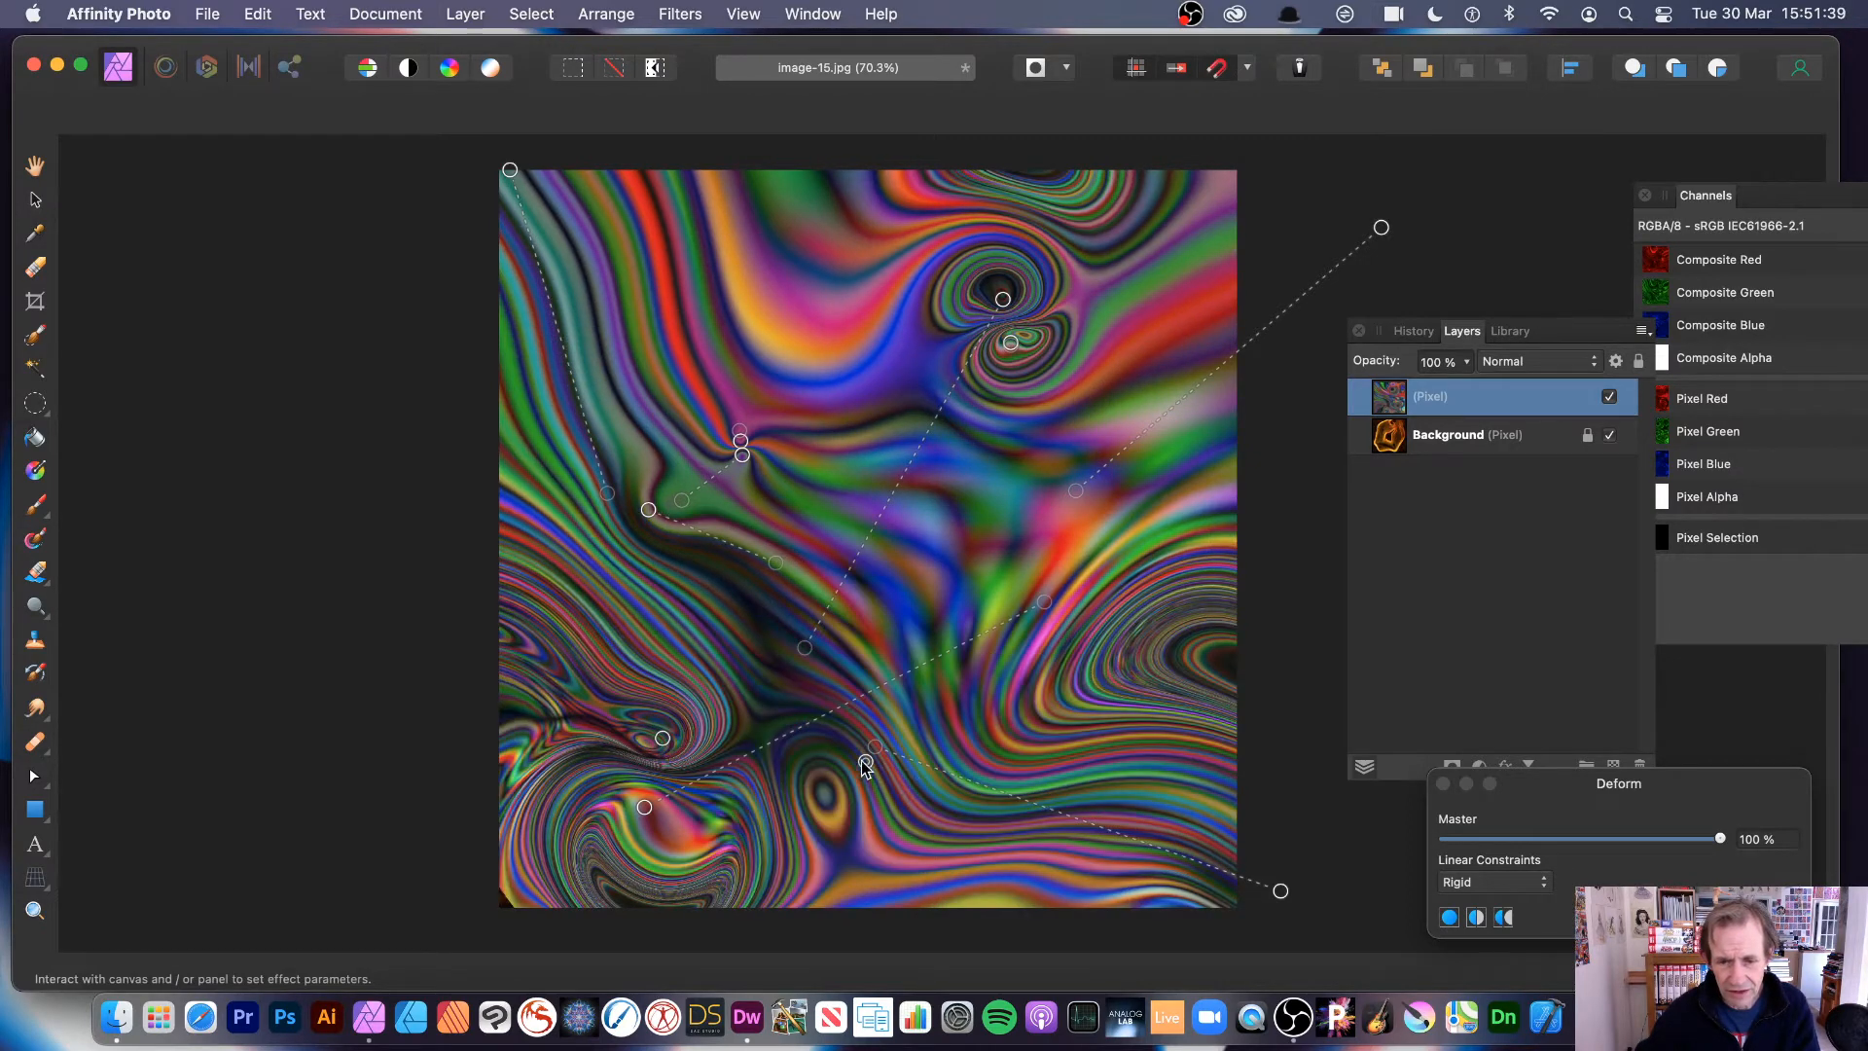
drag(866, 762, 934, 781)
click(884, 721)
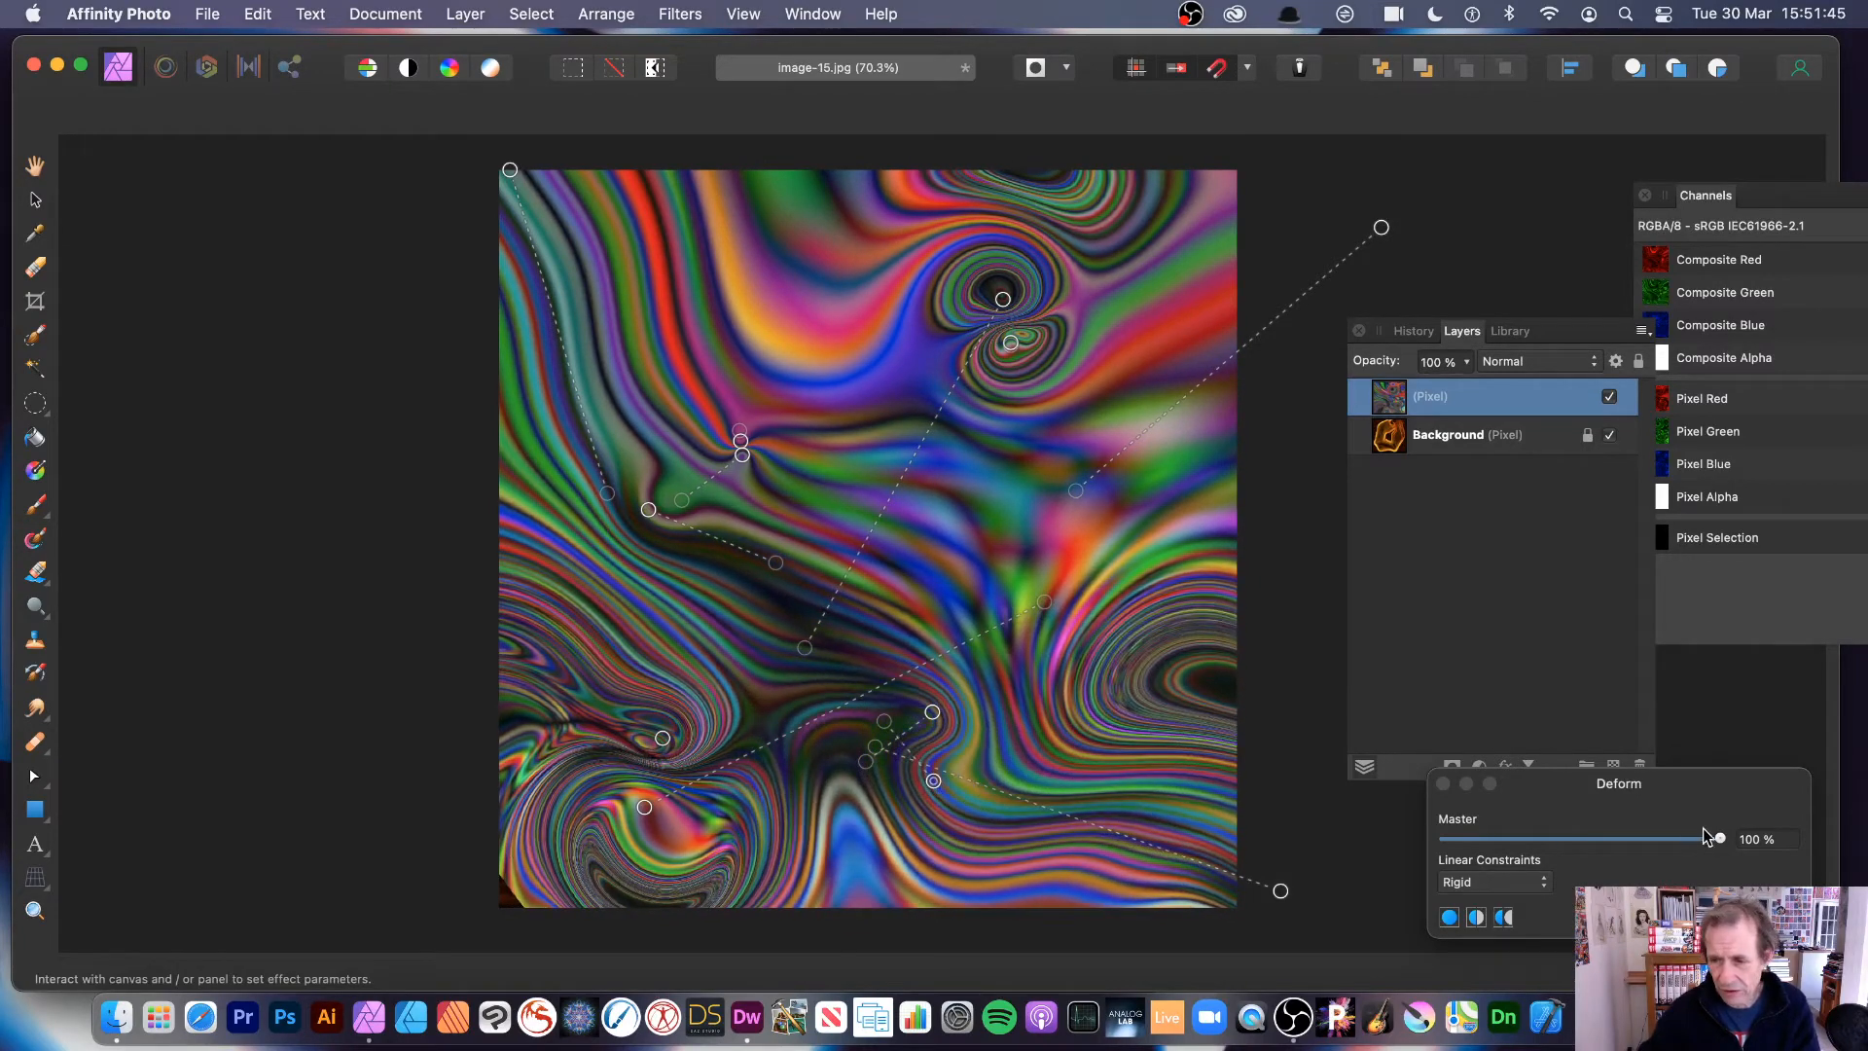
Step: Apply the deformation with Master at 100% and repeat the Deform filter once
mouse_move(1719, 837)
mouse_down()
mouse_move(1505, 841)
mouse_move(1732, 855)
mouse_up()
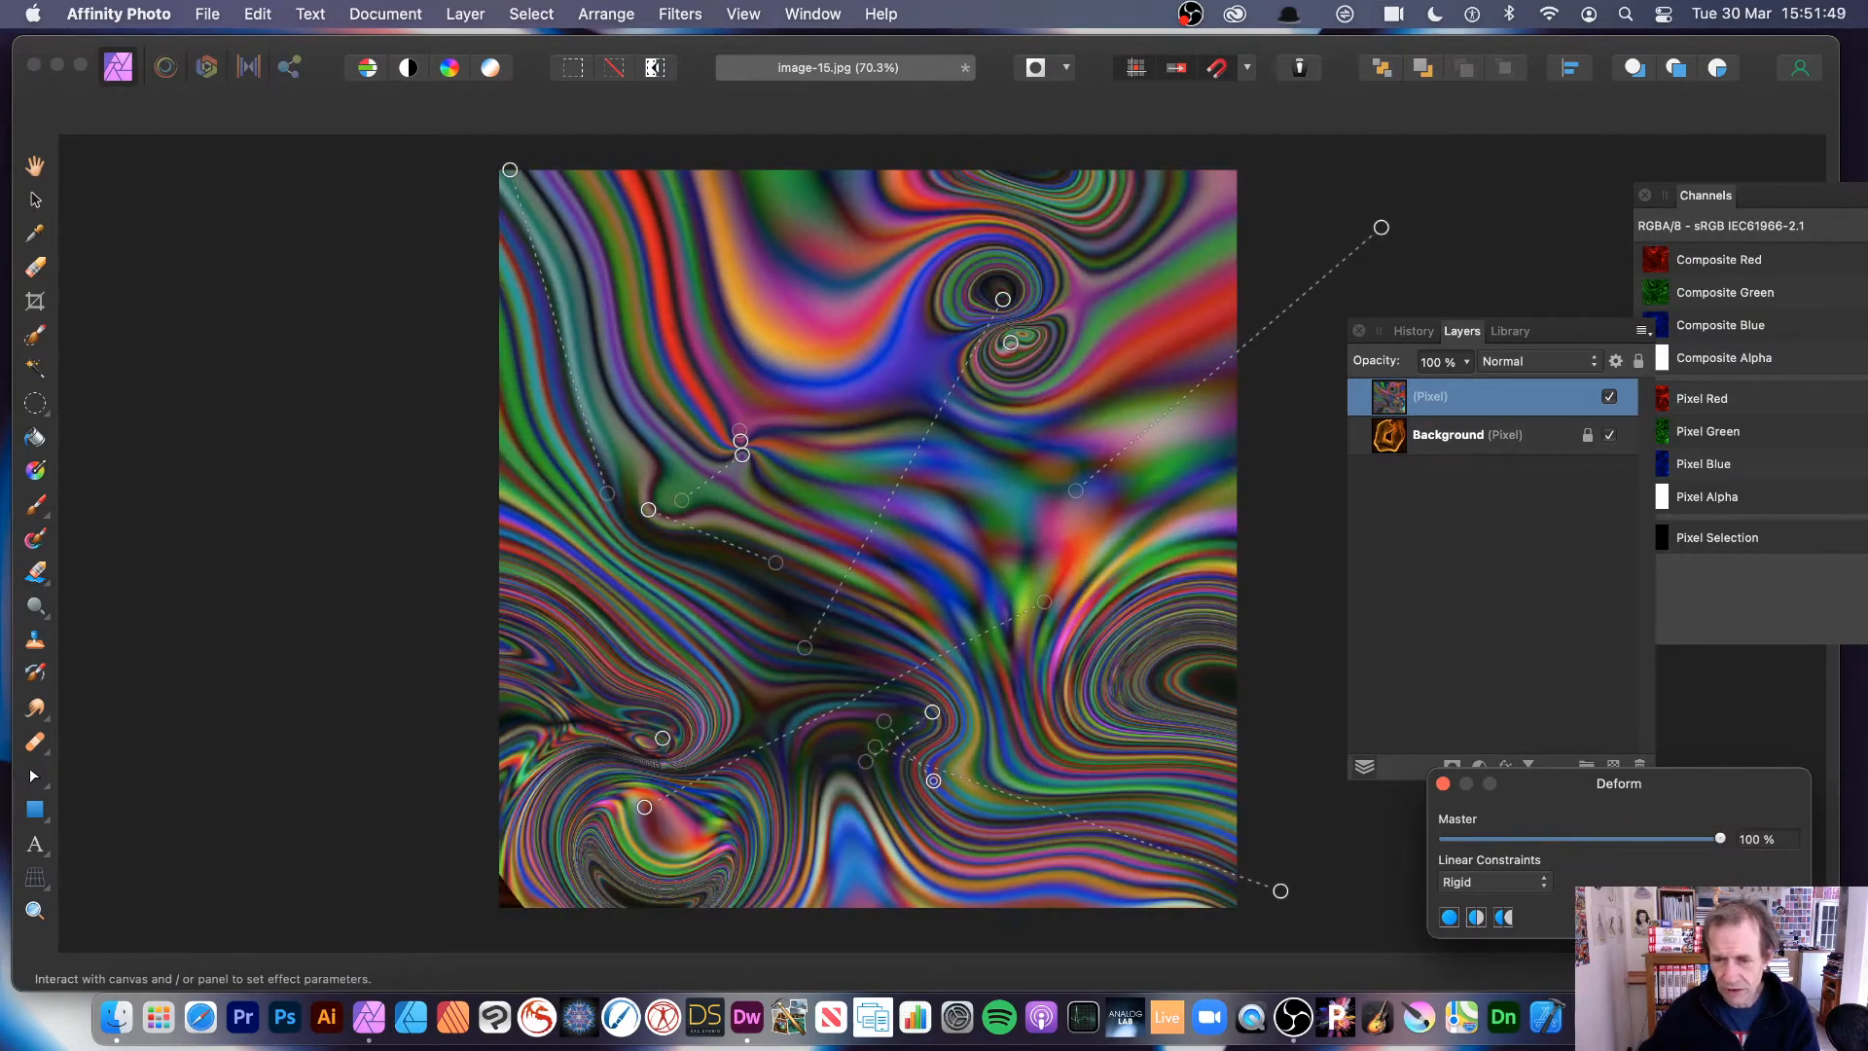
key(Return)
click(680, 14)
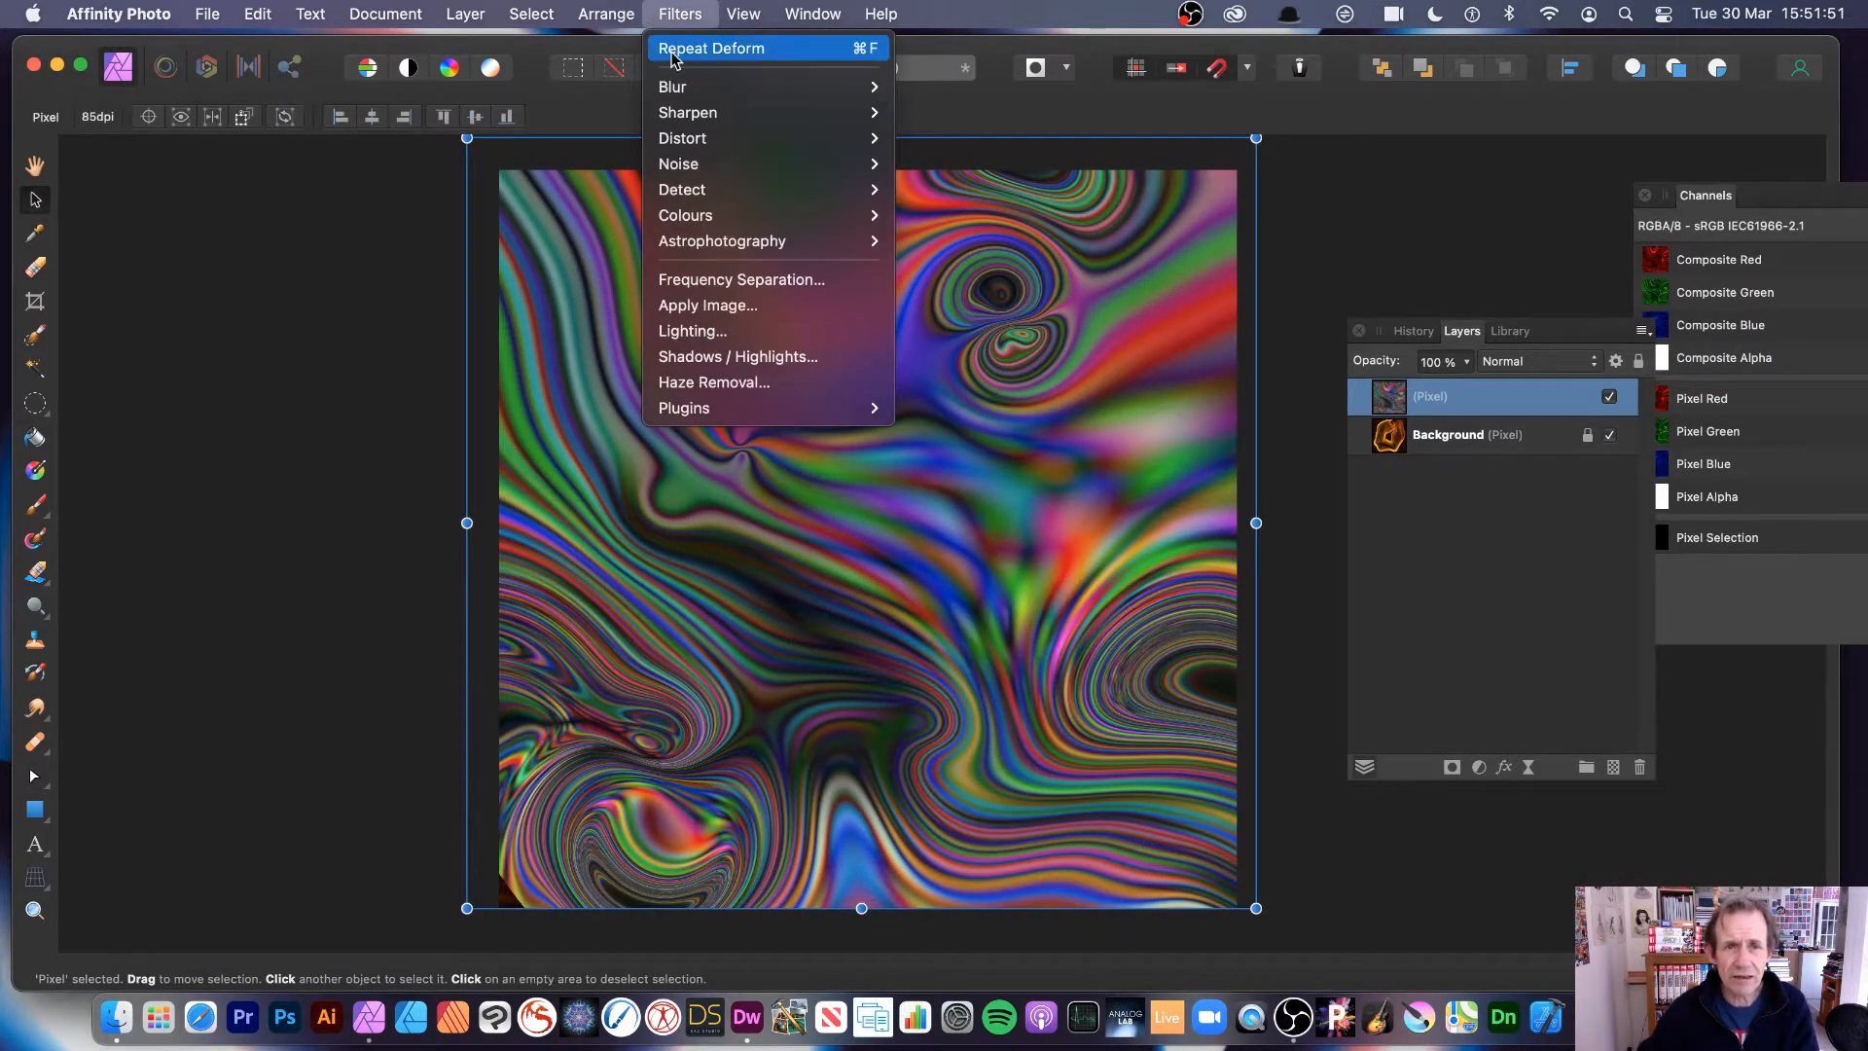
click(681, 39)
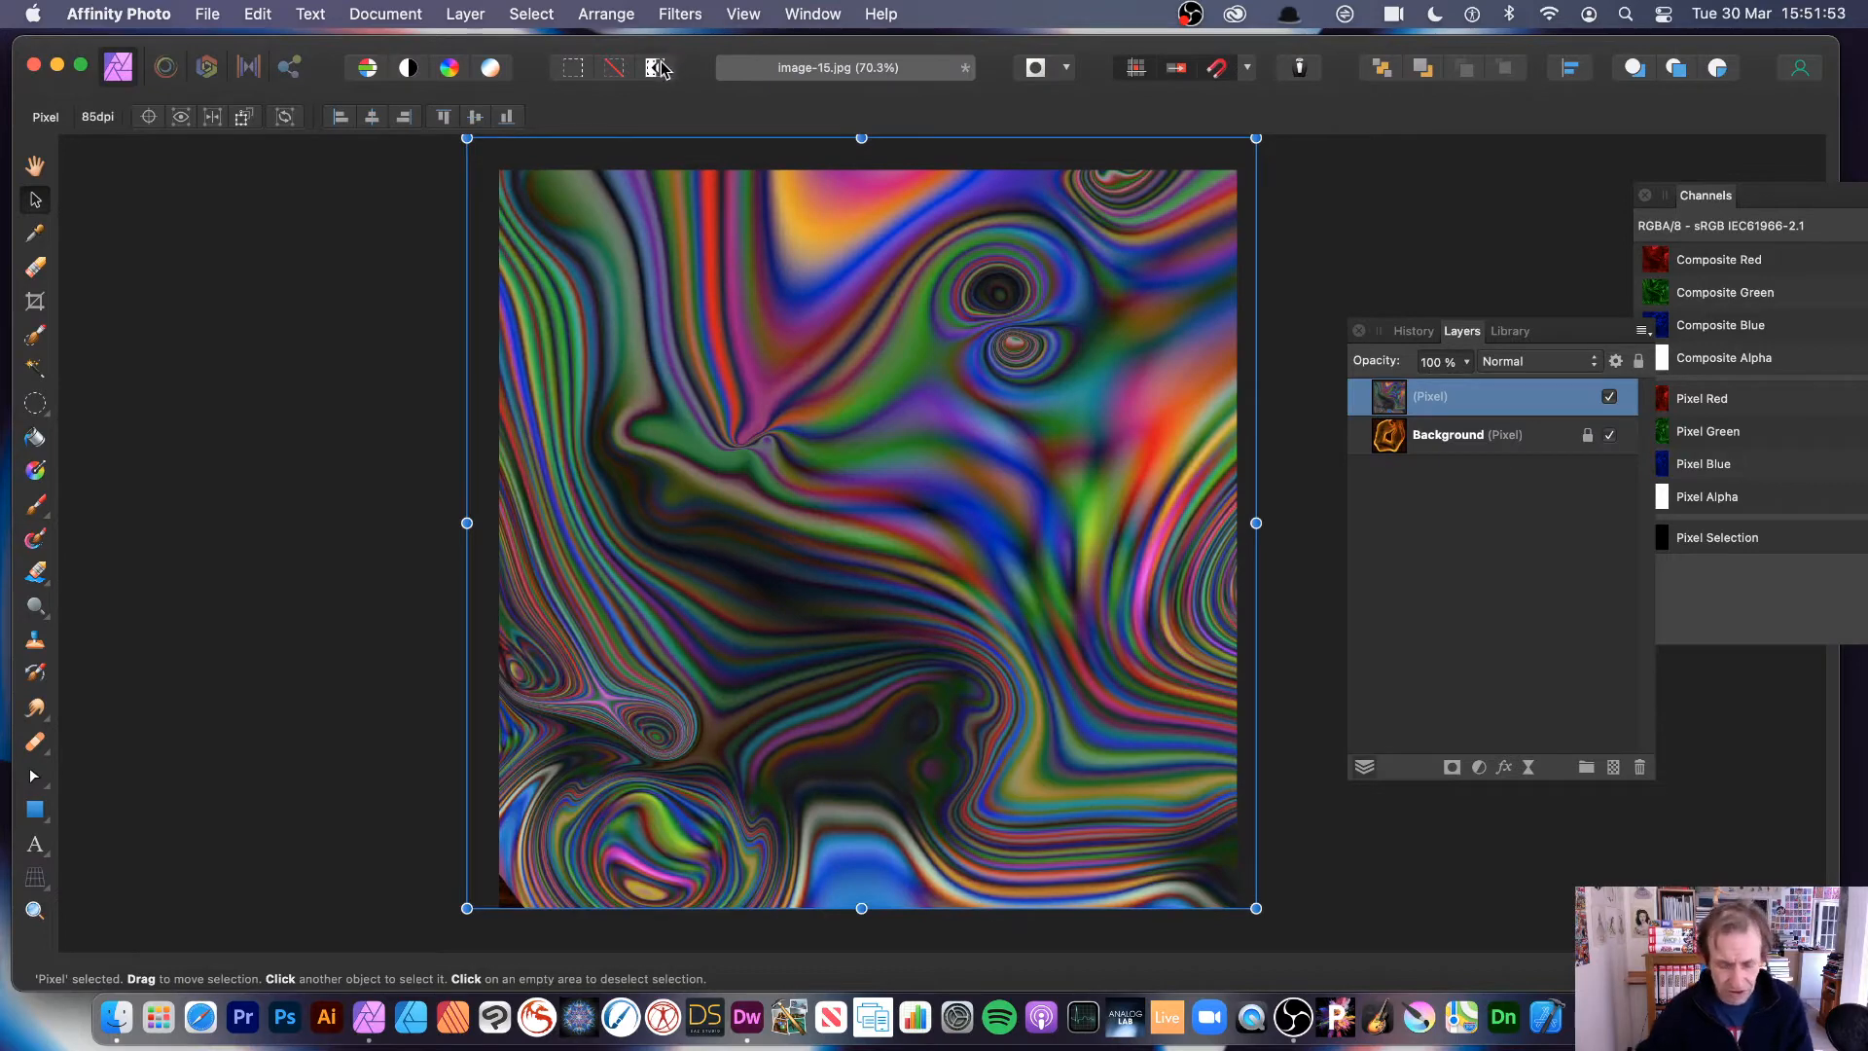
Step: Undo the repeated Deform and the deformation applied before it
key(cmd+z)
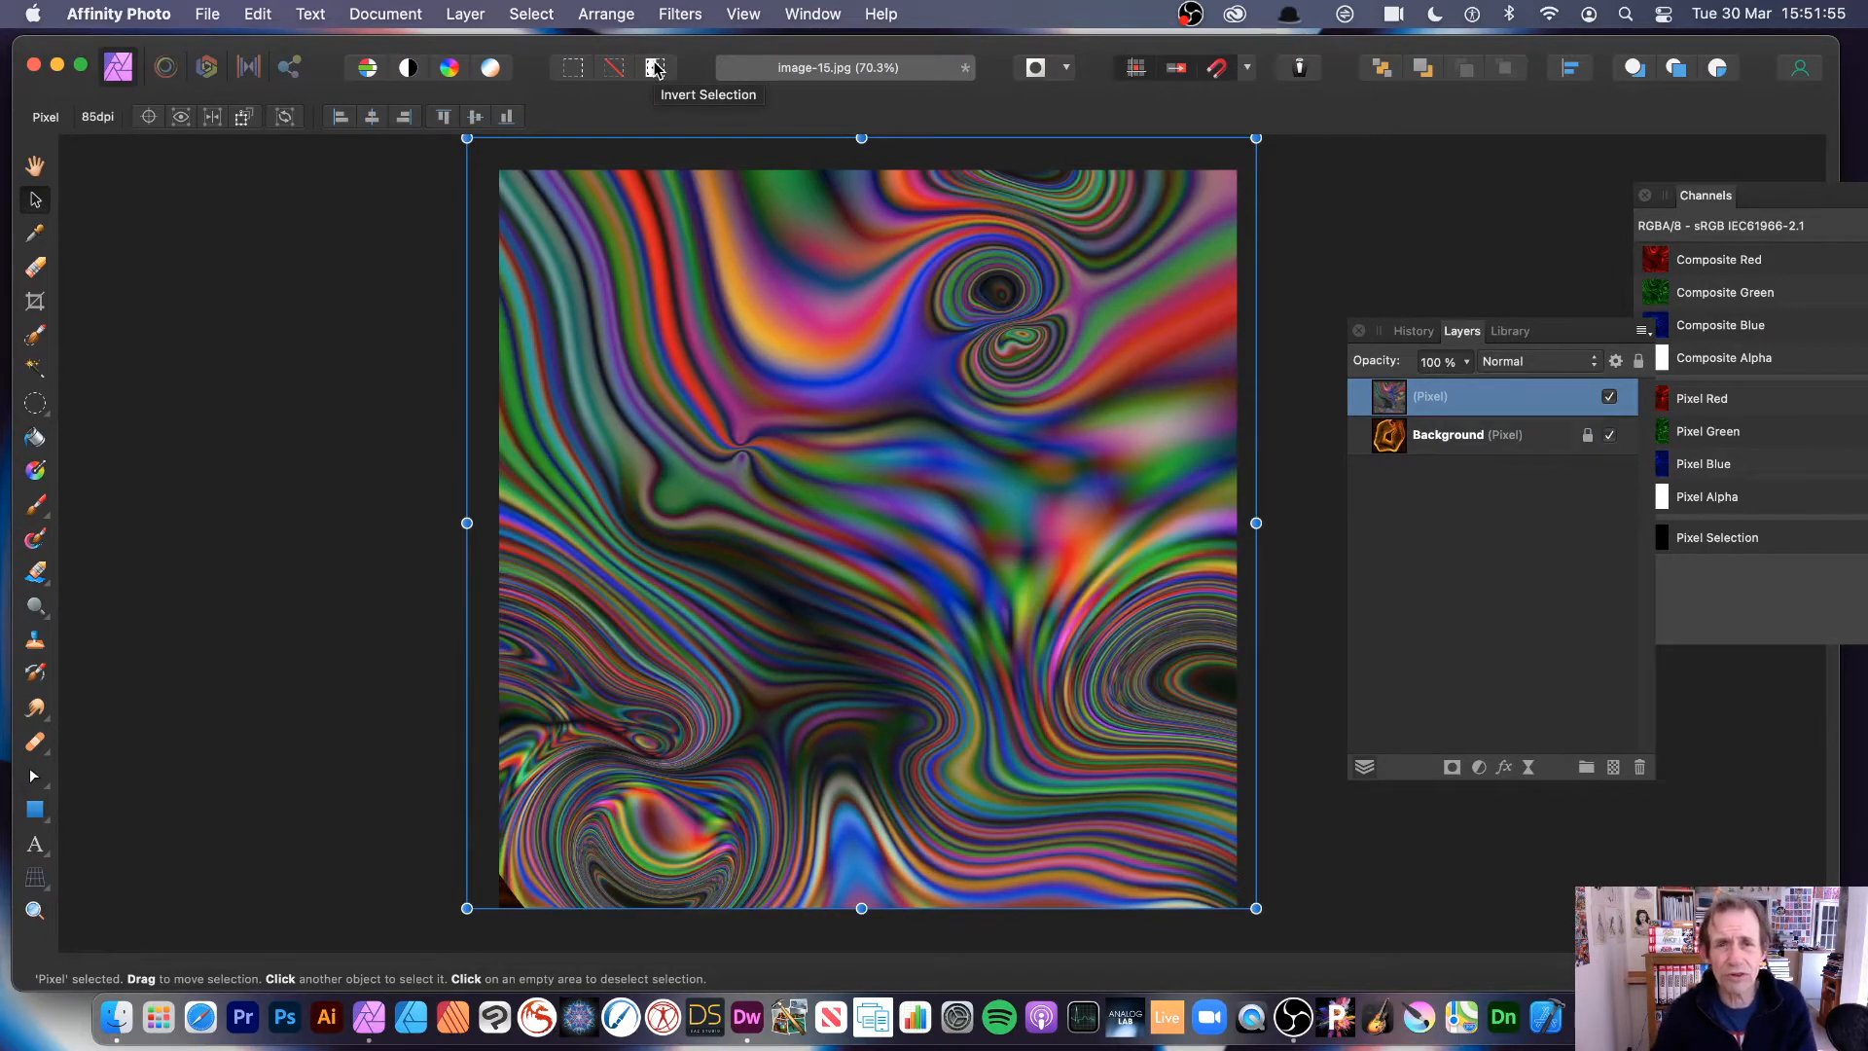
key(super+z)
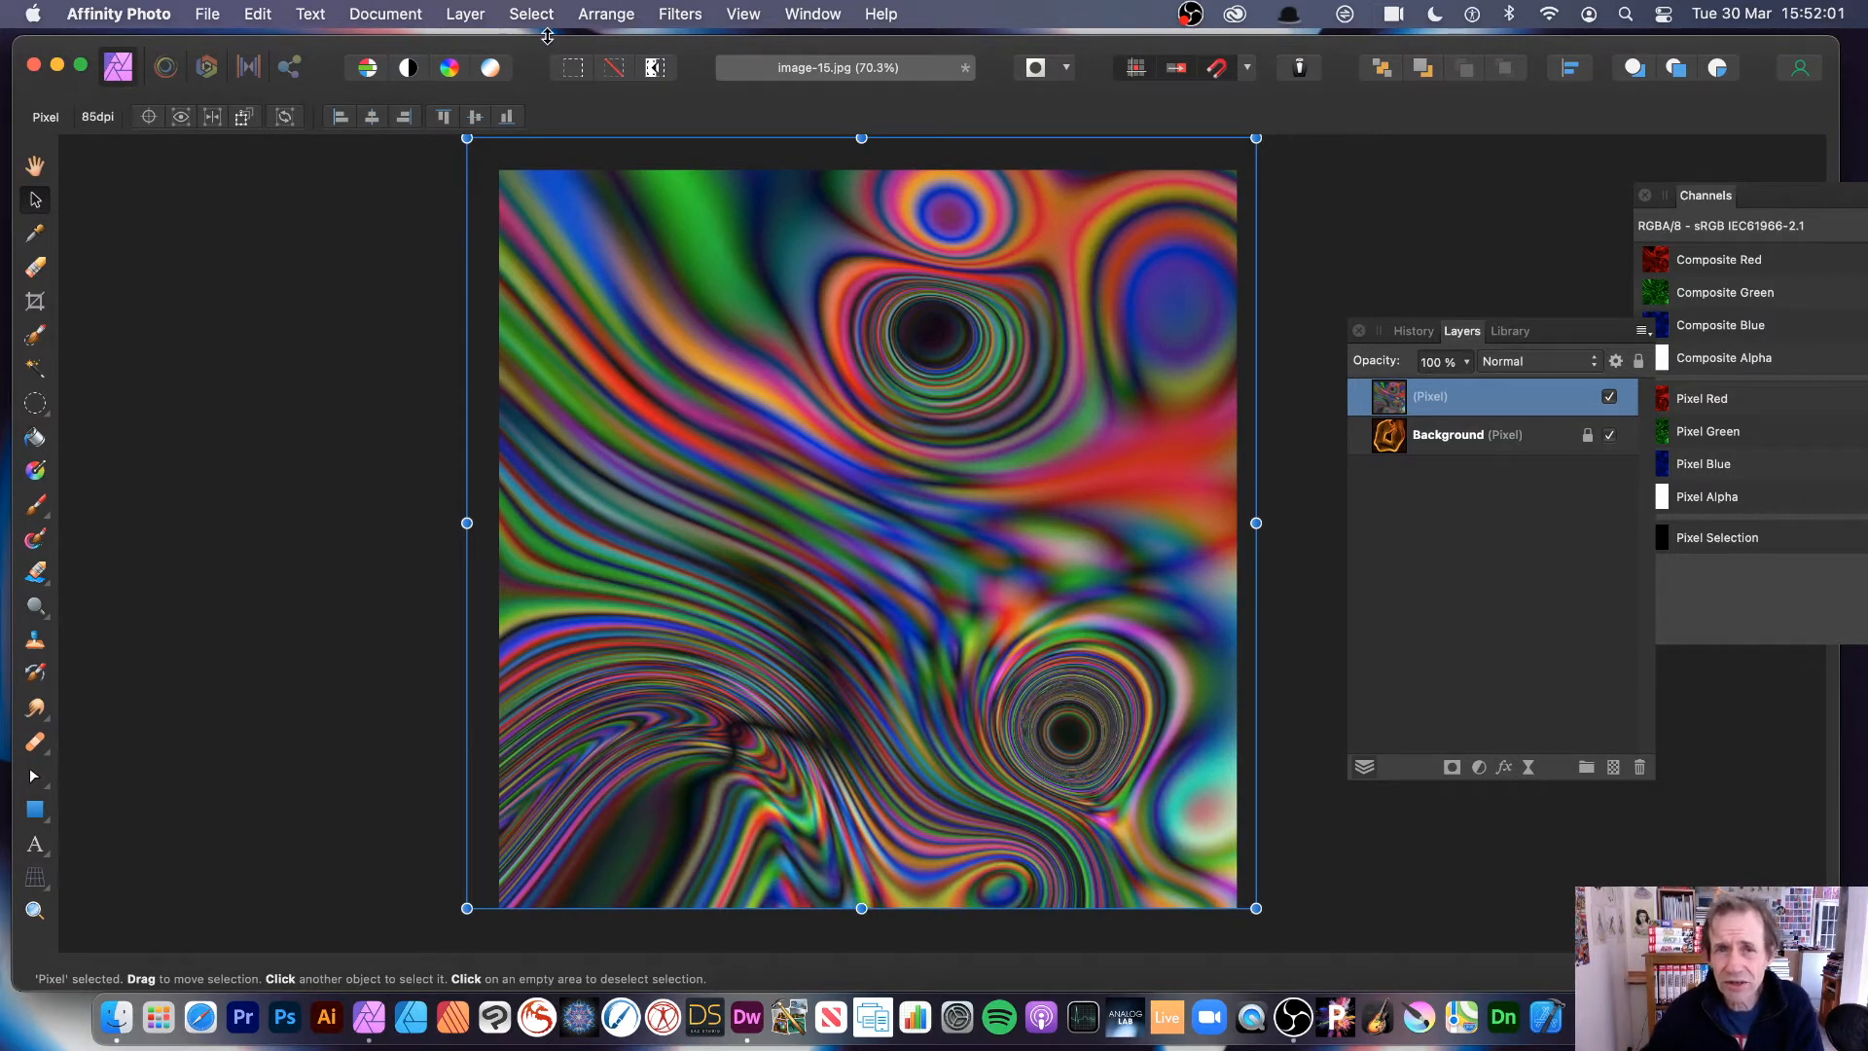
Step: Try a Mirror filter with 9 mirrors centred in the upper-left part of the canvas, and cancel it
click(691, 18)
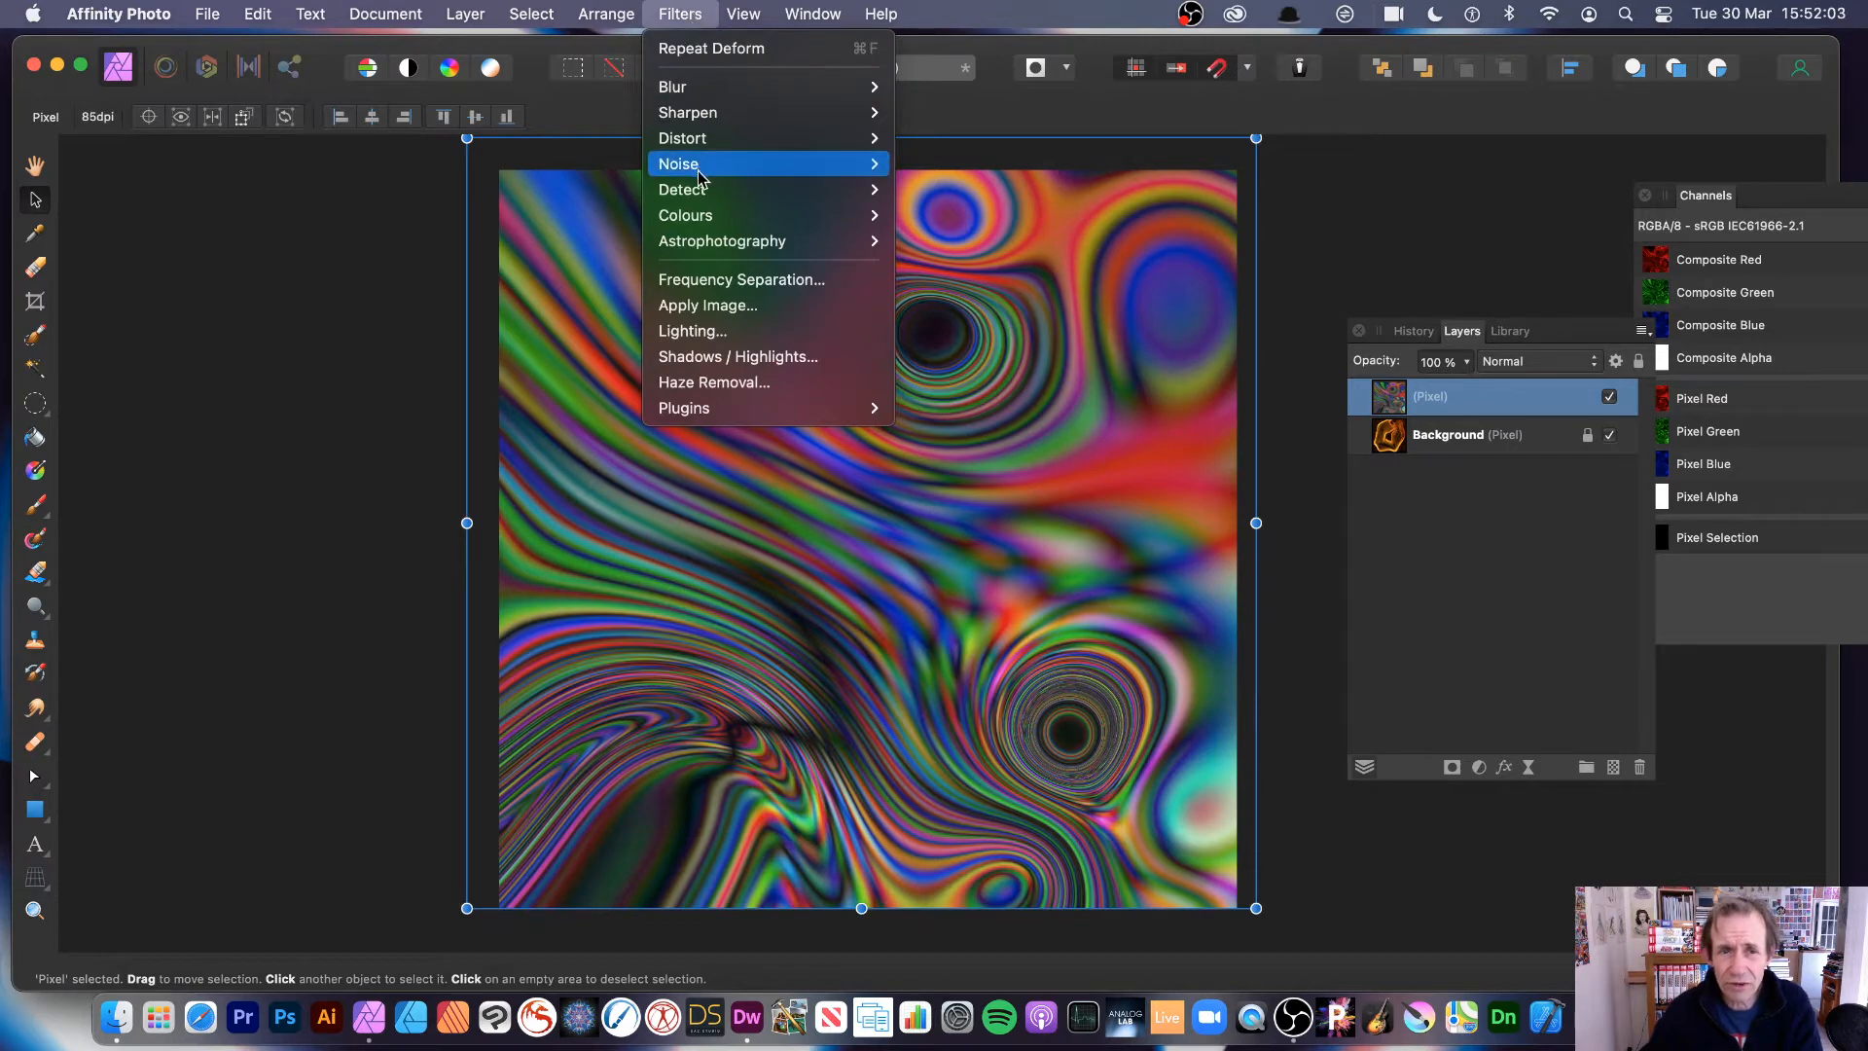
mouse_move(709, 139)
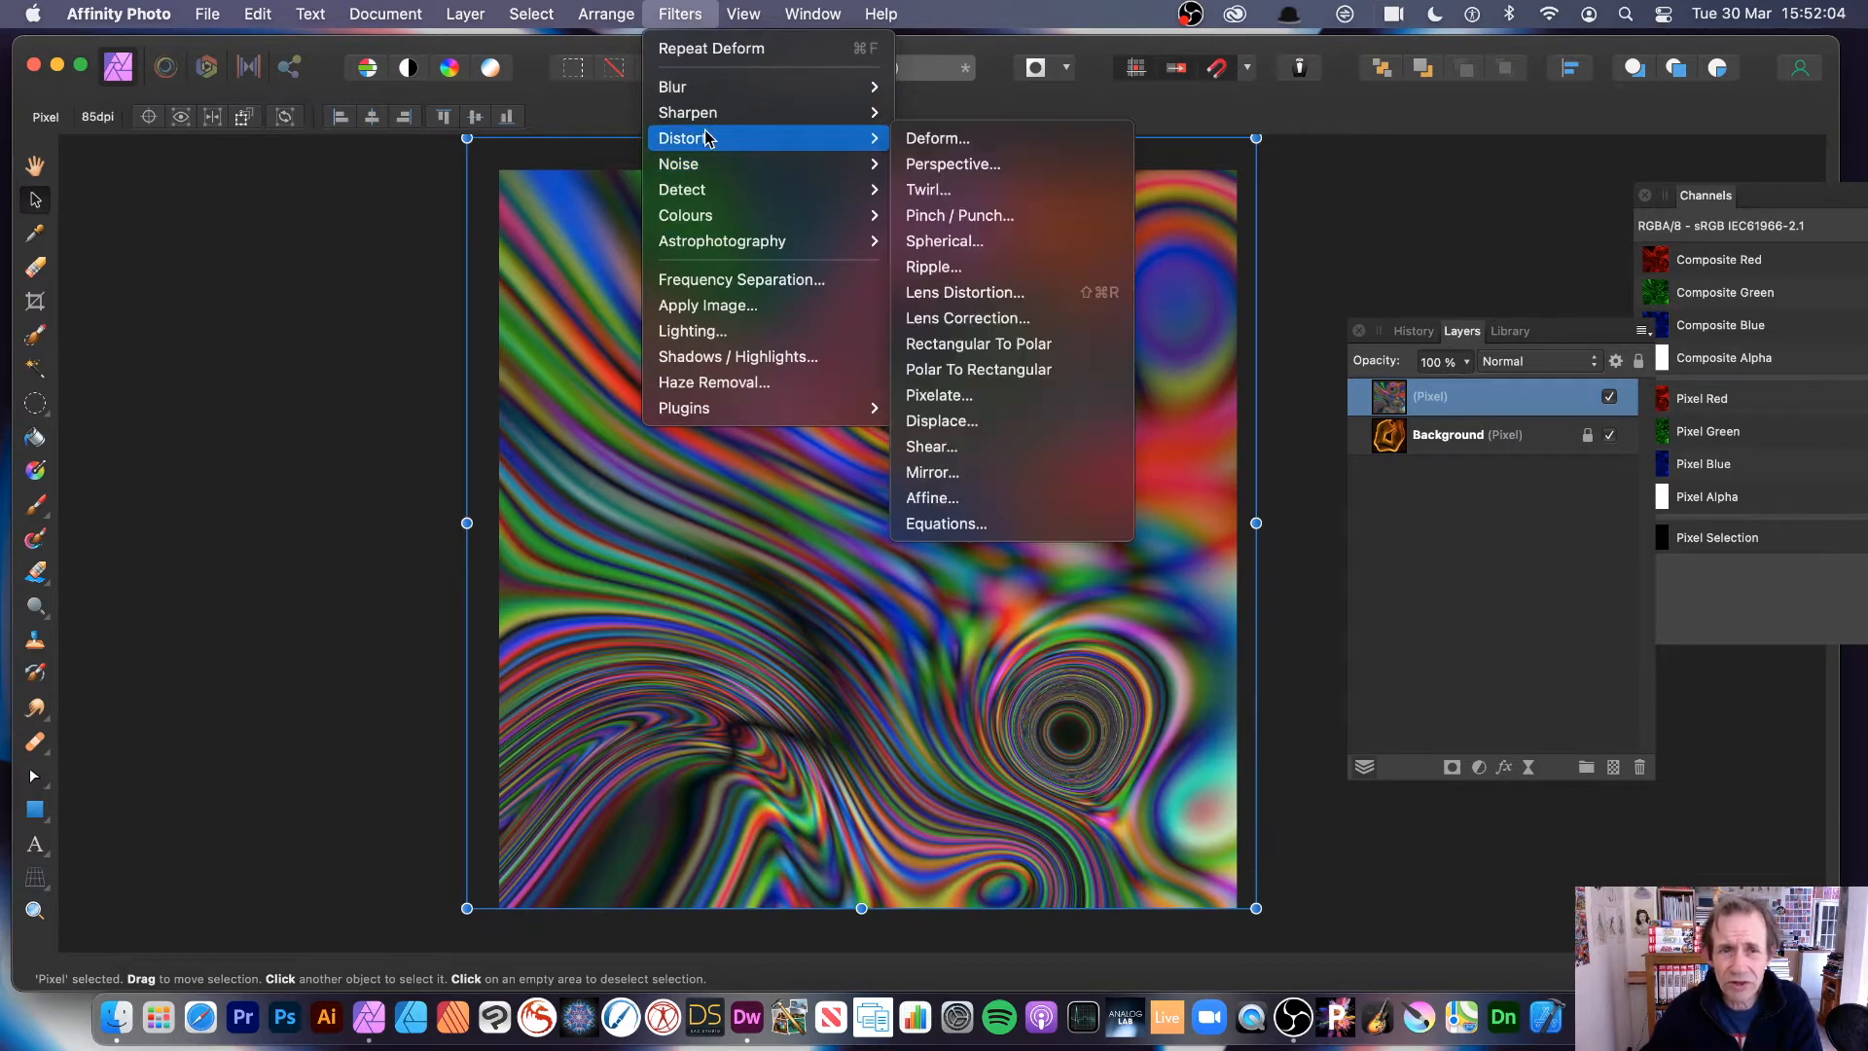
click(936, 472)
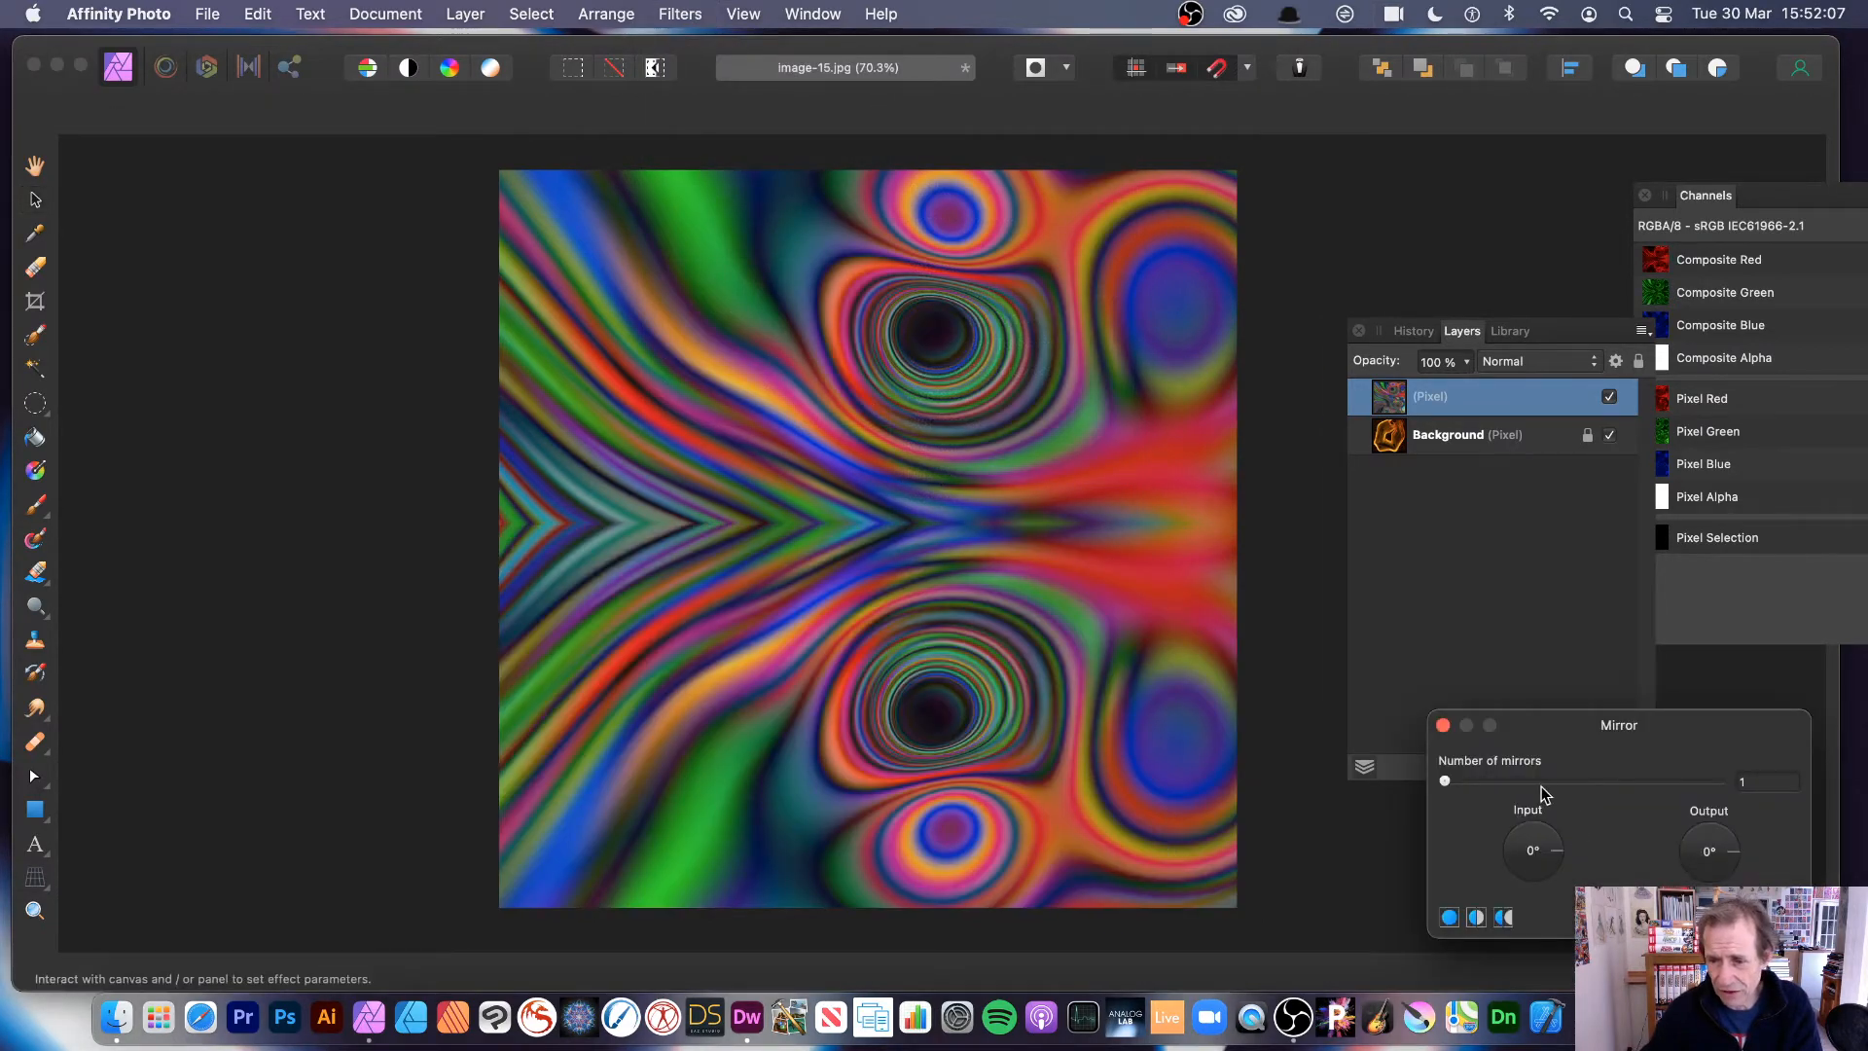
drag(1542, 786, 1559, 782)
drag(983, 651, 757, 401)
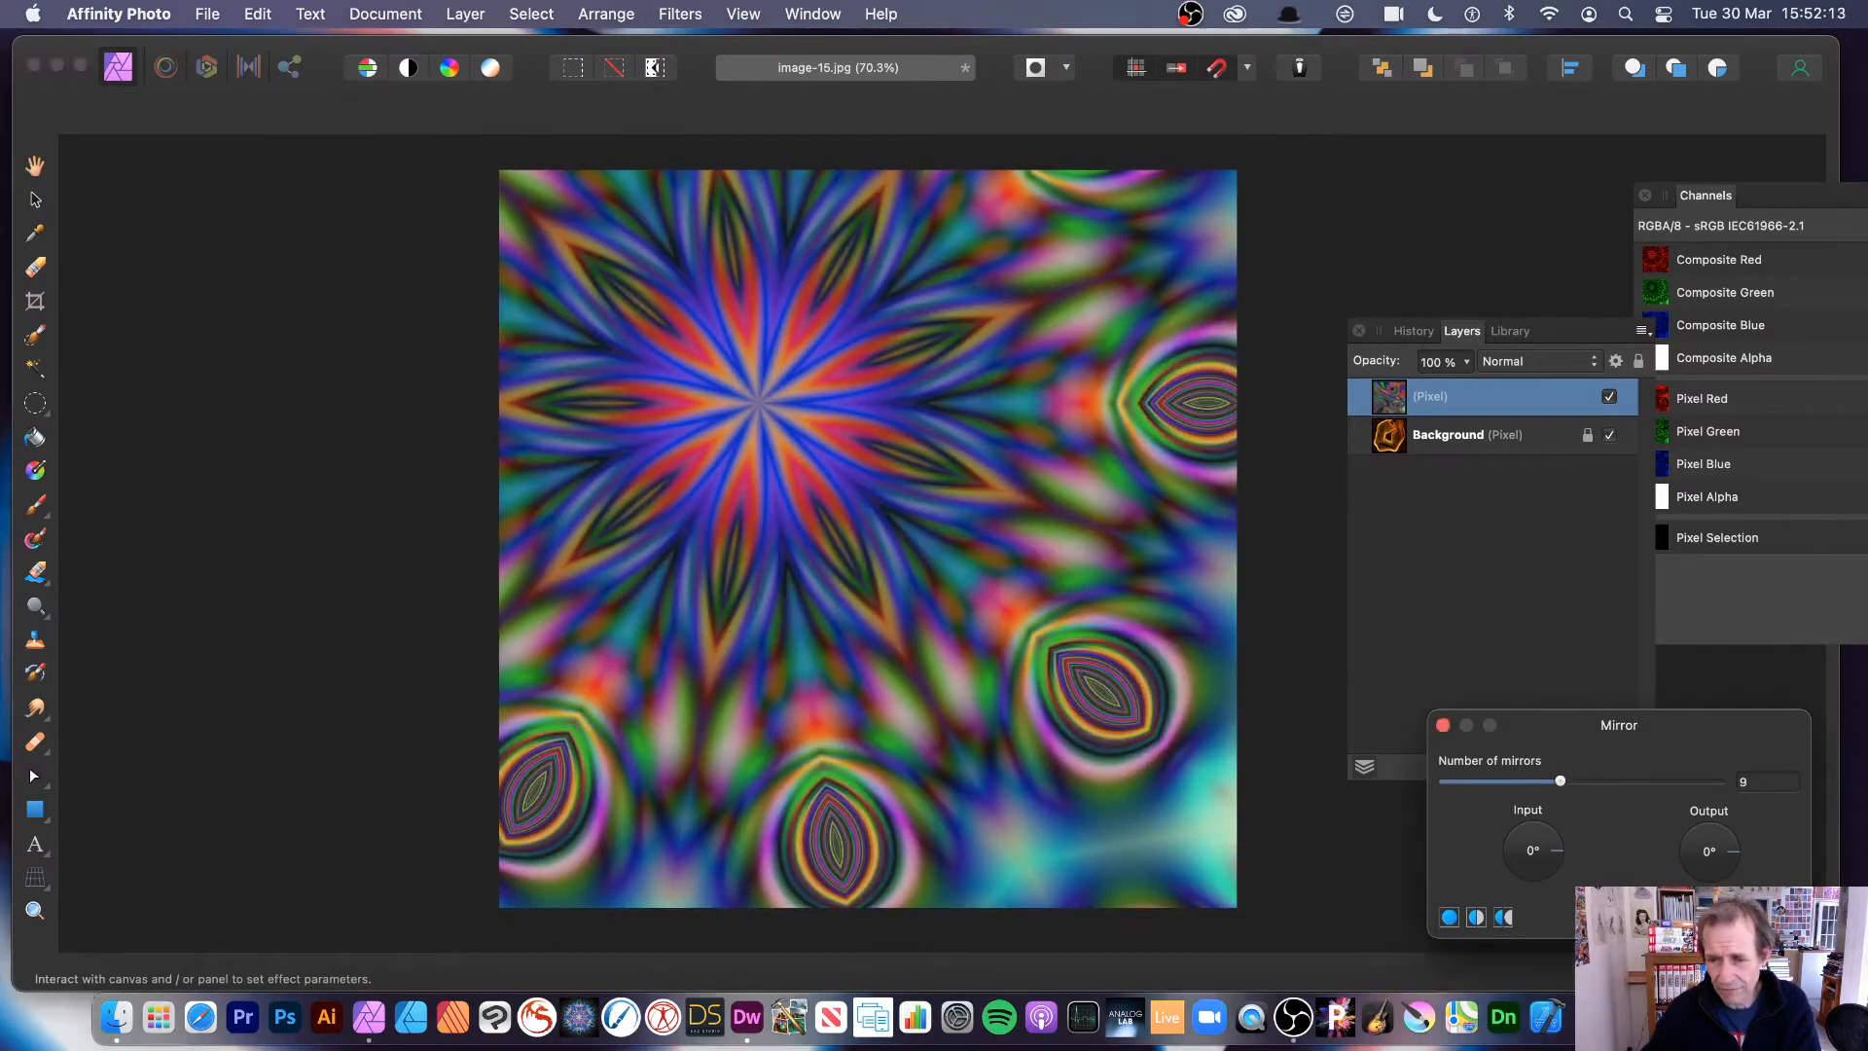
key(Escape)
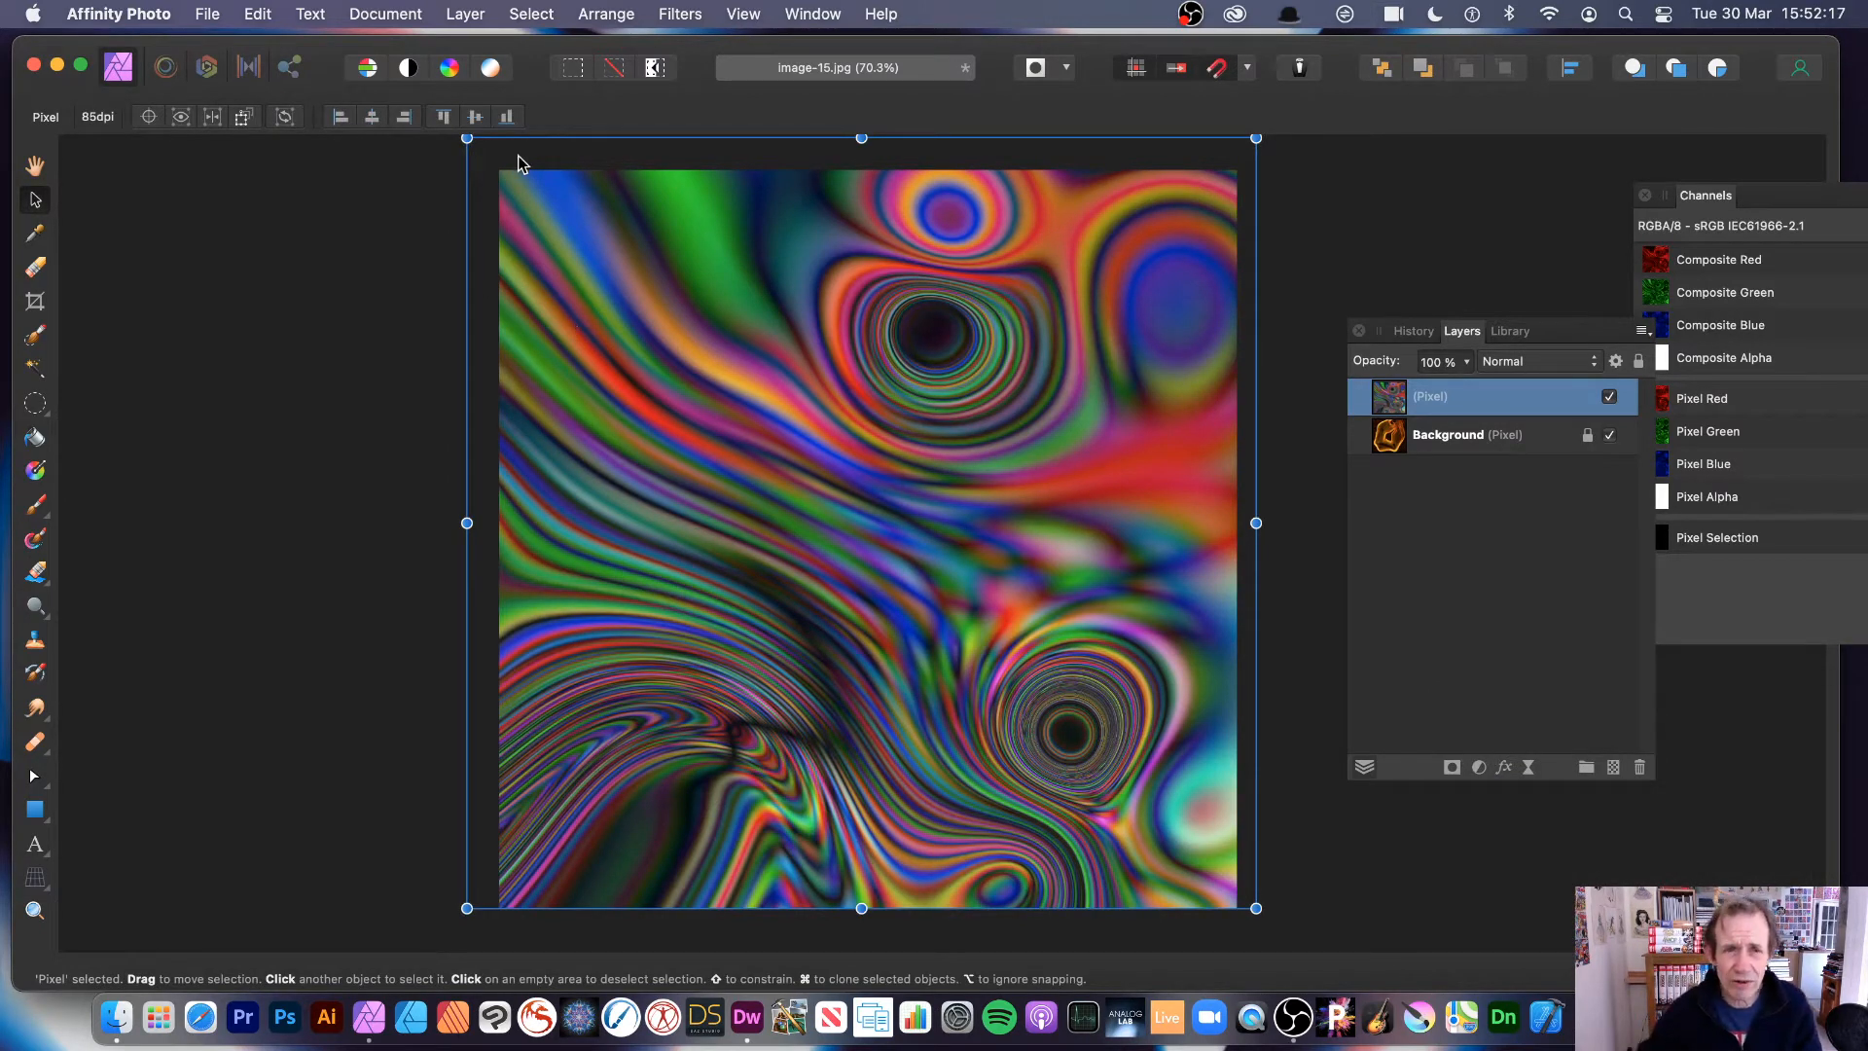
Step: Add Gaussian noise to the pixel layer at 100% intensity, with Monochromatic off
click(670, 12)
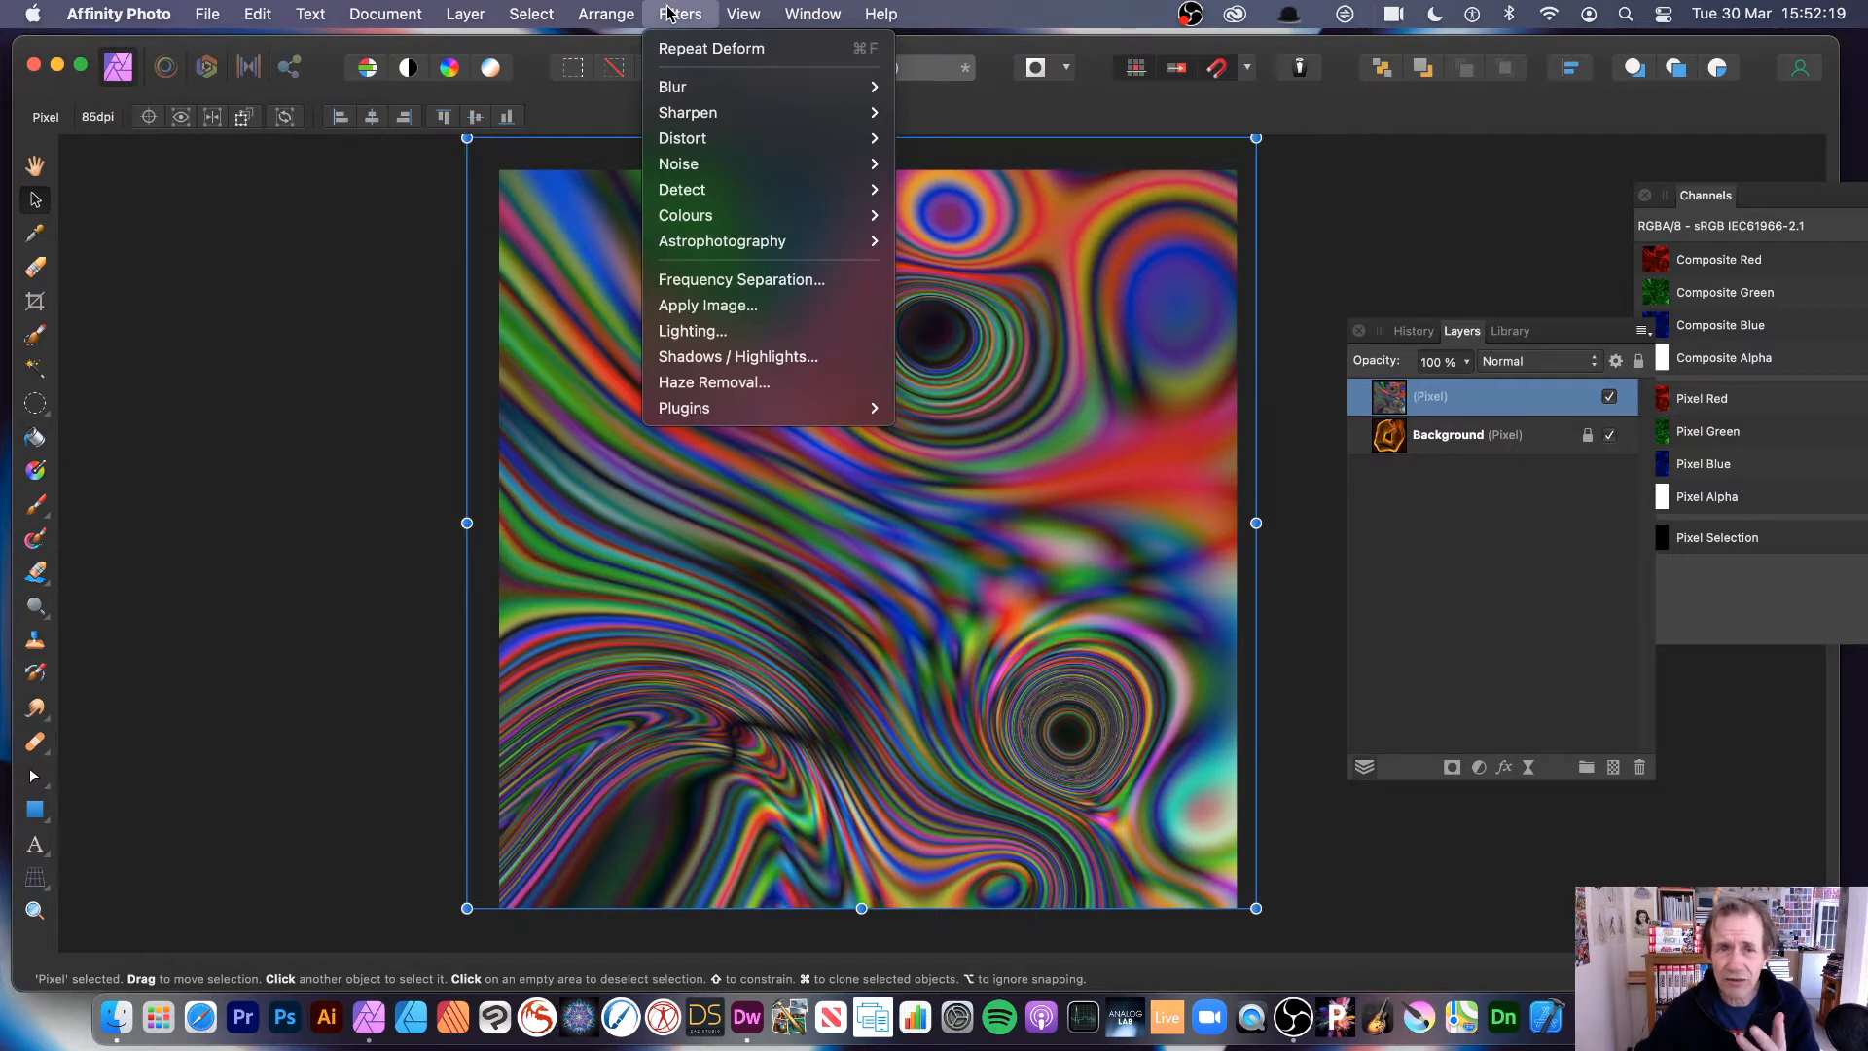
mouse_move(719, 168)
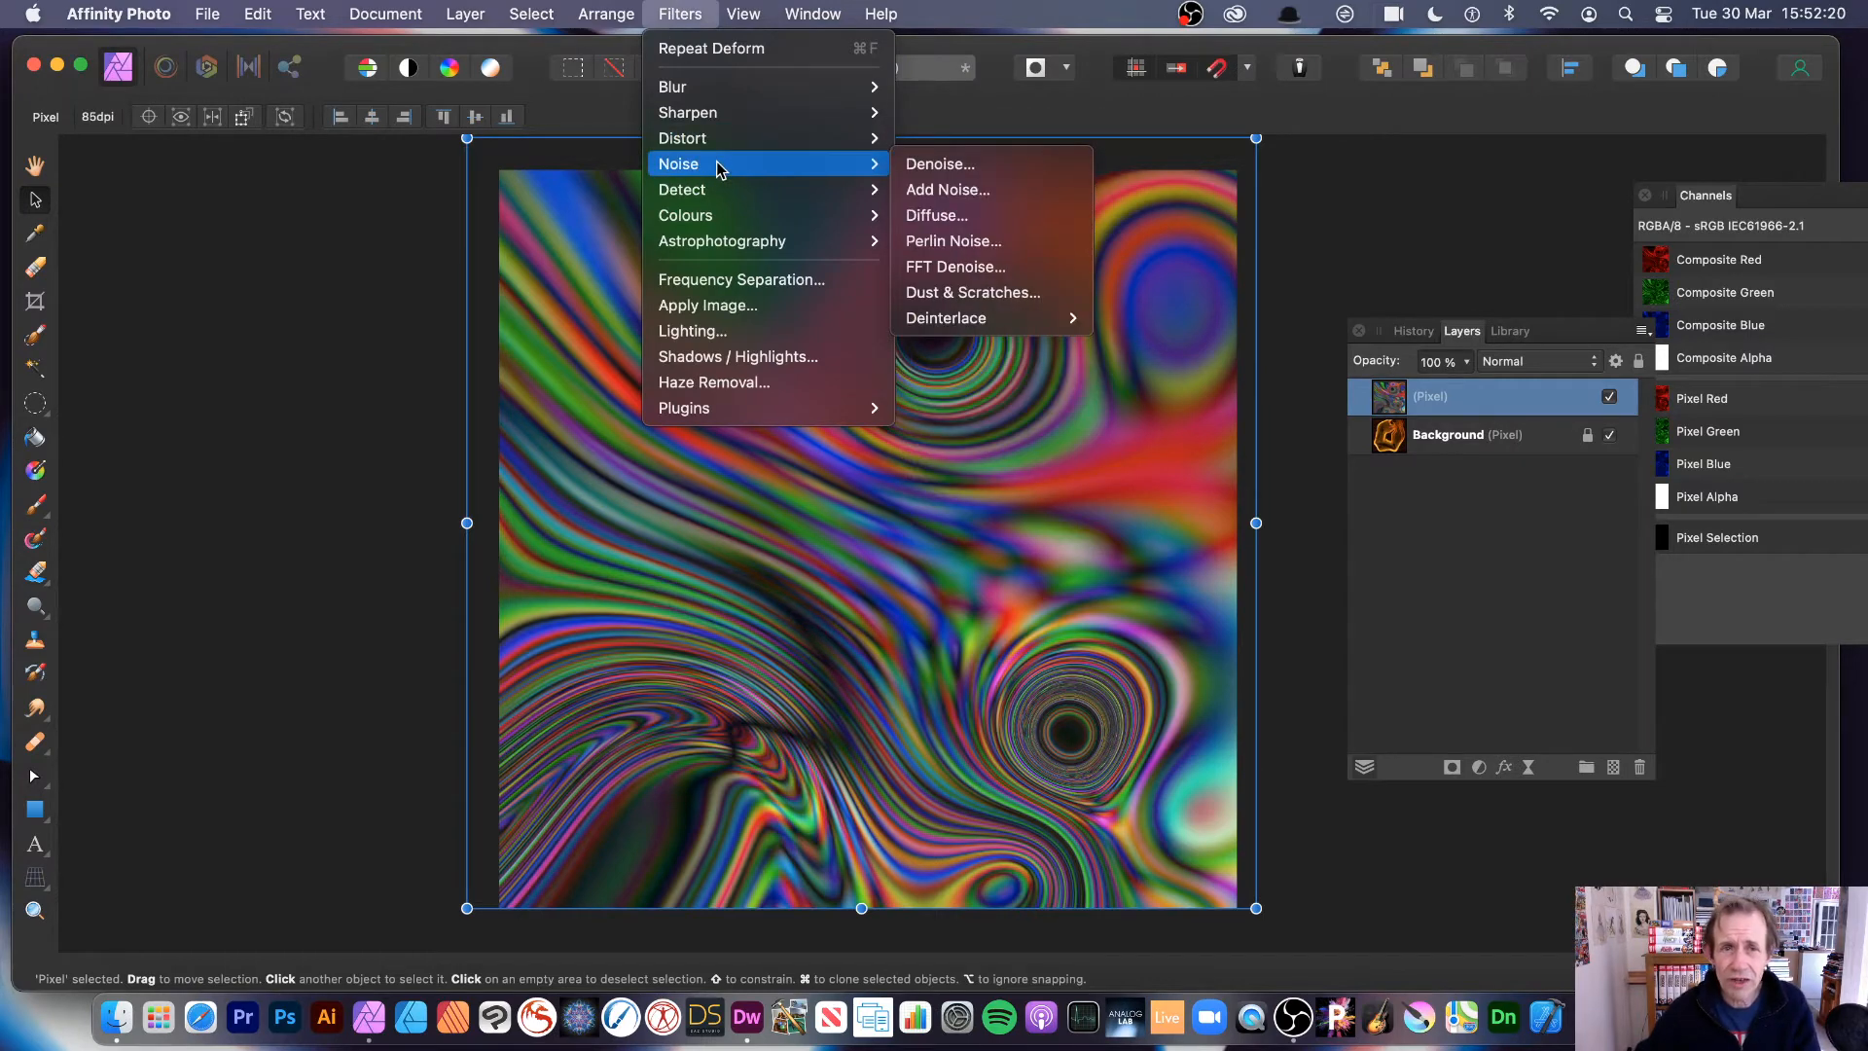
click(946, 190)
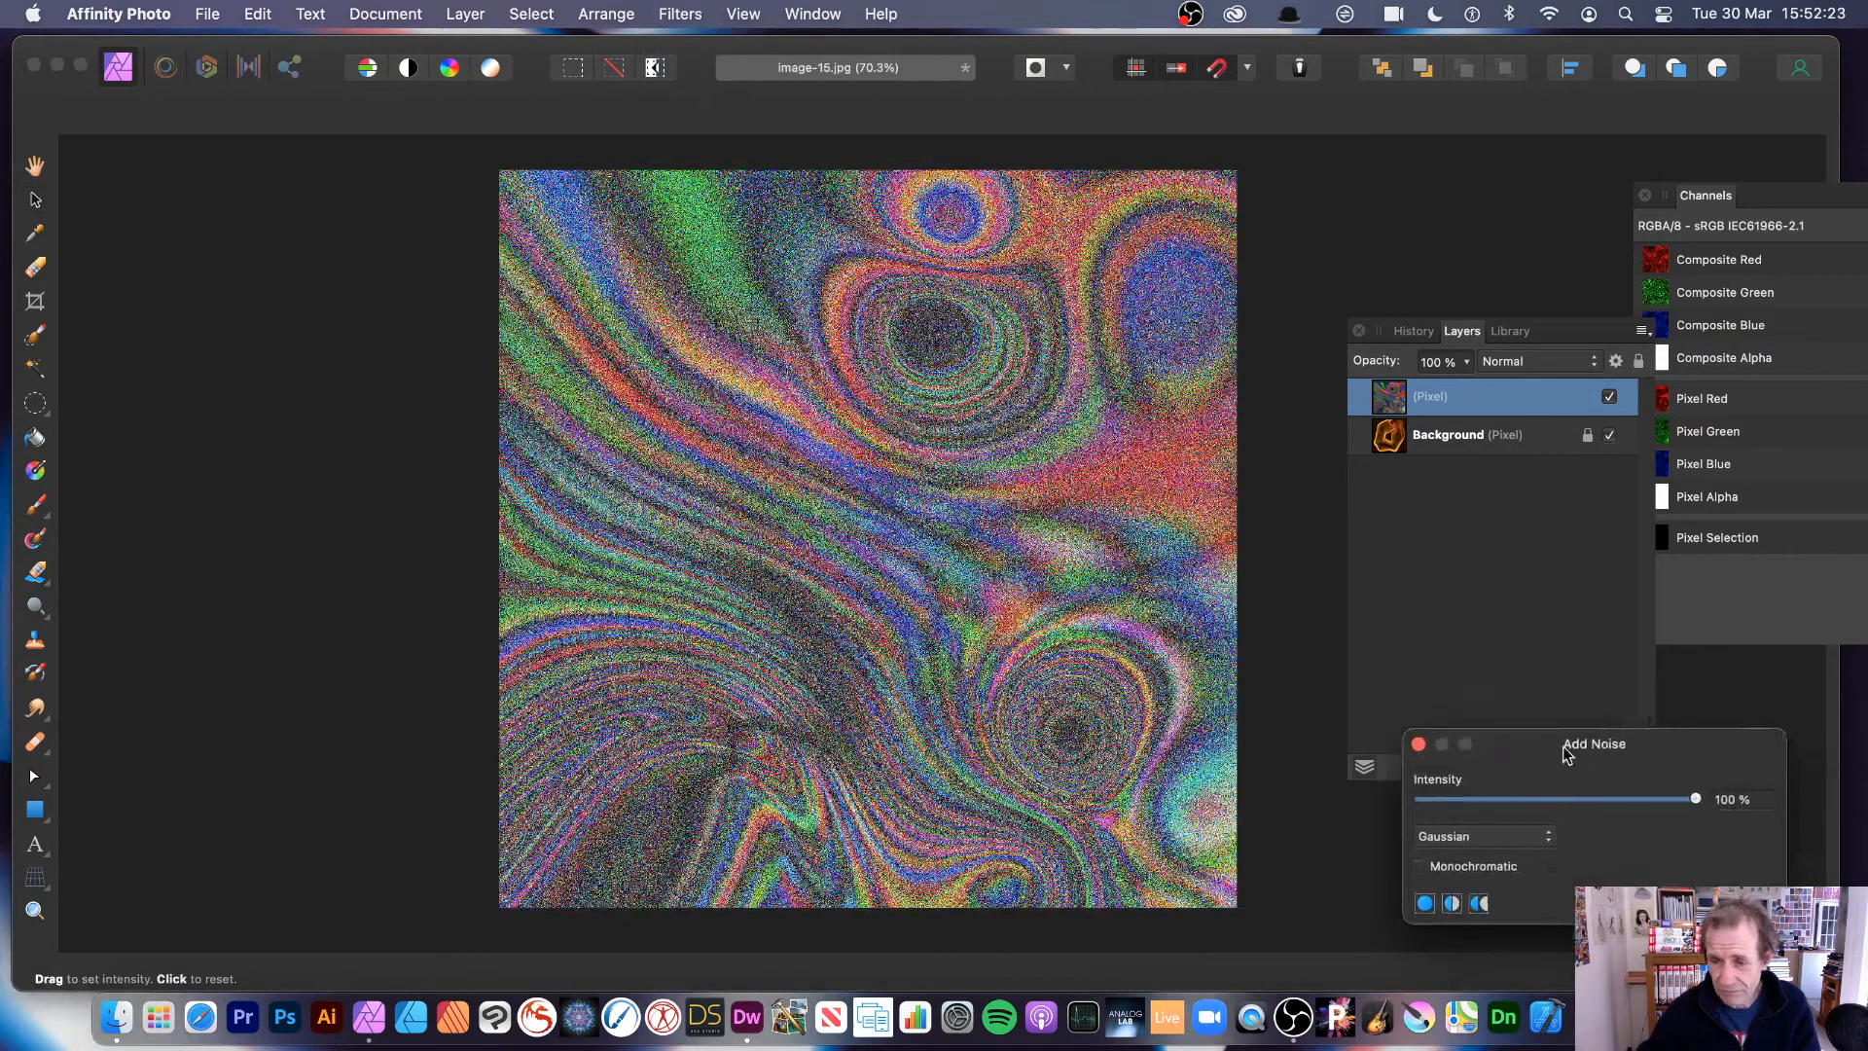
drag(1563, 798, 1172, 645)
drag(1330, 658, 1410, 664)
drag(1111, 543, 1393, 550)
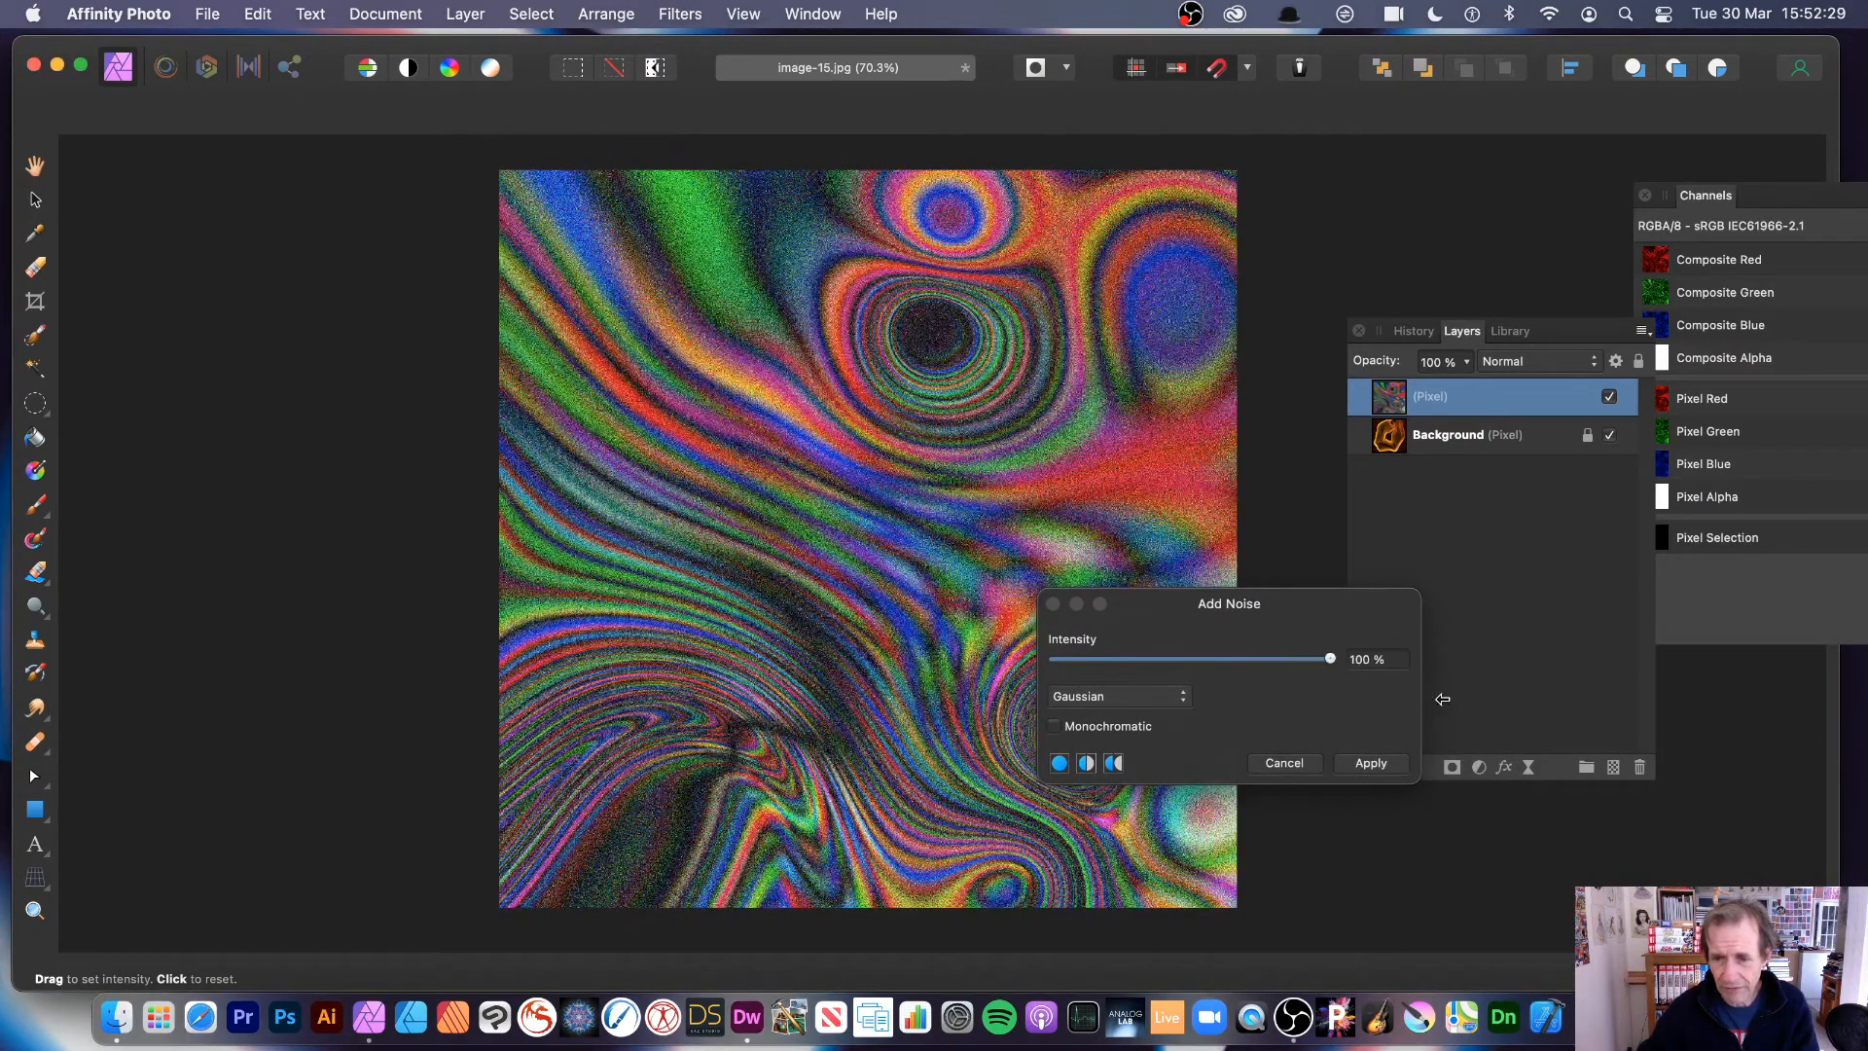
click(1371, 763)
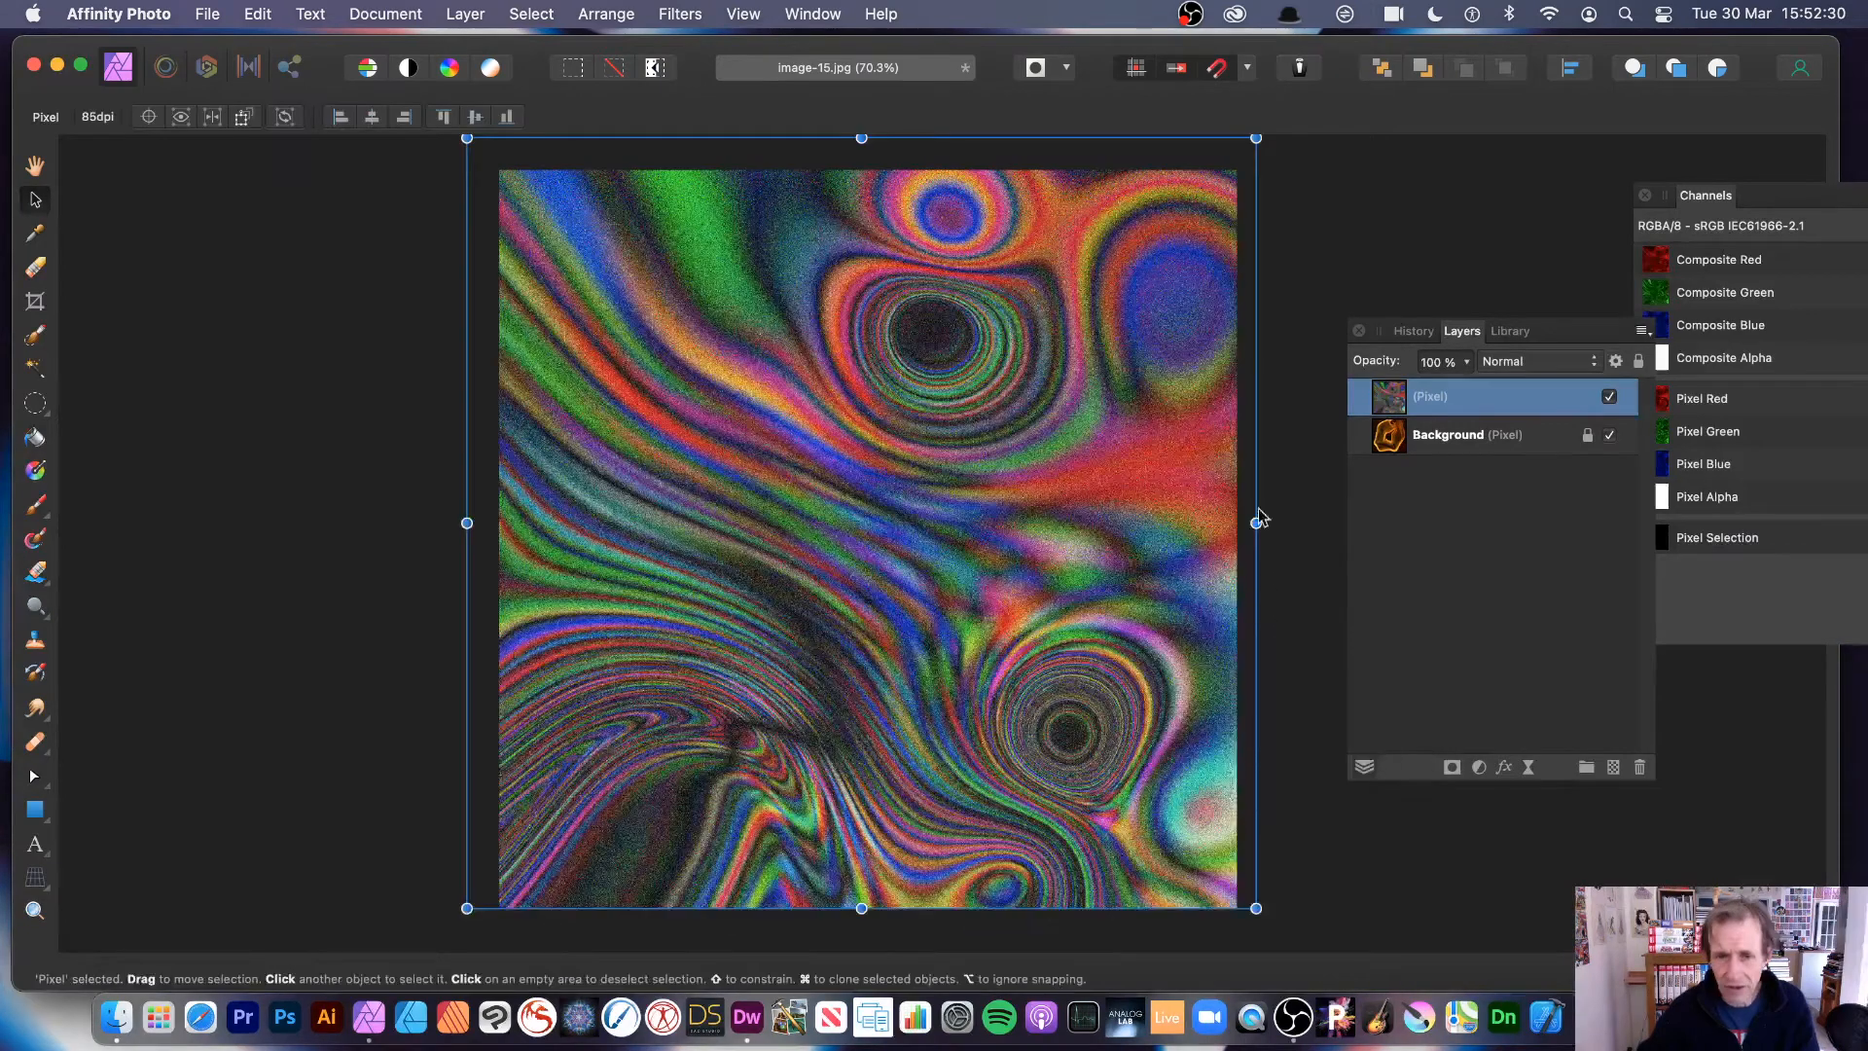
Step: Start a new Deform on the noisy layer and place five points around the middle of the canvas
click(681, 14)
mouse_move(693, 139)
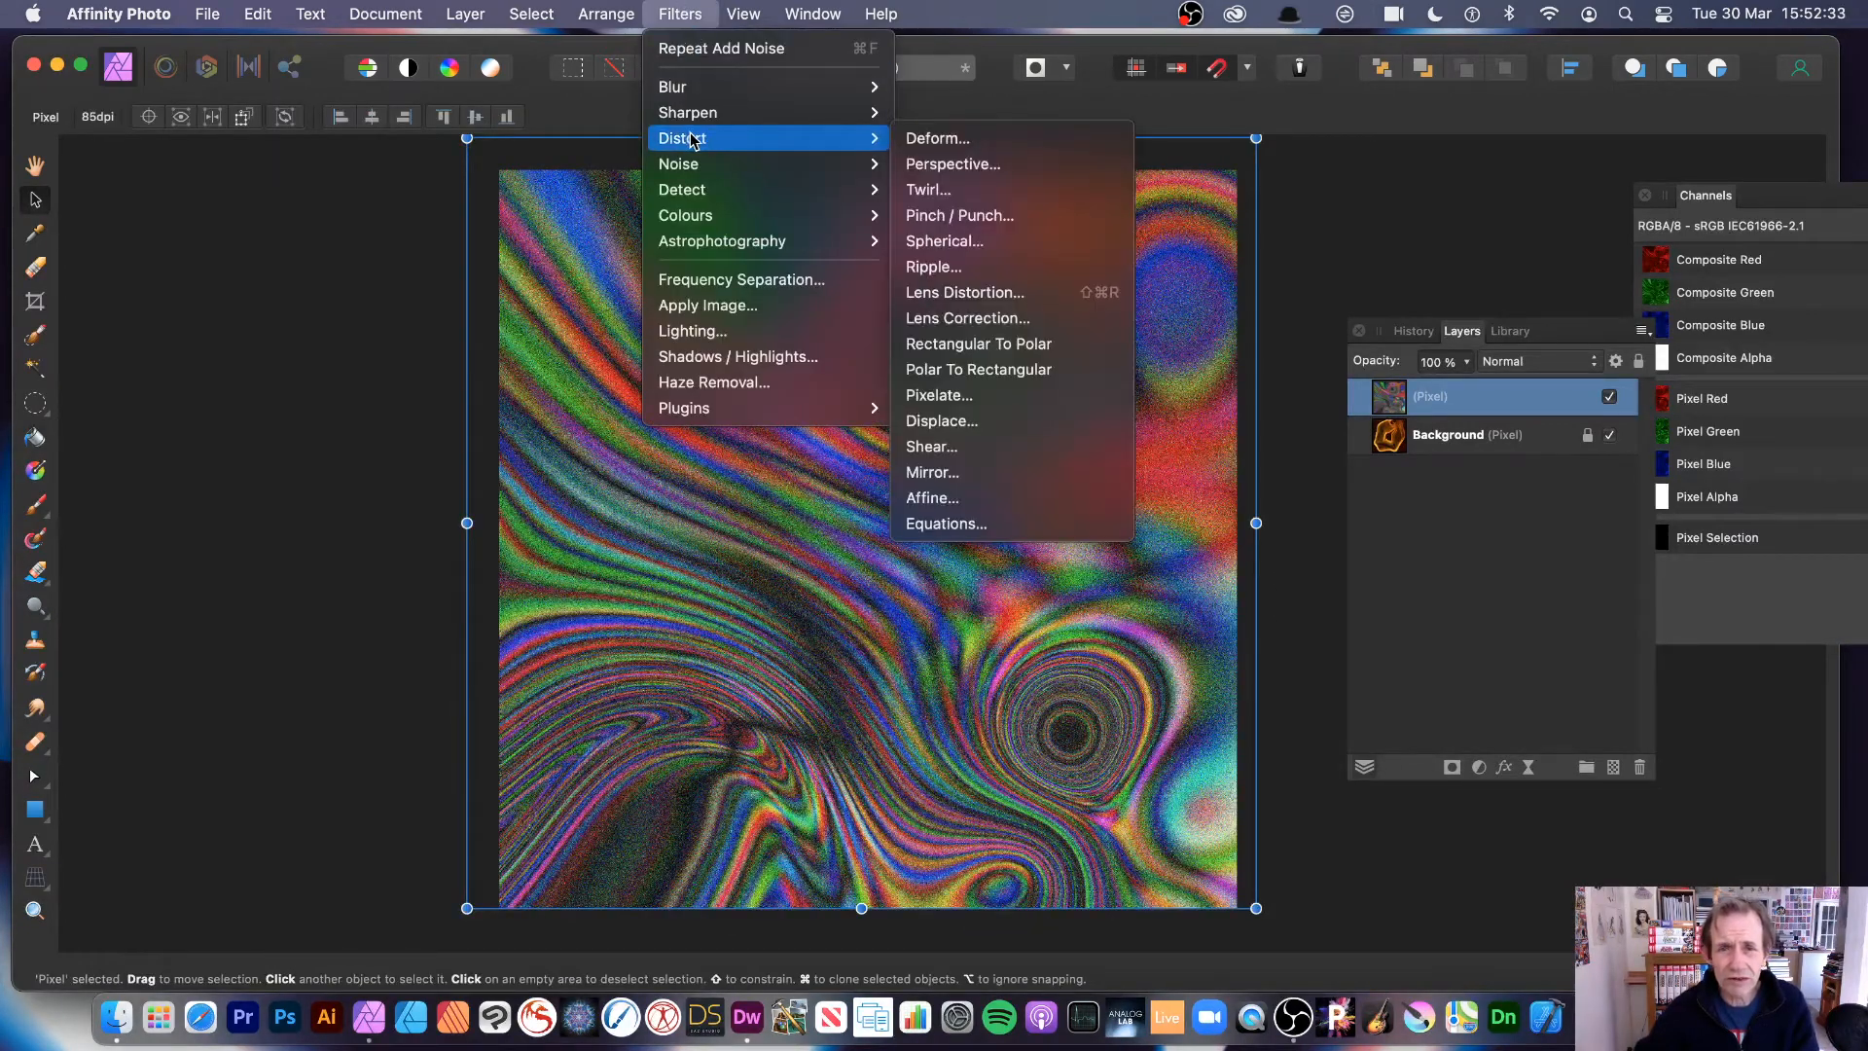
click(939, 138)
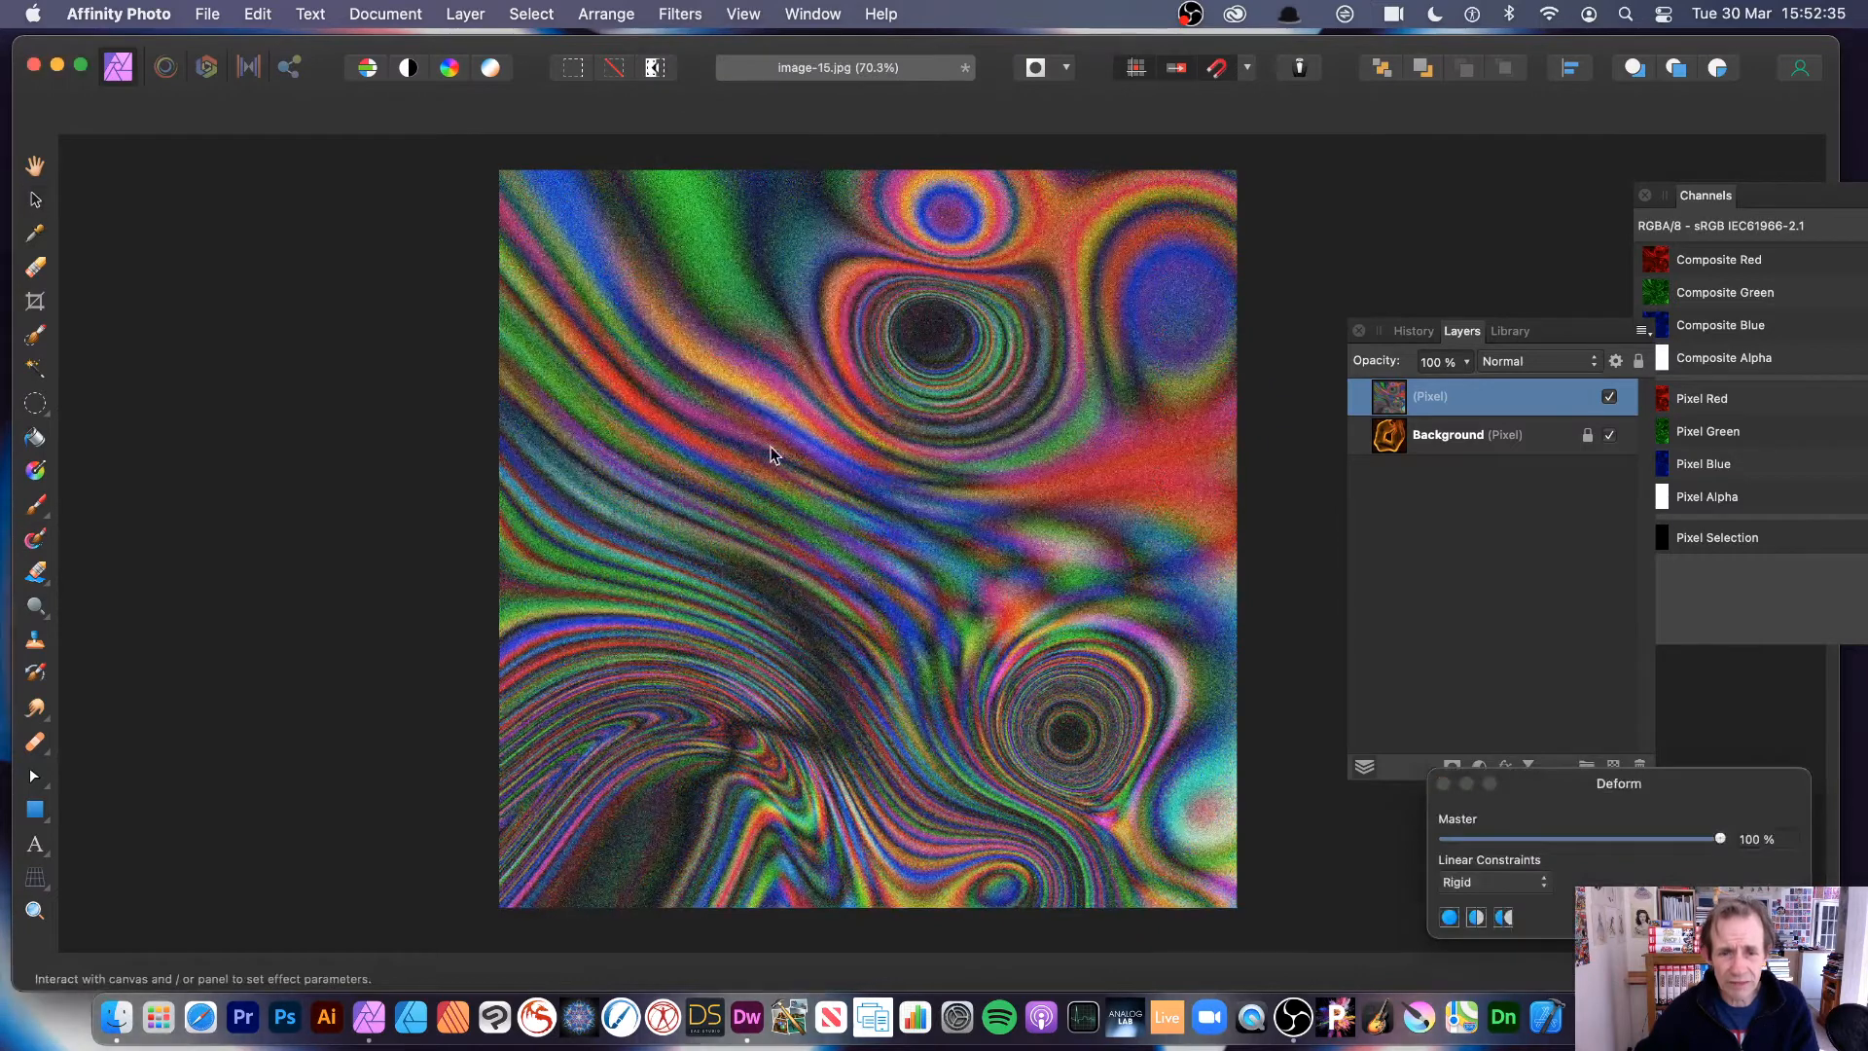
click(1048, 643)
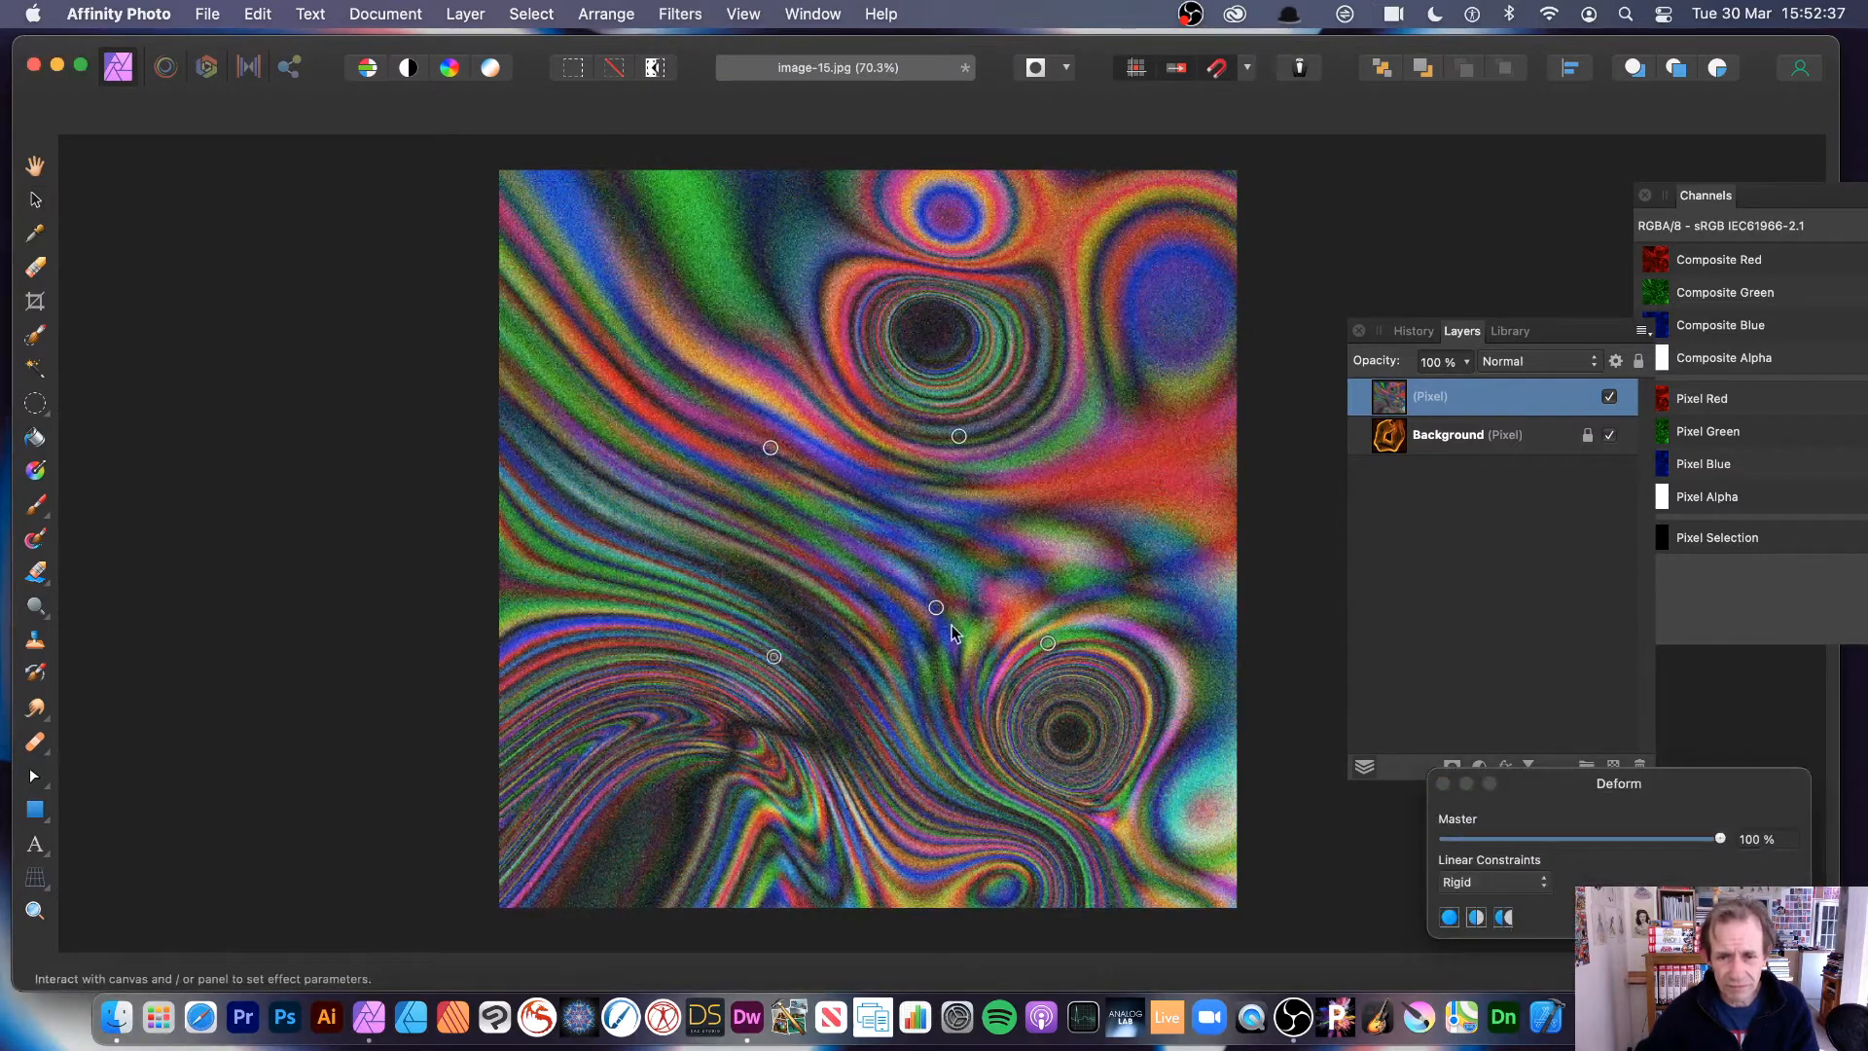
Step: Pull the five deform points outwards: two to the upper right, one beyond the lower-right edge, one to the upper left, one to the lower left
click(937, 608)
drag(937, 608, 1146, 331)
drag(958, 436, 1074, 236)
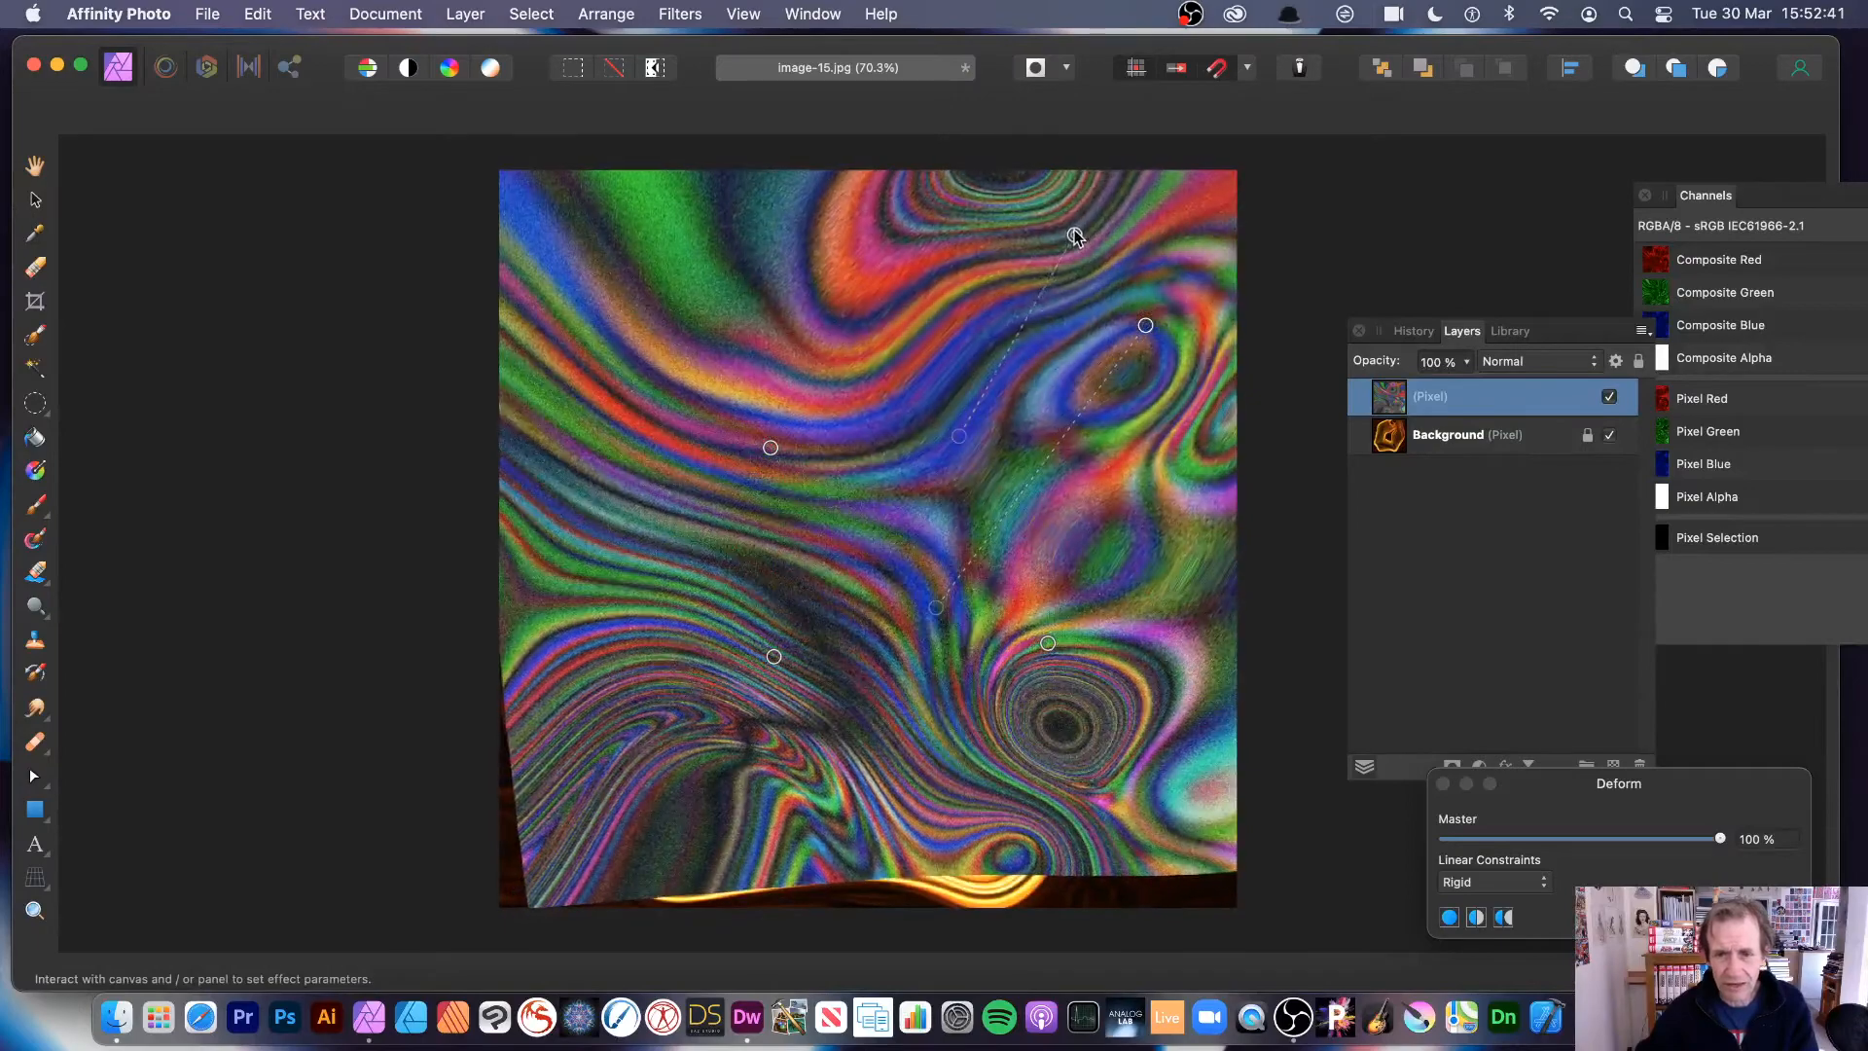
drag(1048, 643, 1341, 860)
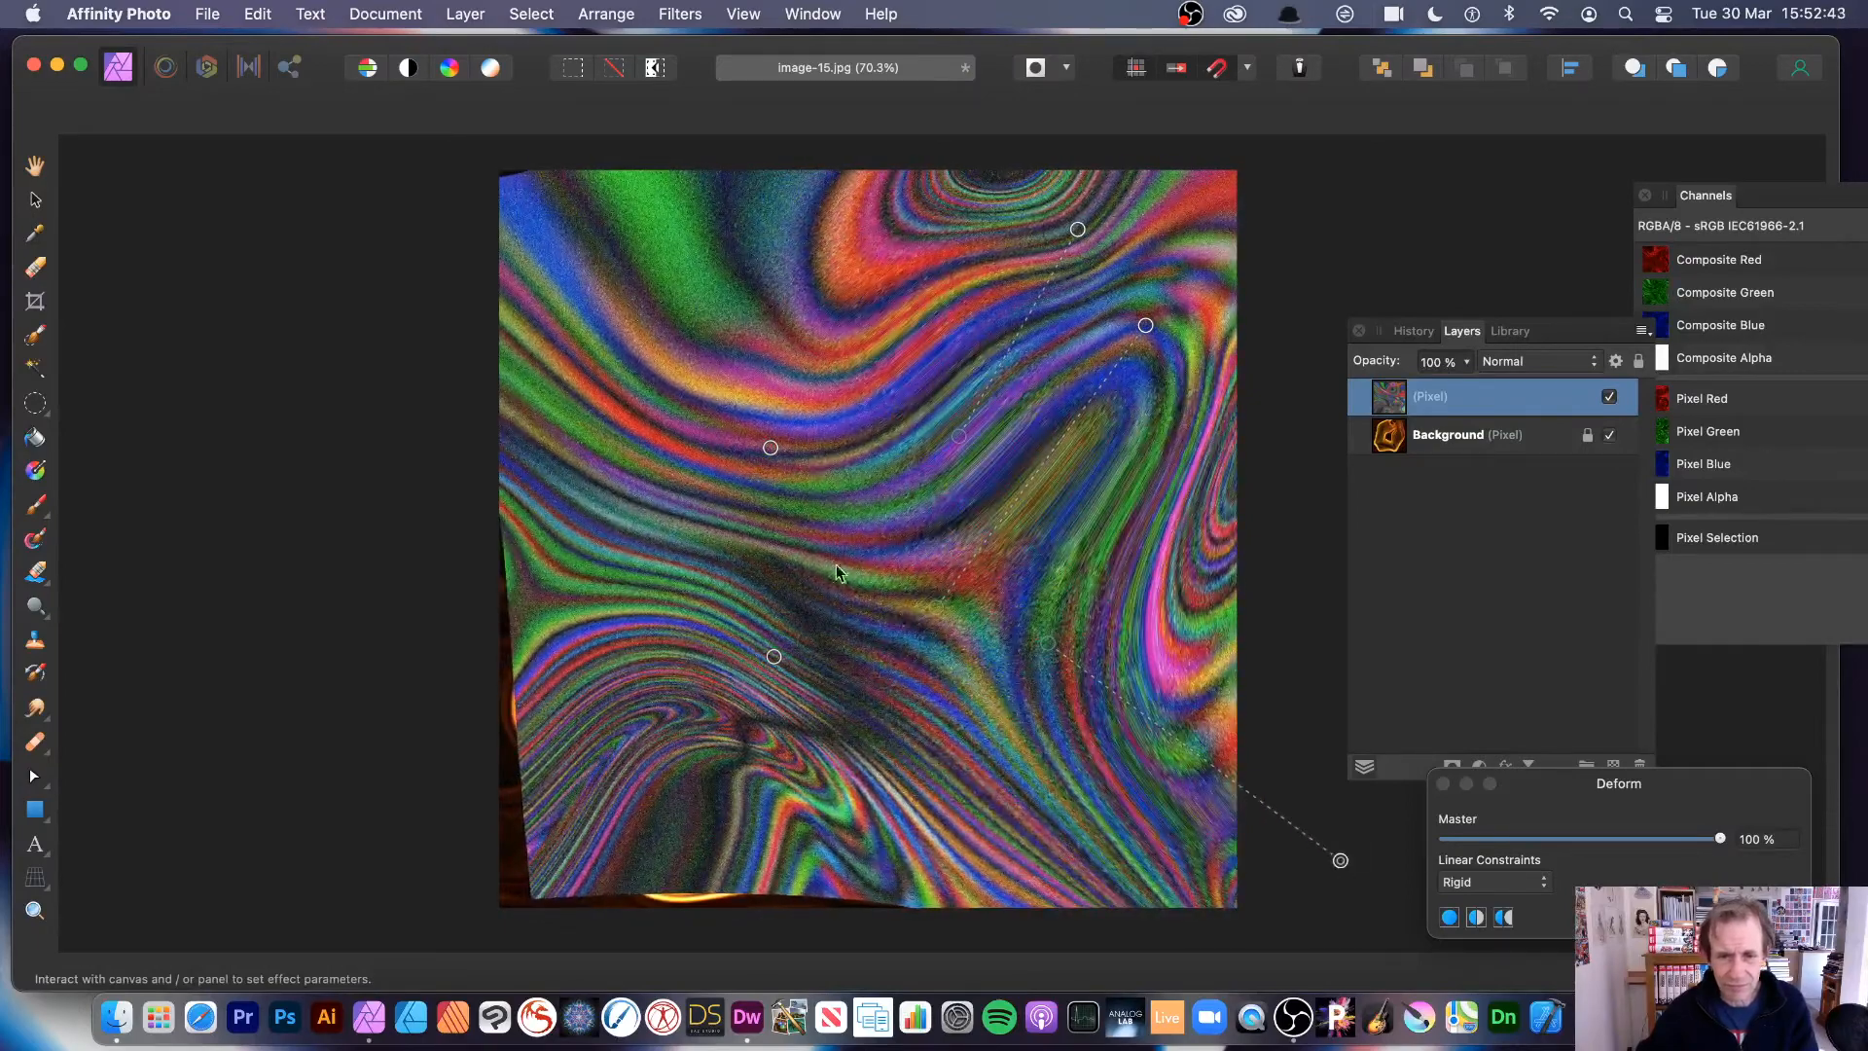
drag(771, 448, 698, 244)
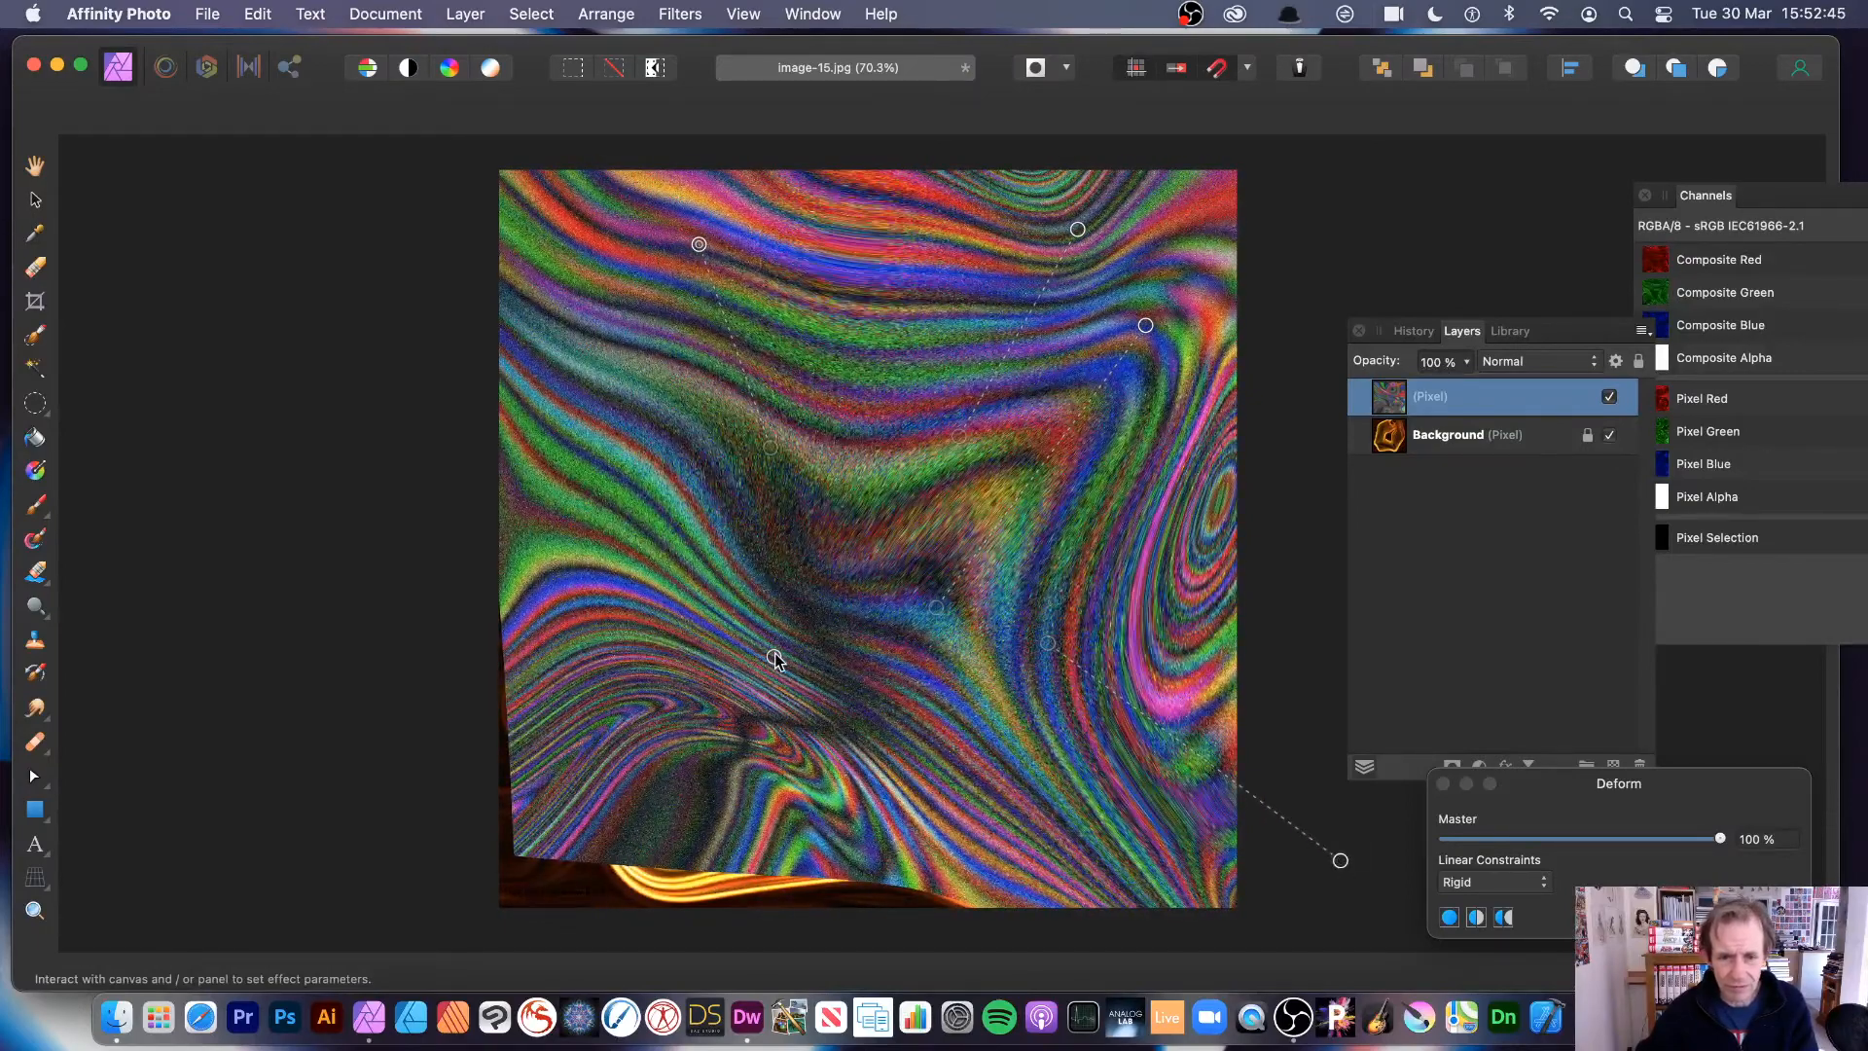
drag(774, 658, 600, 789)
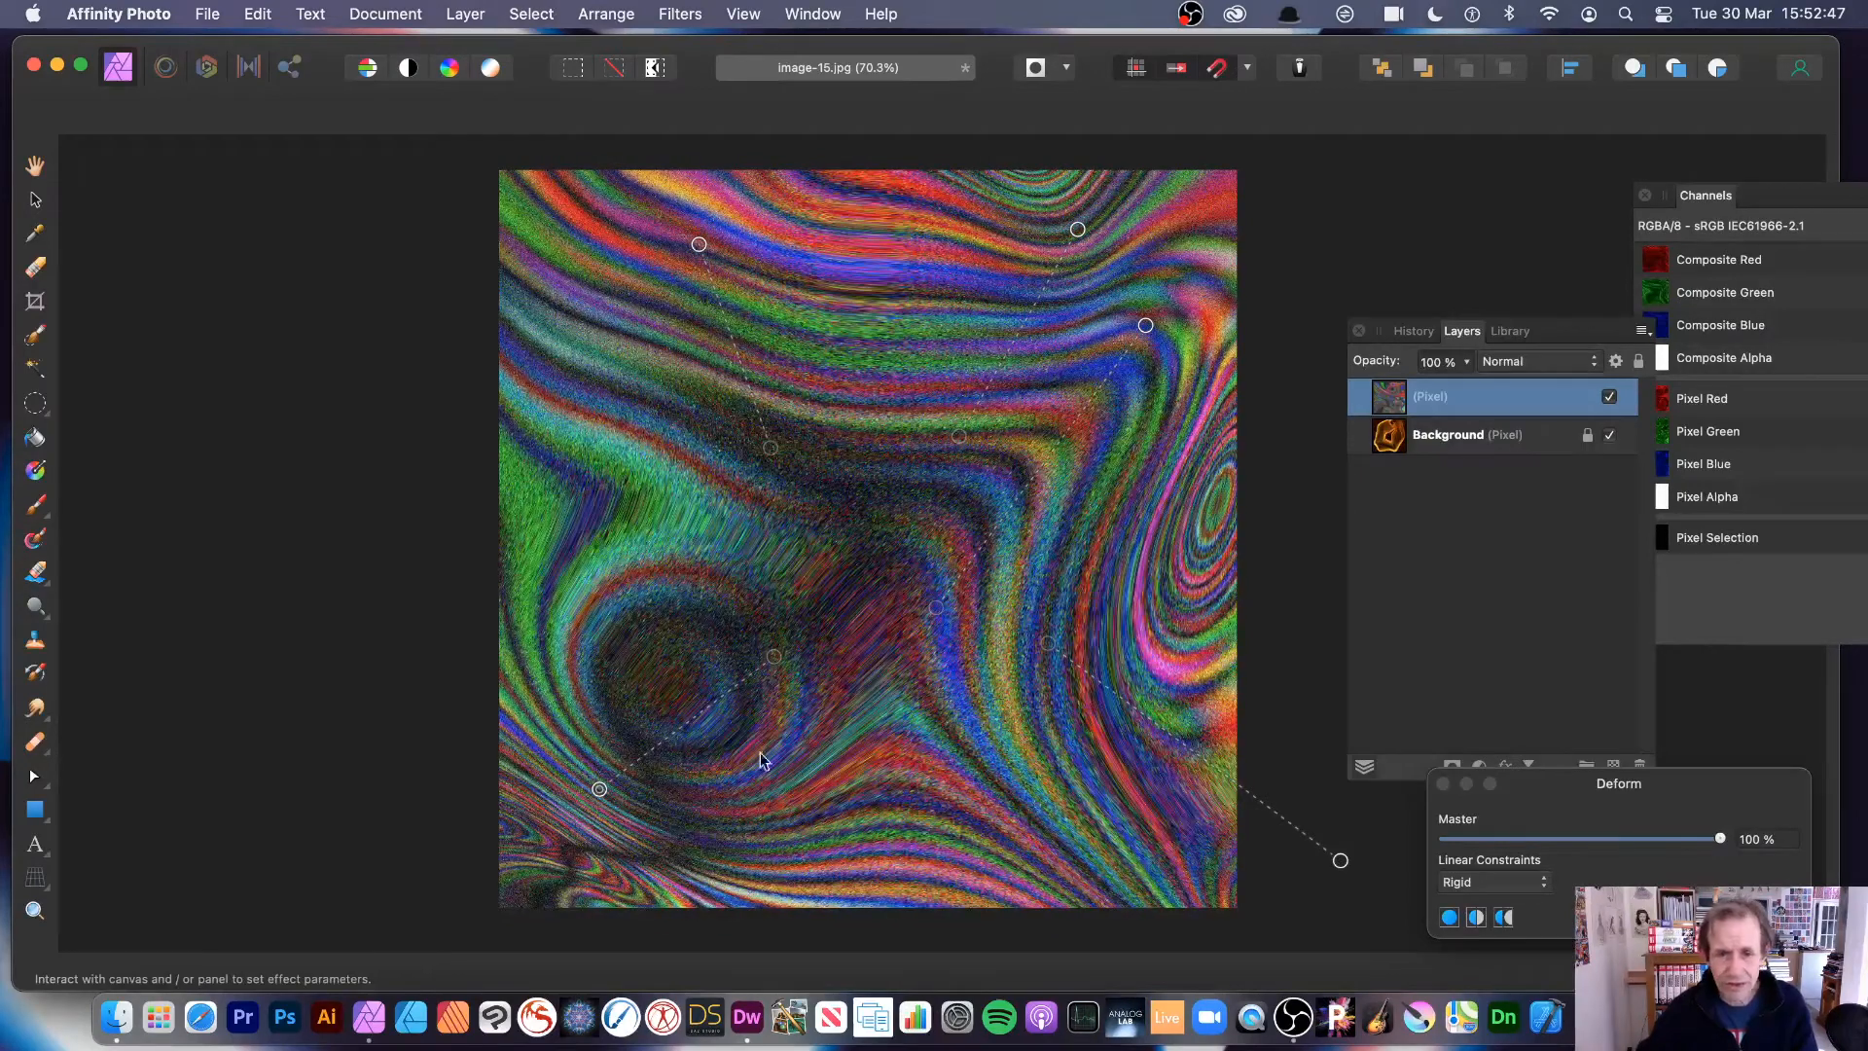
Step: Apply the deformation and repeat the Deform filter three times
key(Return)
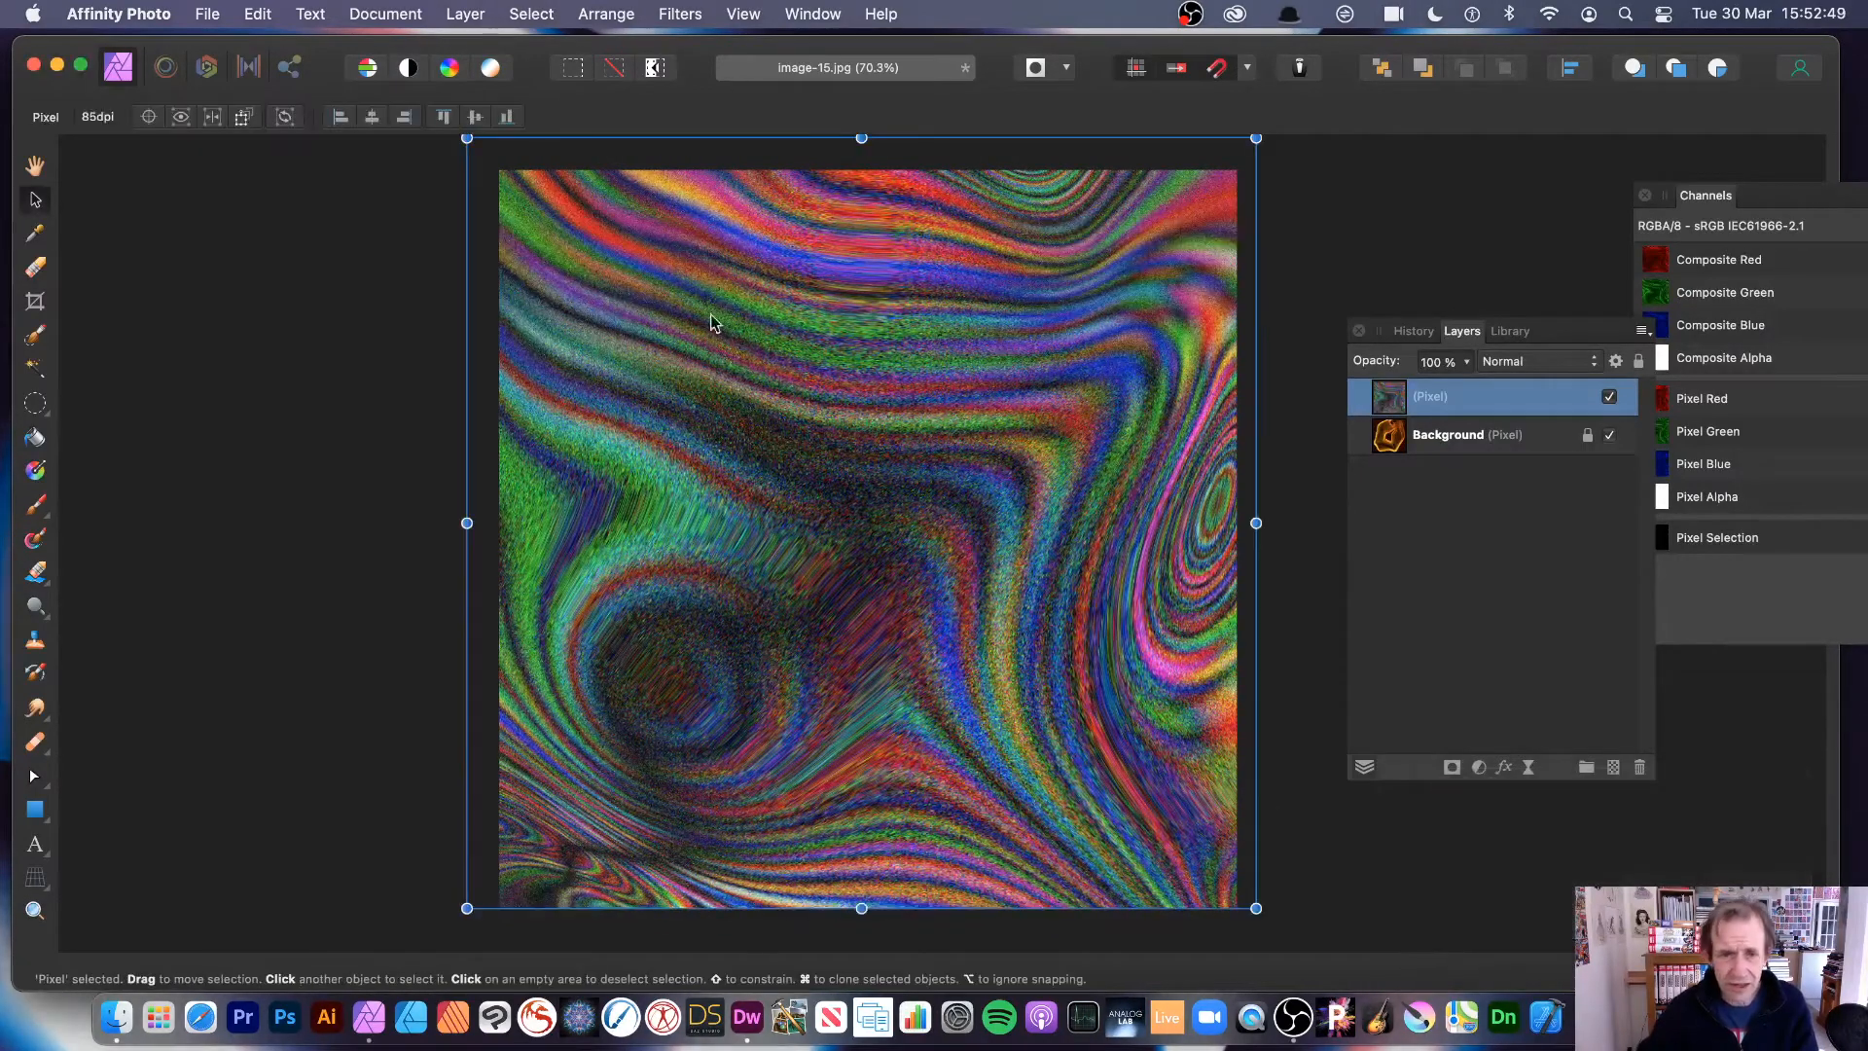
click(672, 14)
click(699, 50)
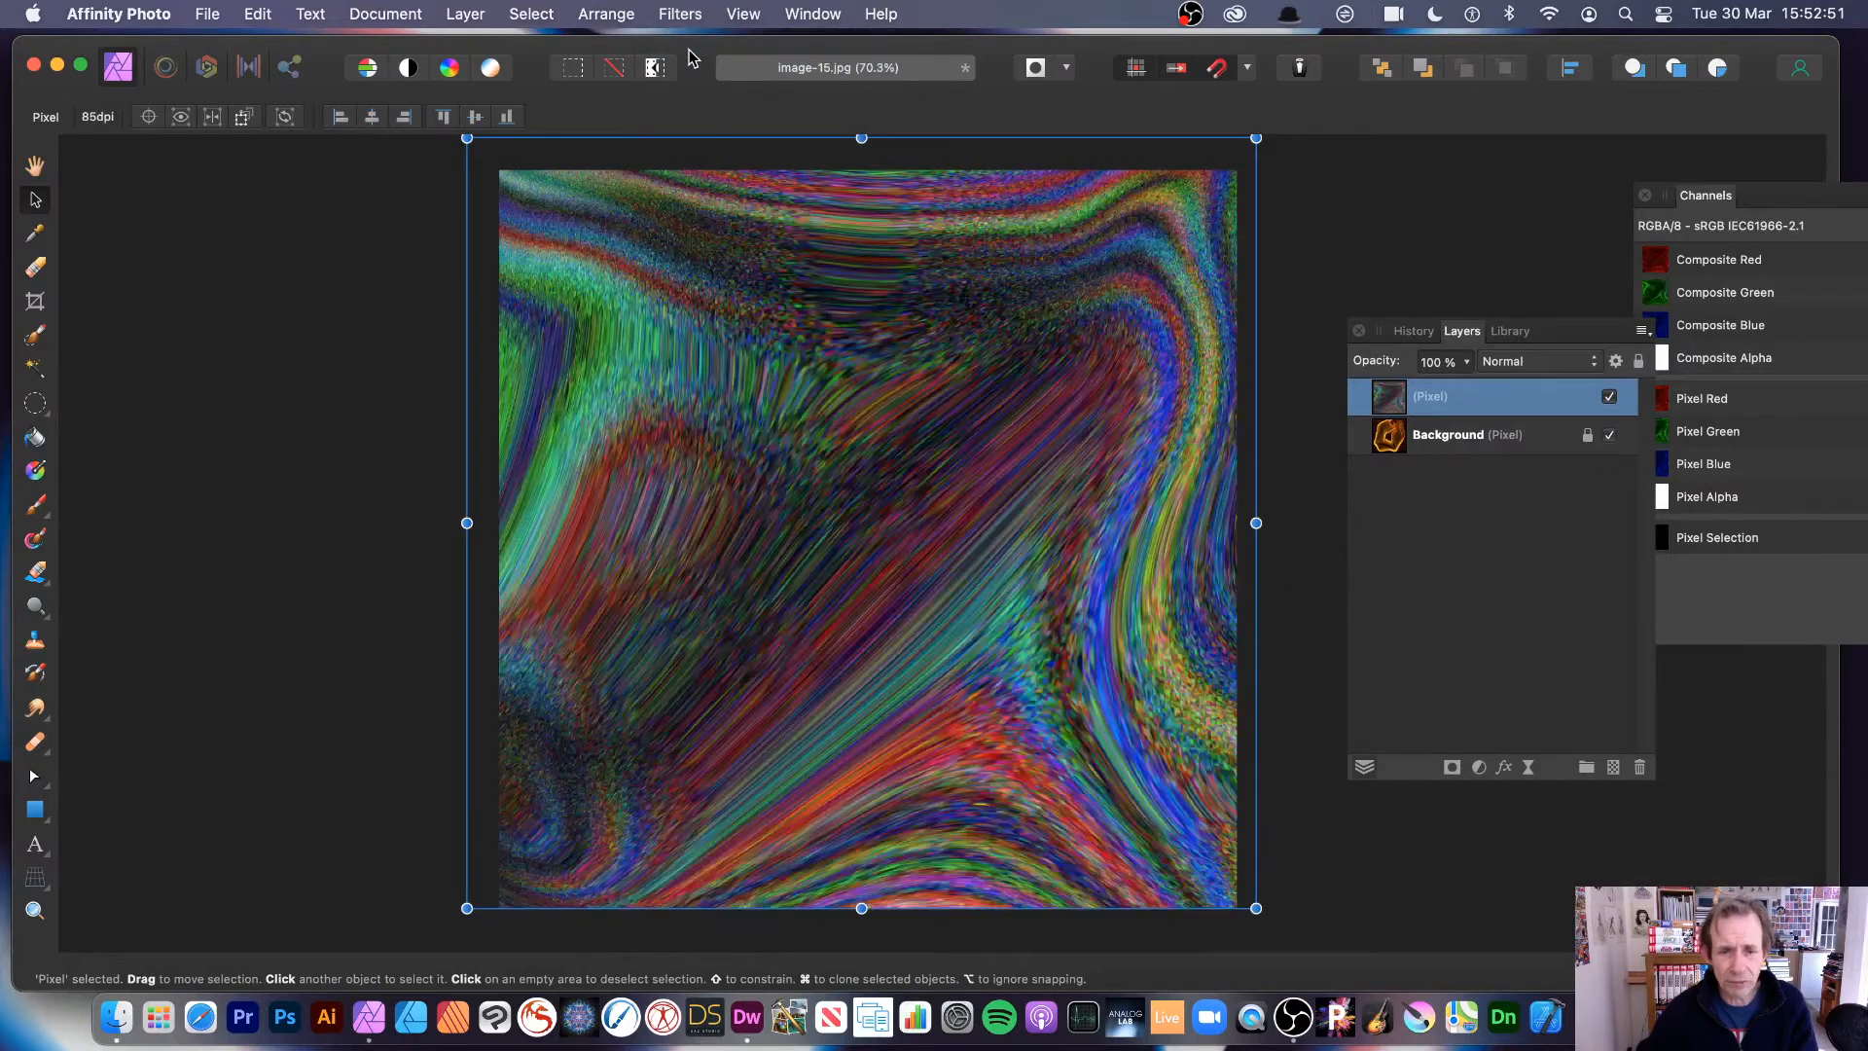
click(682, 14)
click(699, 50)
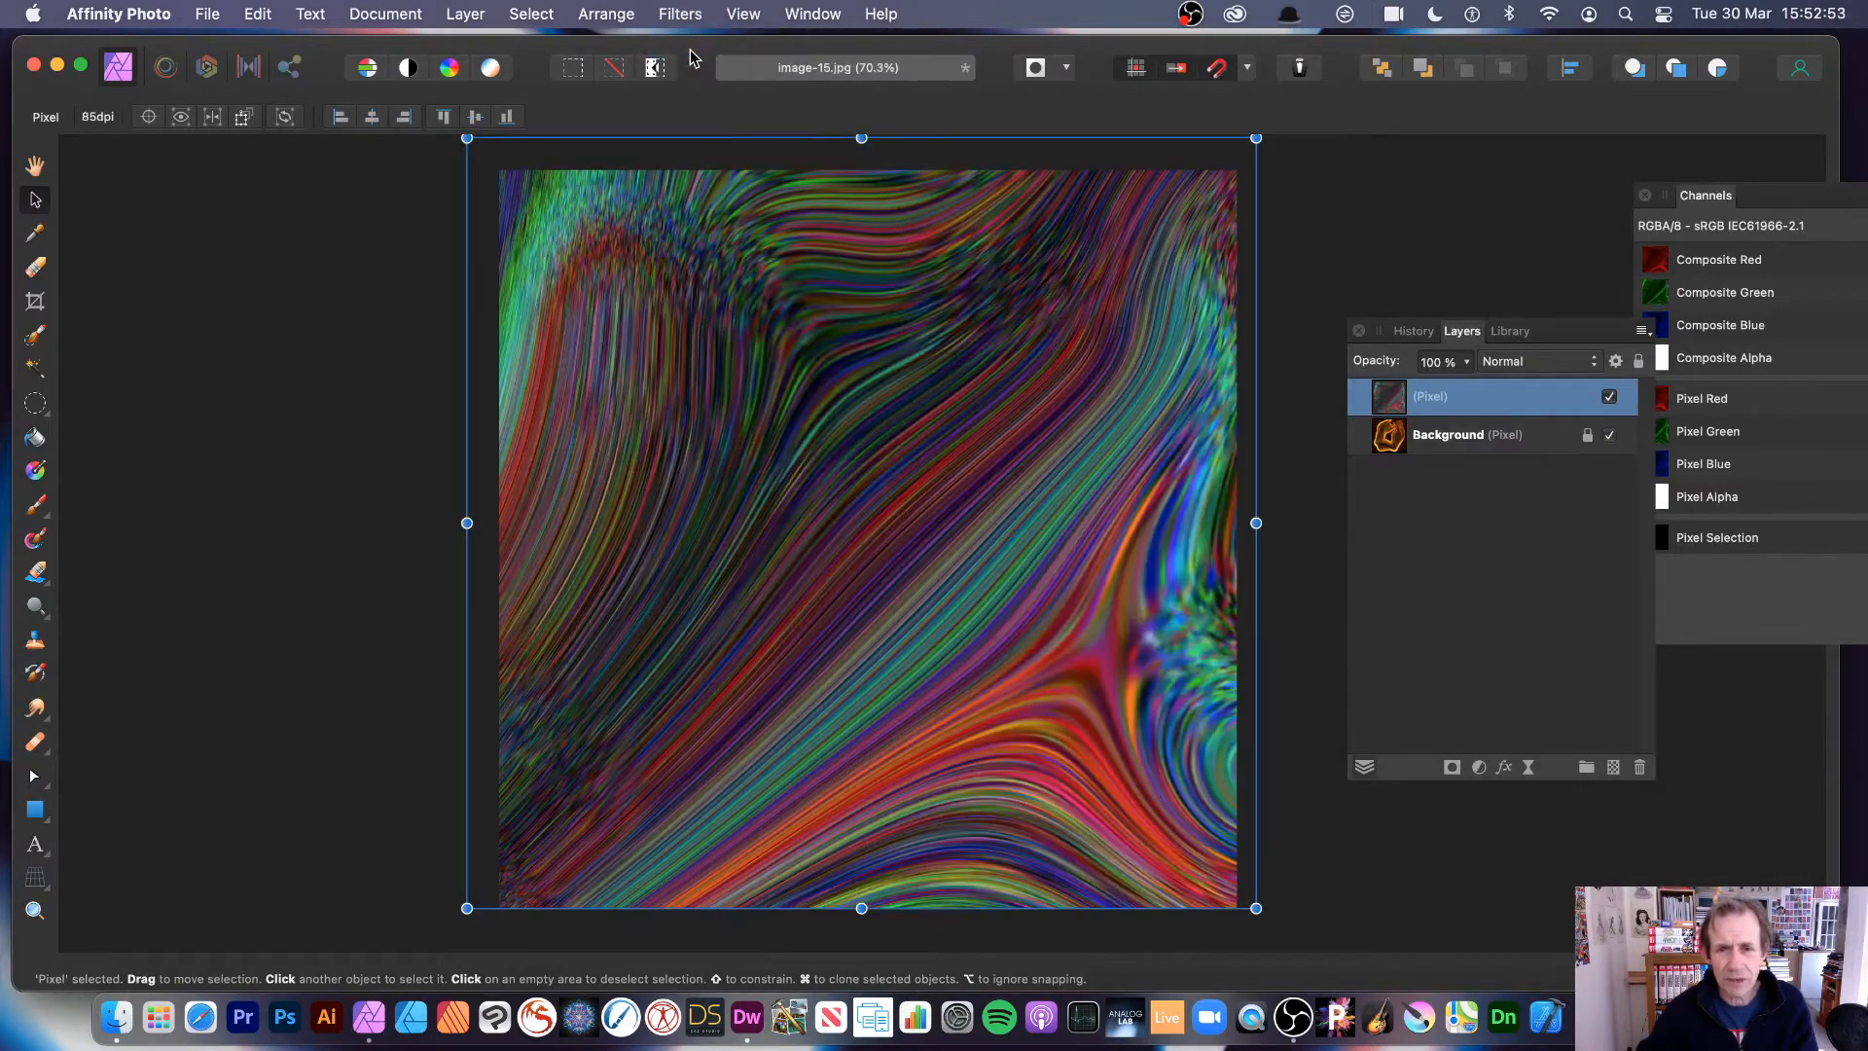
click(697, 13)
click(696, 50)
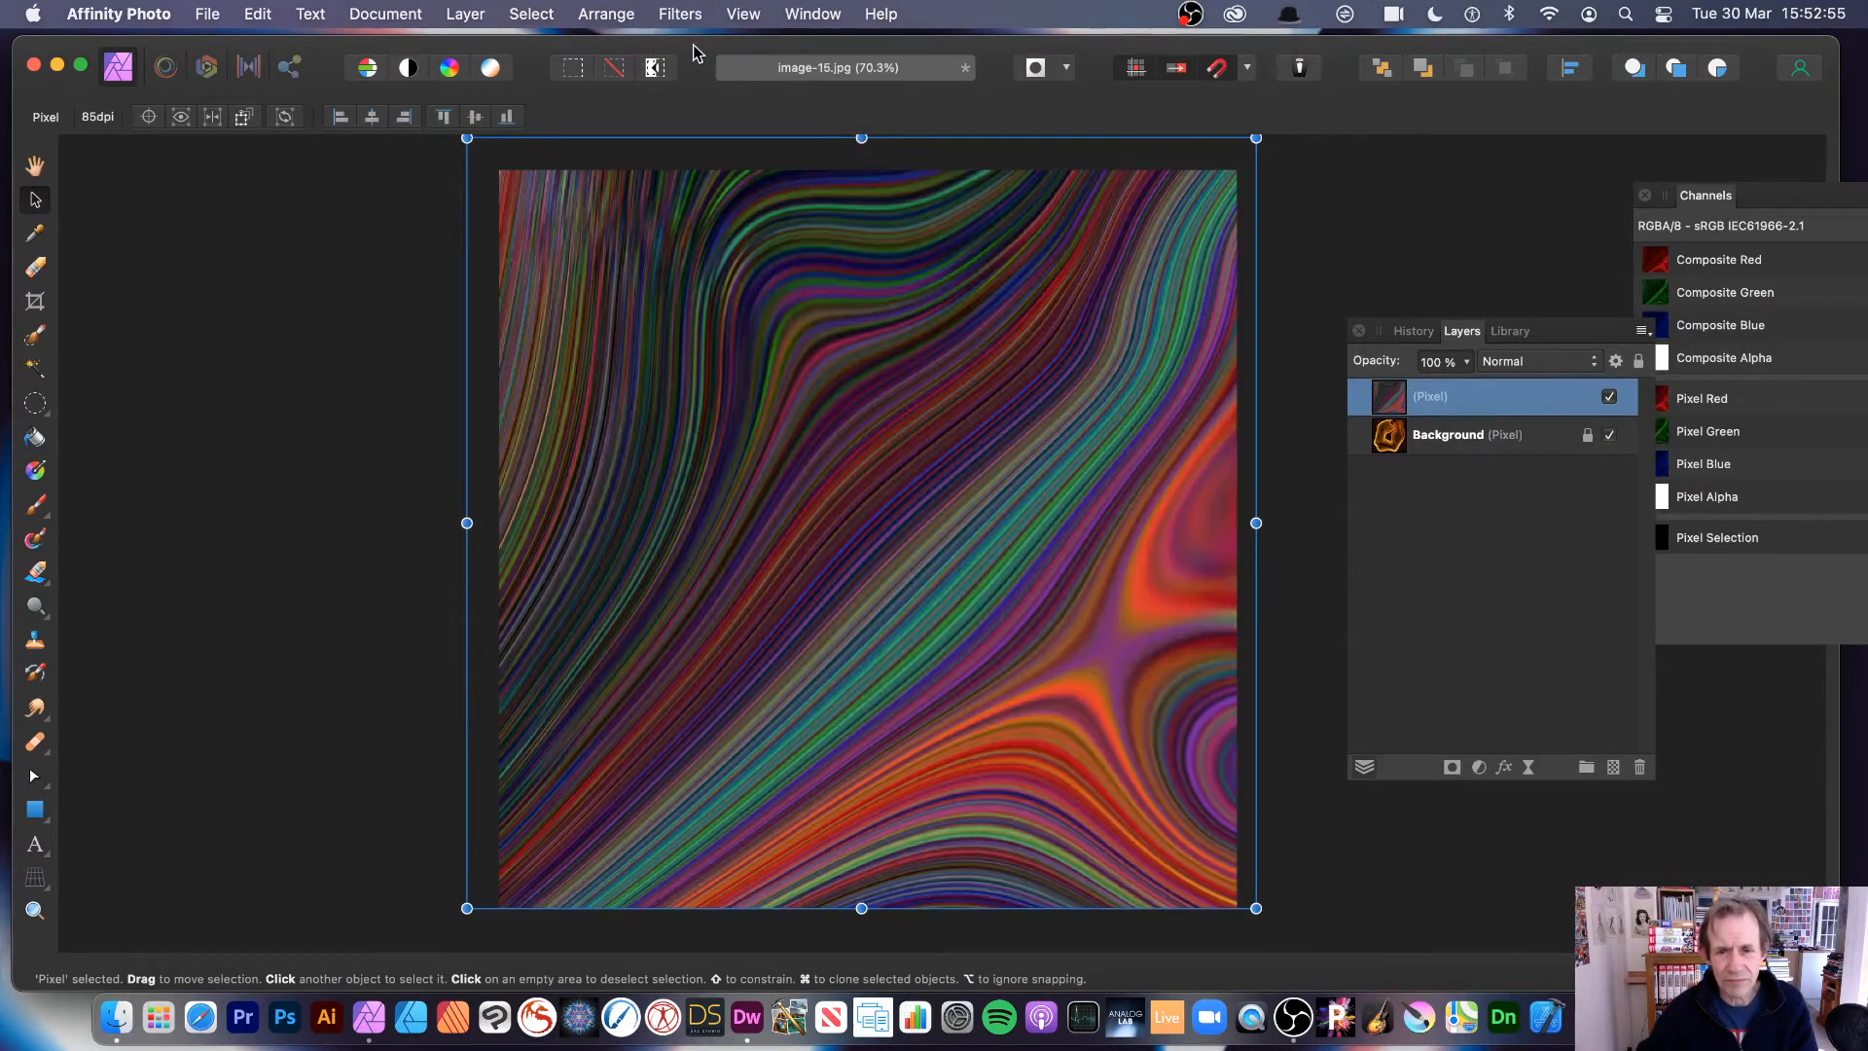
Step: Start a new Deform on the pixel layer with Linear Constraints set to Similarity, moving its dialog clear of the canvas centre
click(680, 14)
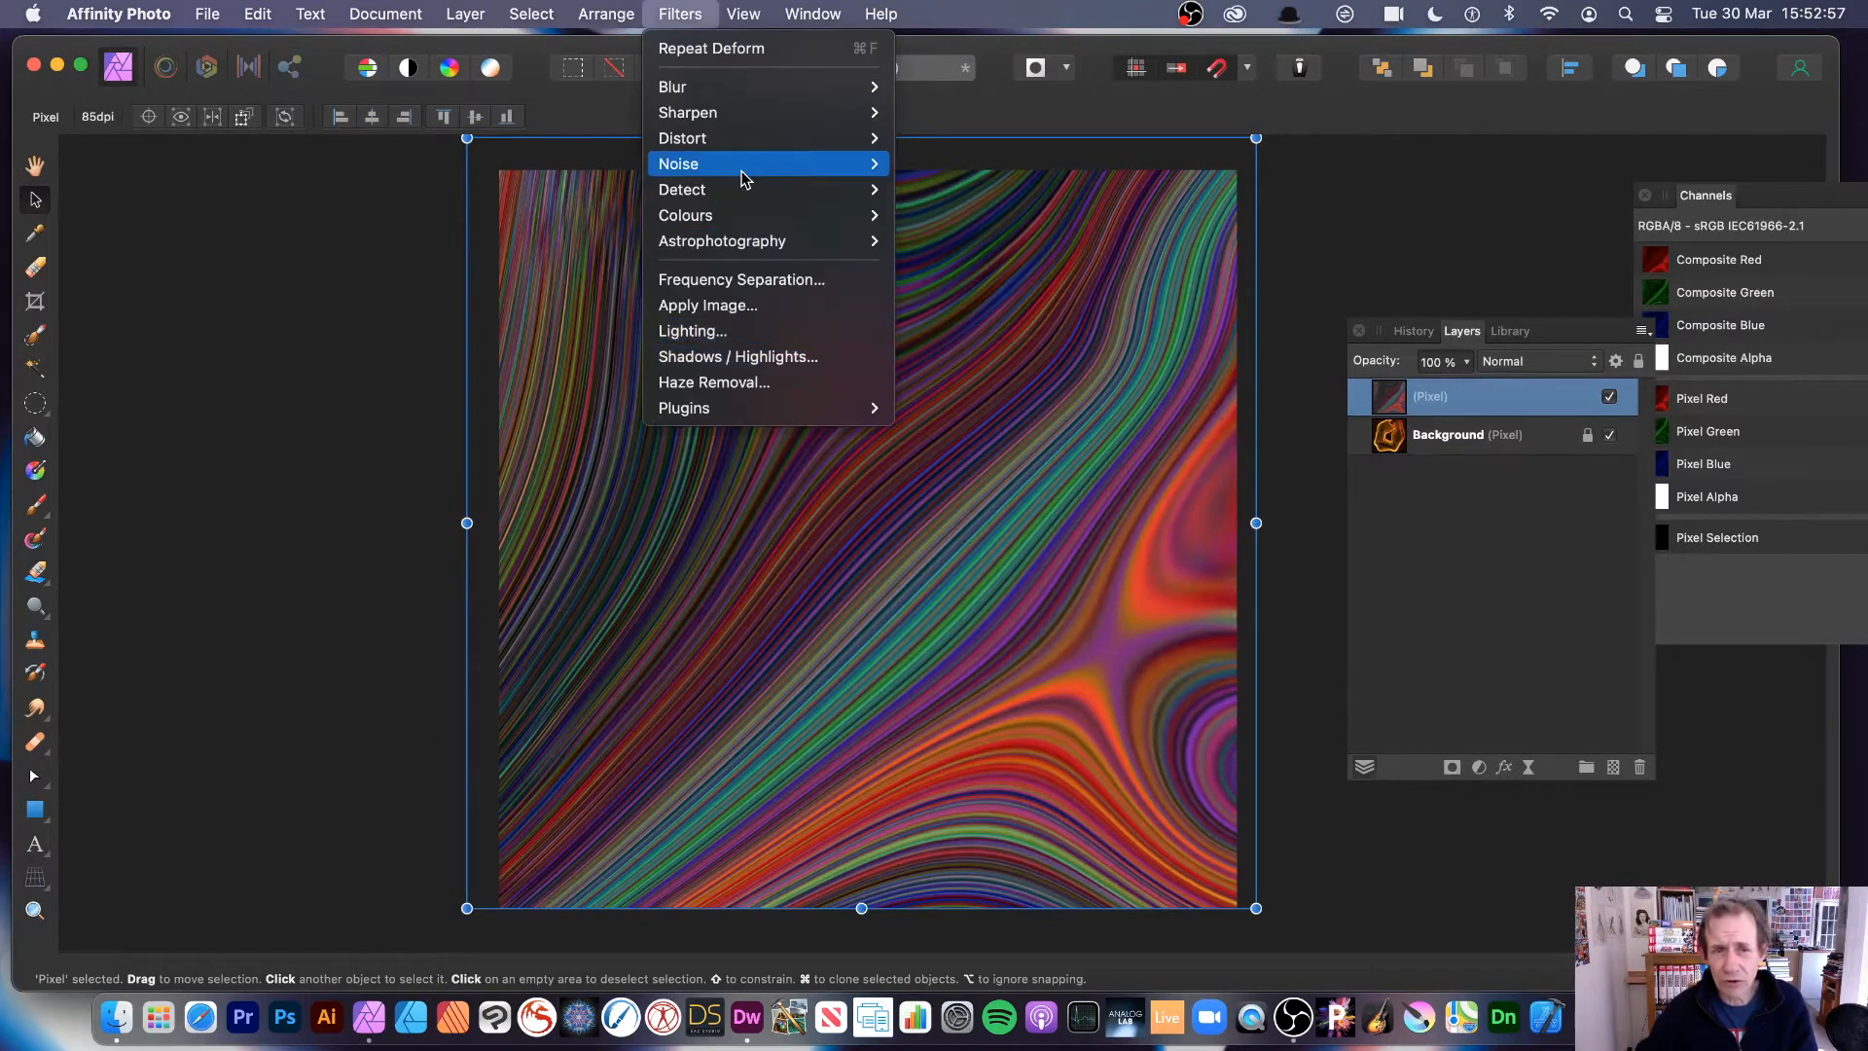
mouse_move(749, 174)
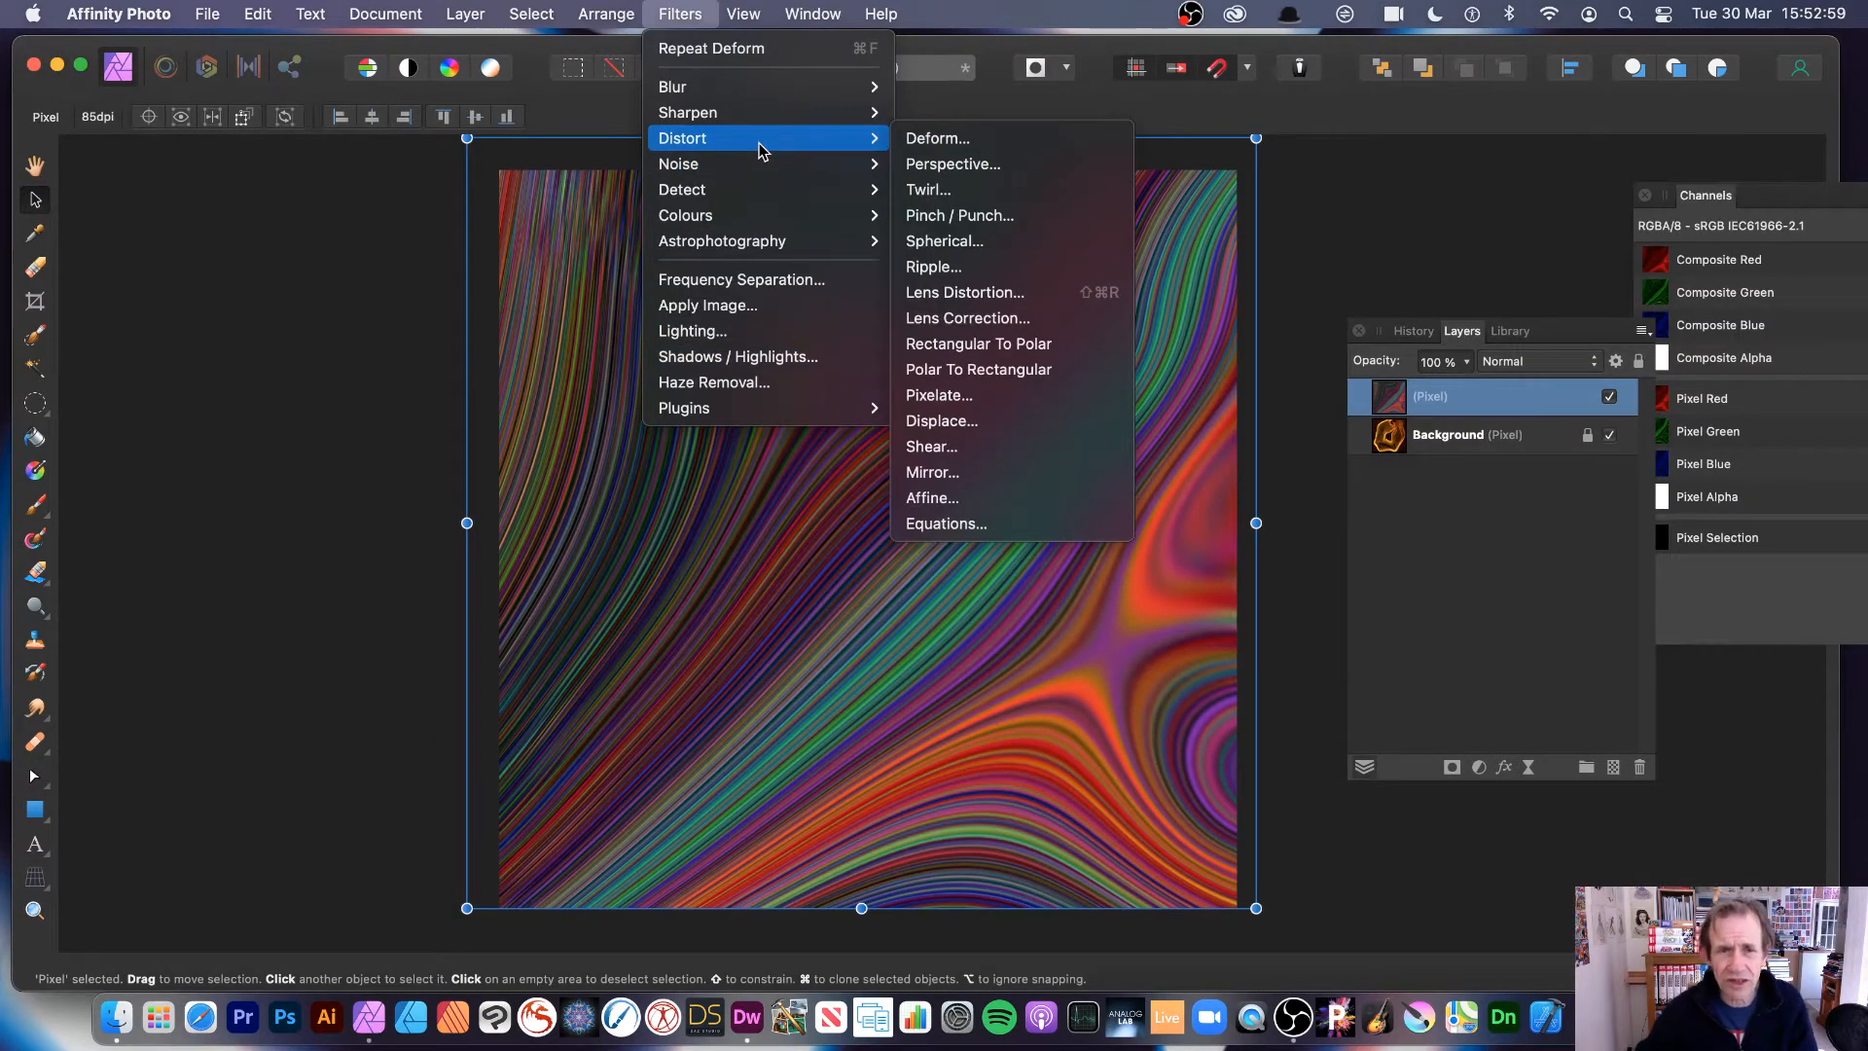
click(963, 138)
drag(1595, 788, 949, 304)
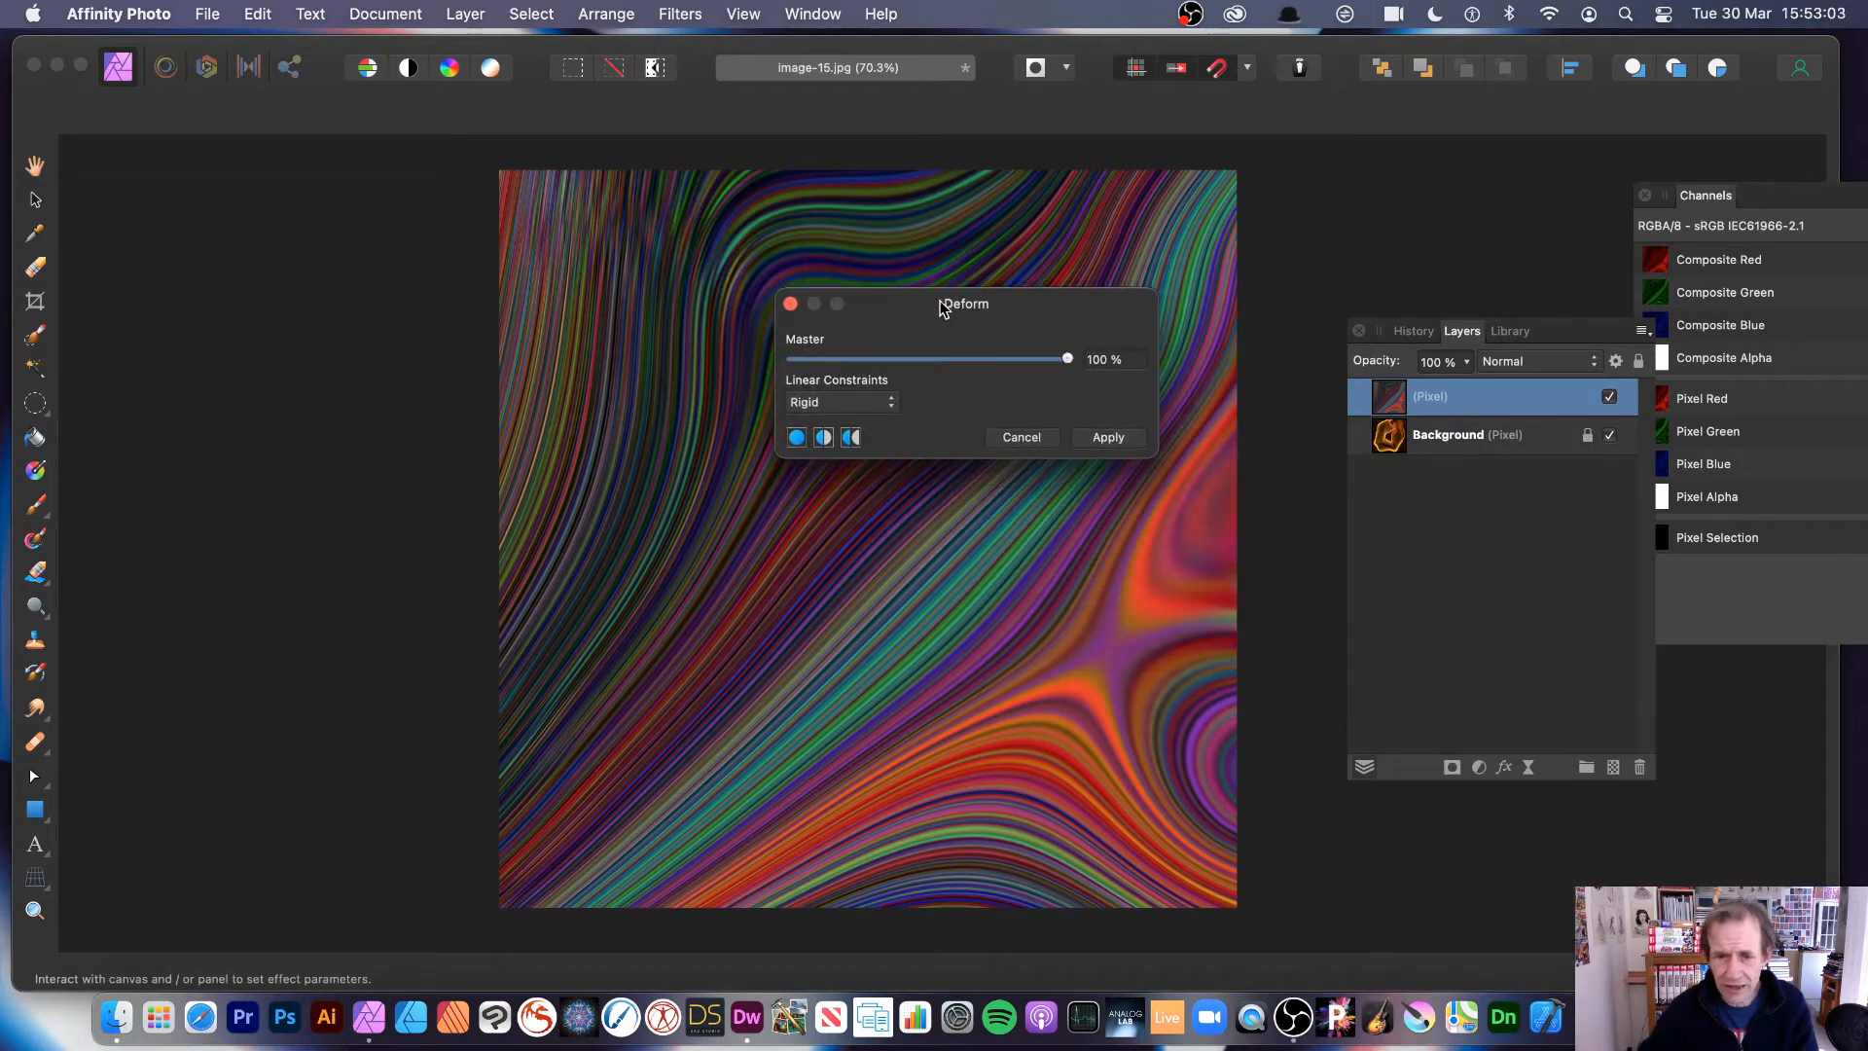
click(835, 403)
click(835, 428)
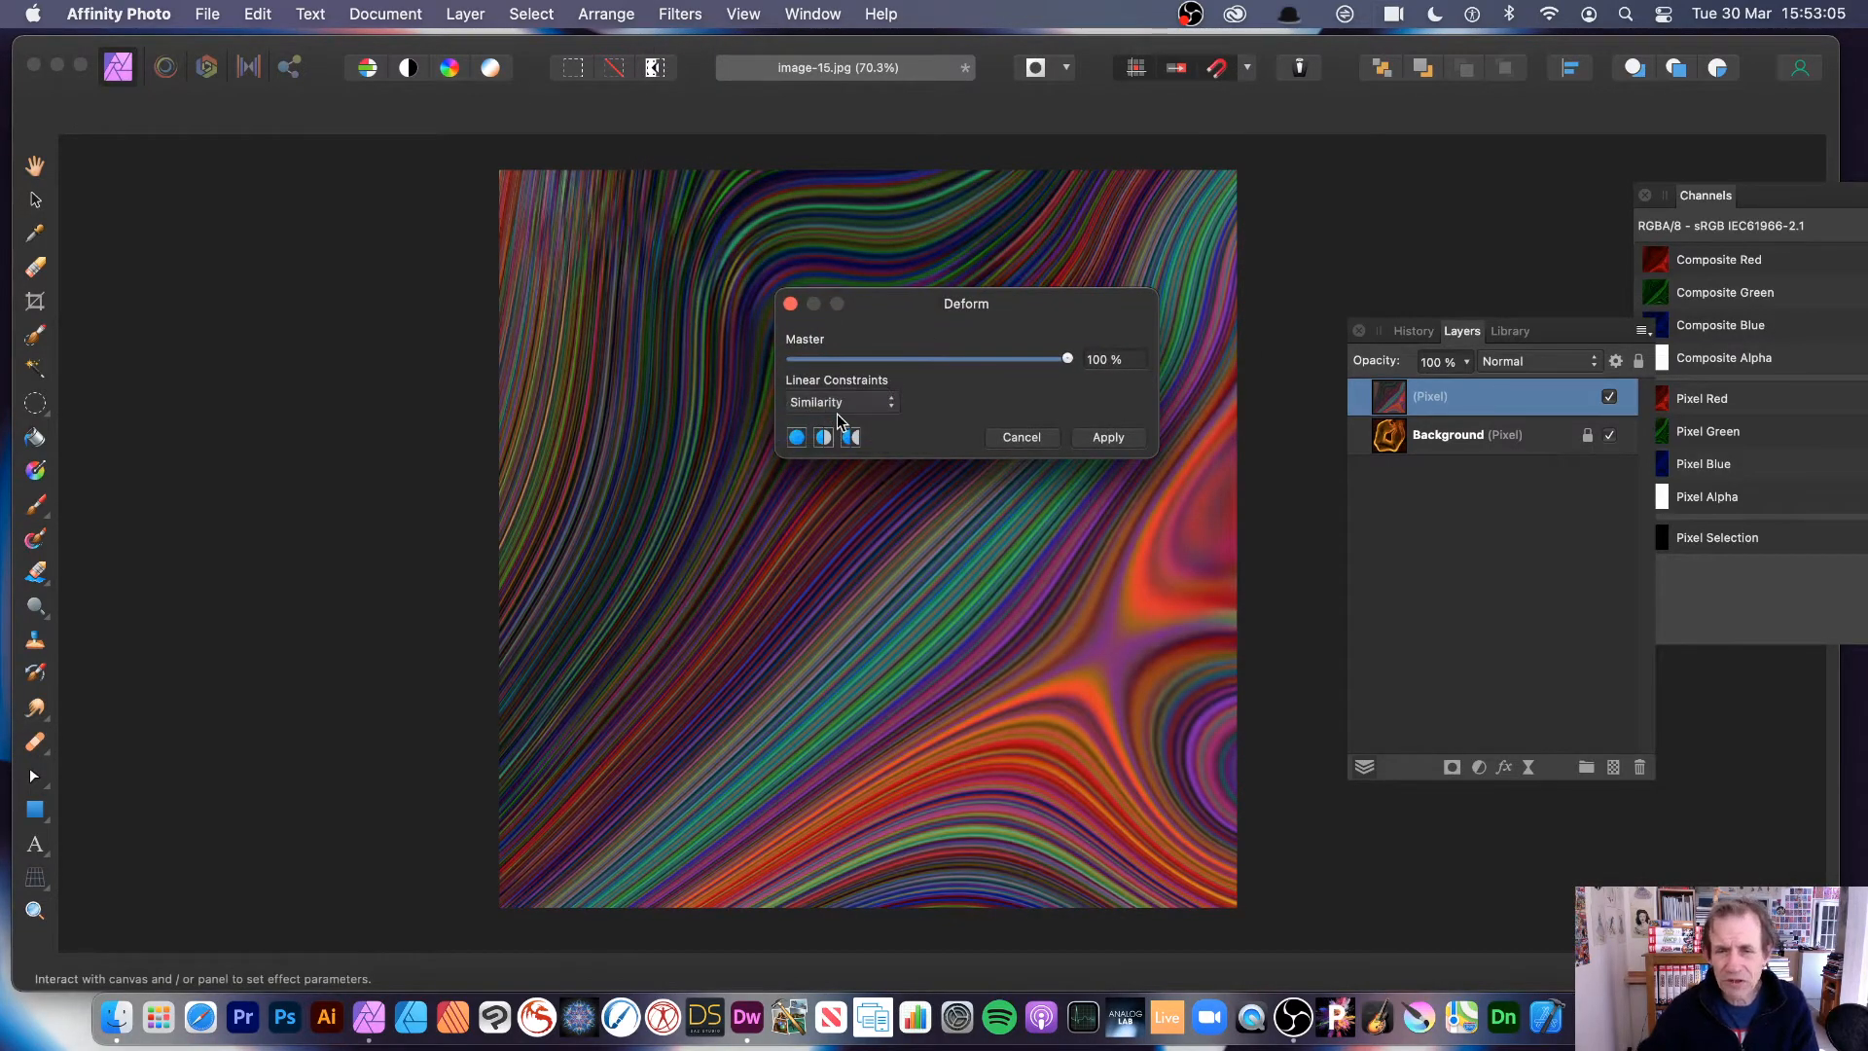
drag(865, 306, 879, 308)
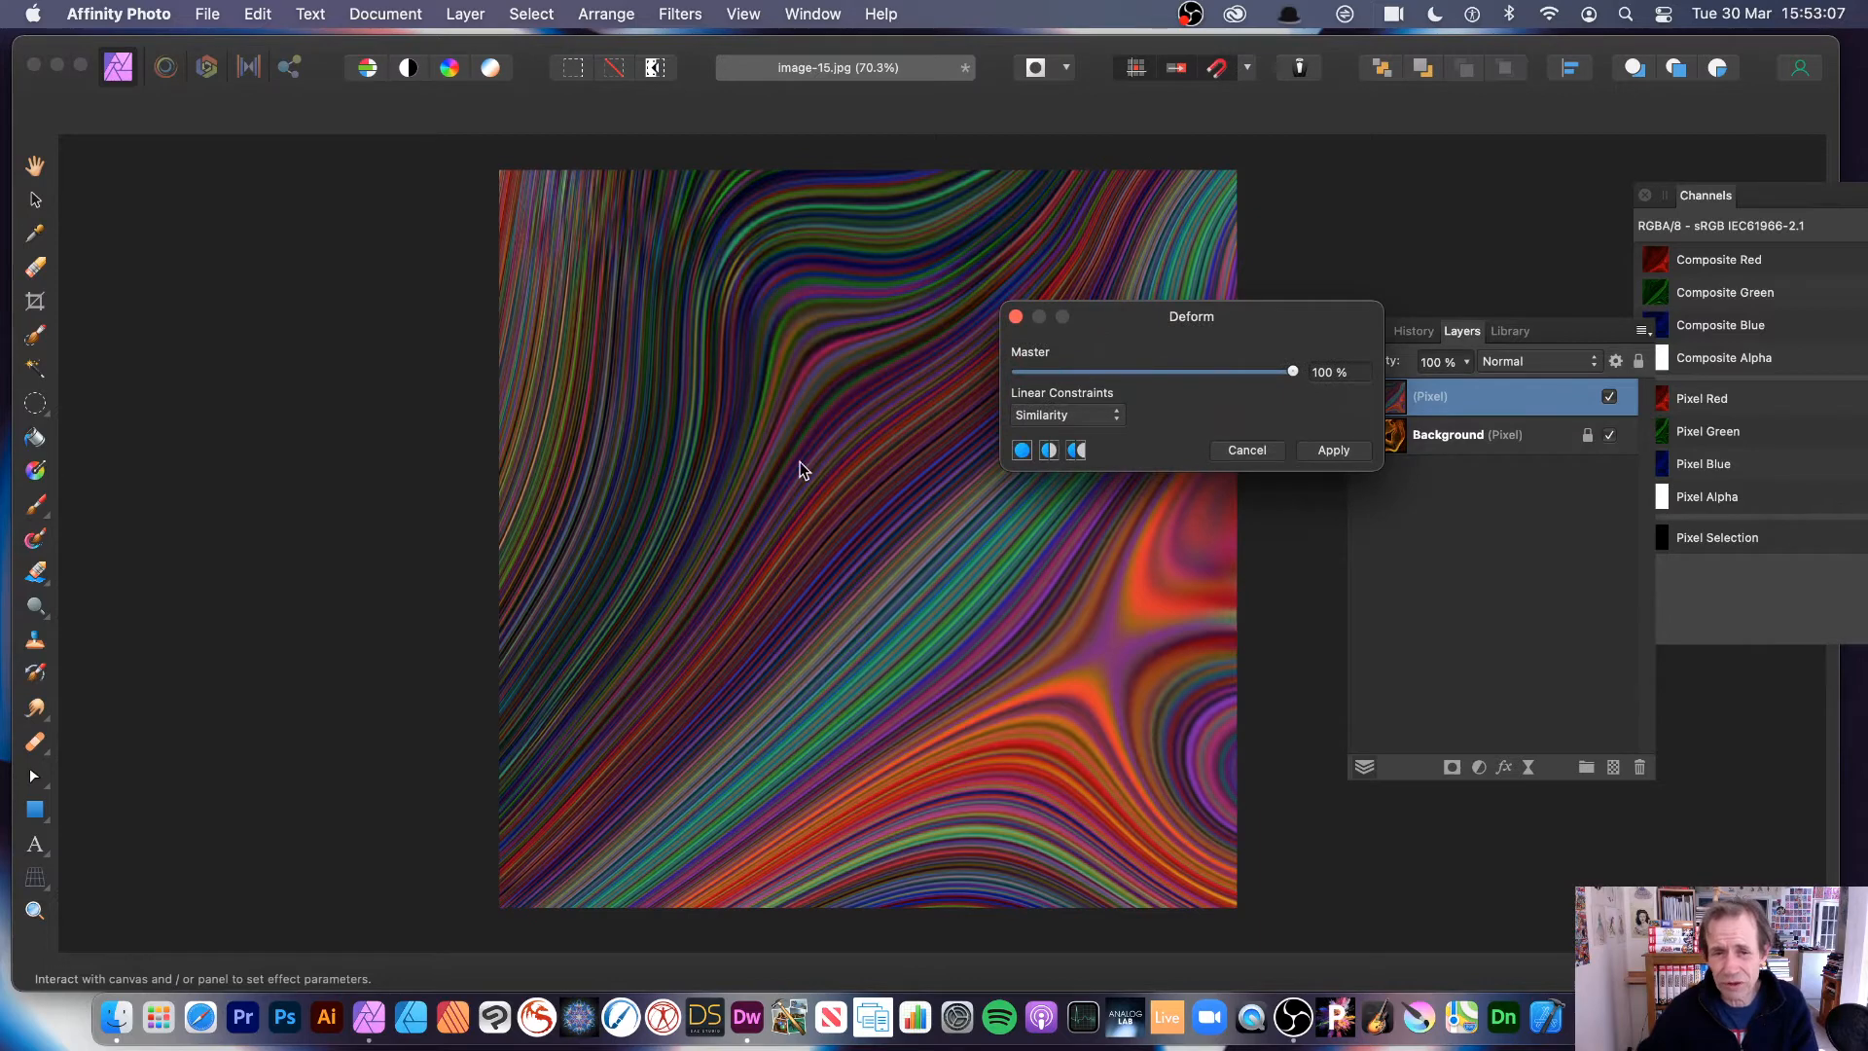
Step: Place five deform points around the canvas, pull two towards the lower-right area and the lower-left one up beside the upper-left one, and apply
click(762, 424)
click(1039, 648)
click(906, 475)
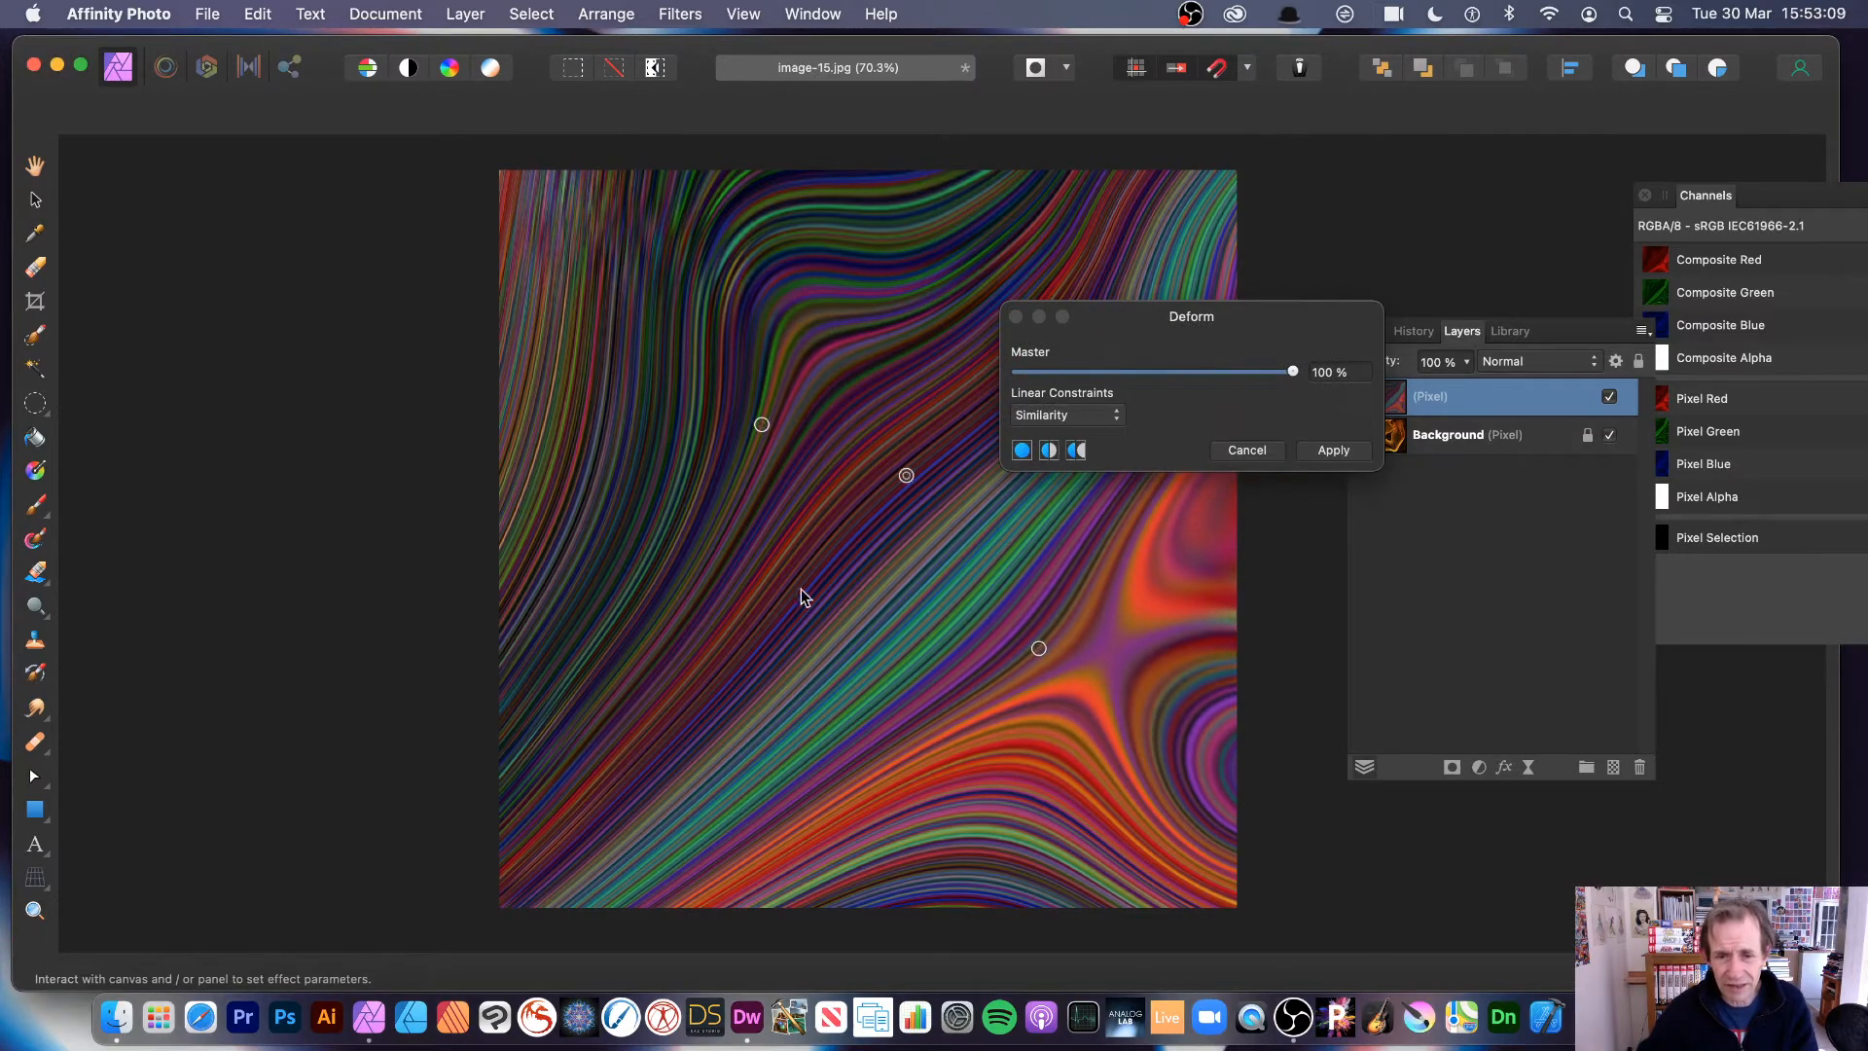
click(753, 679)
drag(988, 607, 1086, 738)
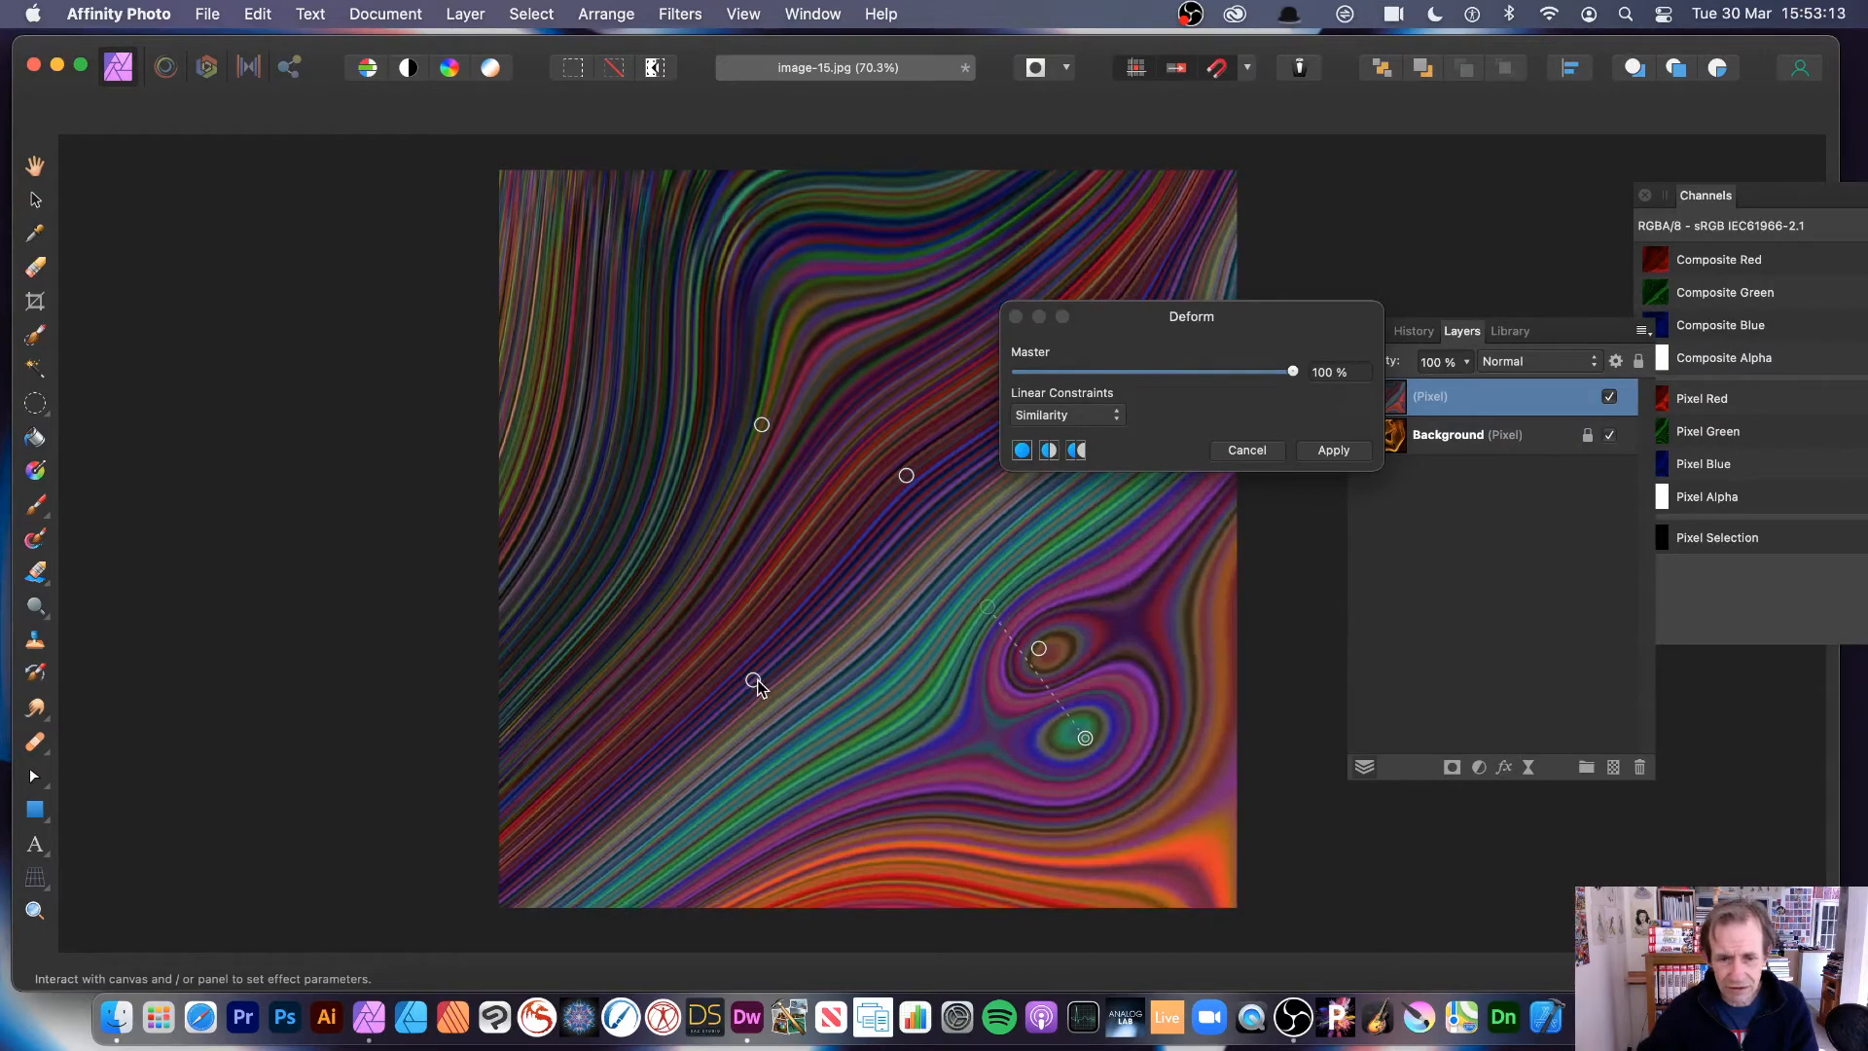
drag(754, 679, 768, 466)
drag(906, 477, 1019, 699)
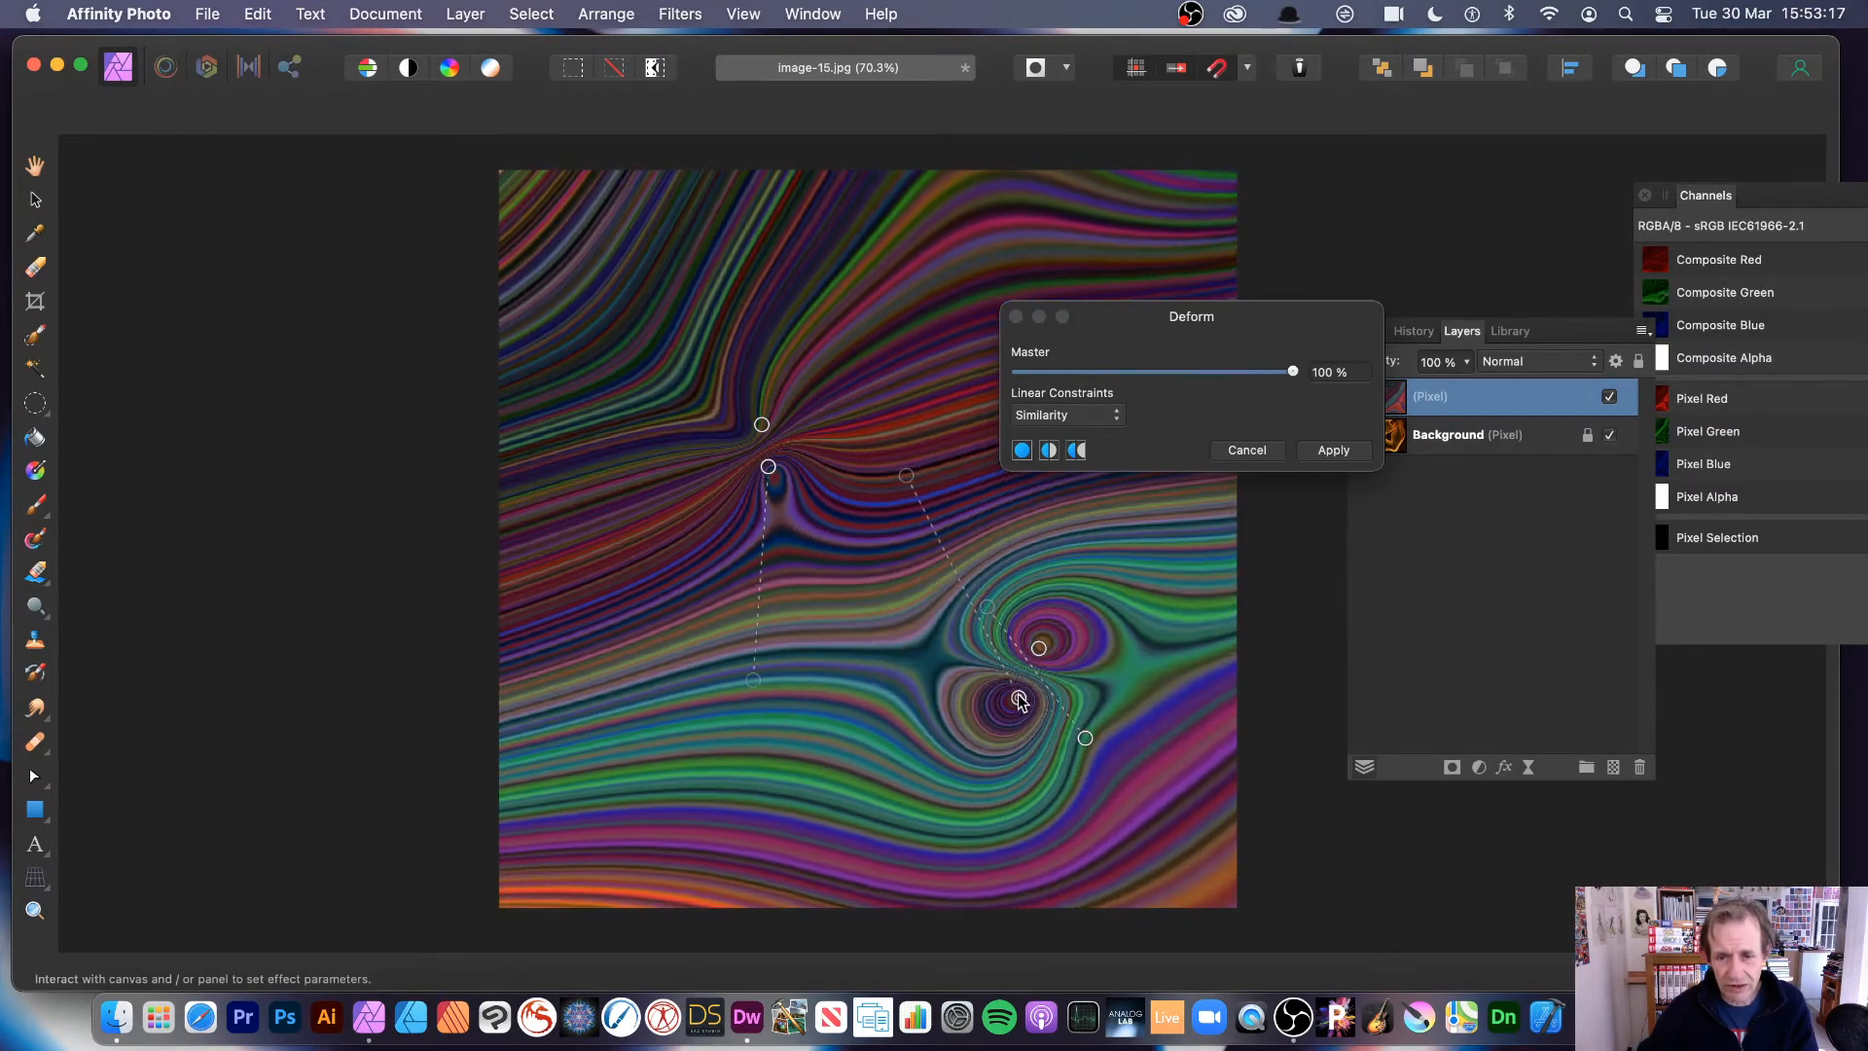
click(1352, 453)
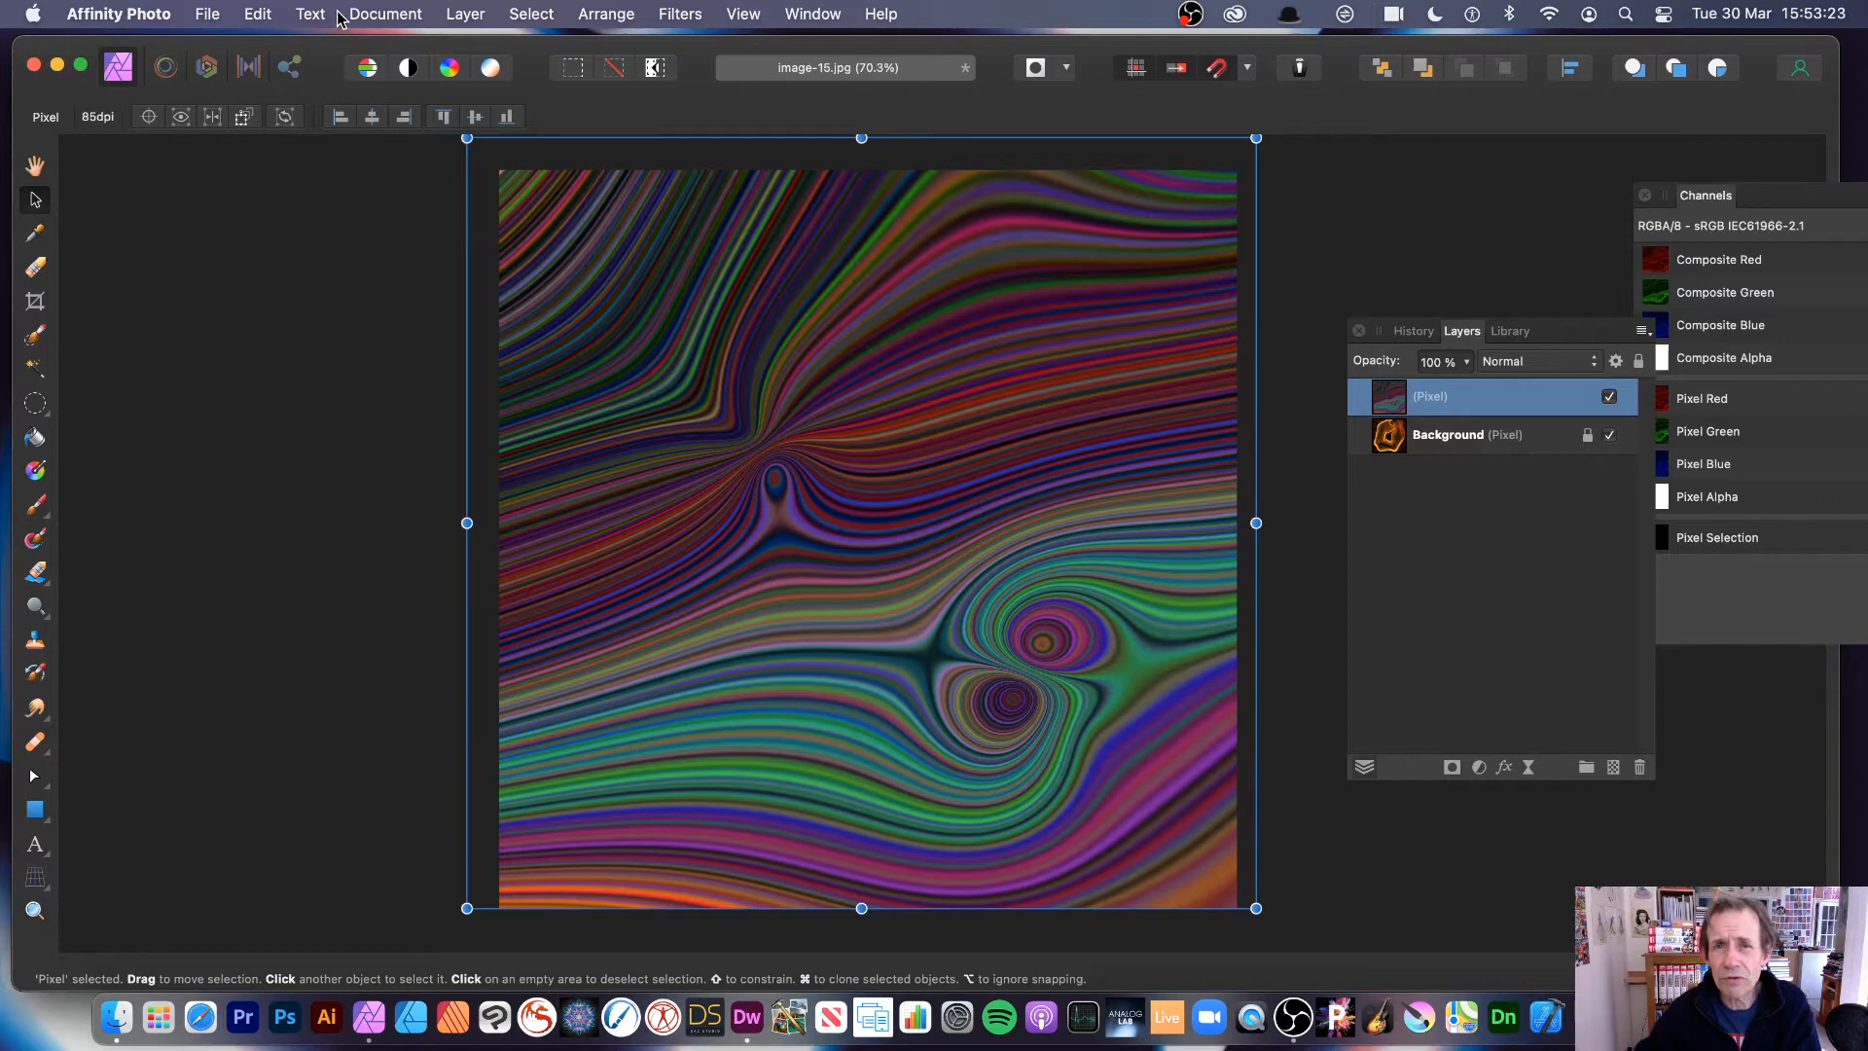
Step: Create a pattern layer from the selection with Mirror on, and shrink and rotate its tile into a small diamond in the lower-right area
click(463, 13)
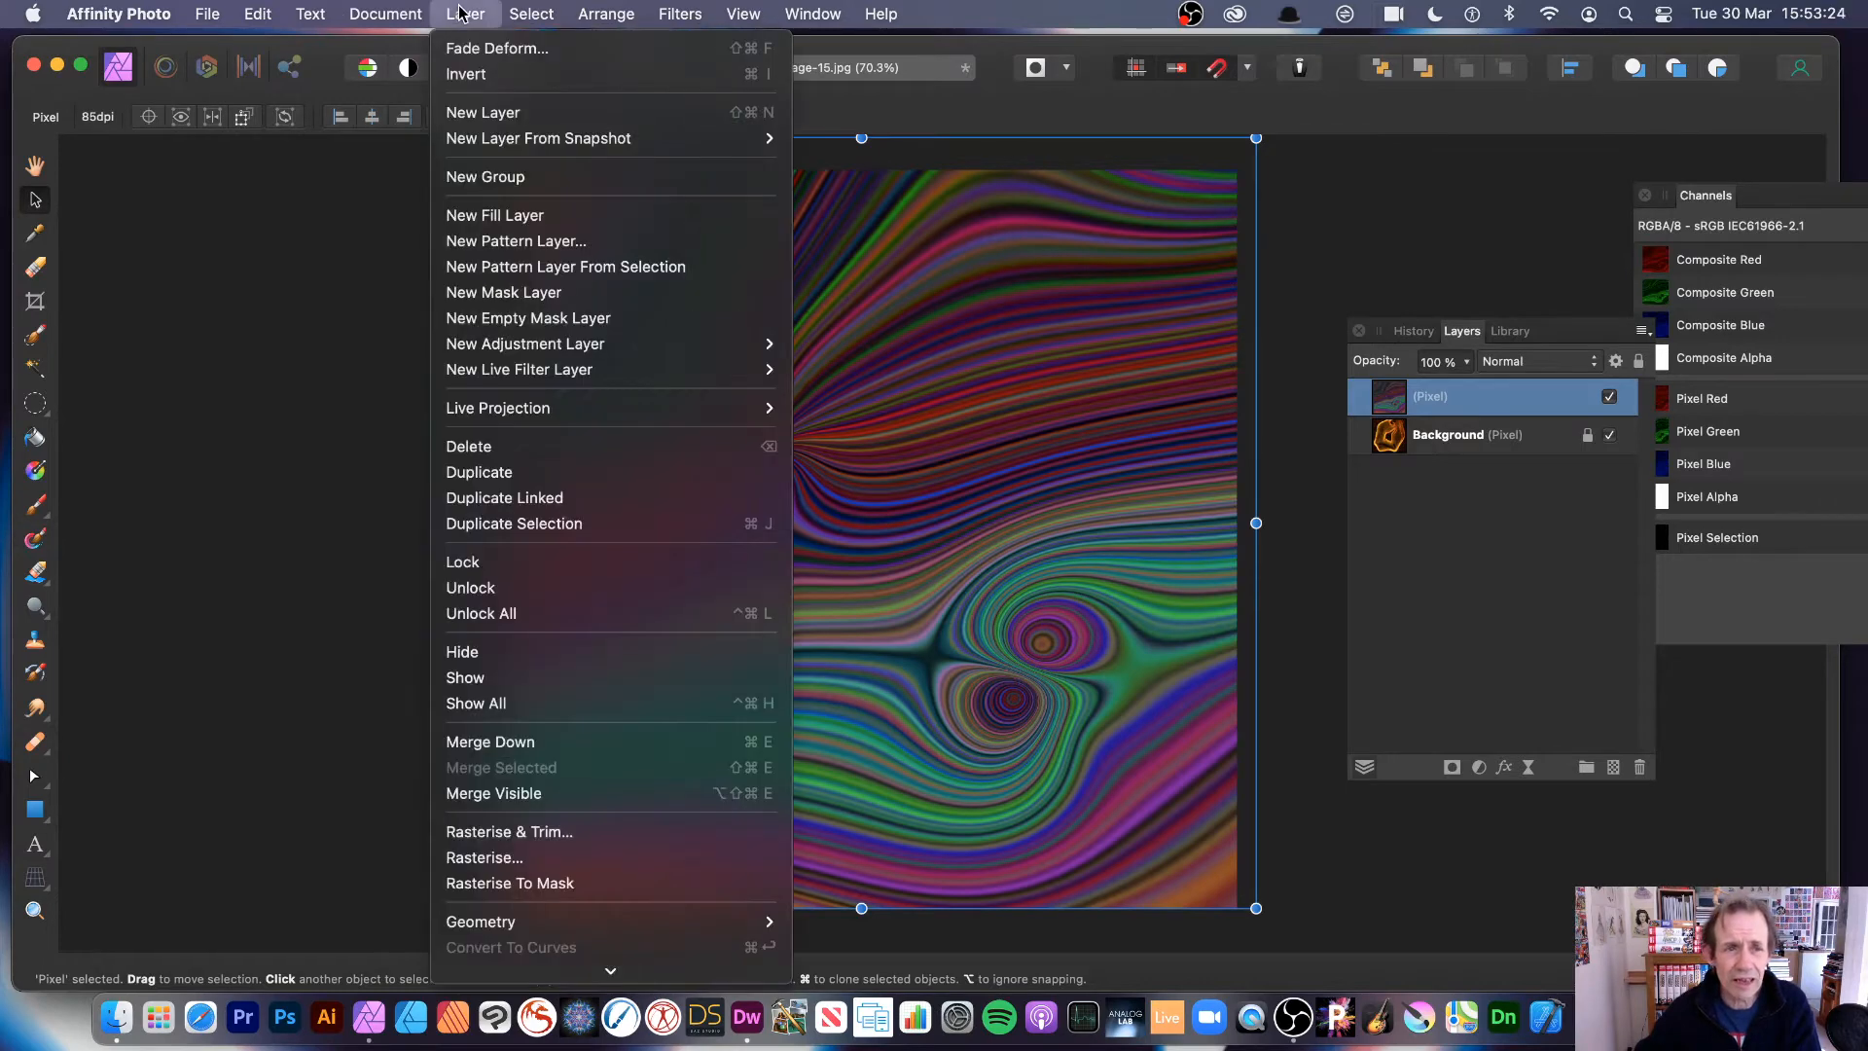
click(547, 268)
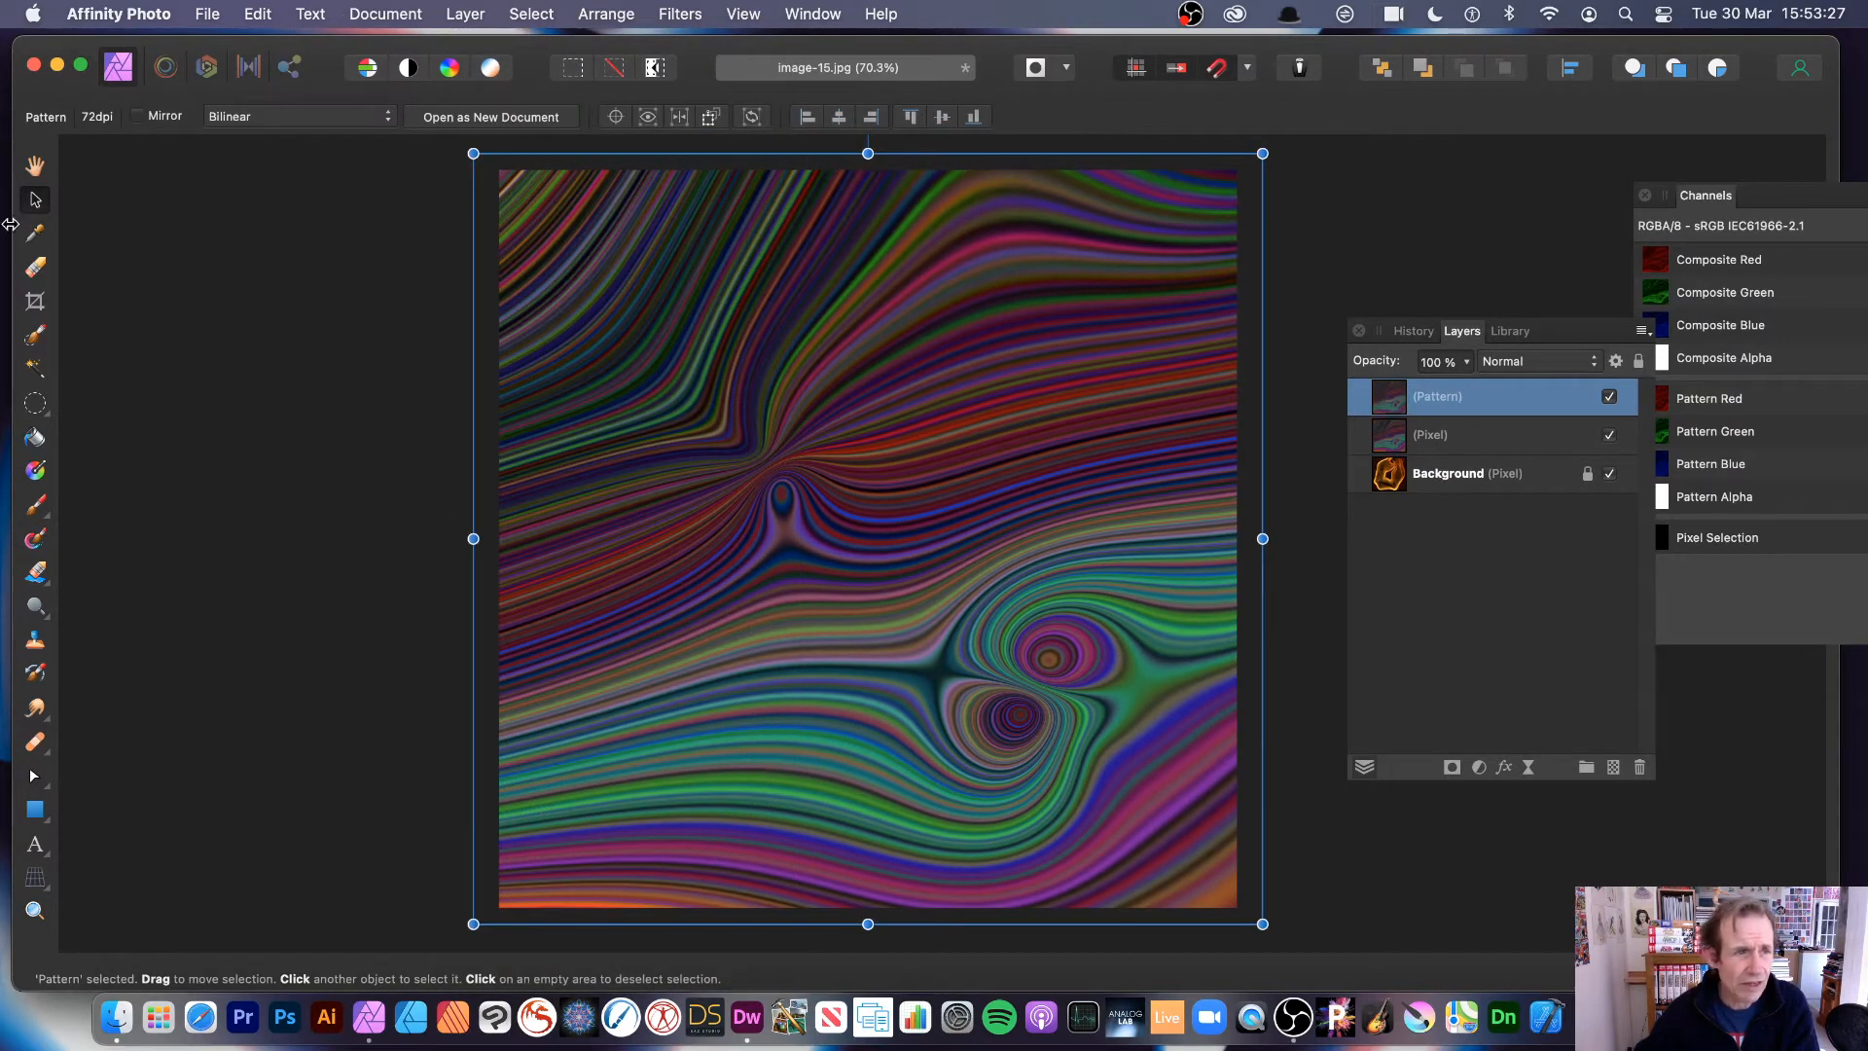
click(154, 116)
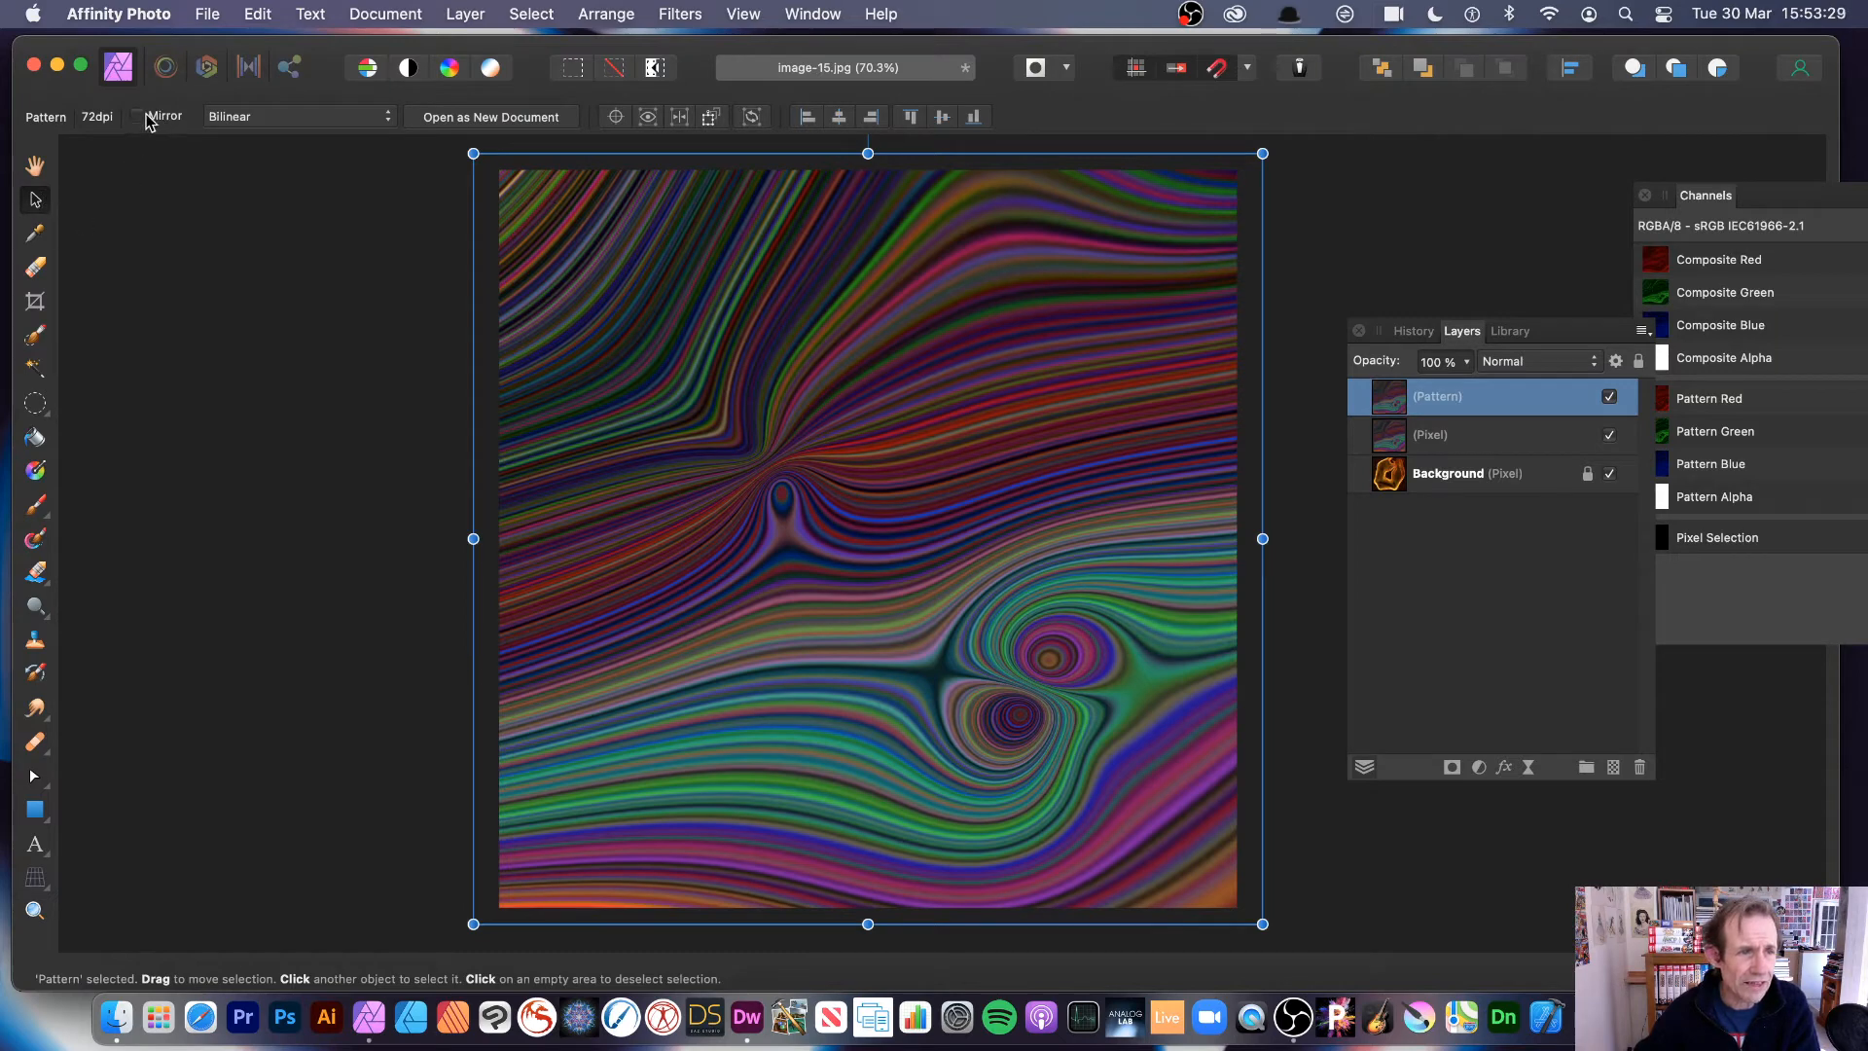
drag(474, 154, 1012, 657)
drag(1039, 757, 957, 664)
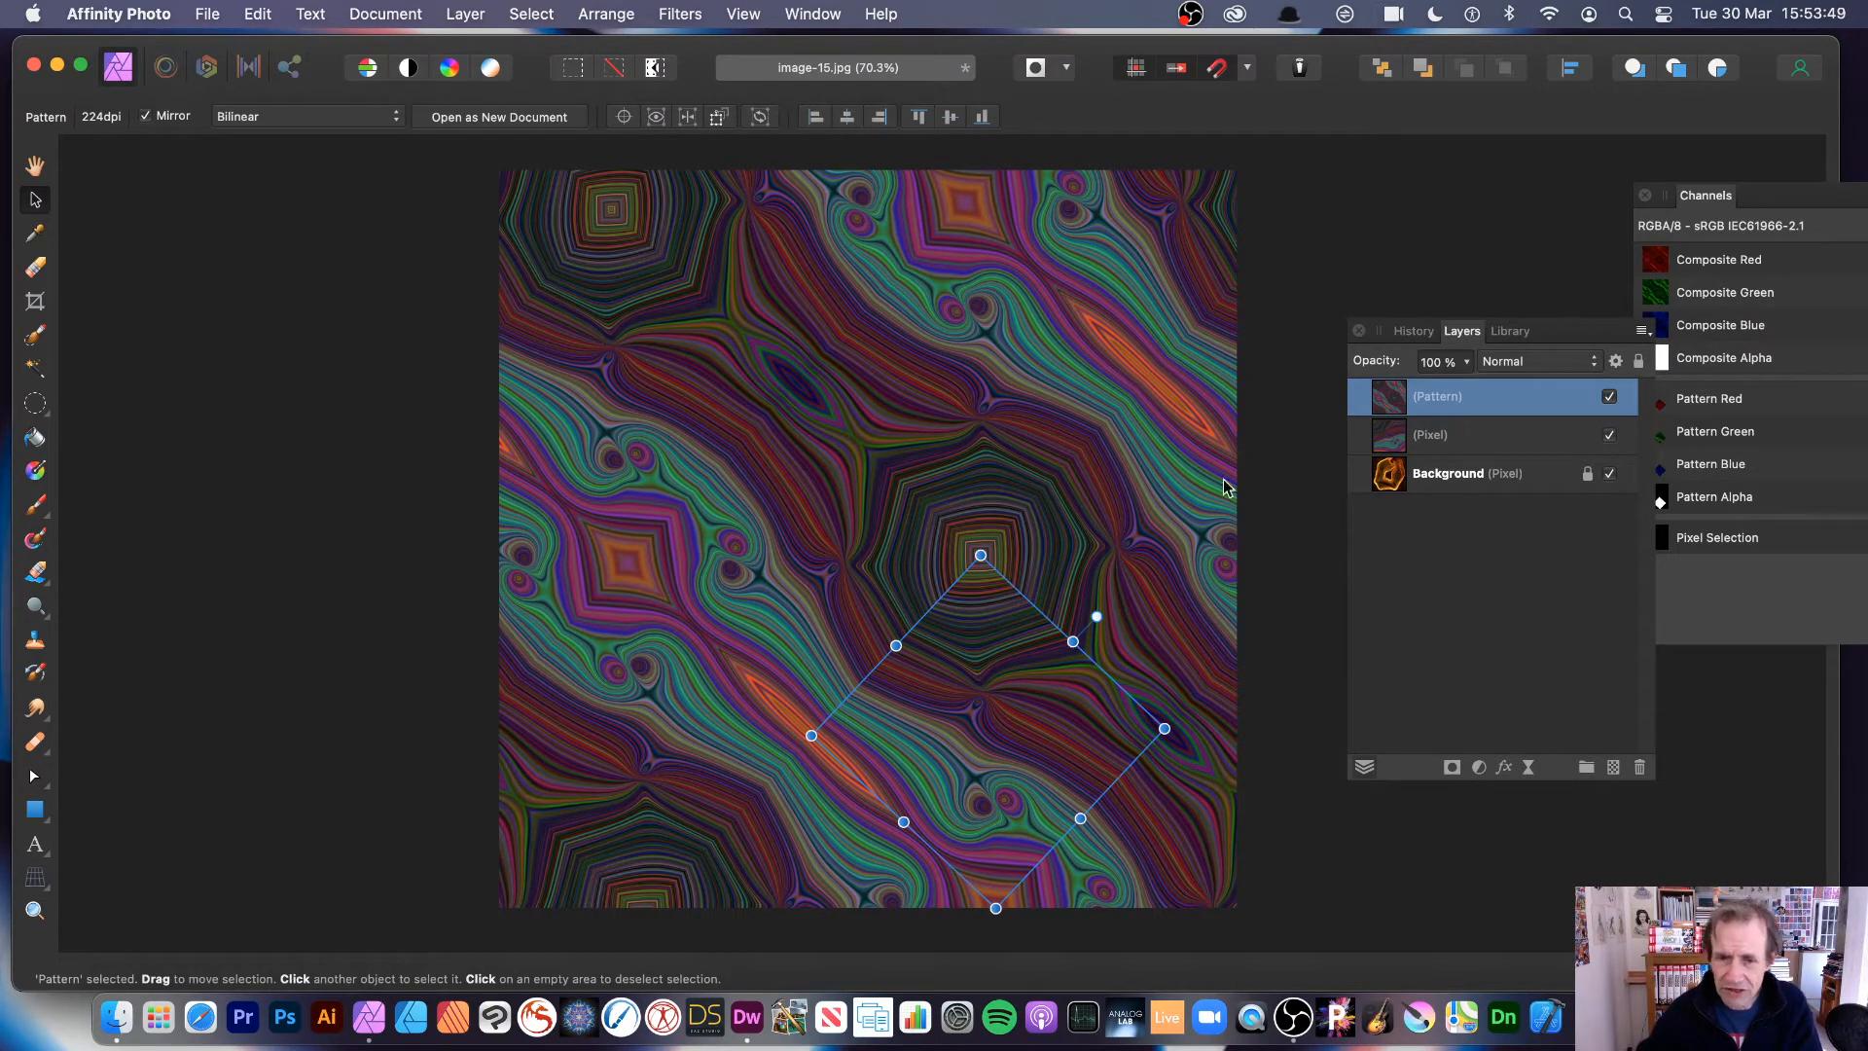
Step: Start a Deform on the pattern layer and place four points inside the diamond tile
click(686, 12)
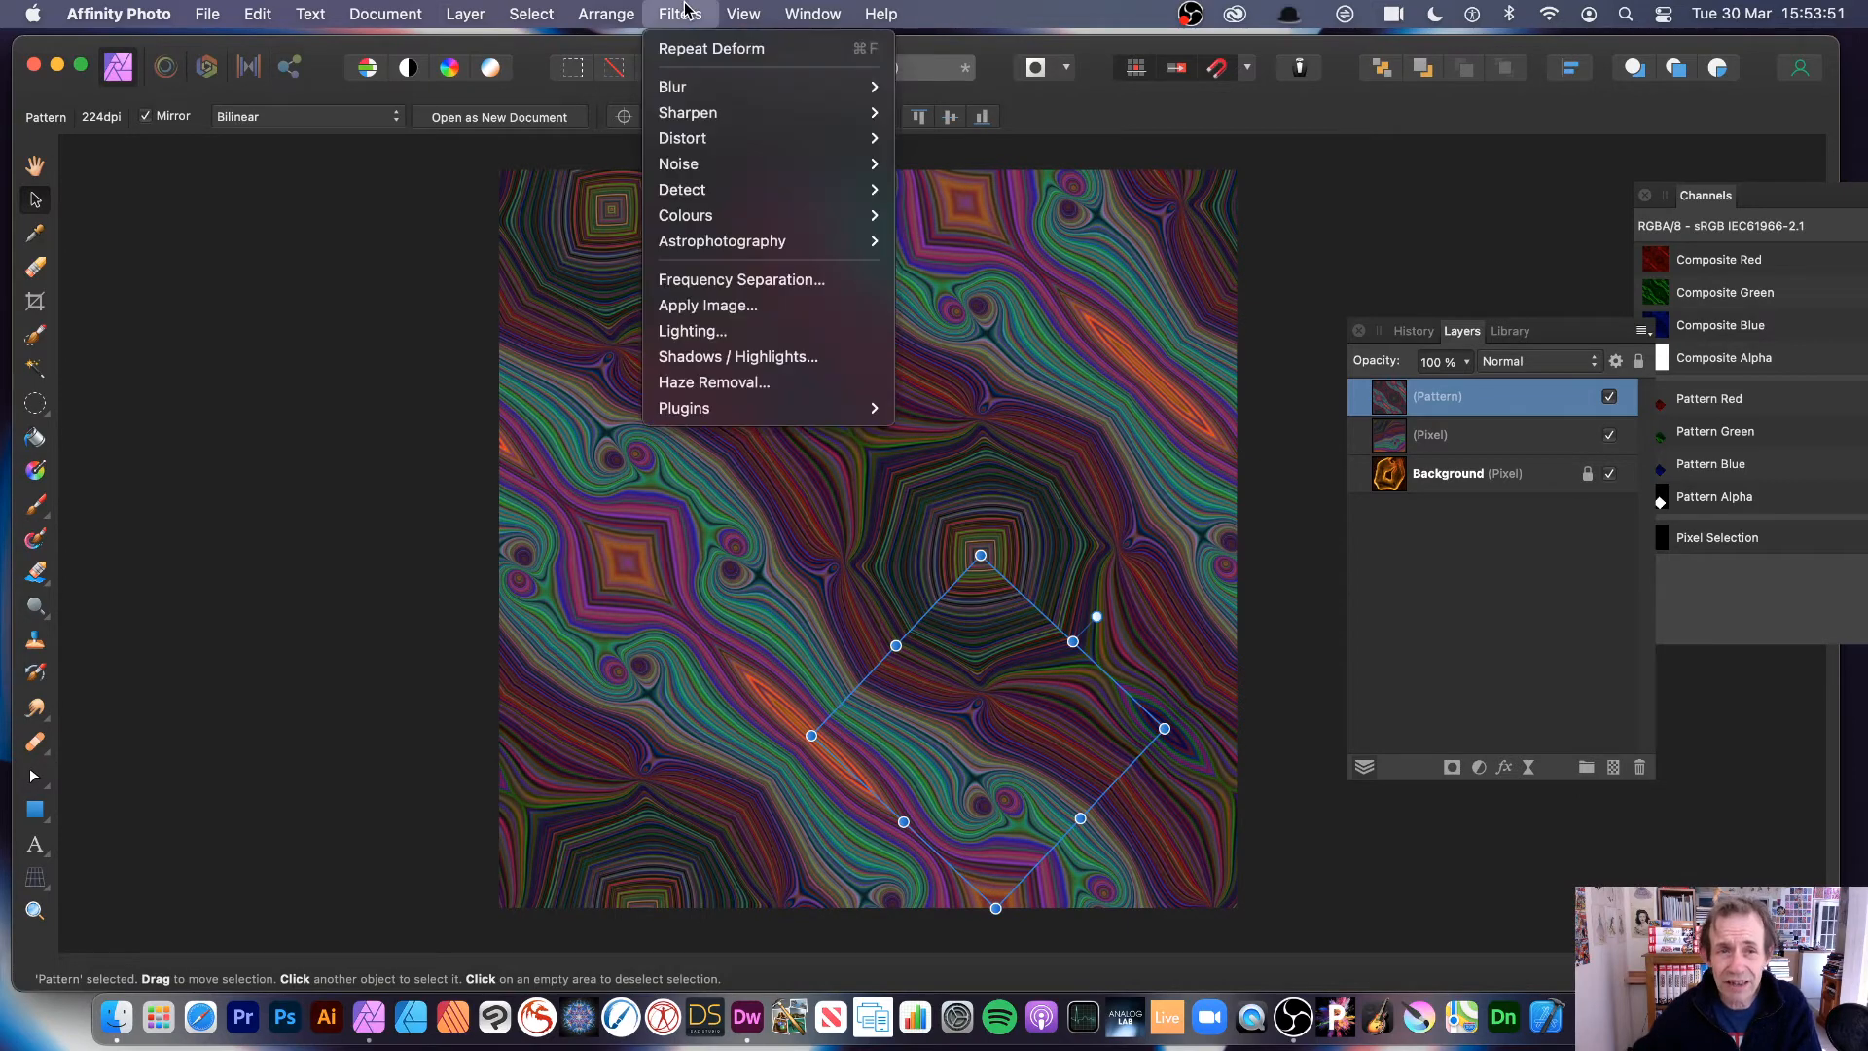
mouse_move(700, 139)
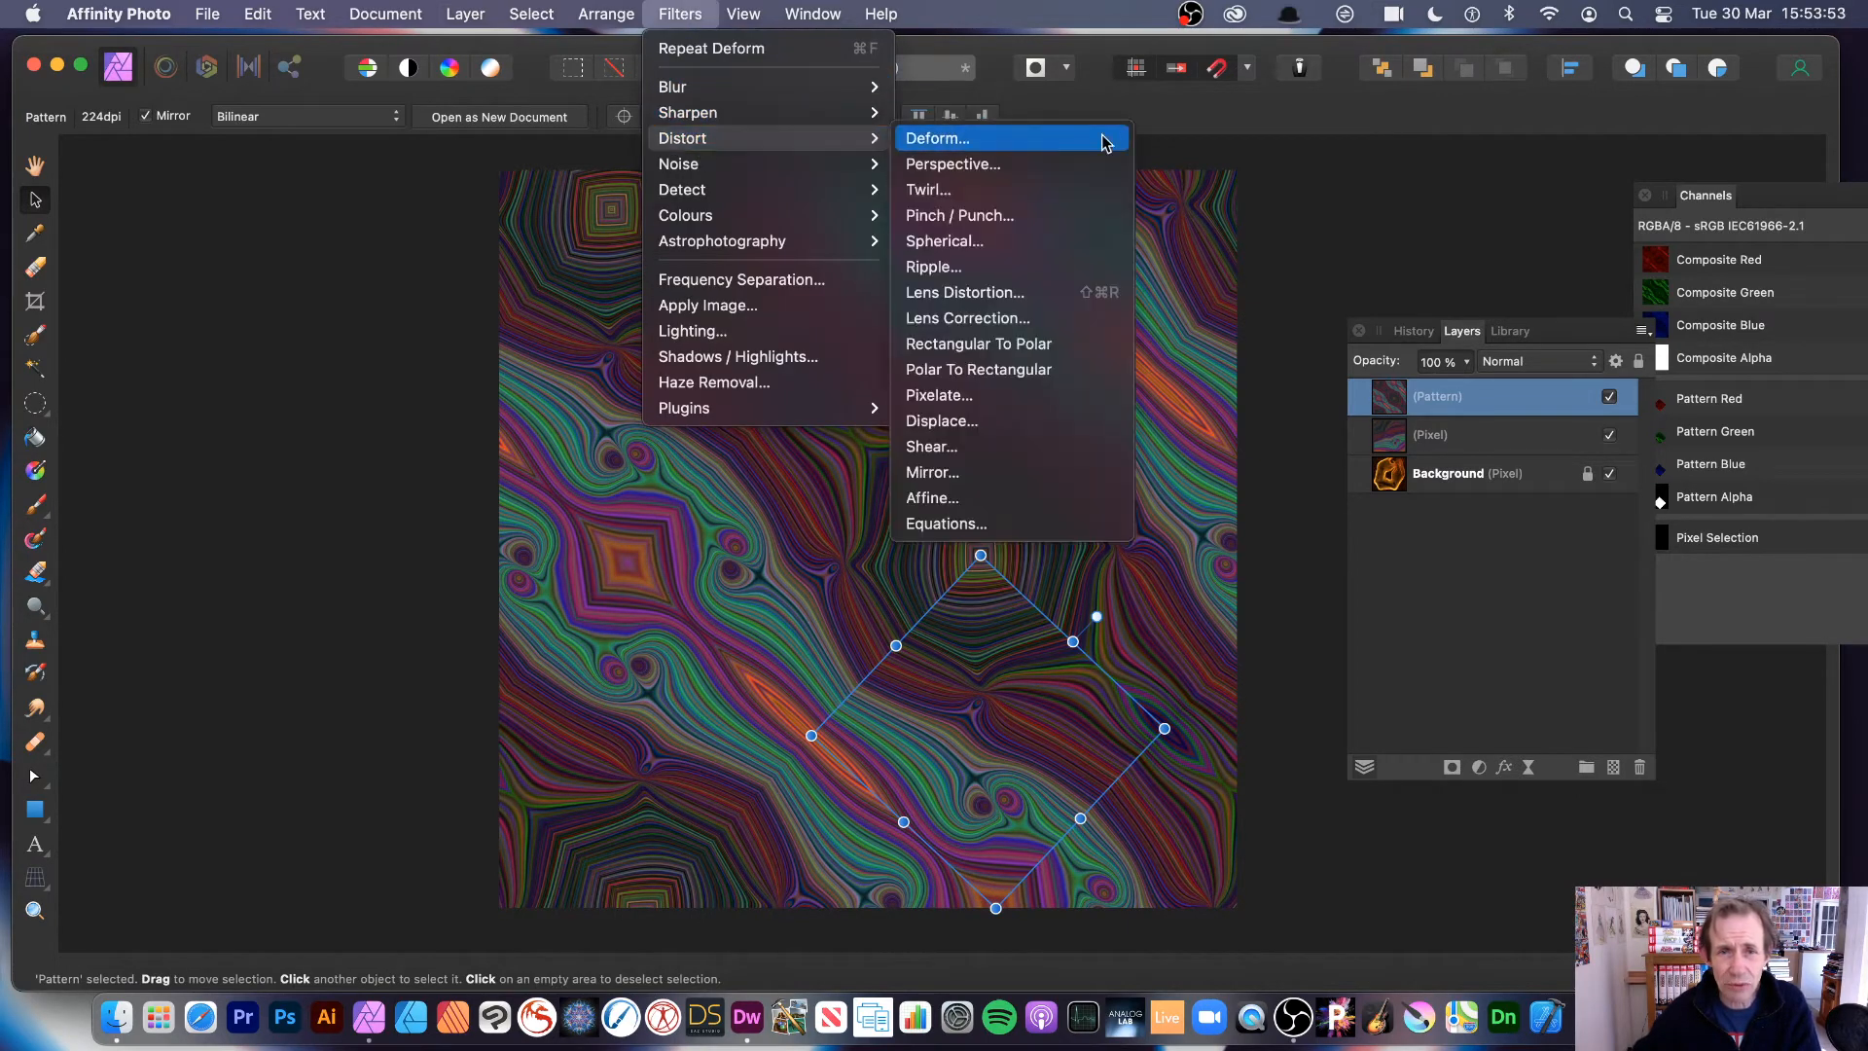
click(1037, 144)
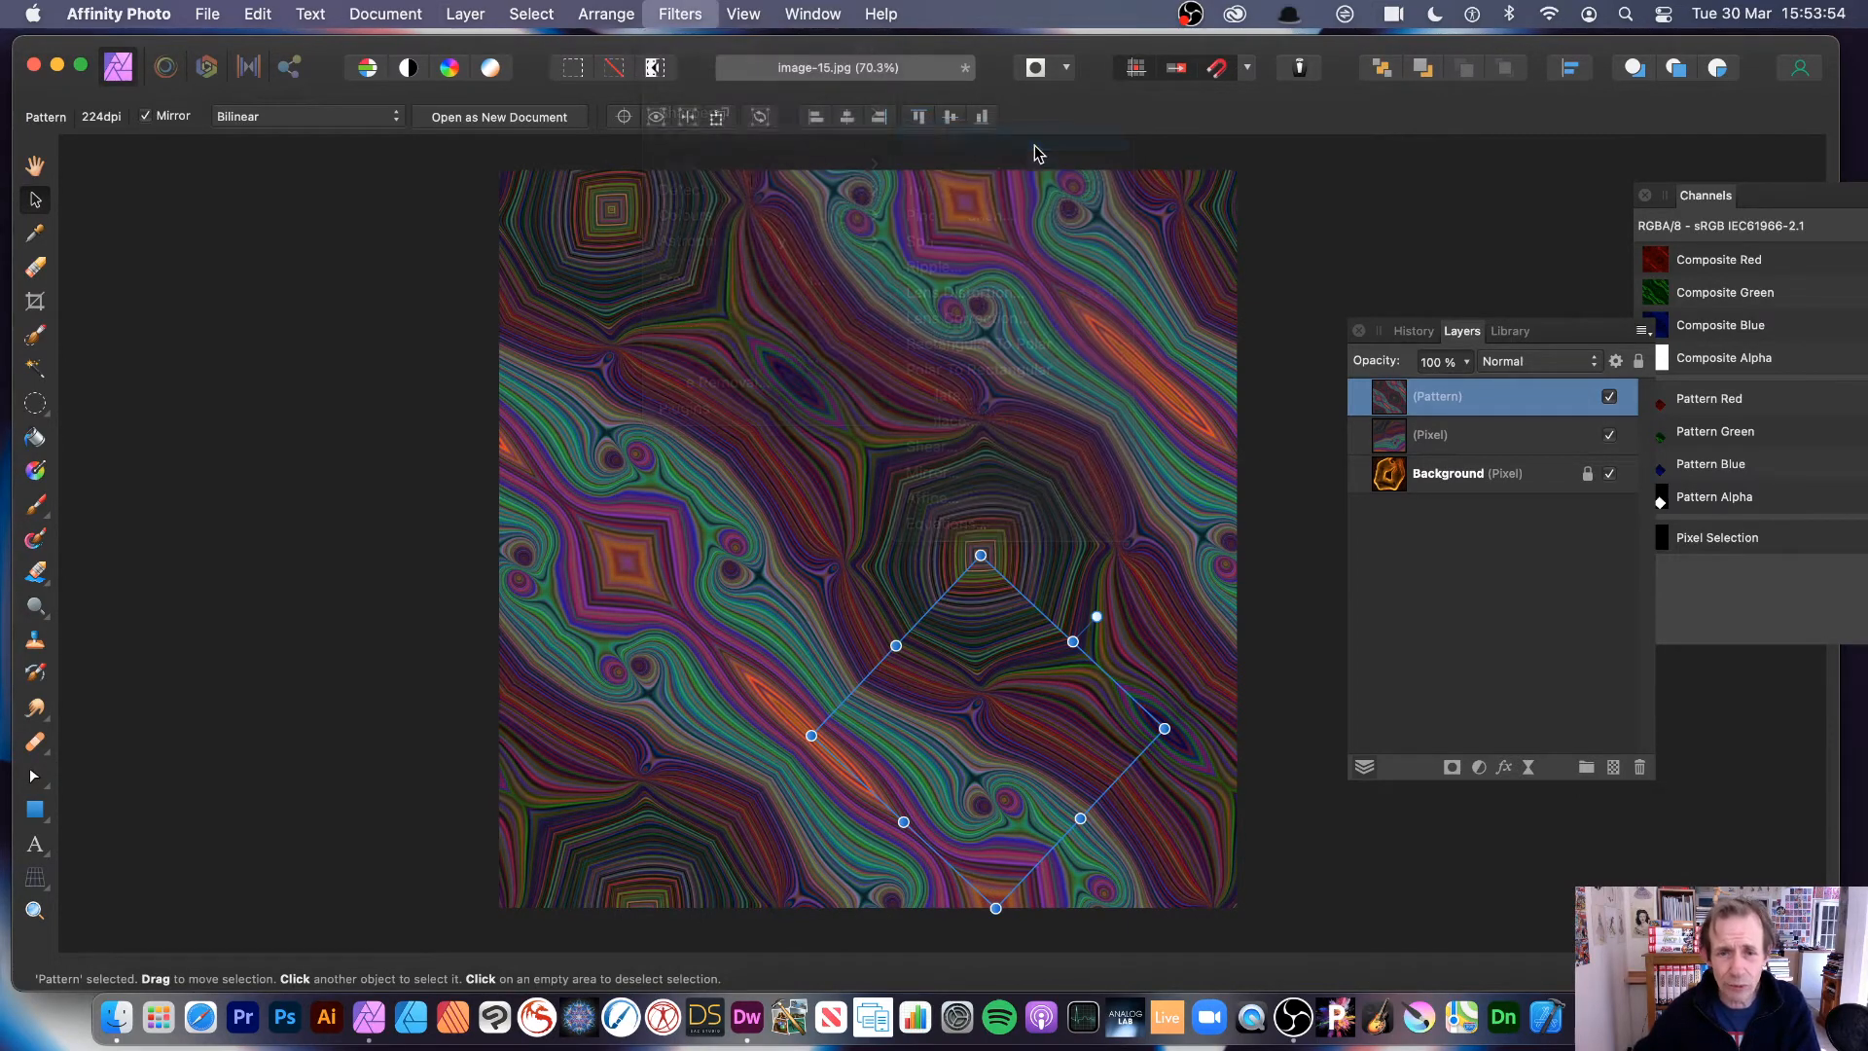
click(986, 658)
click(903, 732)
click(1015, 761)
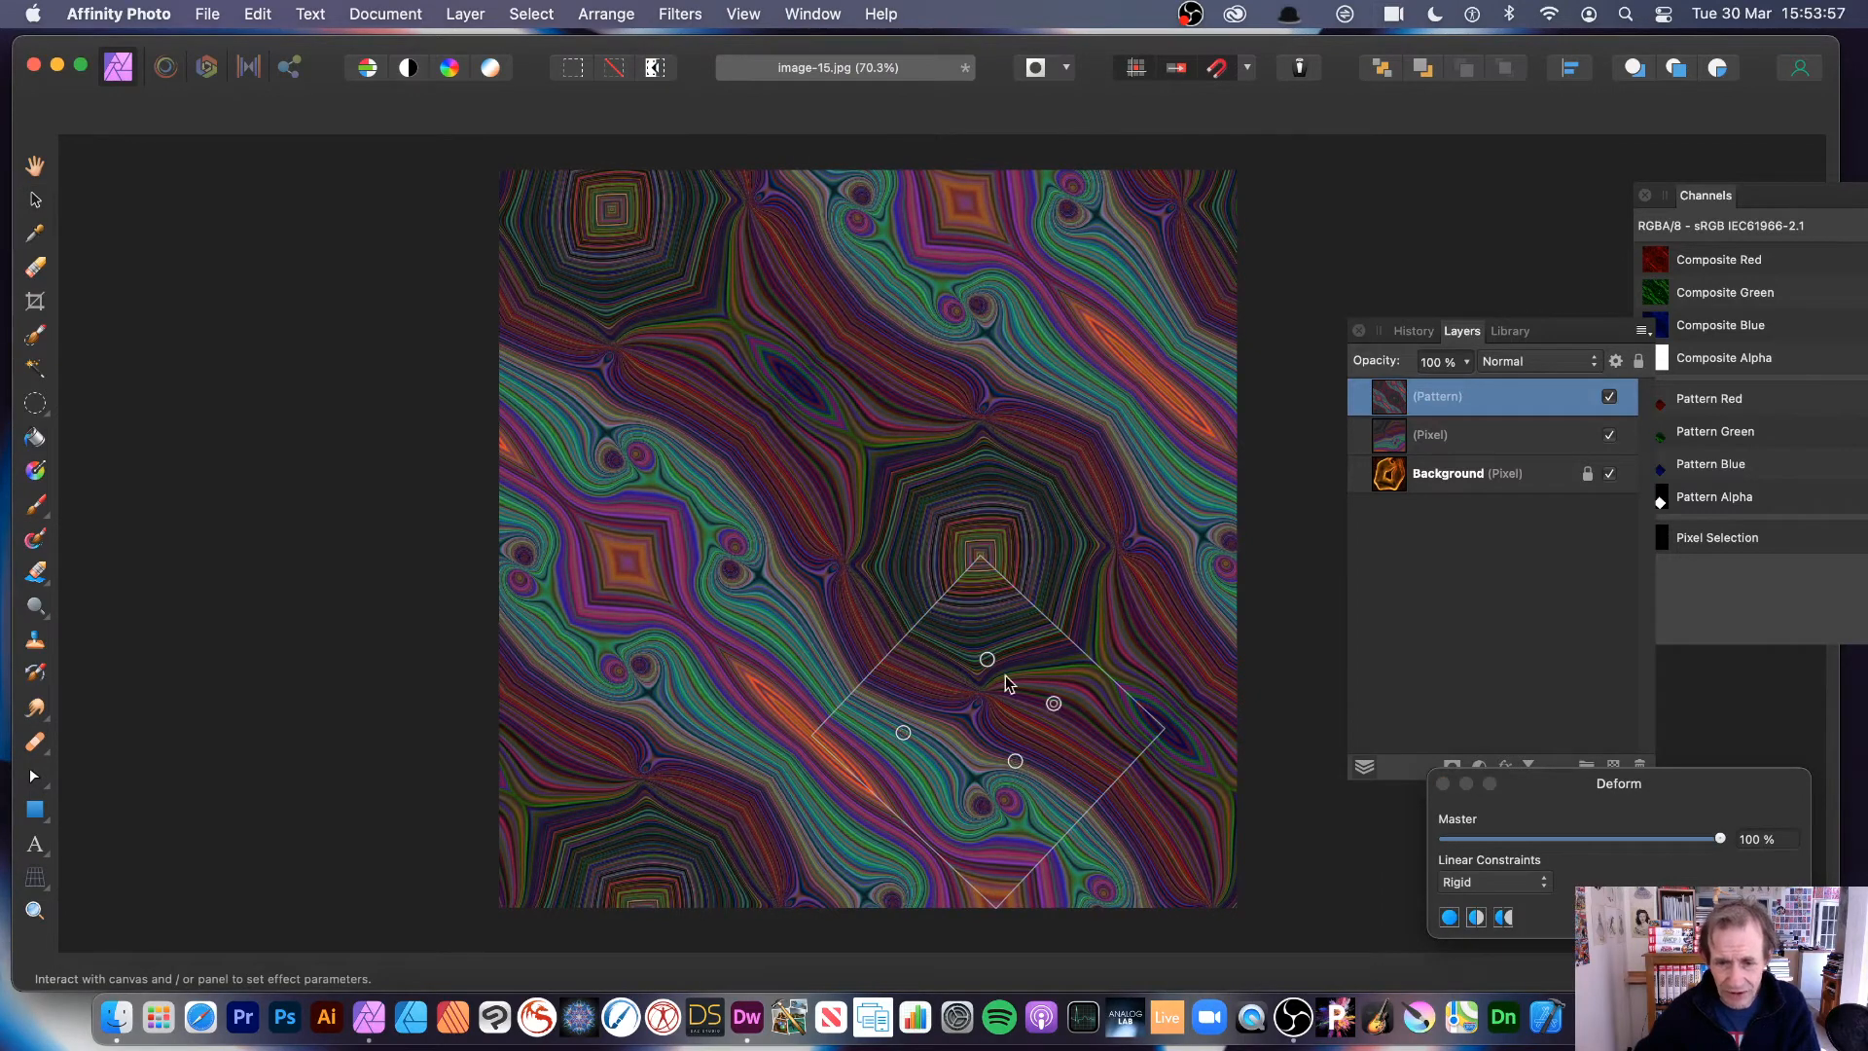
Step: Pull the tile's top point far up, left point far left, right point beside the lower one, an added point right, lower point lower-left; apply
drag(987, 662, 1057, 433)
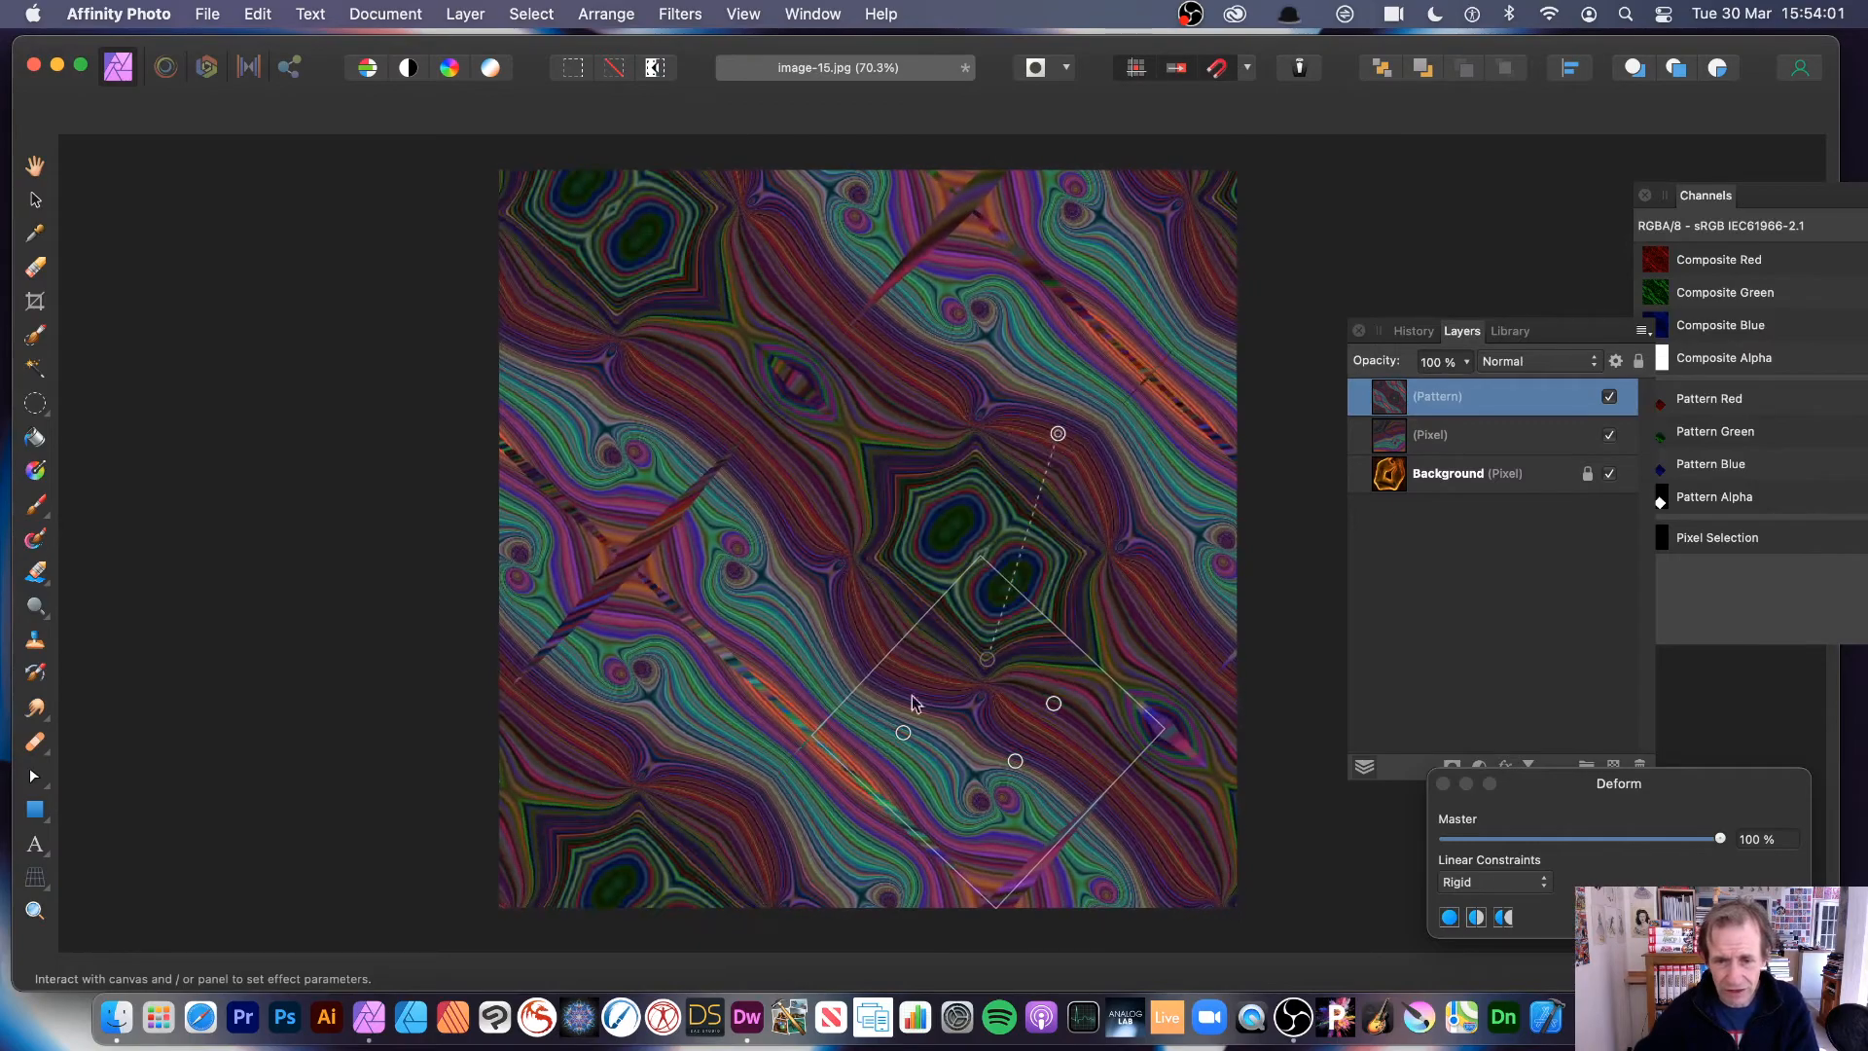
drag(903, 735, 544, 725)
drag(1054, 703, 1029, 765)
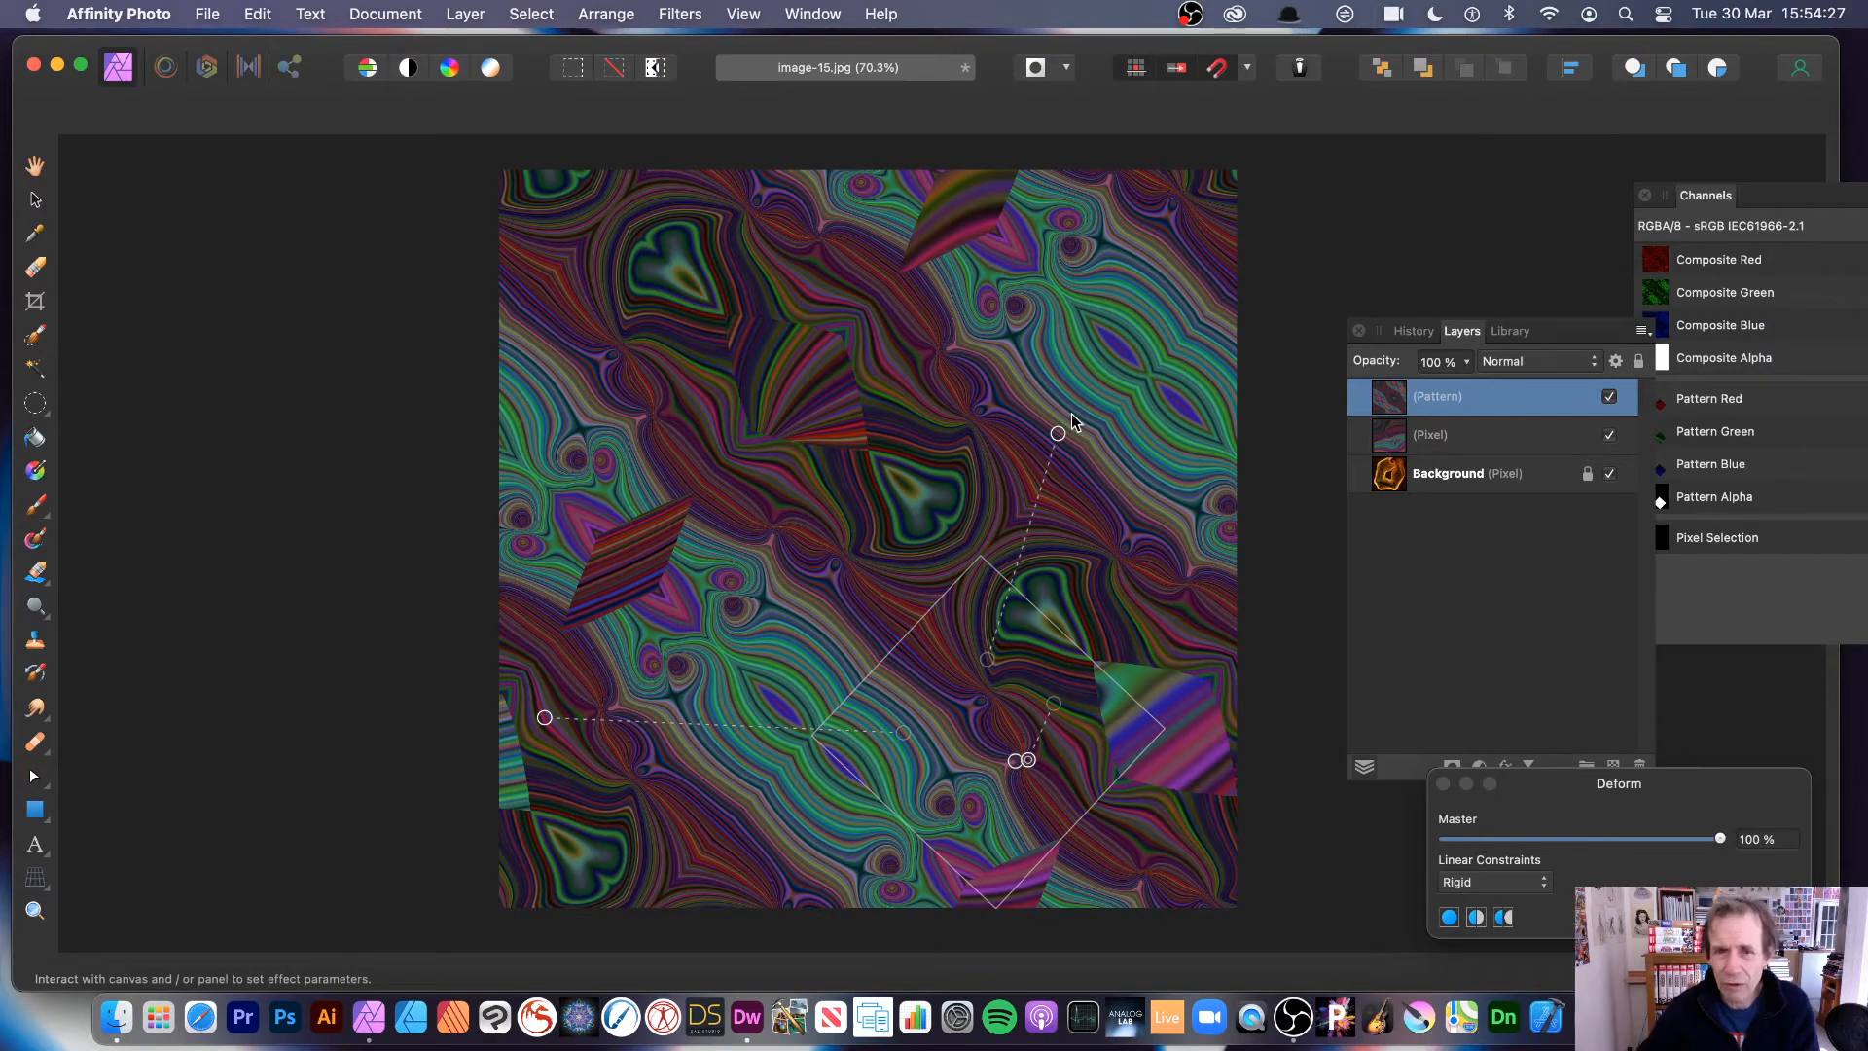
drag(1058, 434, 1034, 321)
drag(951, 669, 1137, 656)
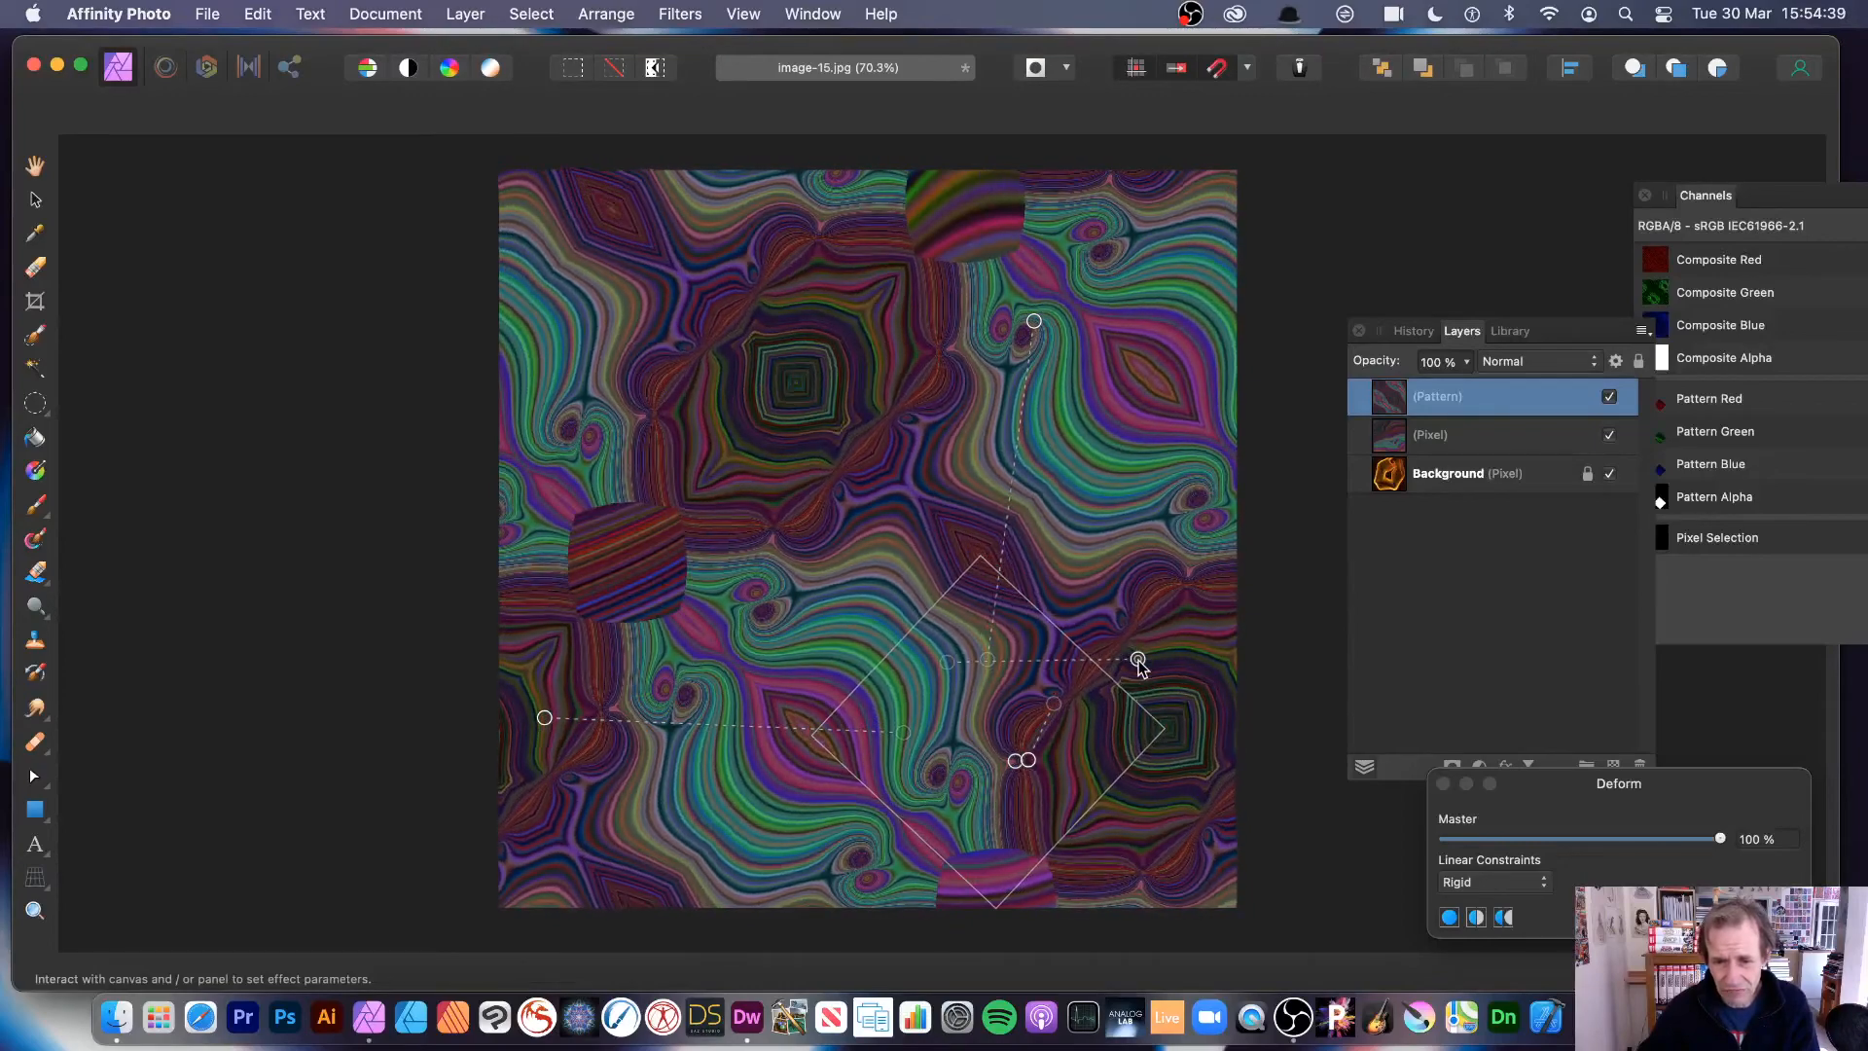
drag(1017, 761, 921, 790)
key(Return)
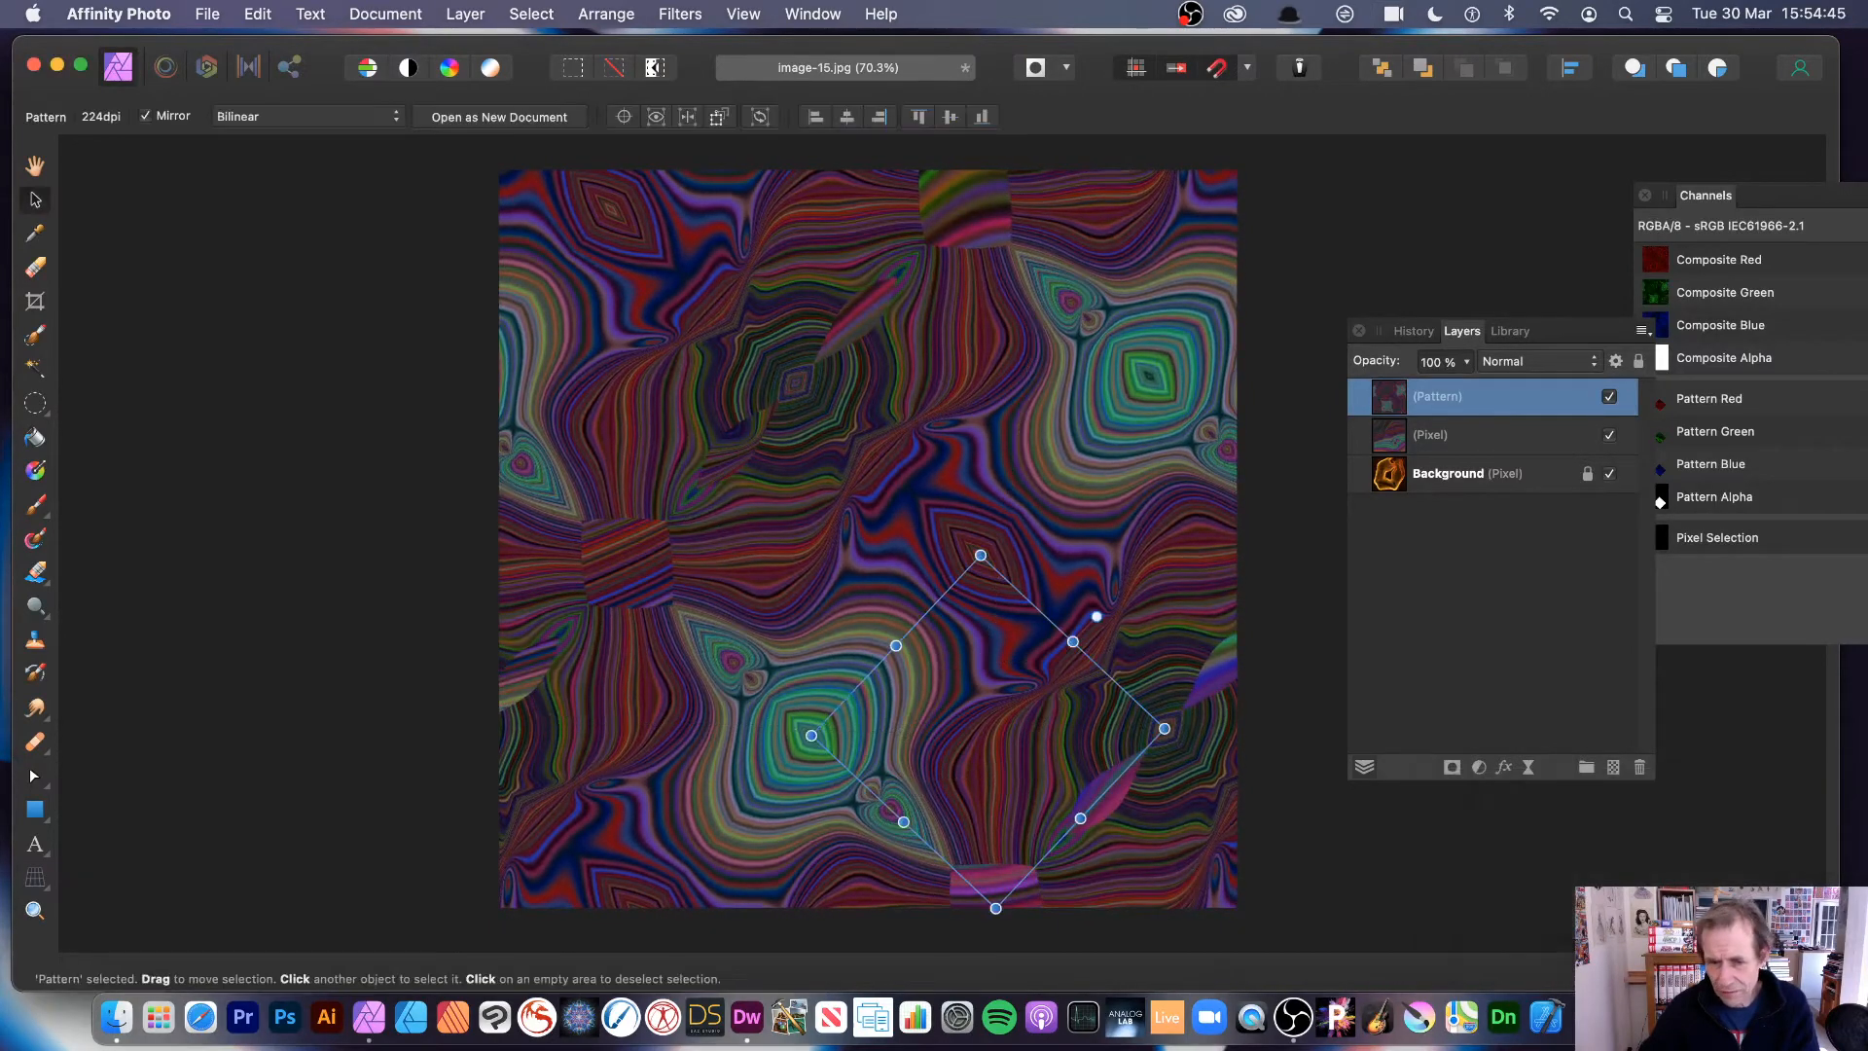
Step: Try repeating the Deform filter on the pattern layer and undo it
click(678, 13)
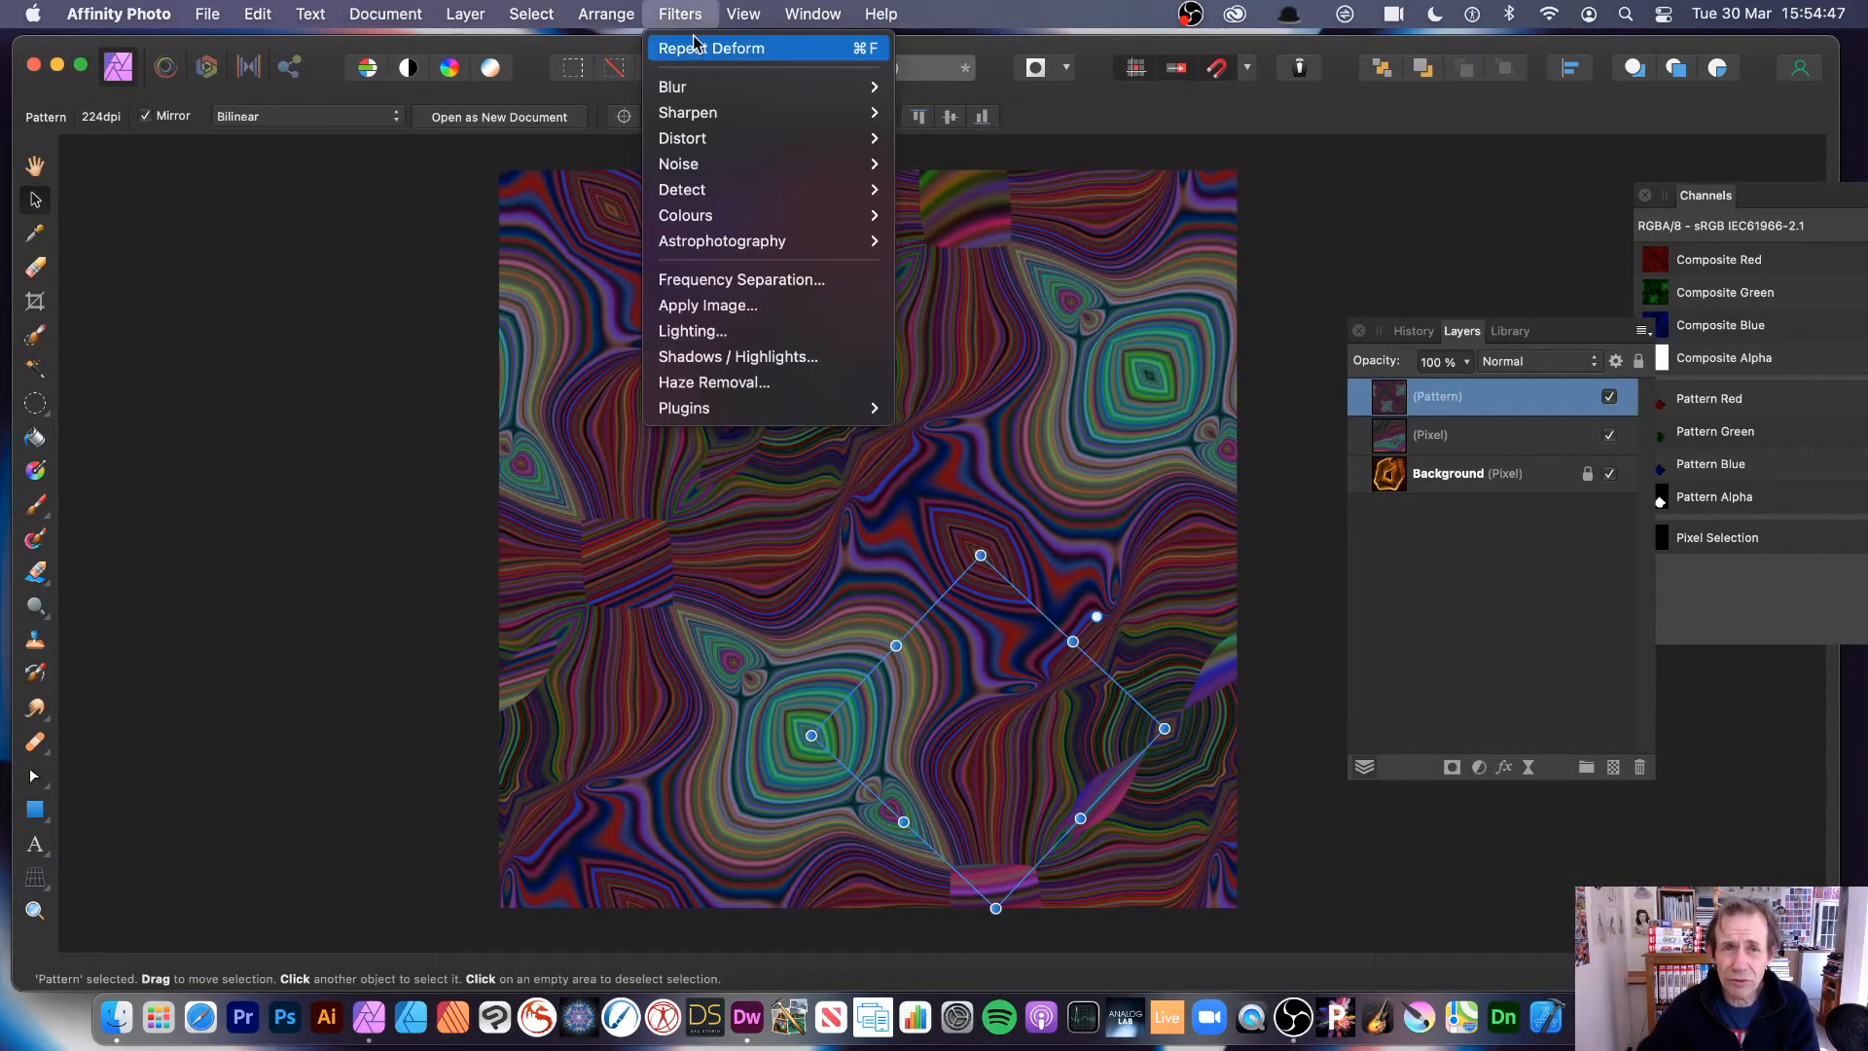
click(698, 49)
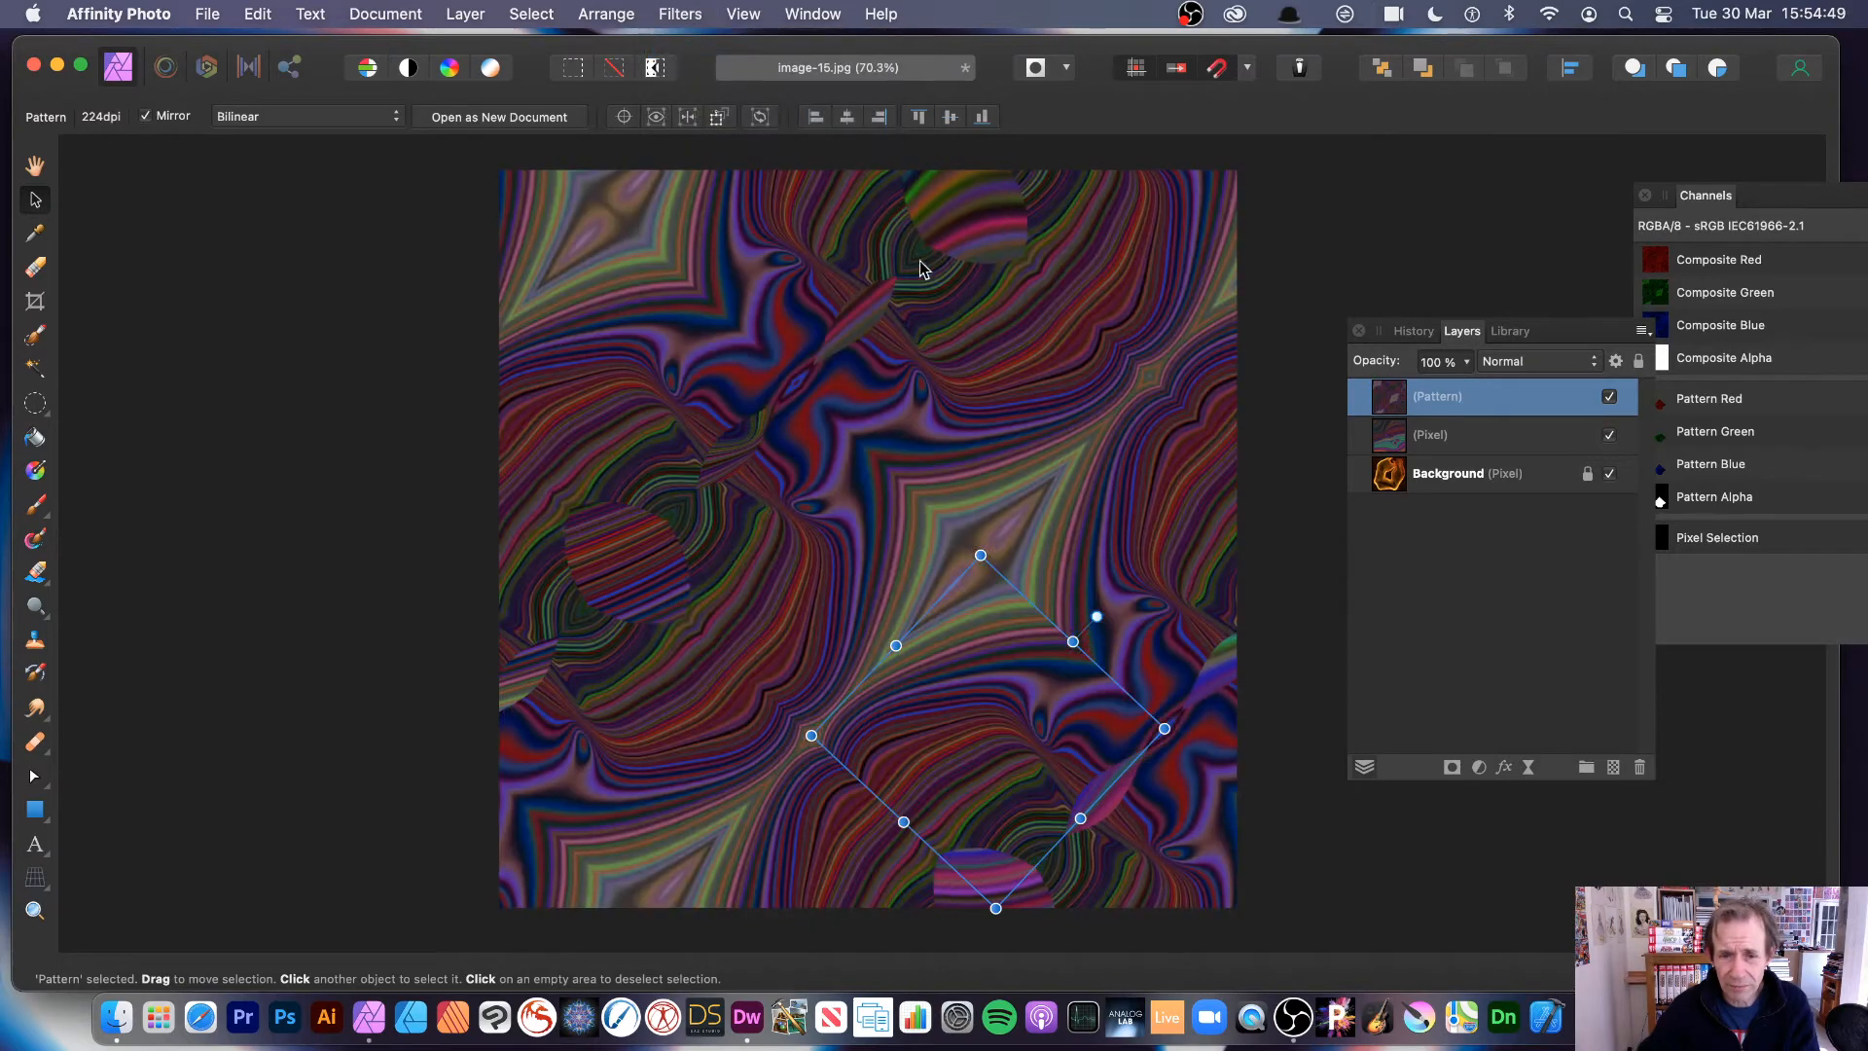
key(super+f)
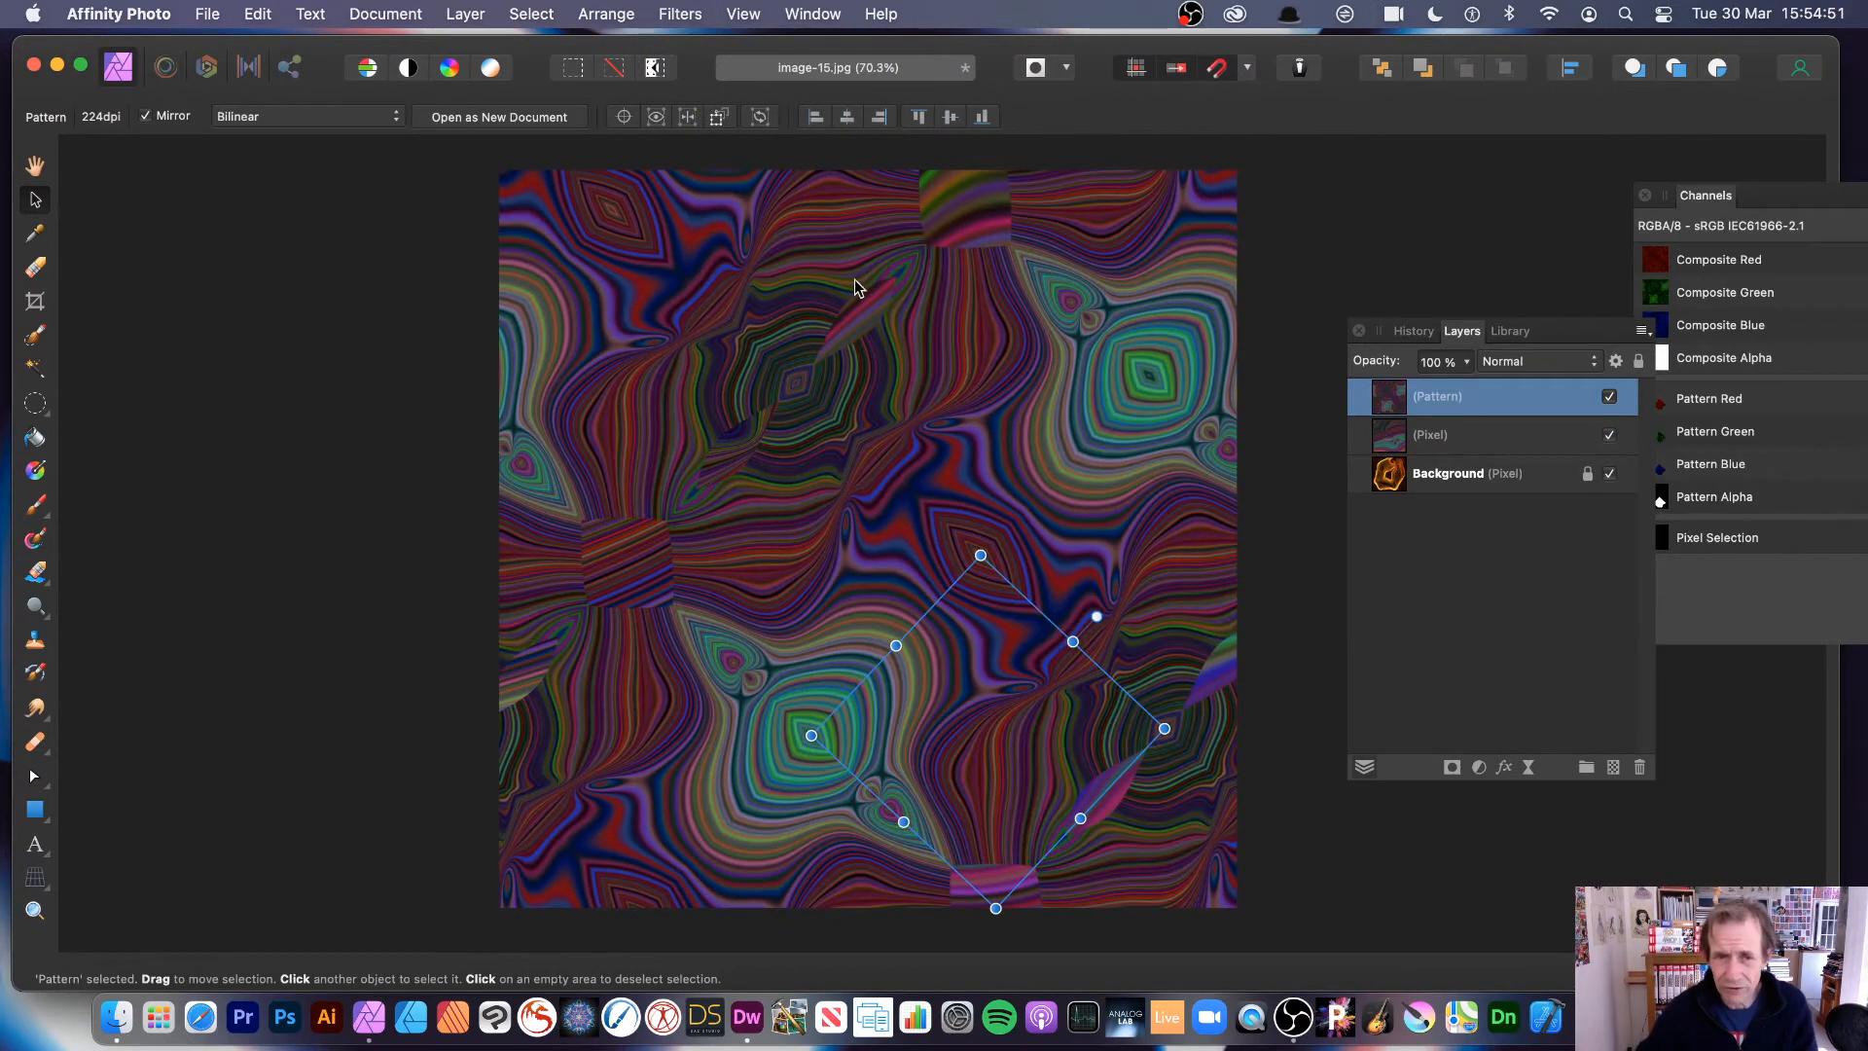
Step: Start another Deform with four points in the tile; pull the right one far up, the top one to the upper left, the left one to the lower right
click(681, 11)
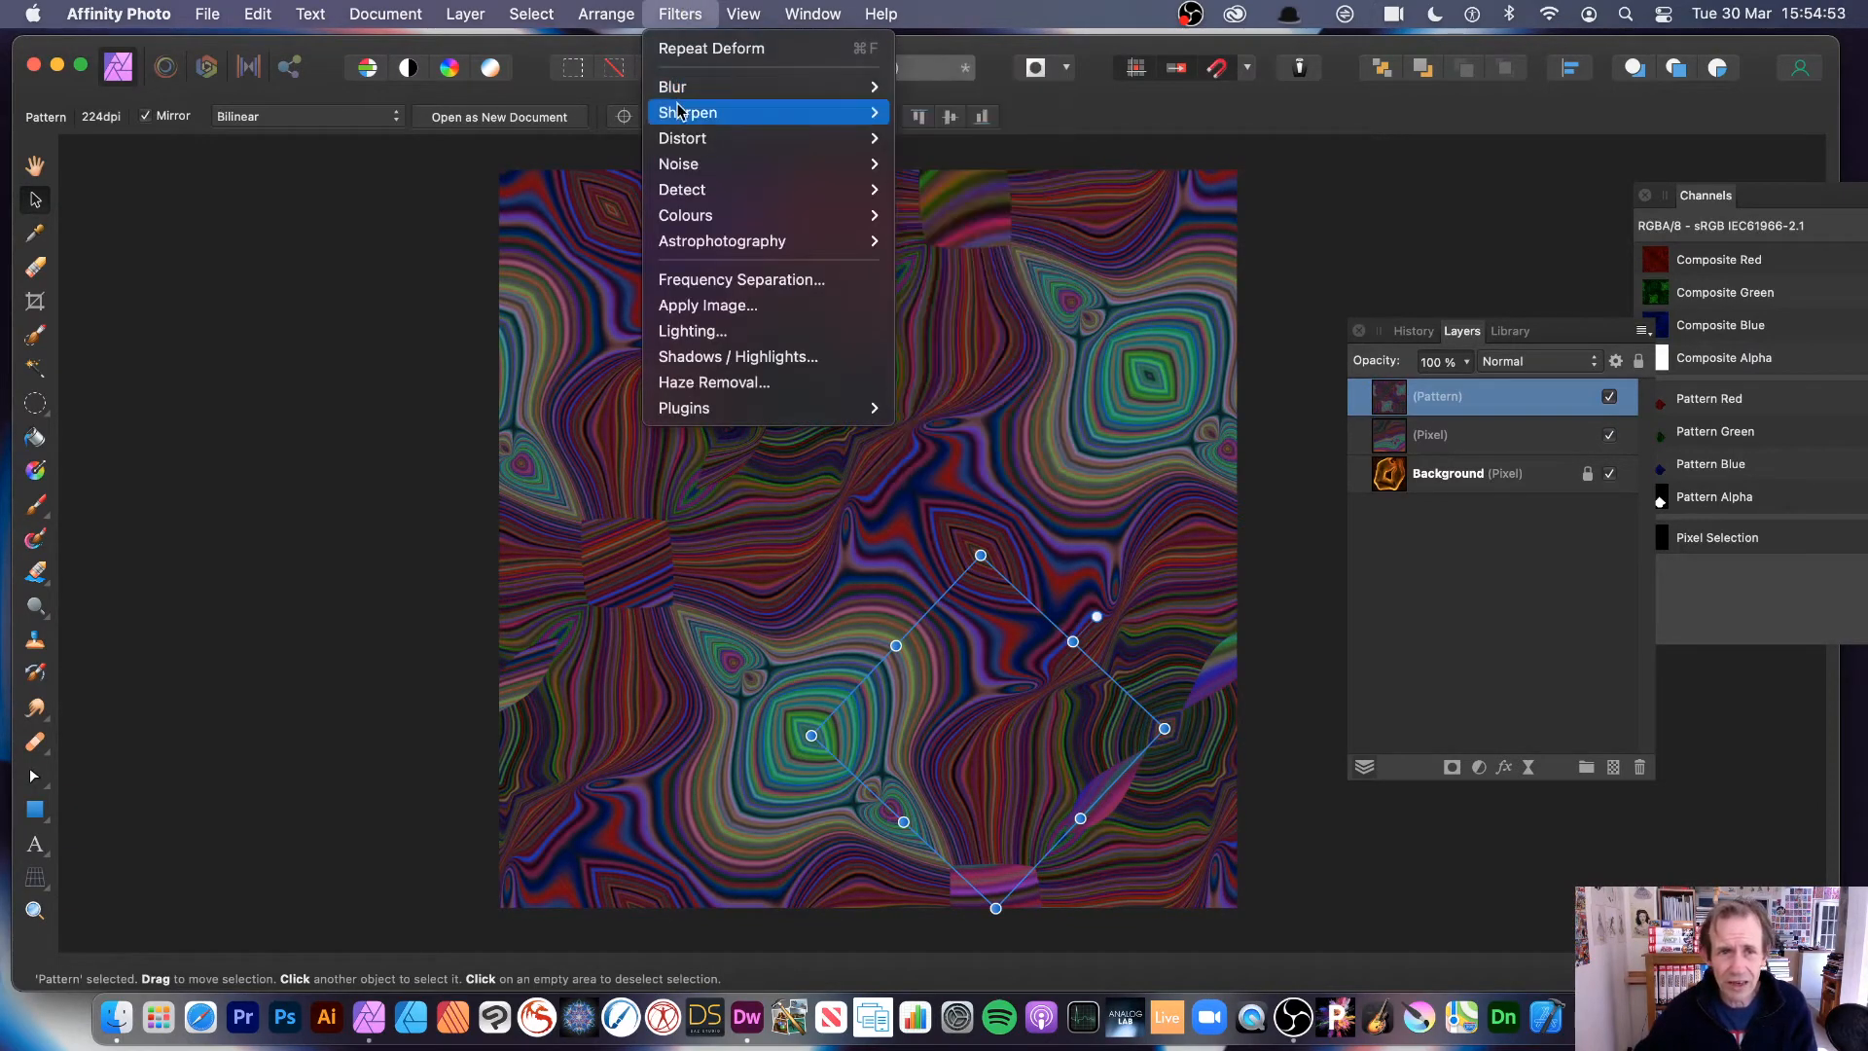
click(973, 141)
click(986, 669)
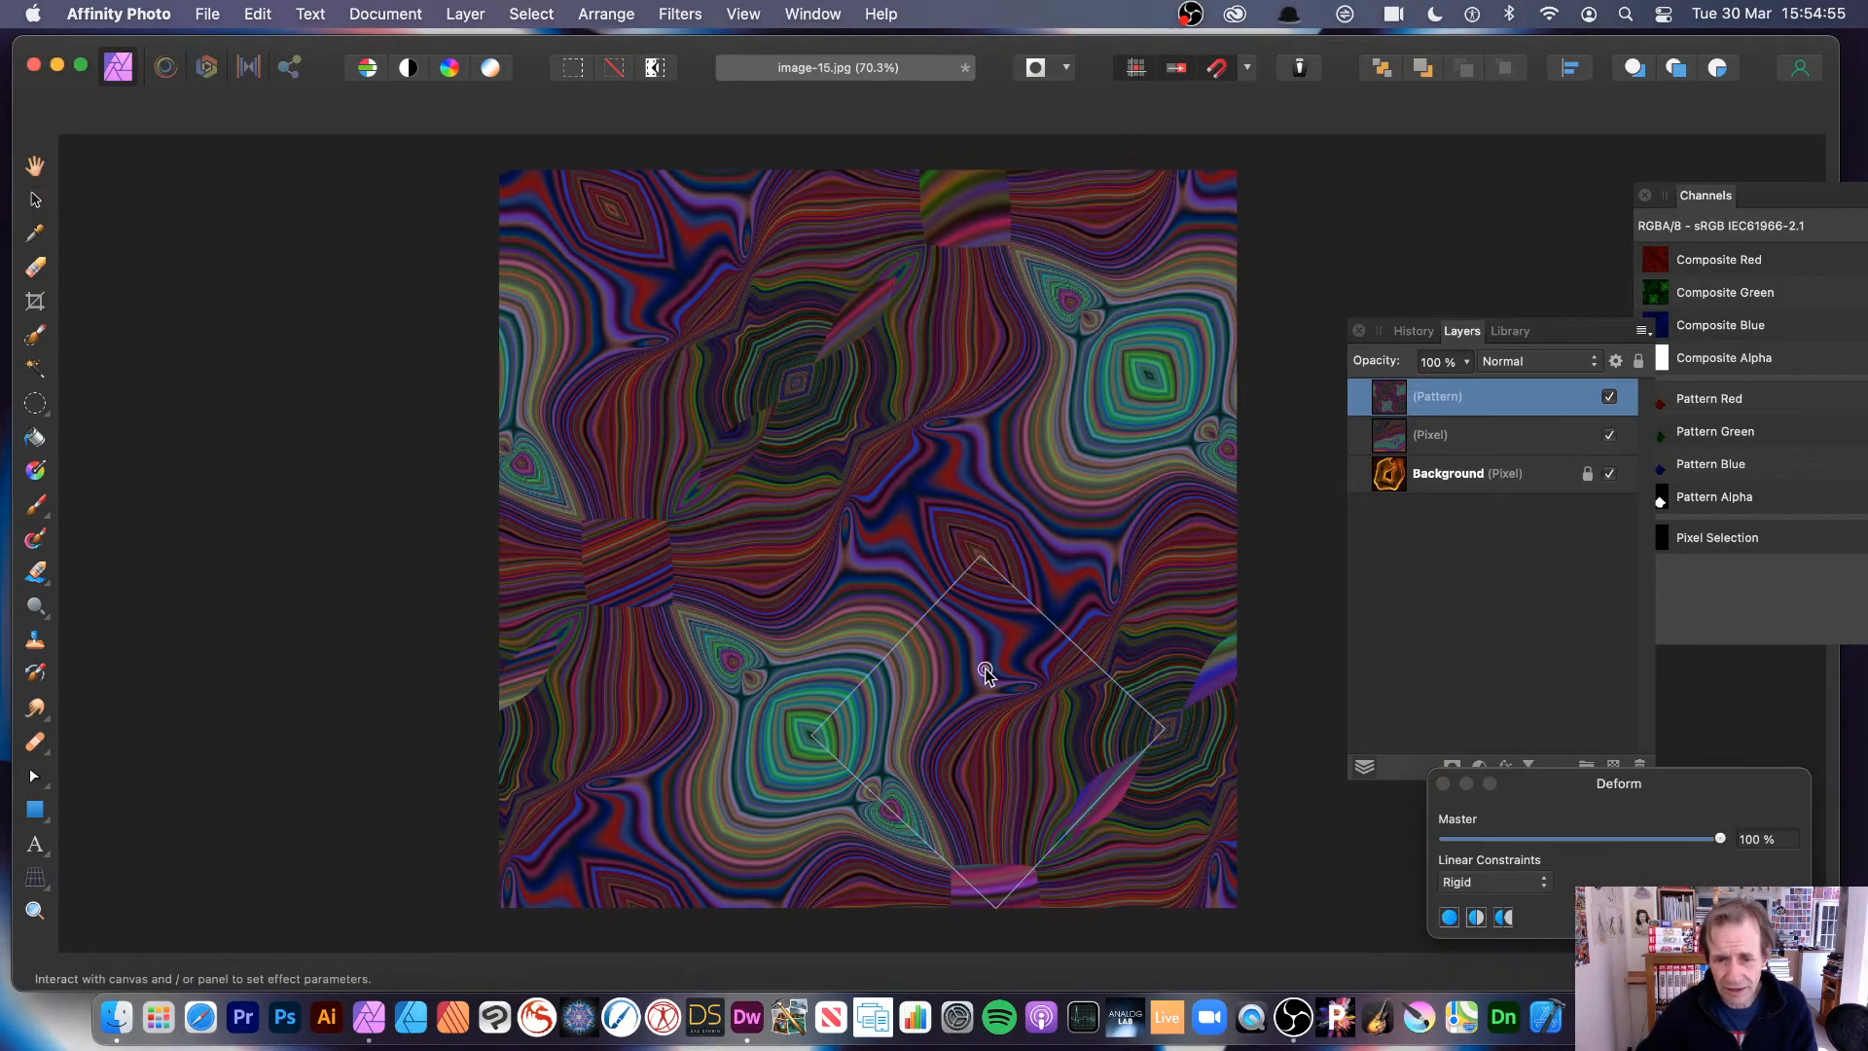
click(1094, 722)
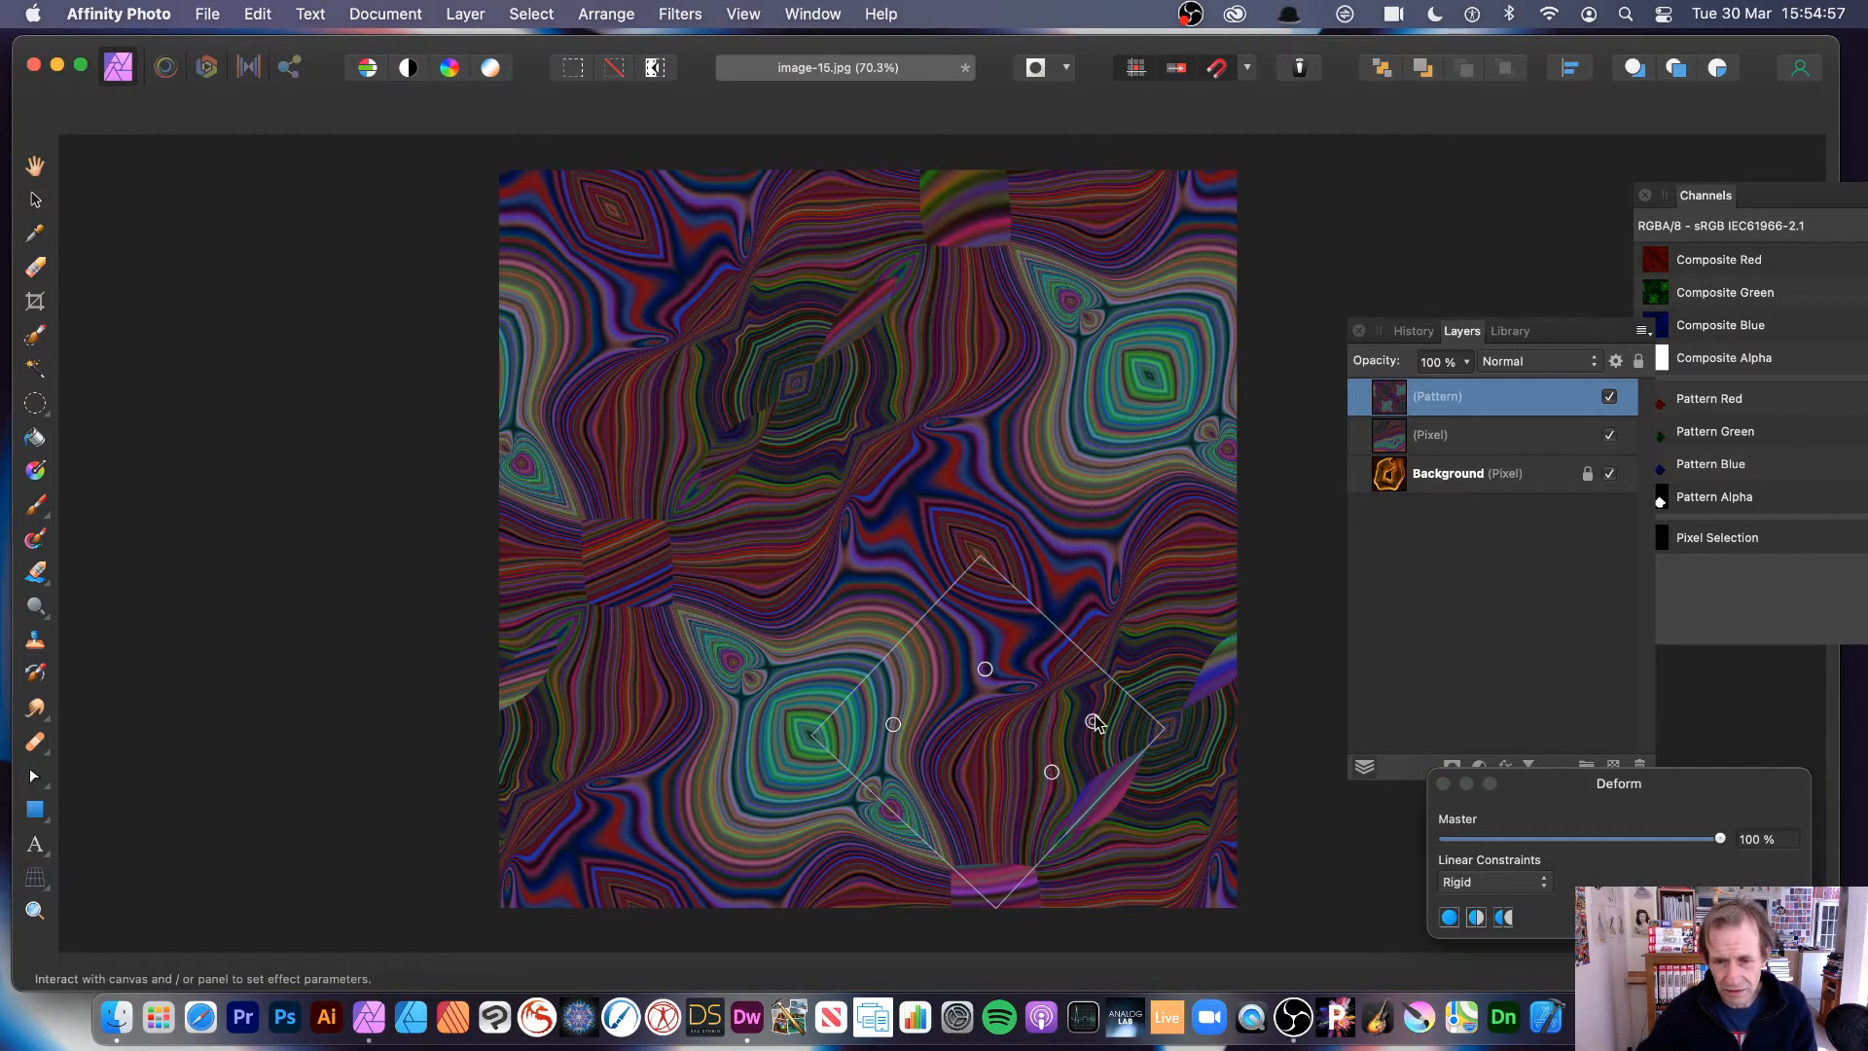
drag(1093, 722, 1134, 418)
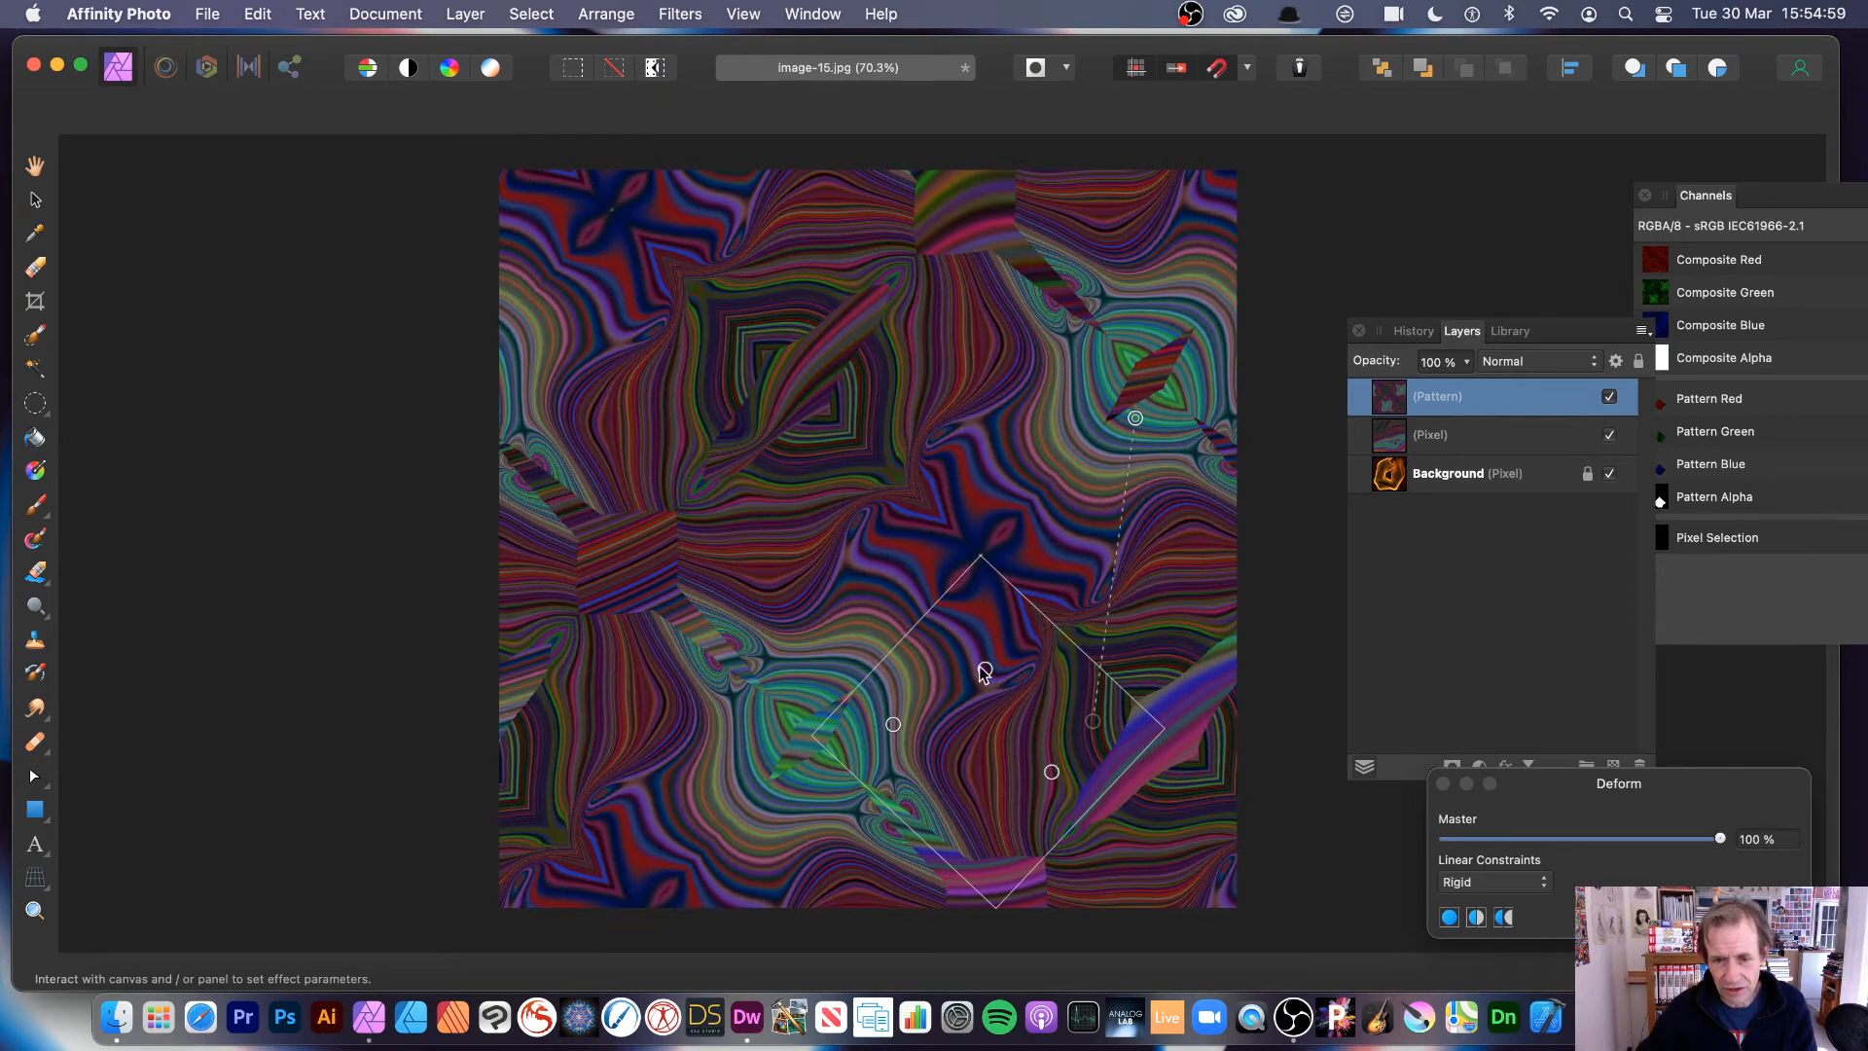
drag(986, 672, 904, 569)
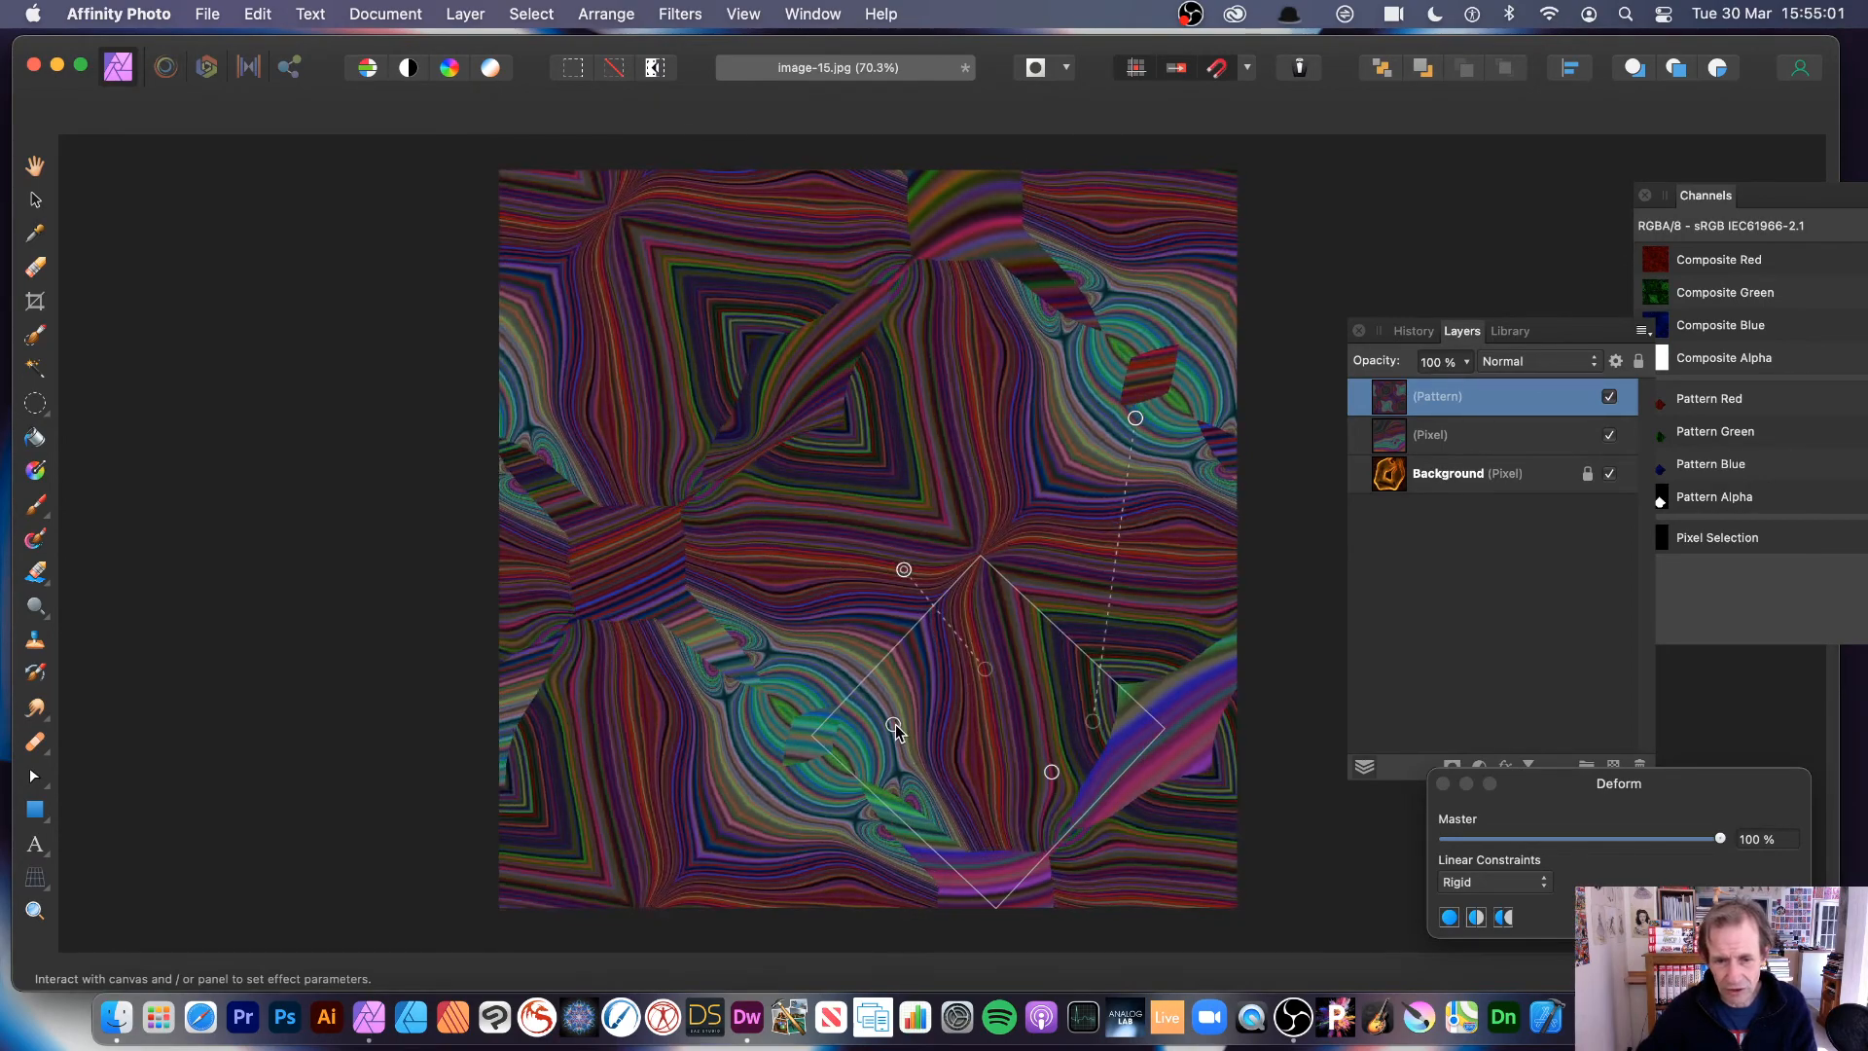
drag(895, 724, 1111, 864)
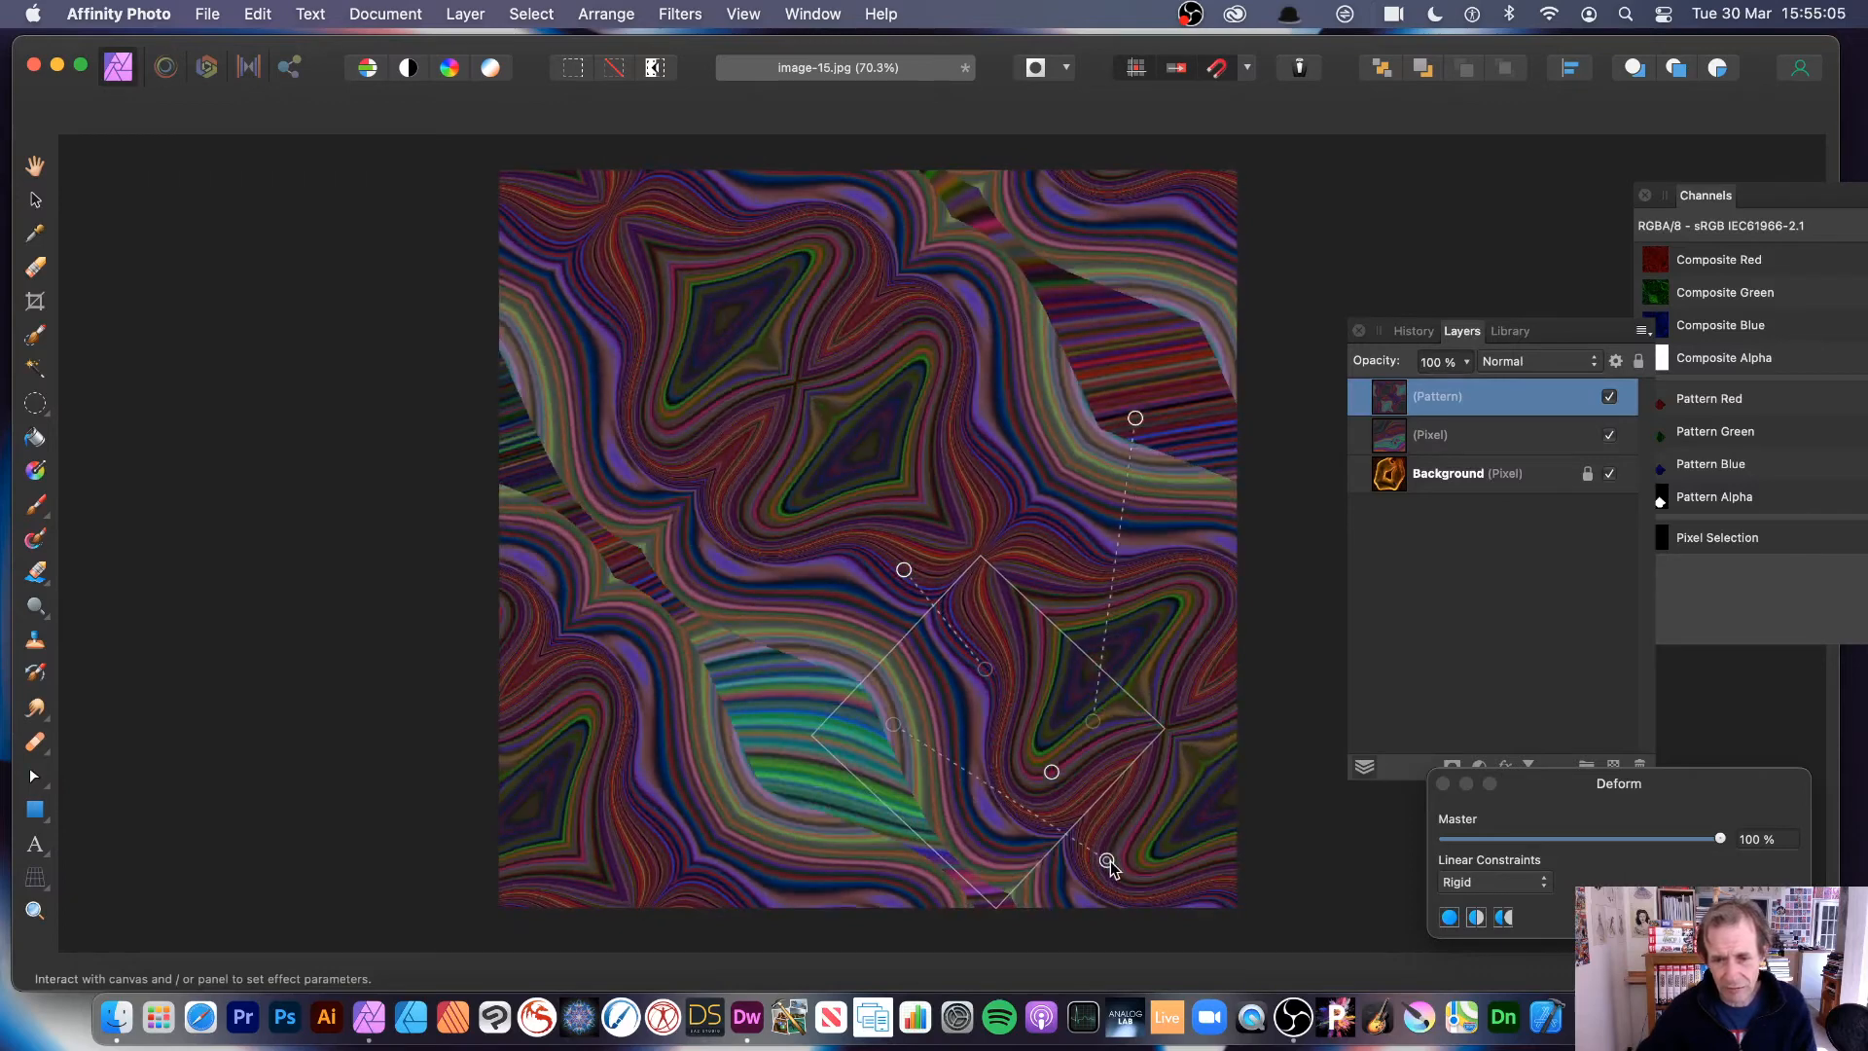
Step: Set Linear Constraints to Similarity, pull the upper-left point down, the lower point slightly left and the lower-right point to the upper left, and apply
click(1478, 883)
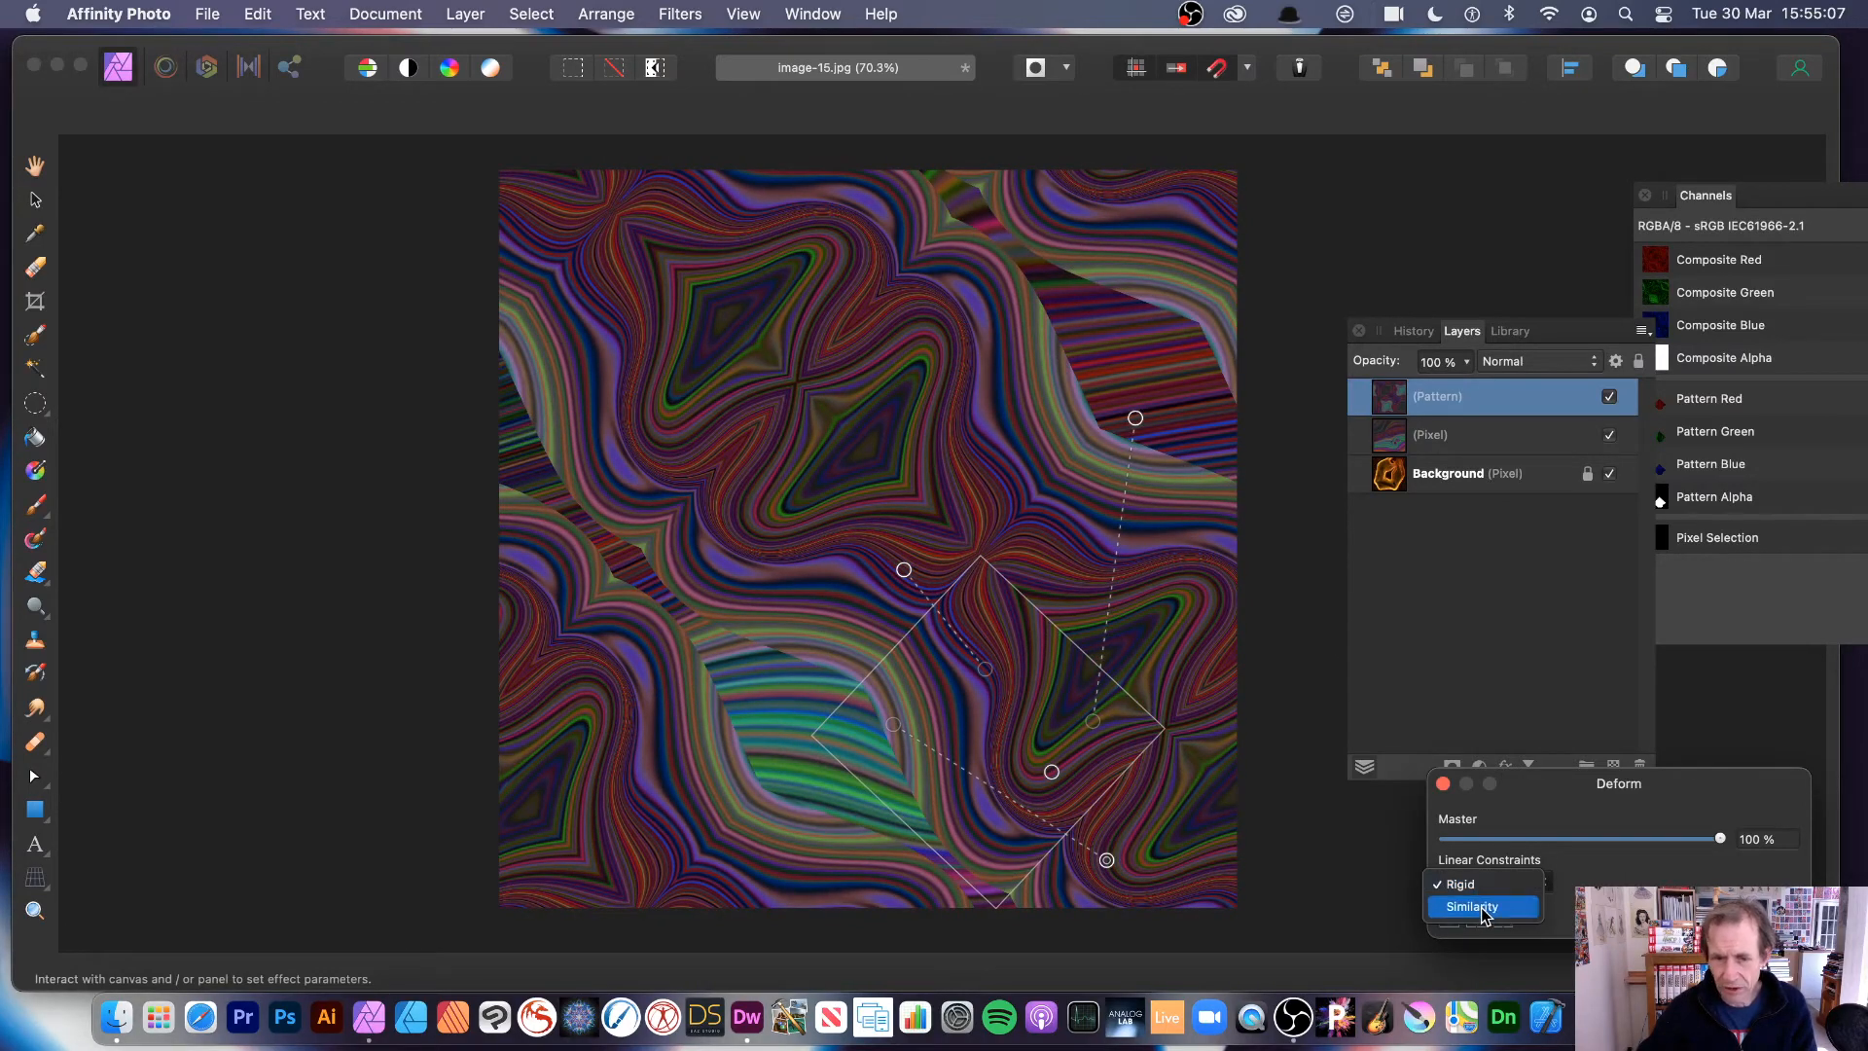
click(1481, 905)
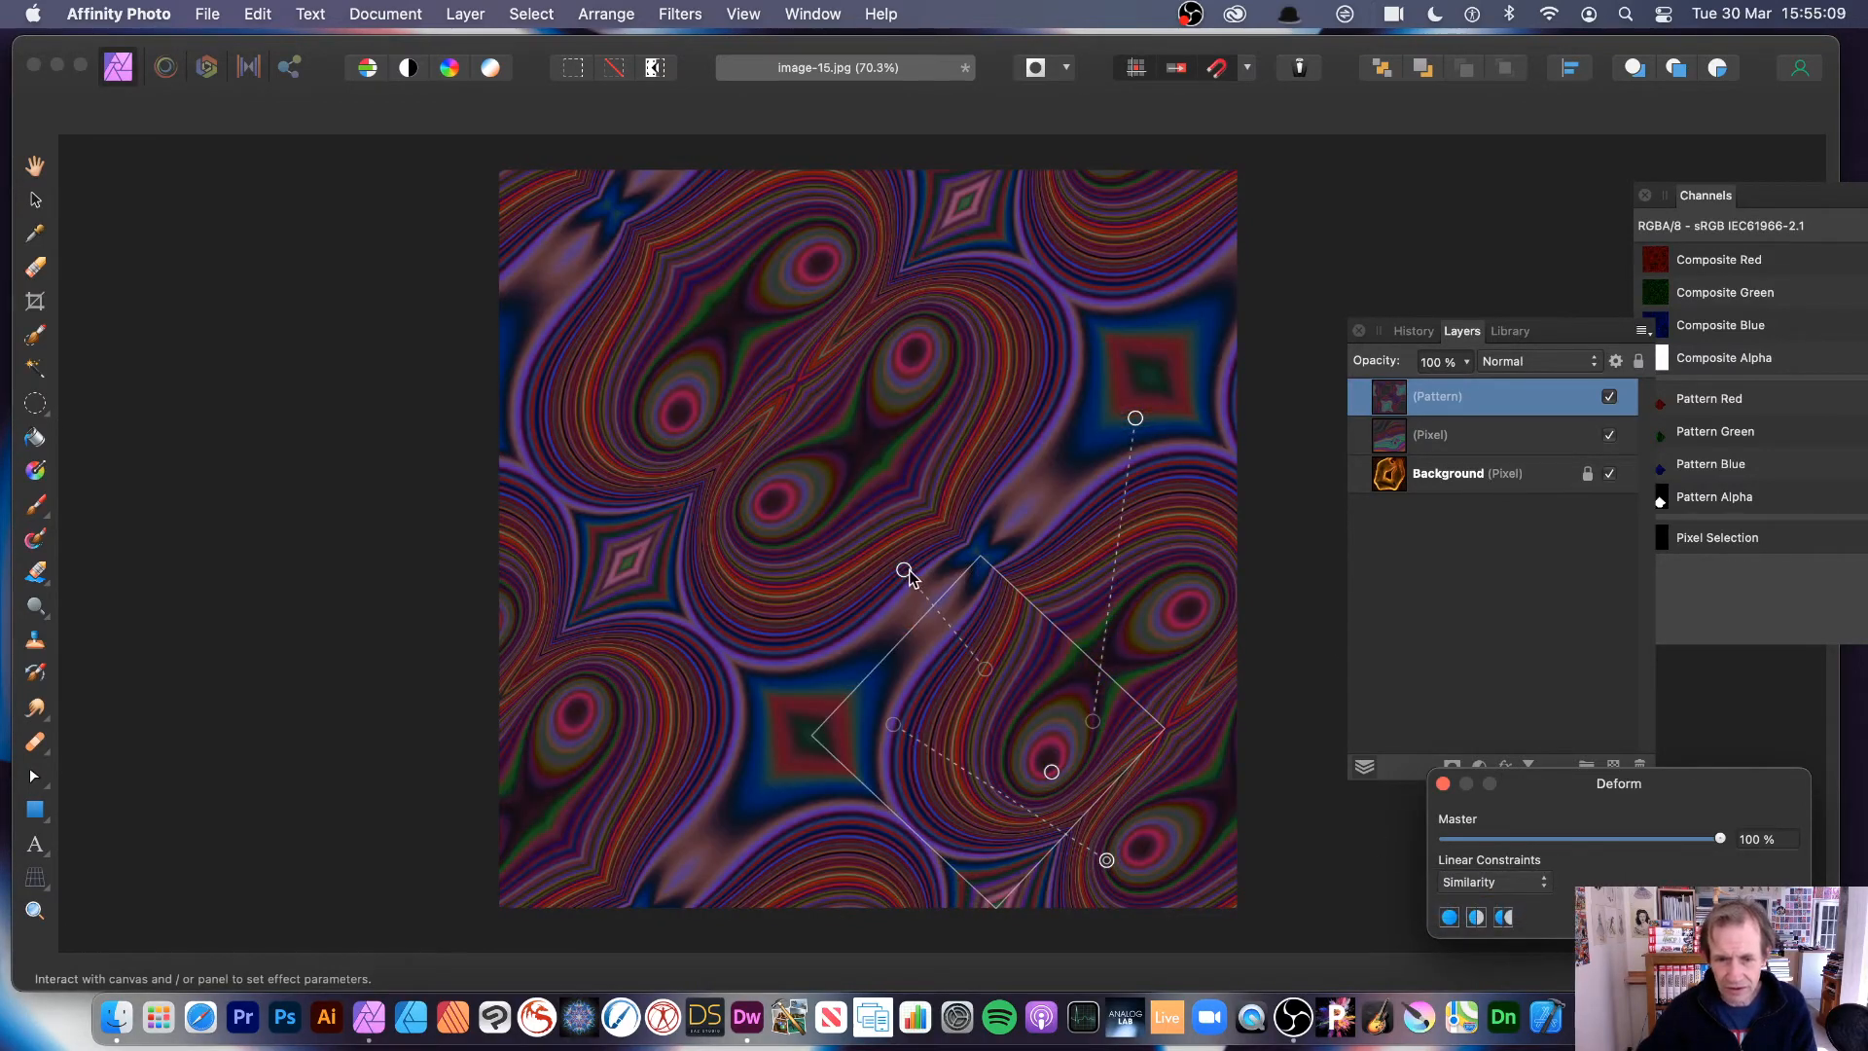
drag(904, 569, 845, 793)
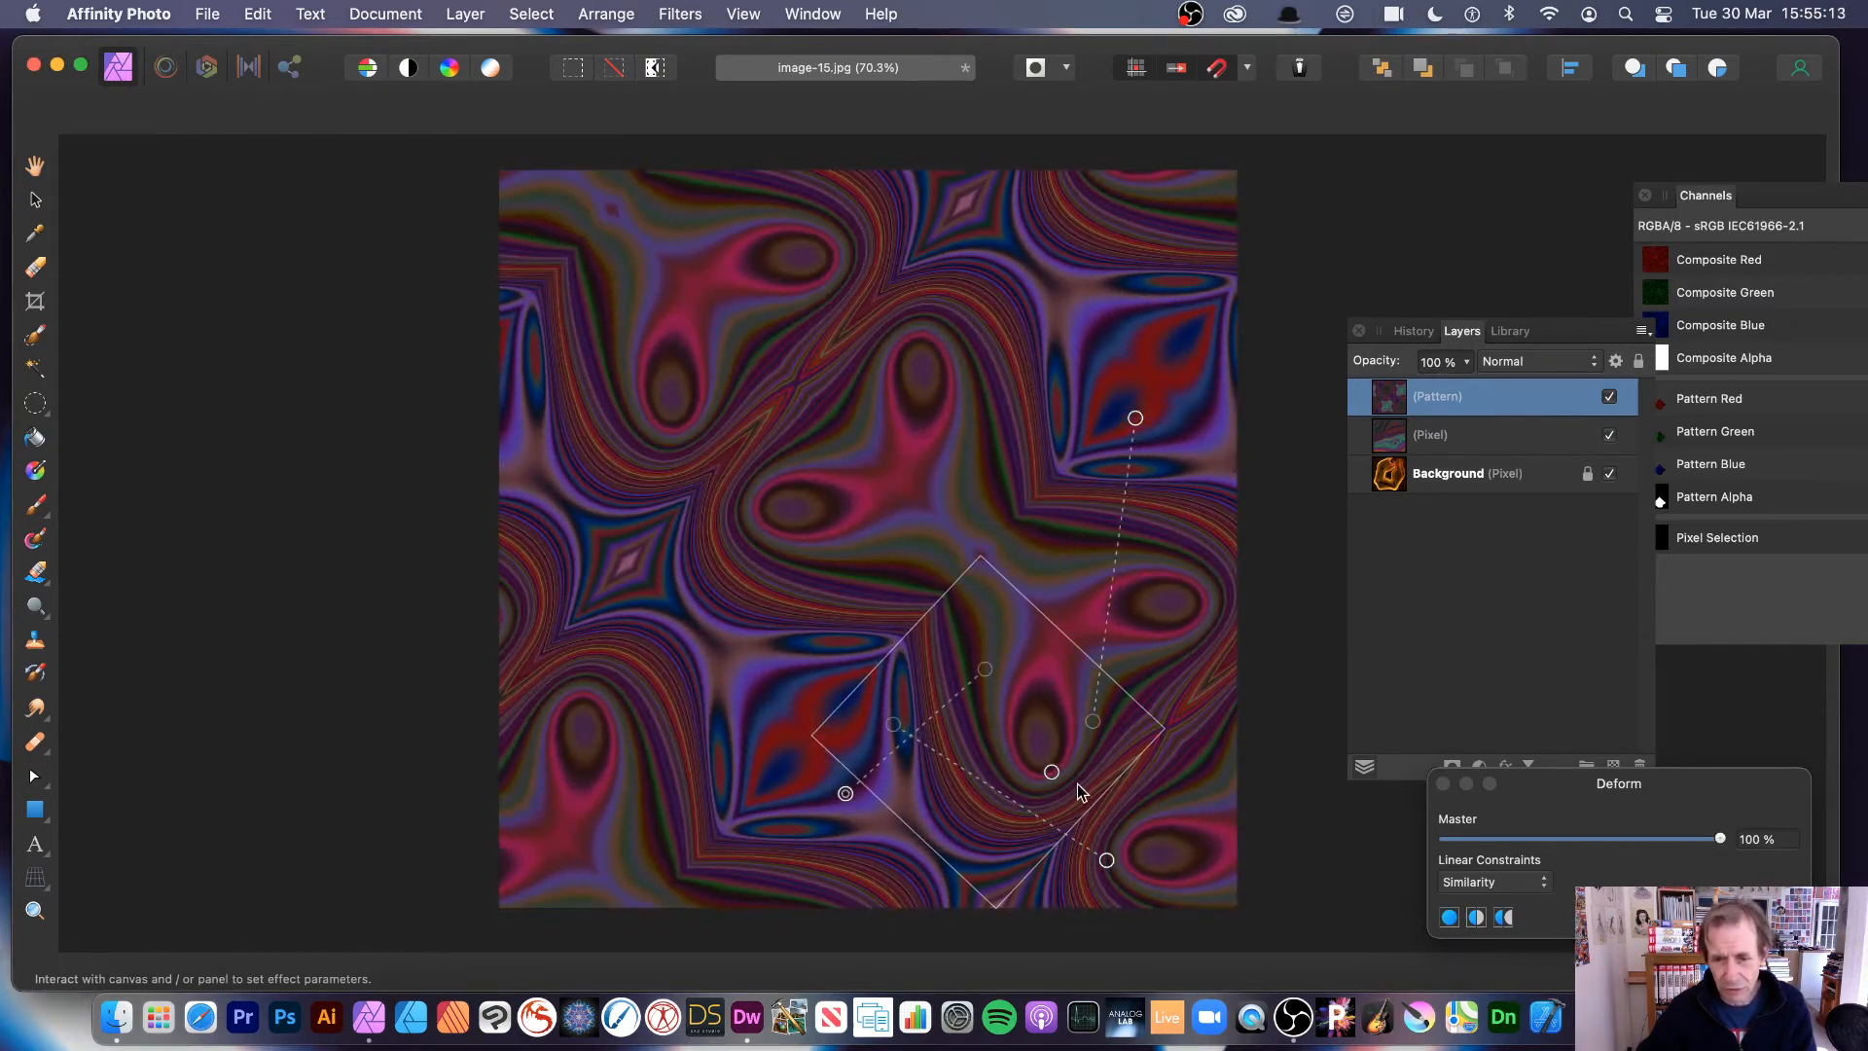
mouse_move(1052, 771)
mouse_down()
mouse_move(1005, 517)
mouse_move(1051, 448)
mouse_move(1034, 680)
mouse_move(955, 775)
mouse_move(1018, 763)
mouse_up()
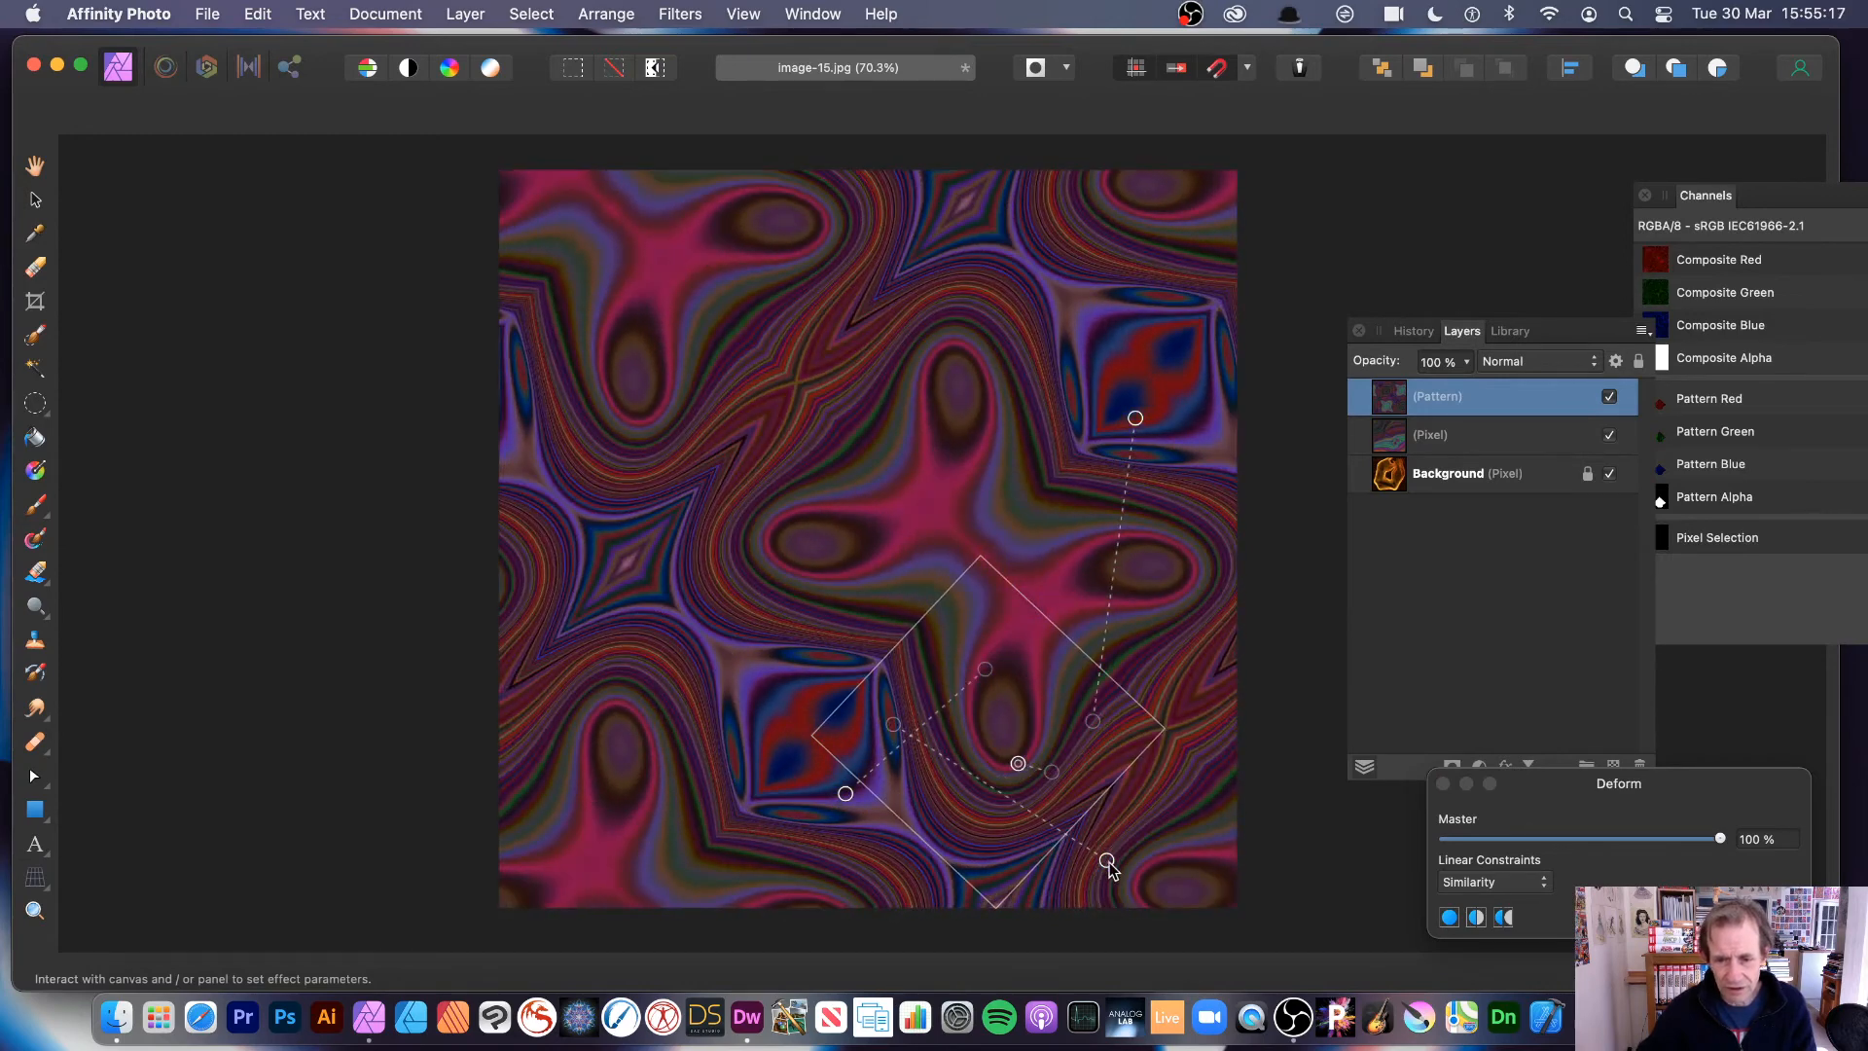
drag(1107, 860, 829, 478)
click(1764, 916)
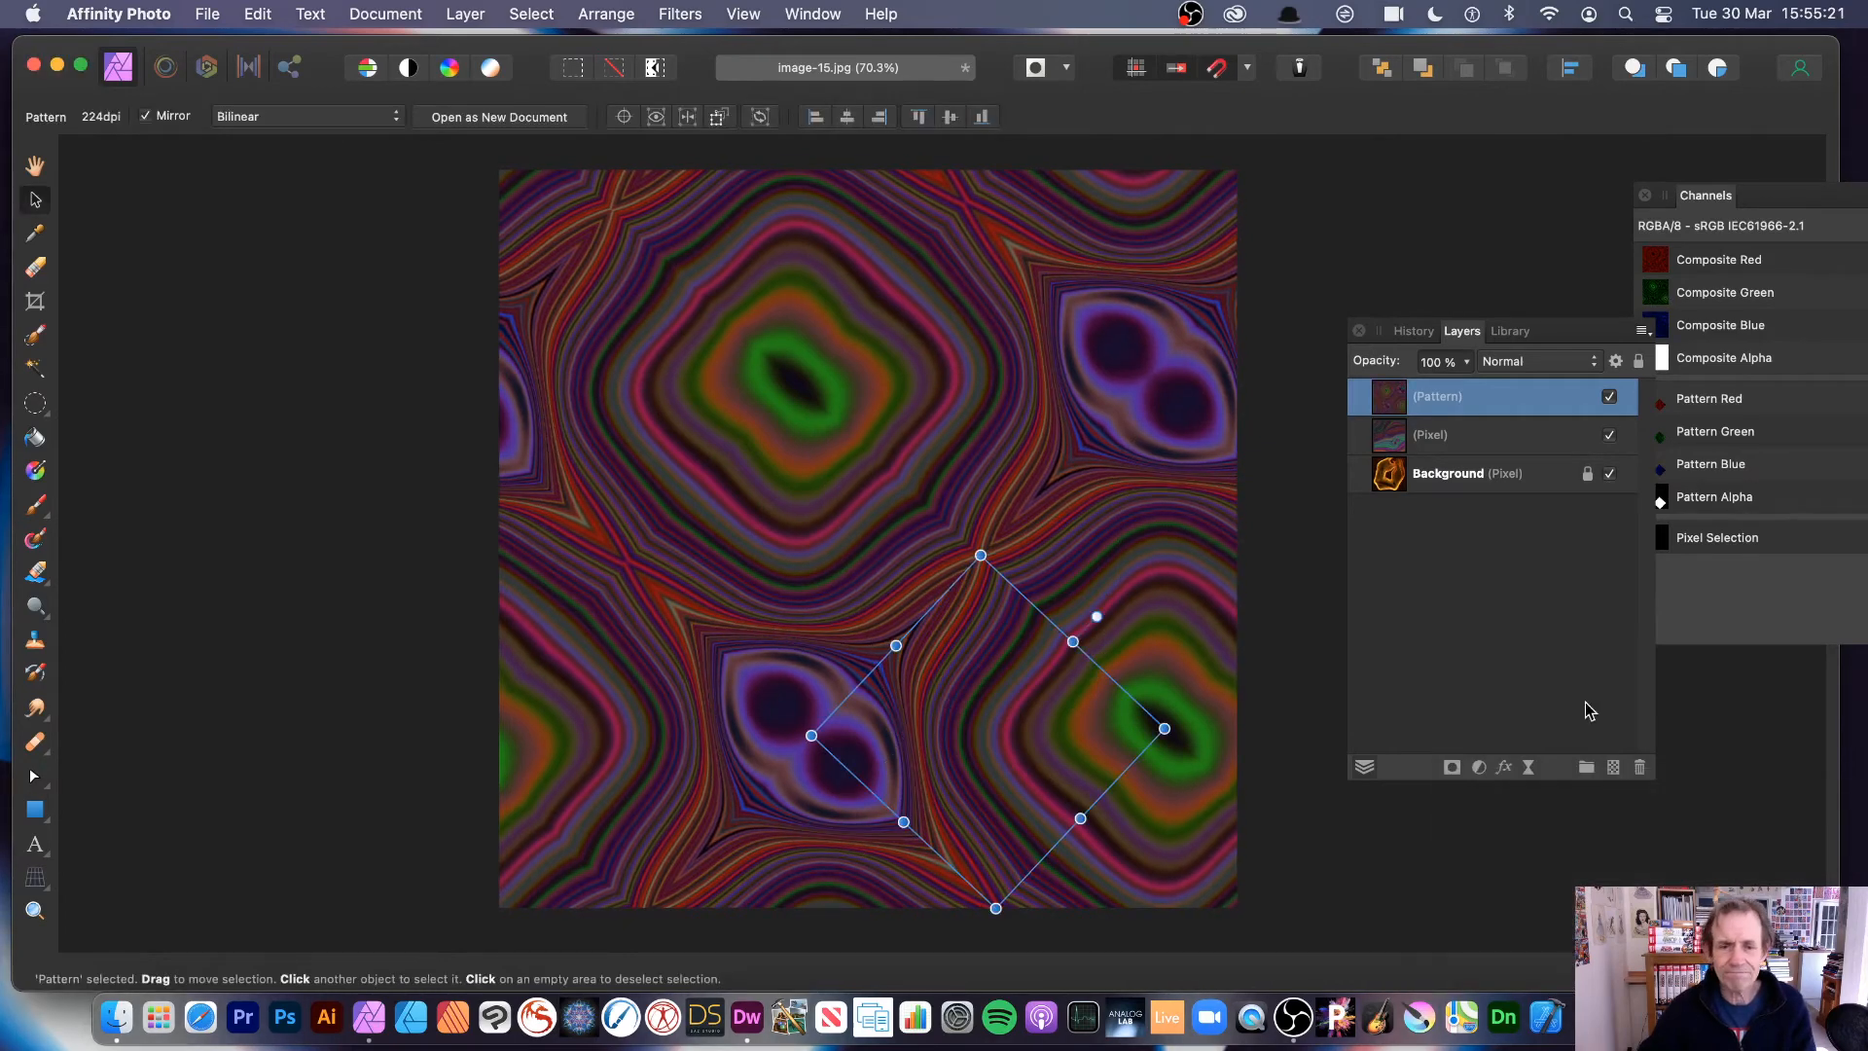
Step: Shrink and rotate the pattern layer's tile to about 498 dpi so the motif repeats more densely across the canvas
drag(981, 556, 1006, 666)
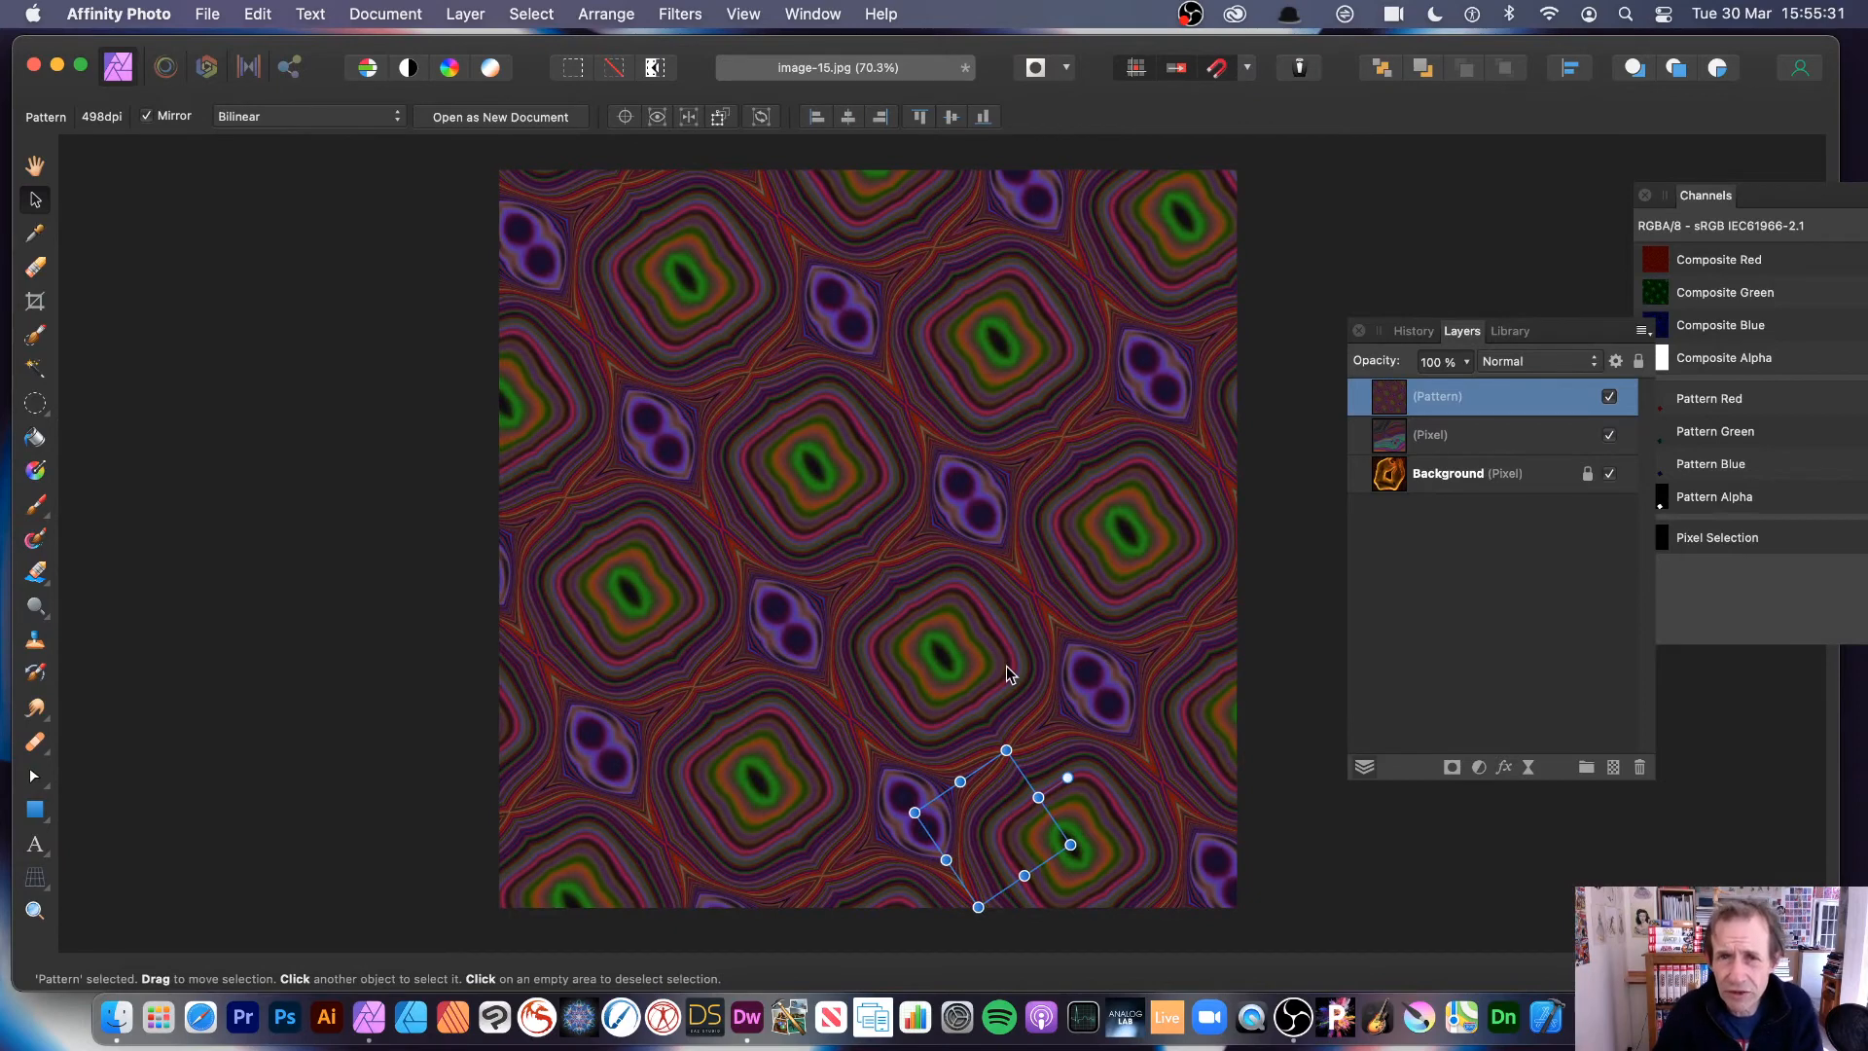